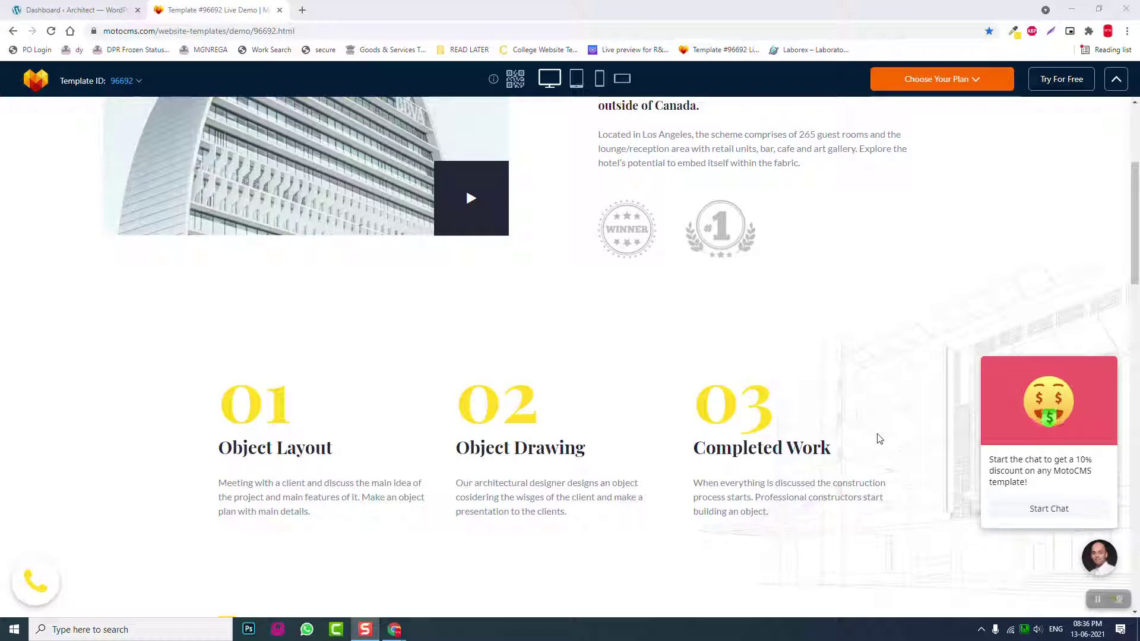
Look over the demo template's About page from the Award Winning Exterior Design section down to Popular Questions
scroll(374, 132, "up", 4)
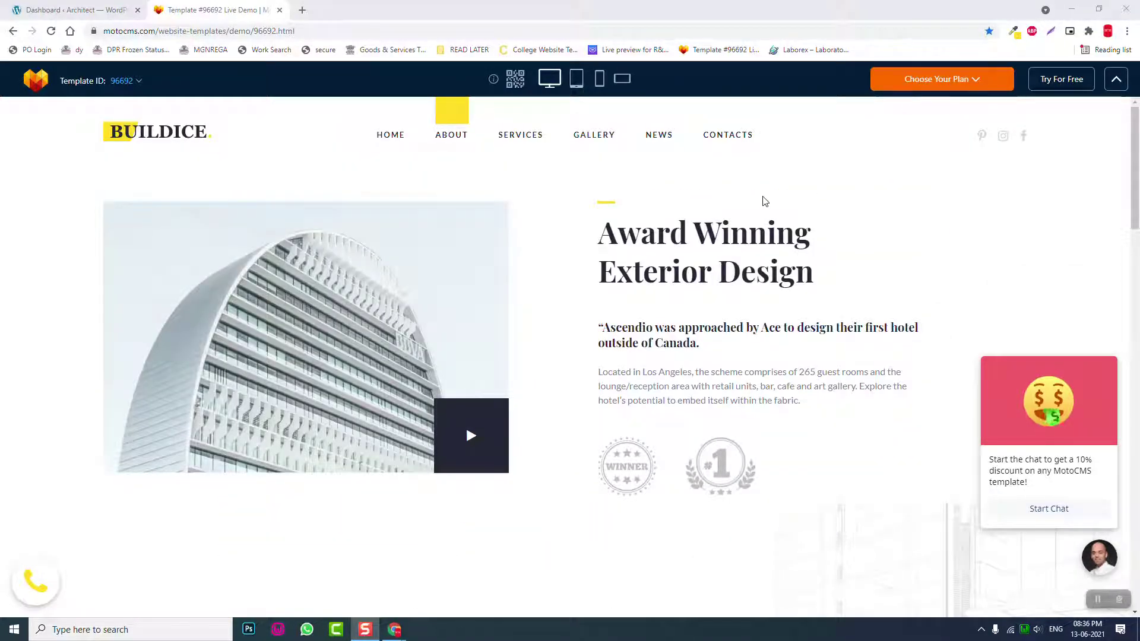
scroll(762, 195, "down", 8)
scroll(762, 196, "down", 8)
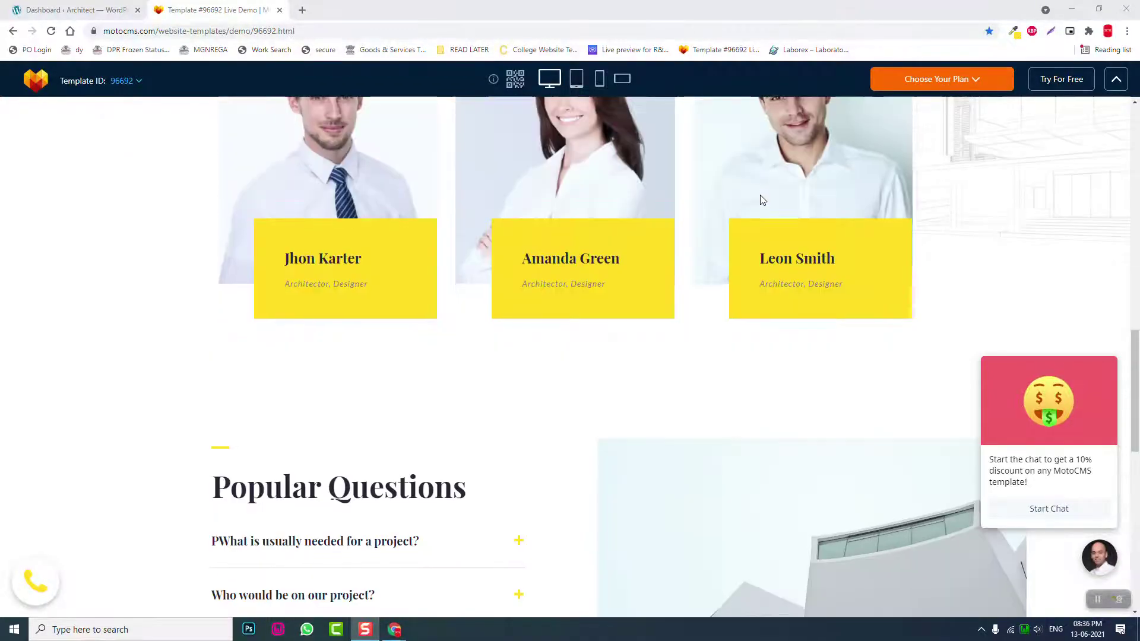
scroll(761, 198, "down", 5)
scroll(760, 197, "up", 6)
scroll(765, 186, "up", 10)
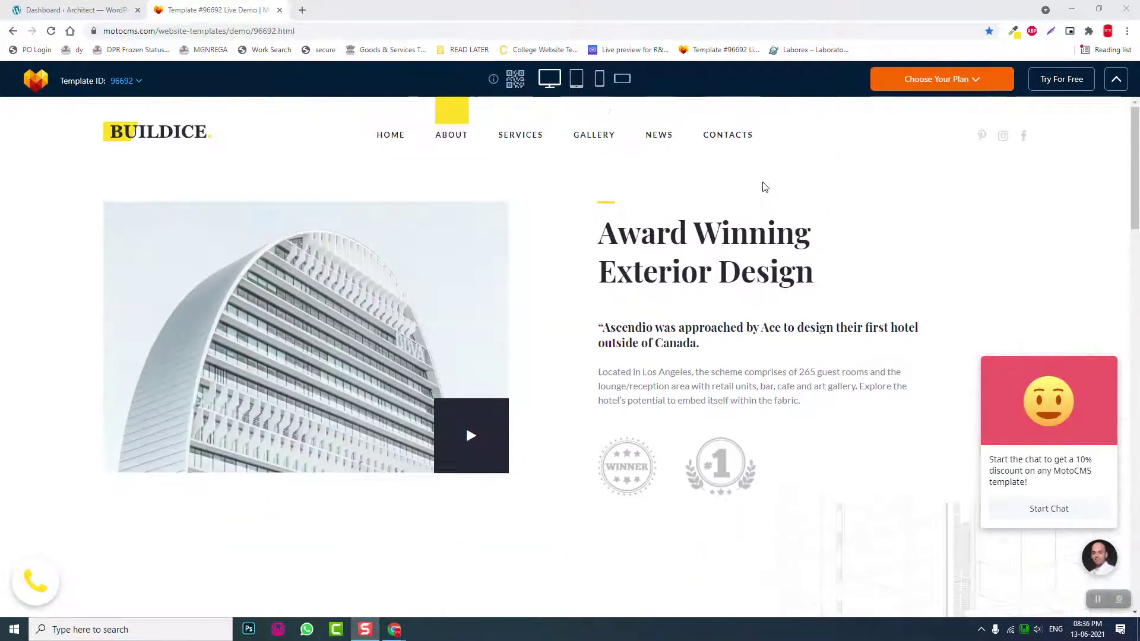
scroll(762, 184, "down", 1)
scroll(547, 198, "down", 2)
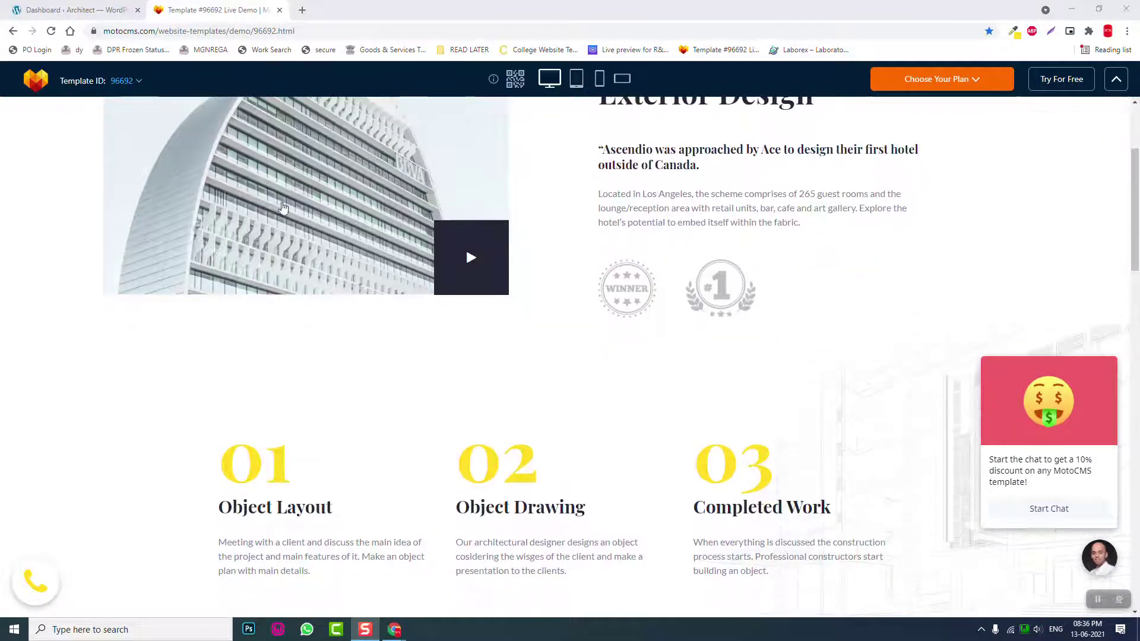
scroll(436, 223, "down", 2)
scroll(437, 223, "down", 10)
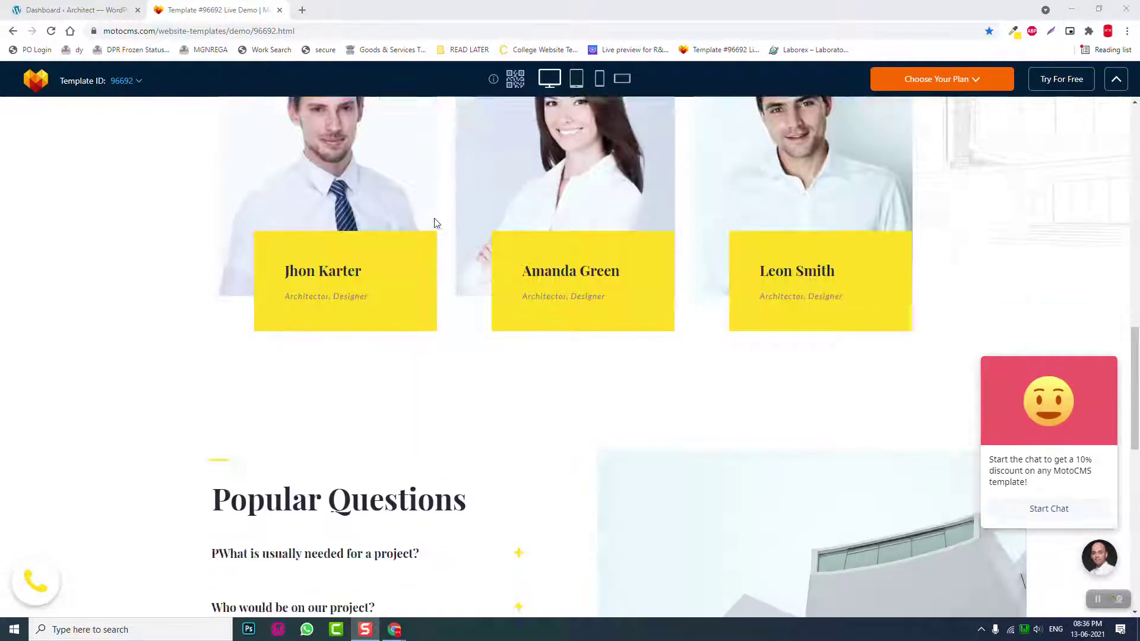
scroll(436, 223, "up", 10)
scroll(436, 224, "down", 15)
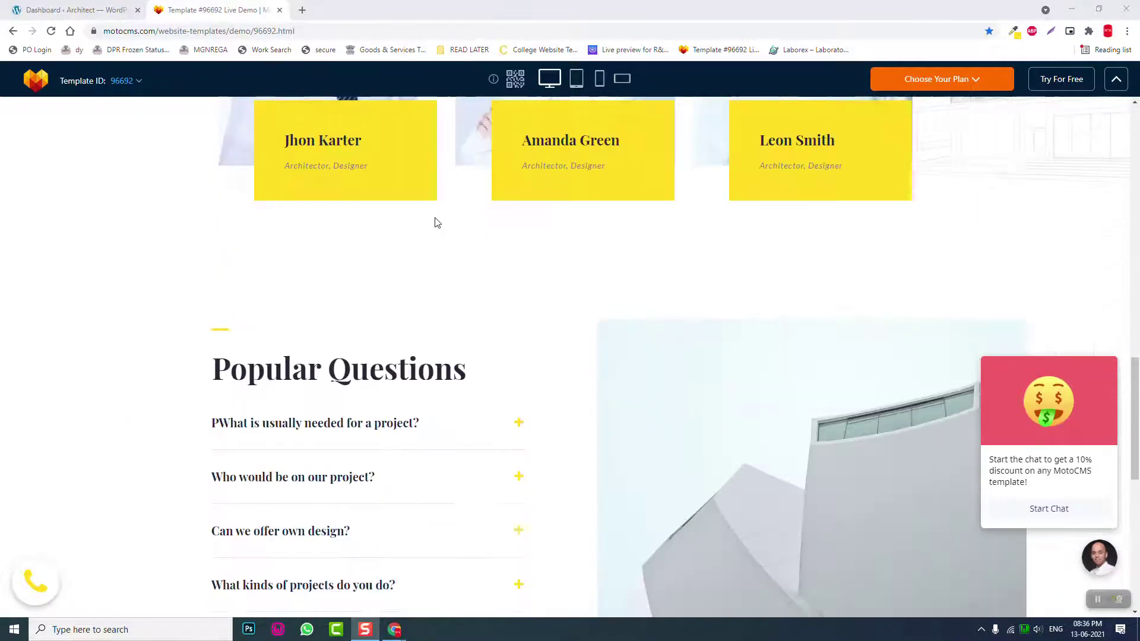
scroll(606, 283, "up", 20)
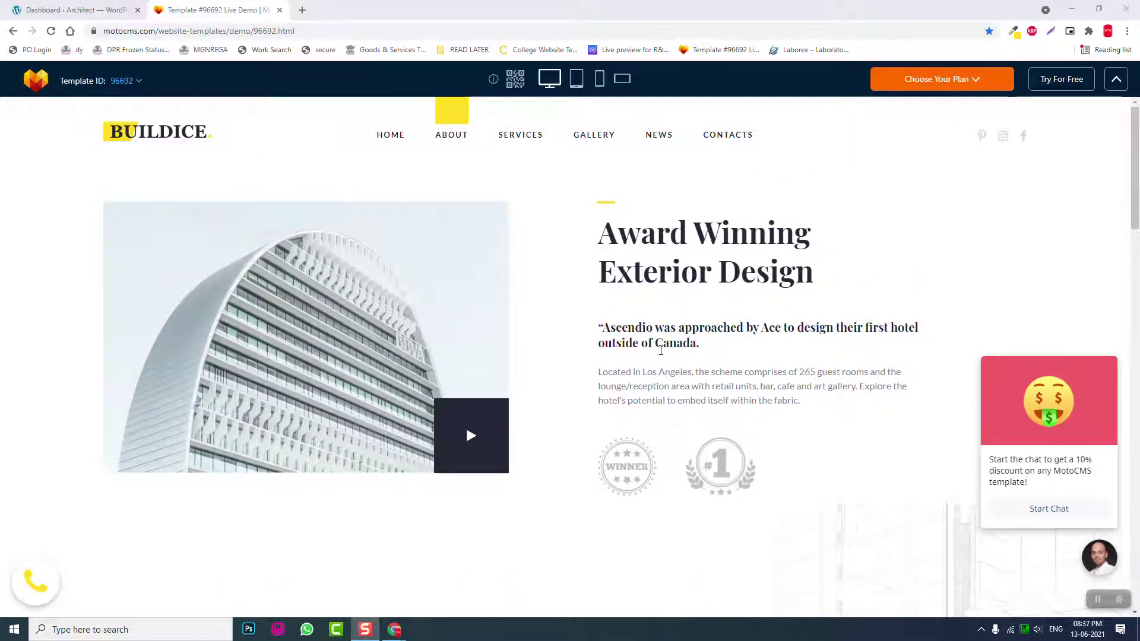
Examine the demo page's numbered work stages, Our Team, Popular Questions, partner logos and footer
scroll(661, 350, "down", 5)
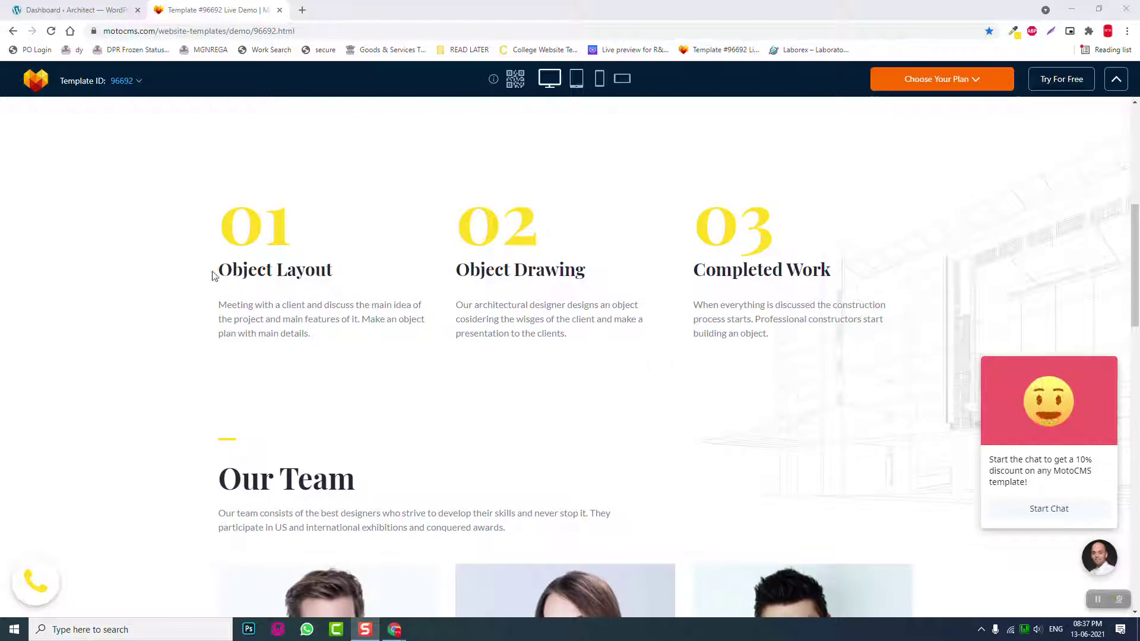
left_click_drag(214, 275, 898, 306)
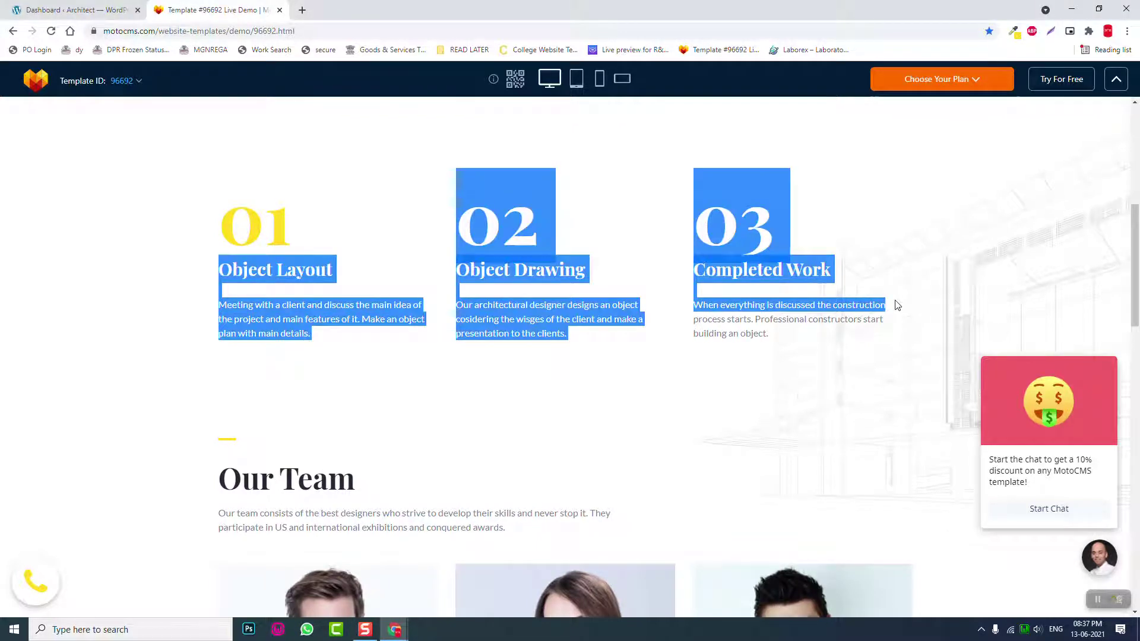
scroll(898, 305, "down", 1)
scroll(898, 305, "down", 3)
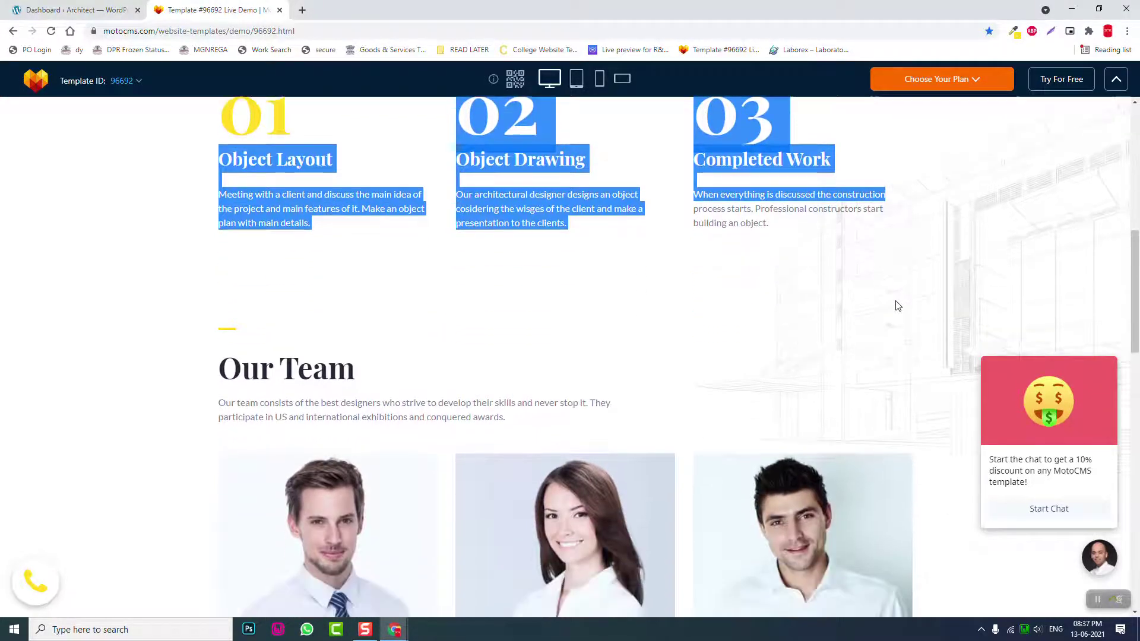
scroll(664, 324, "down", 8)
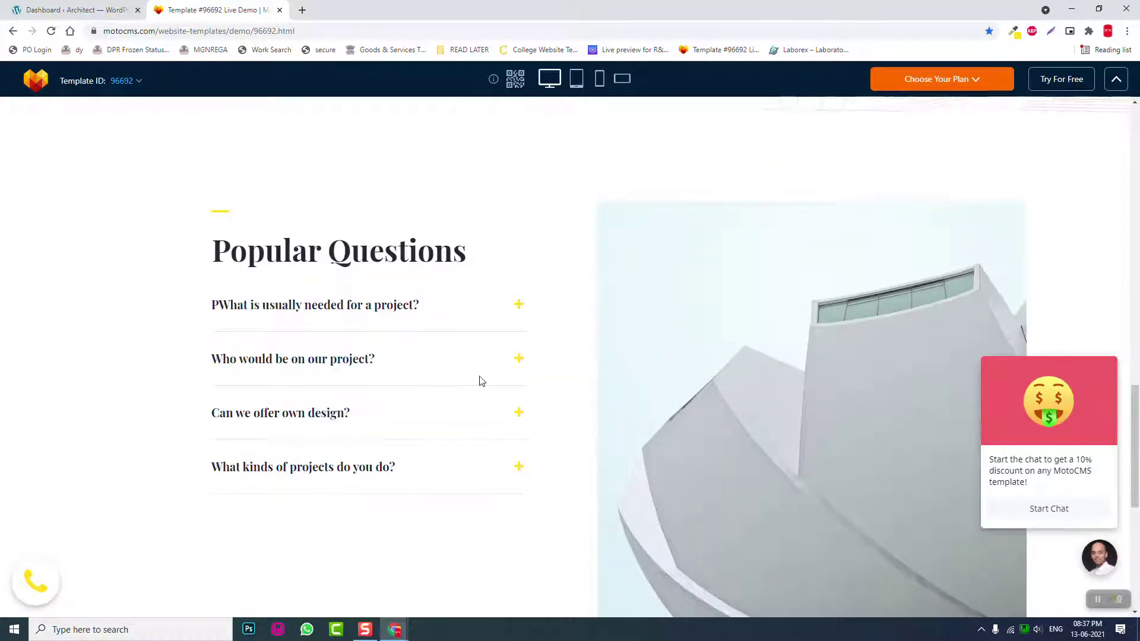
scroll(479, 379, "down", 6)
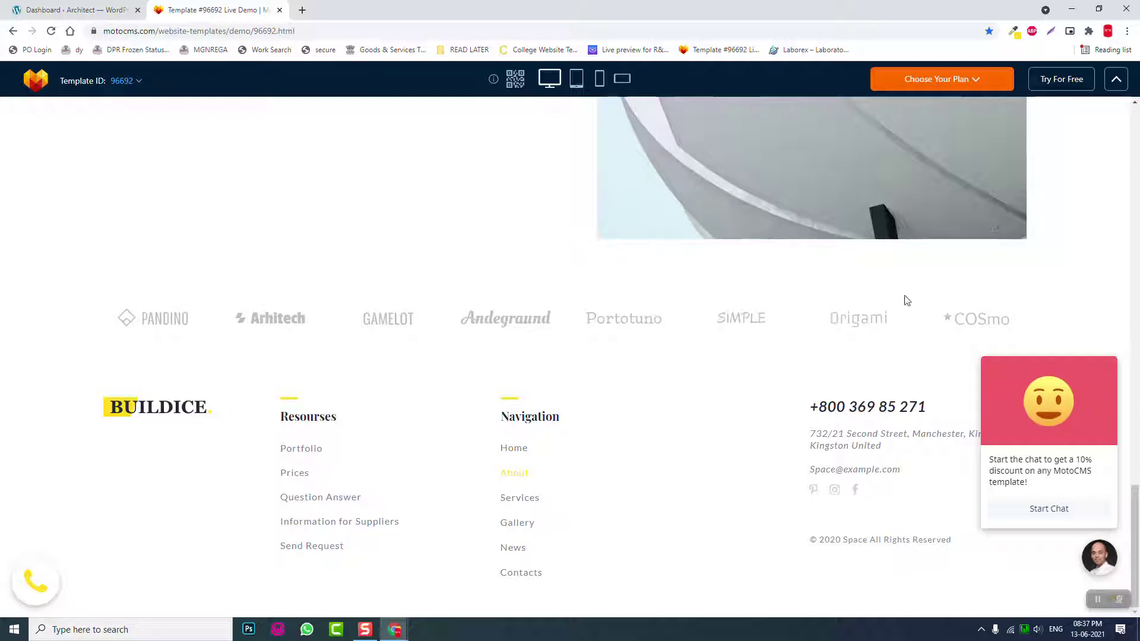
scroll(524, 250, "up", 15)
scroll(524, 271, "up", 10)
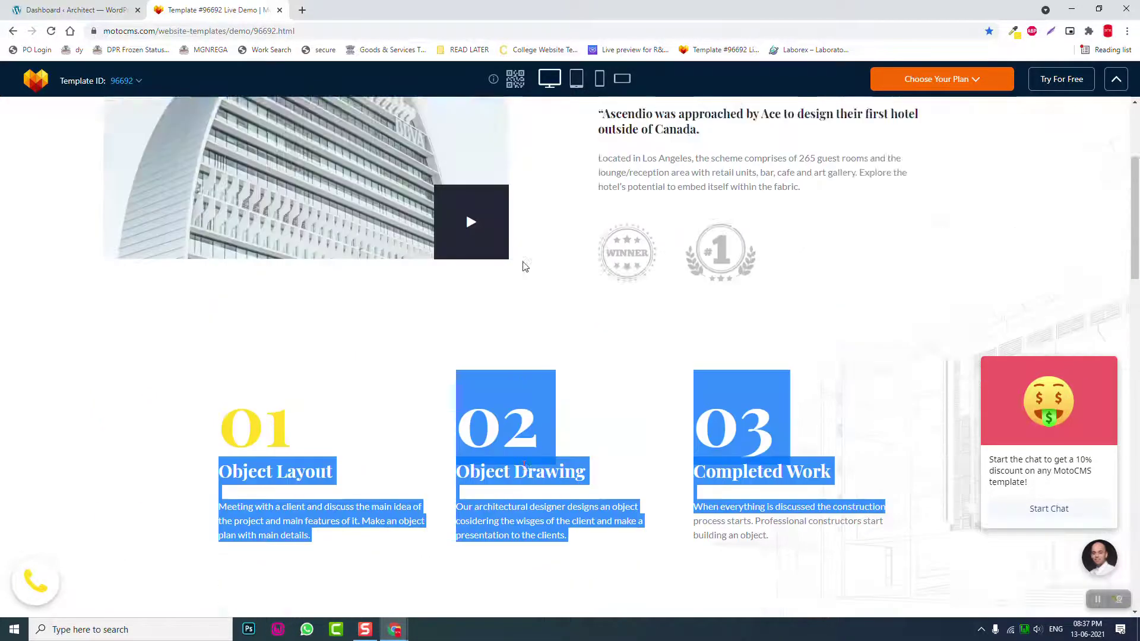
Switch to the WordPress dashboard and open the About page for editing with Elementor
left_click(70, 7)
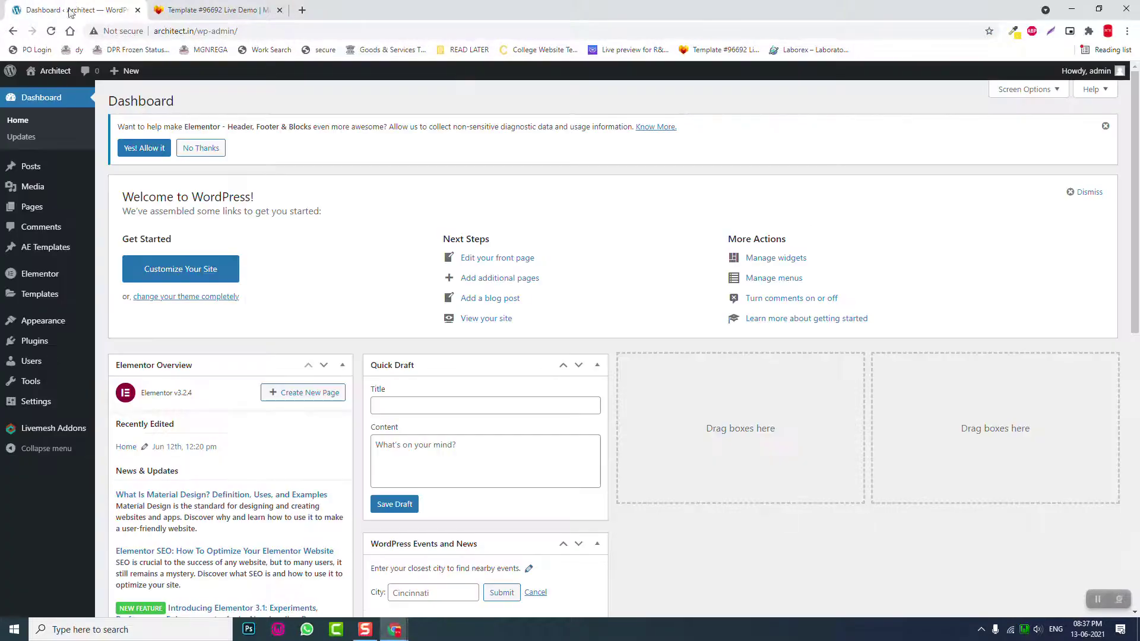
left_click(39, 208)
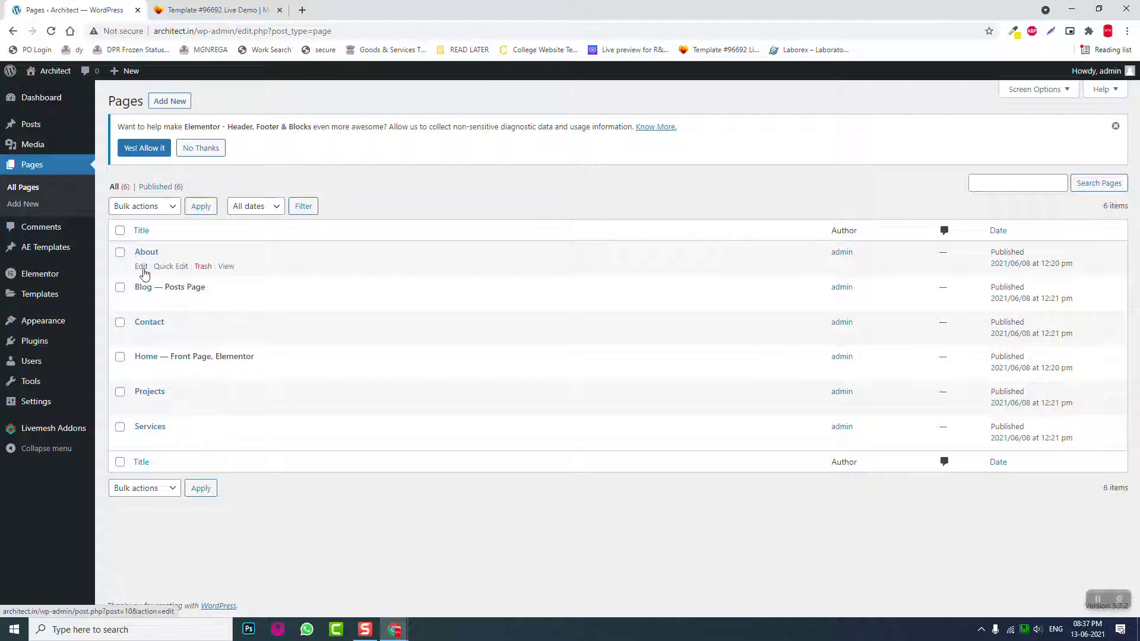
left_click(144, 272)
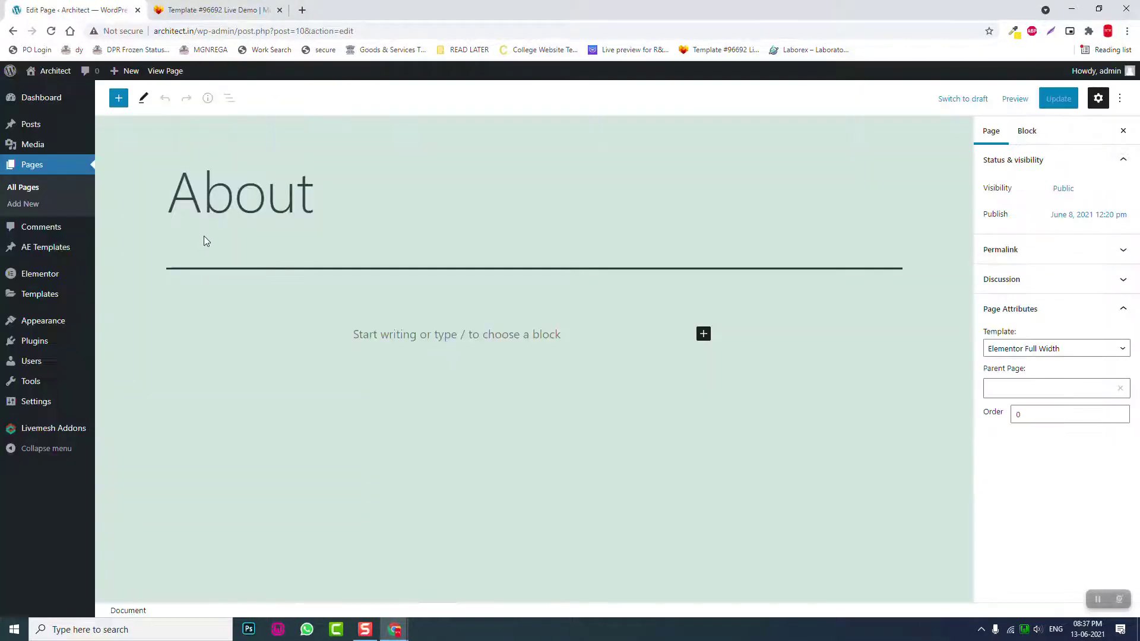
left_click(306, 99)
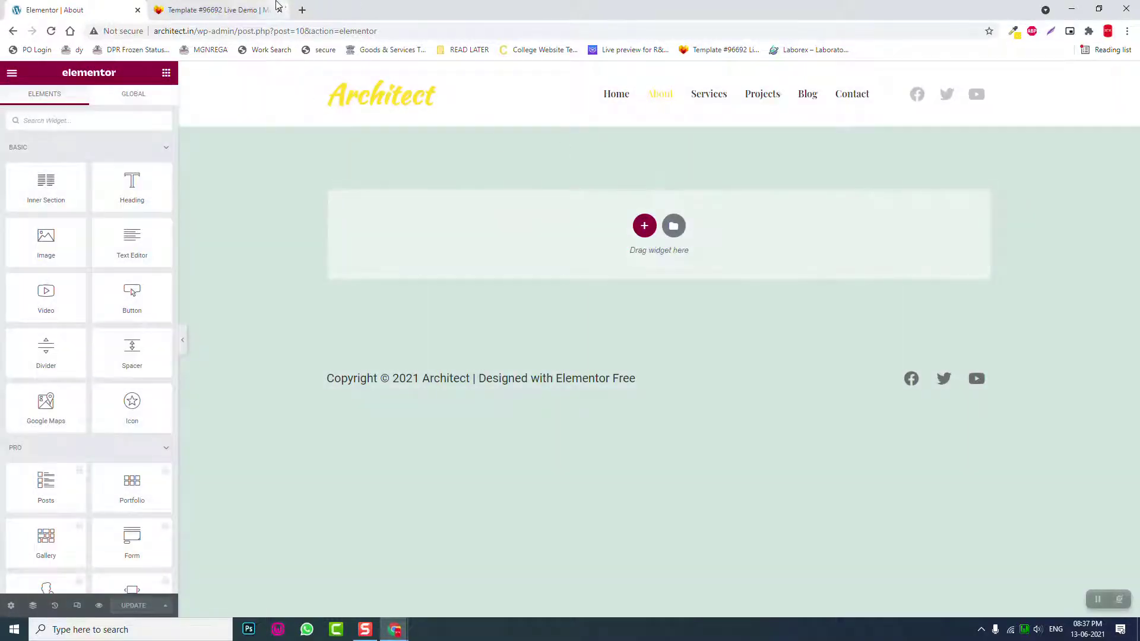
Check the demo's hero layout, insert an equal two-column section on the About page and choose its vertical alignment
left_click(271, 10)
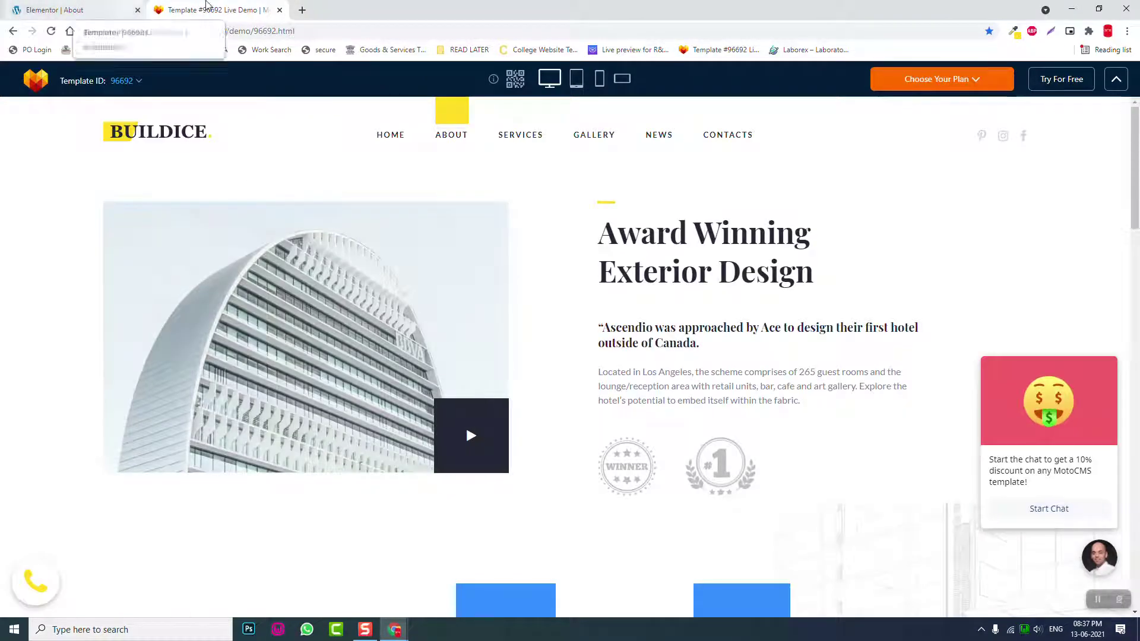
left_click(101, 7)
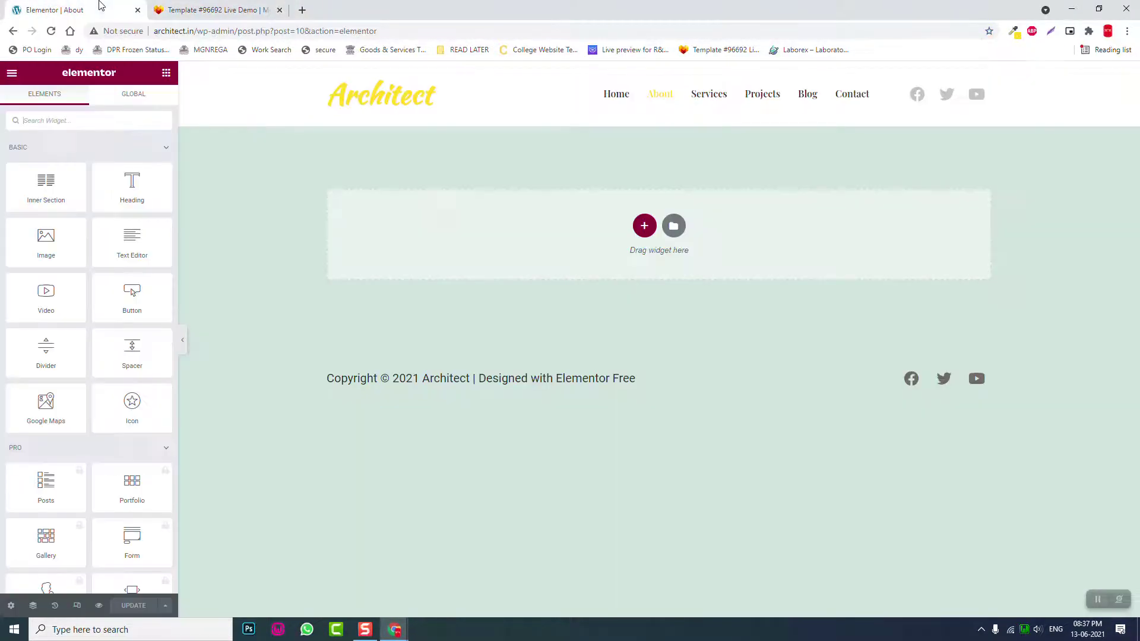
left_click(645, 225)
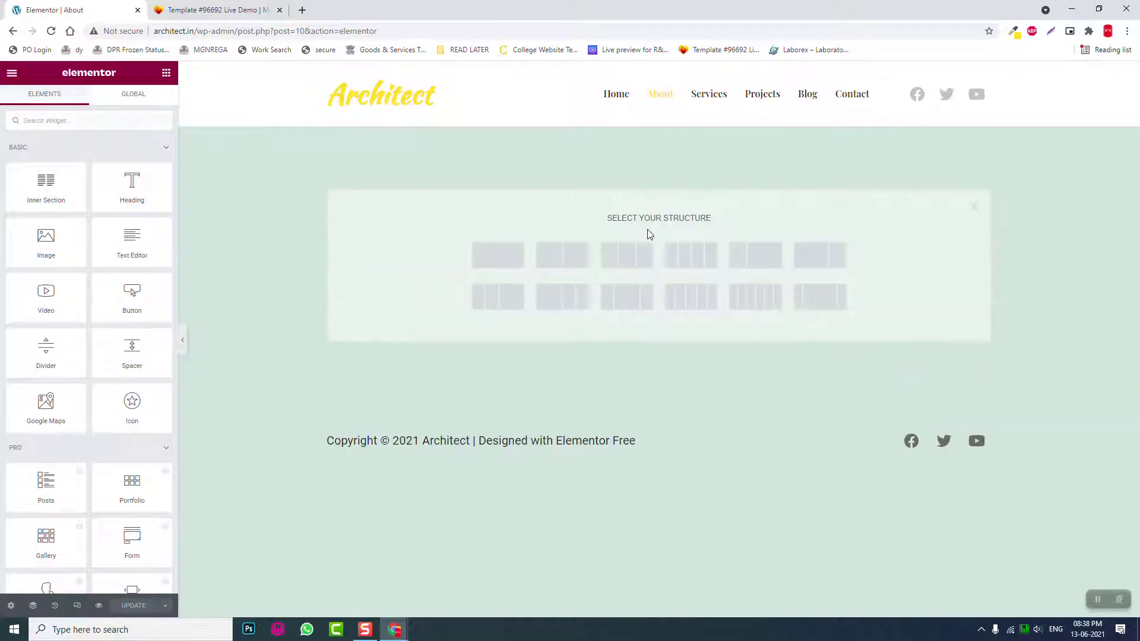
left_click(556, 265)
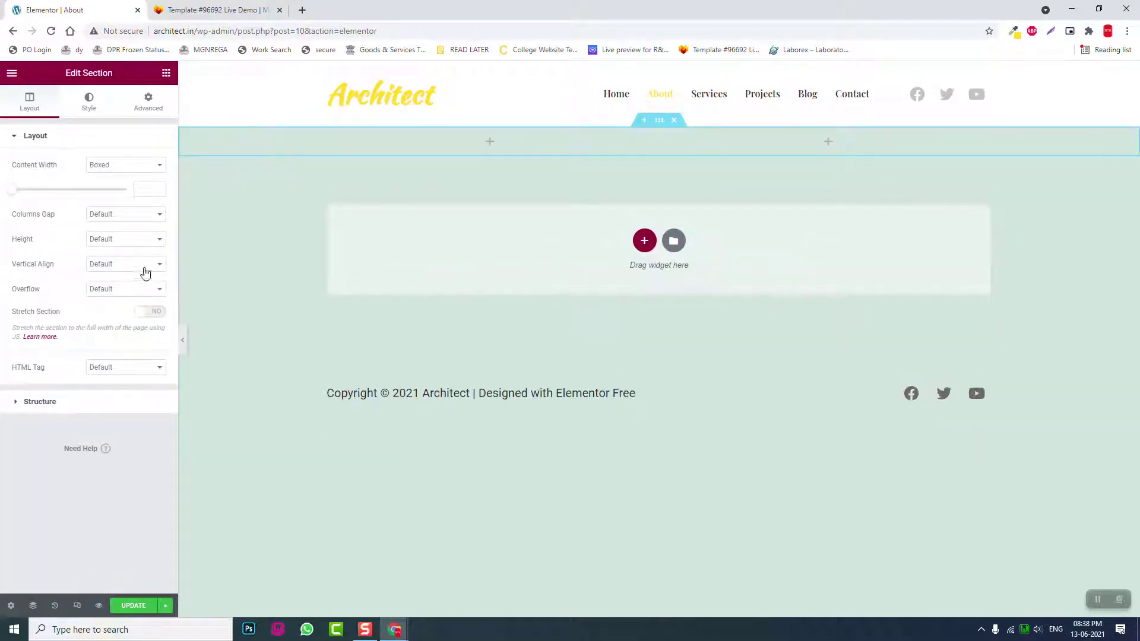
left_click(105, 272)
left_click(110, 297)
Set the About page's body background to a classic white color
left_click(11, 606)
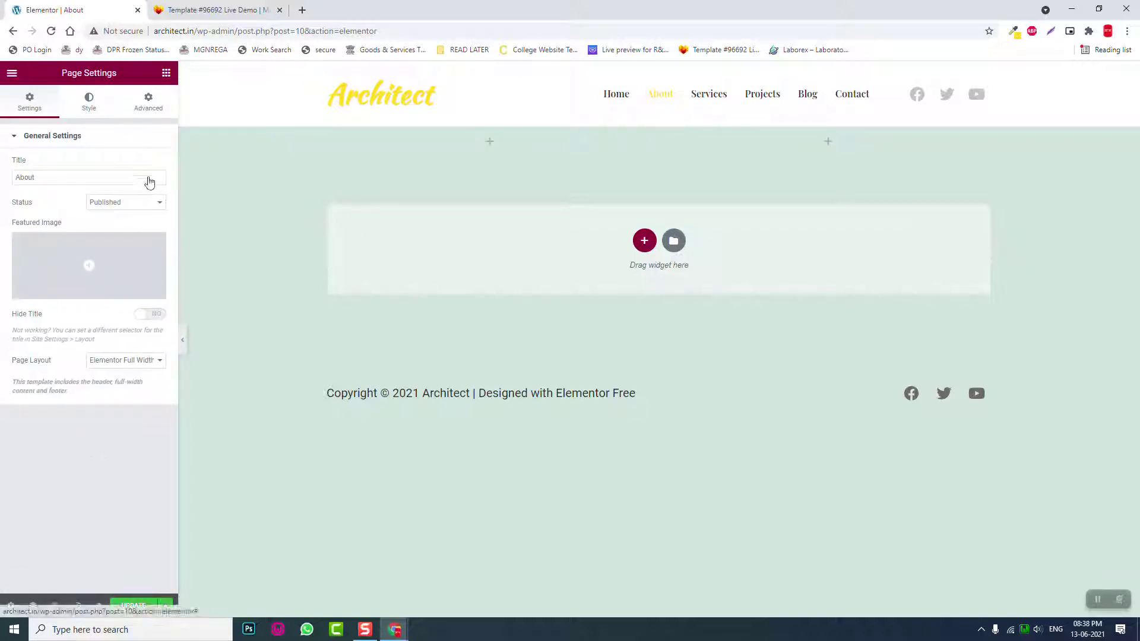
left_click(89, 102)
left_click(142, 167)
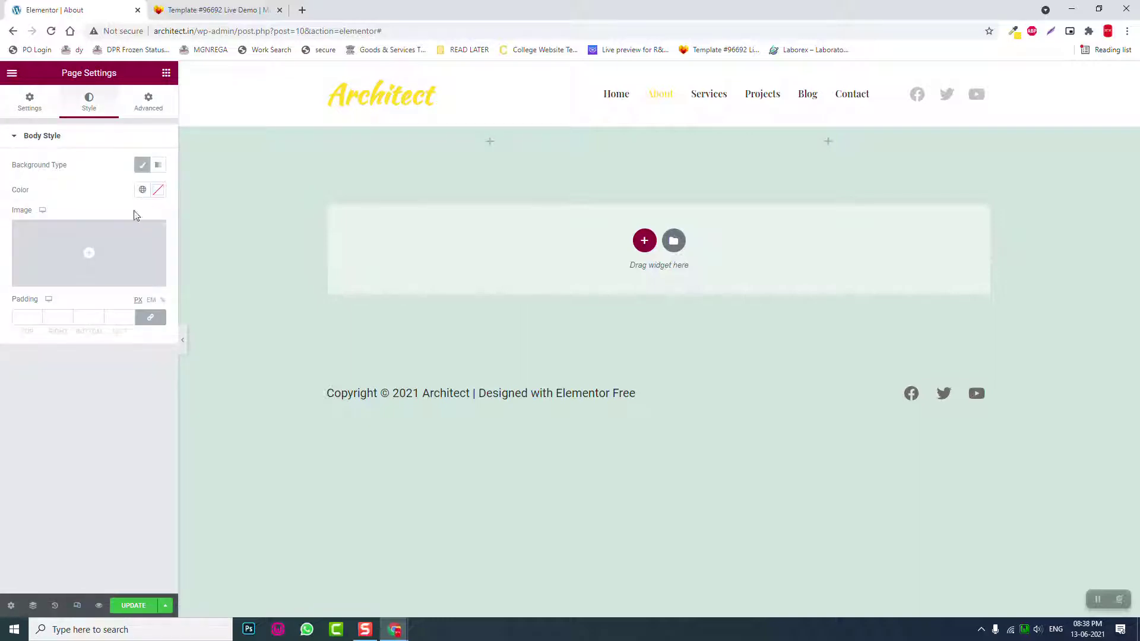
left_click(158, 190)
left_click(79, 469)
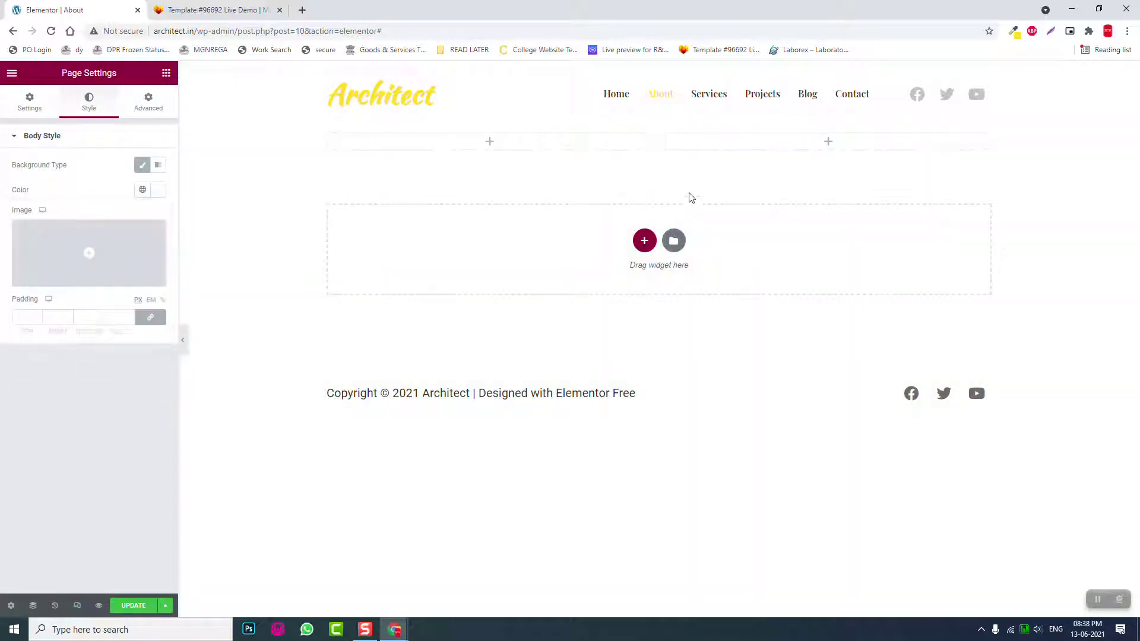
Set the two-column section's padding to 100 px at the top and 100 px at the bottom, with unlinked sides
left_click(169, 10)
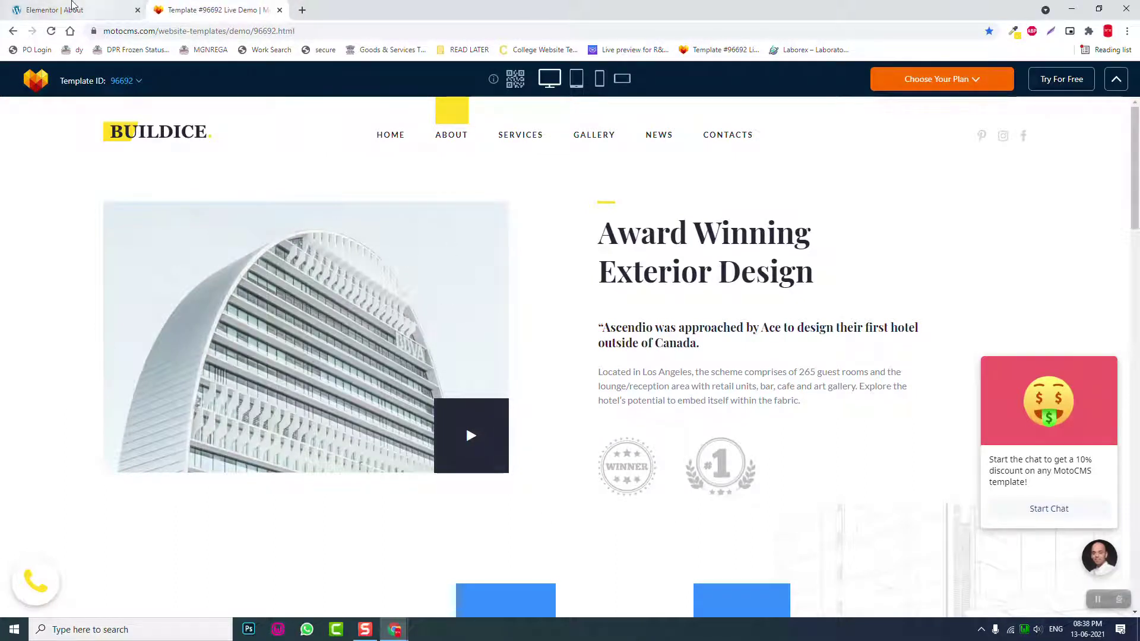
left_click(72, 5)
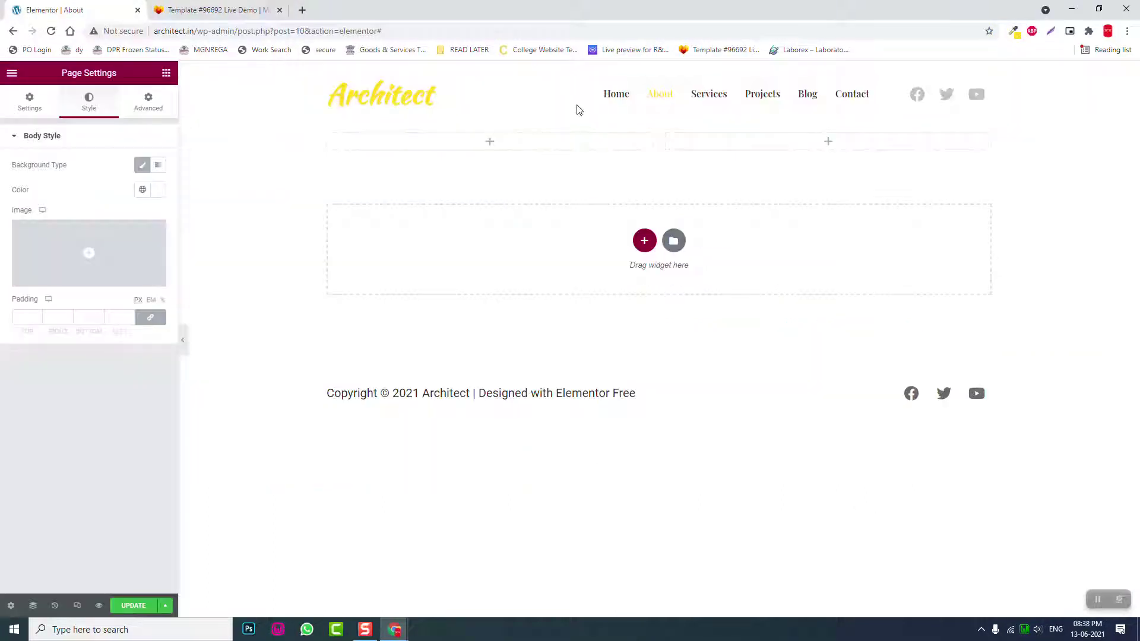
left_click(181, 113)
left_click(149, 101)
left_click(151, 226)
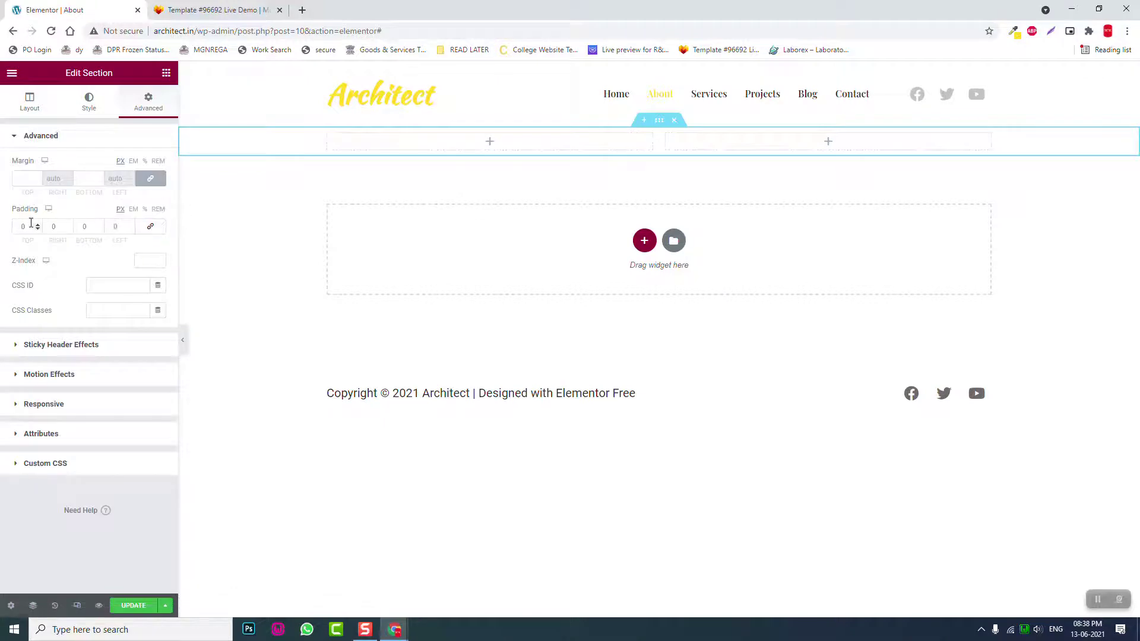
double_click(31, 224)
type("100")
key("Tab")
key("Tab")
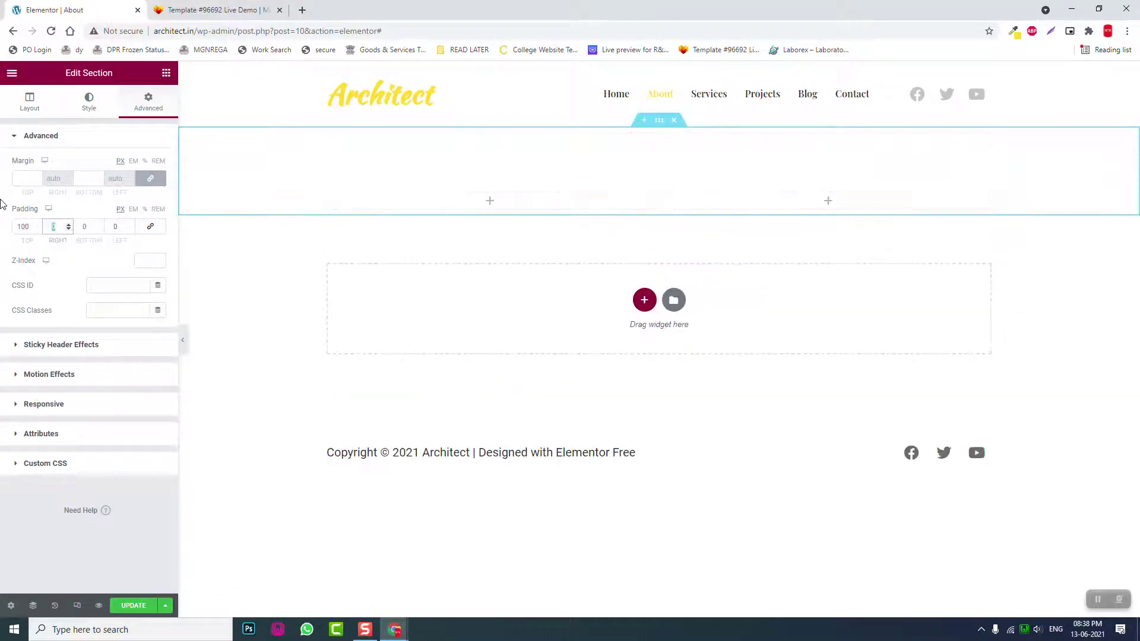
type("100")
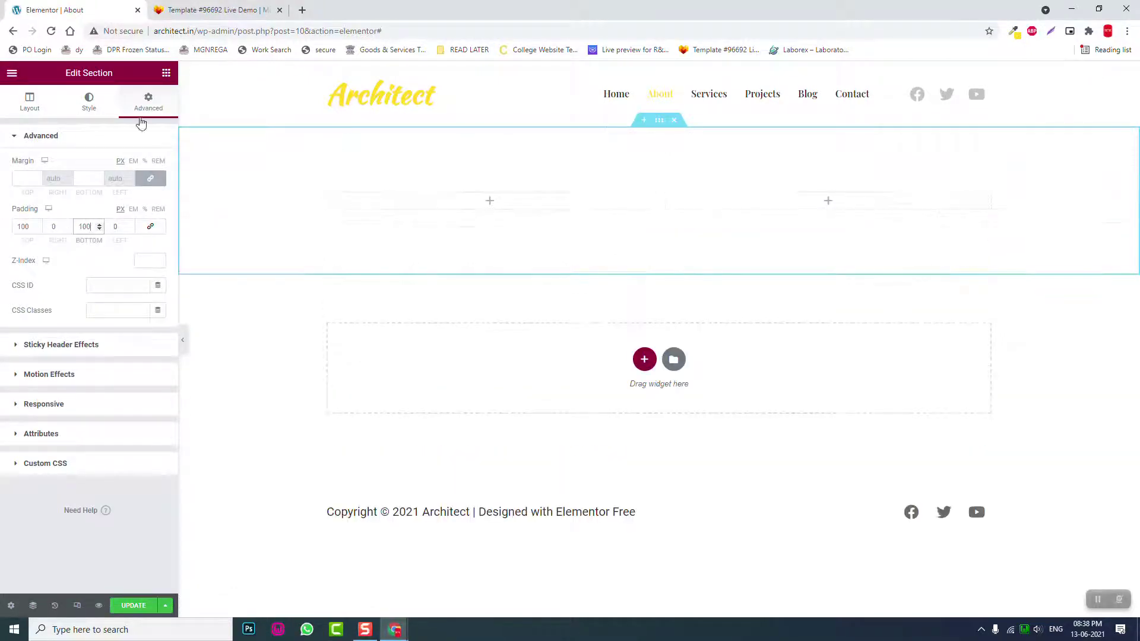
Recheck the demo's hero section, search the Elementor widgets for "vid", and clear the search
left_click(220, 10)
left_click(67, 7)
left_click(166, 73)
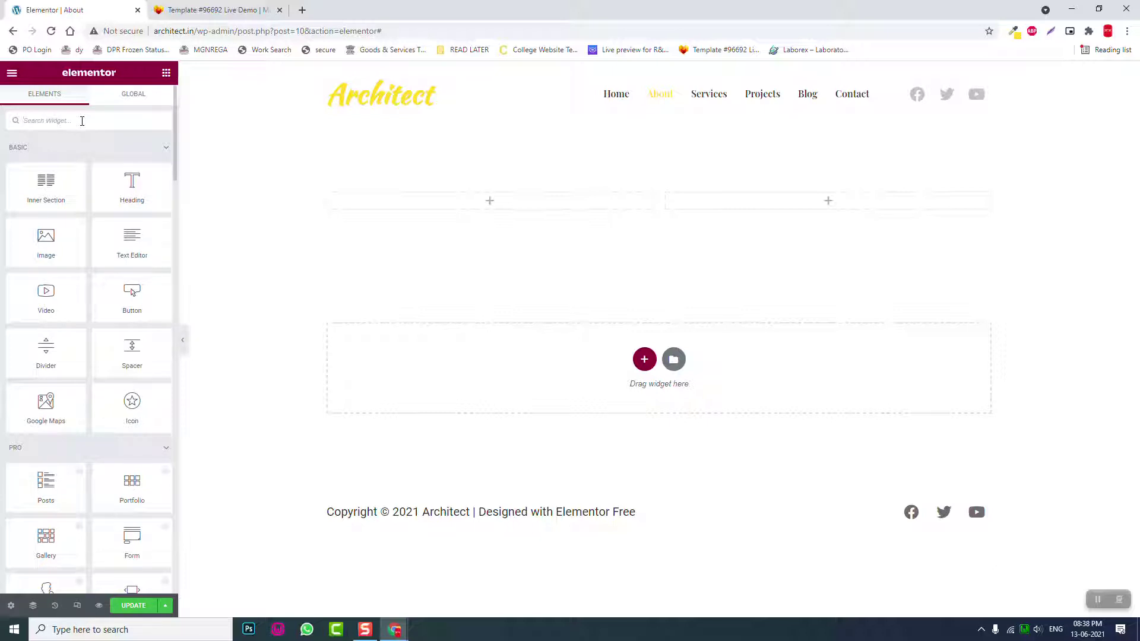
type("vid")
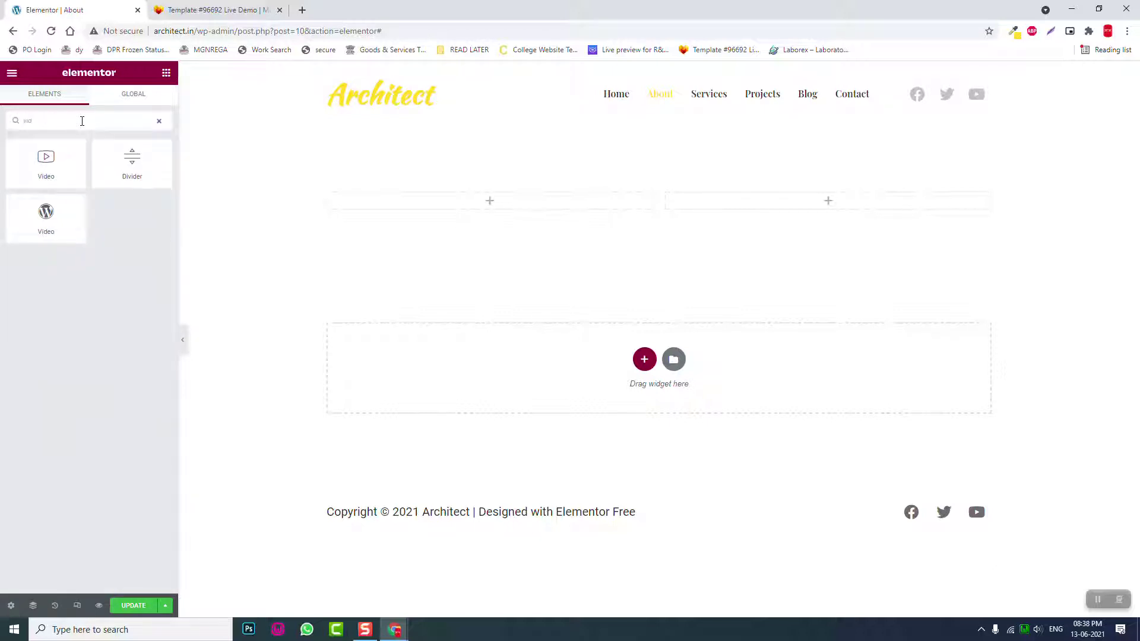
key("BackSpace")
key("BackSpace")
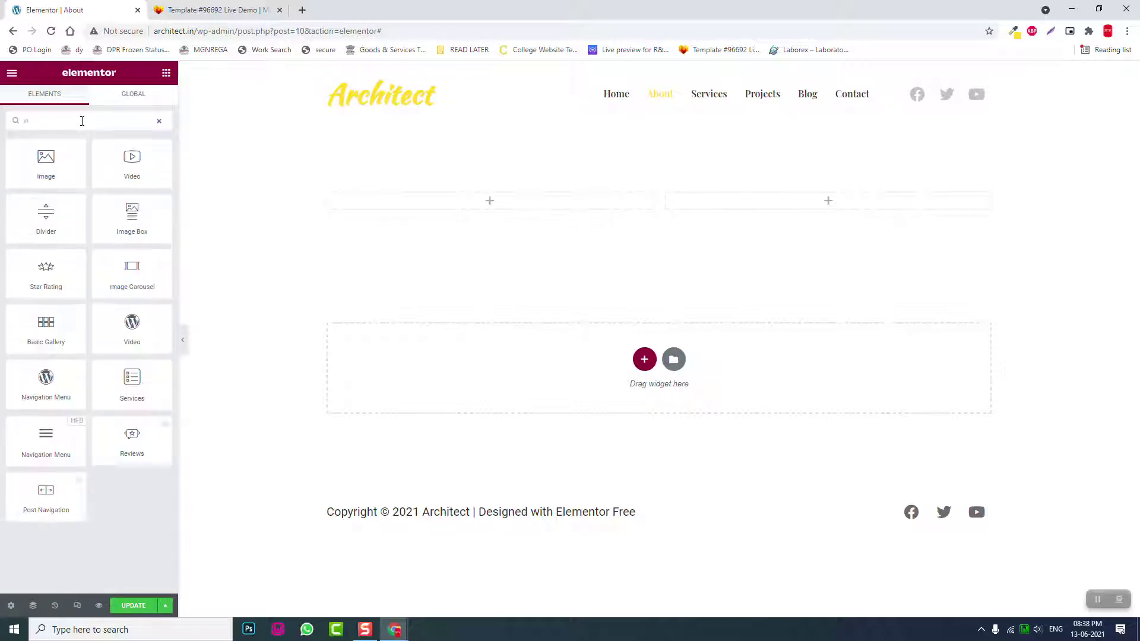
key("BackSpace")
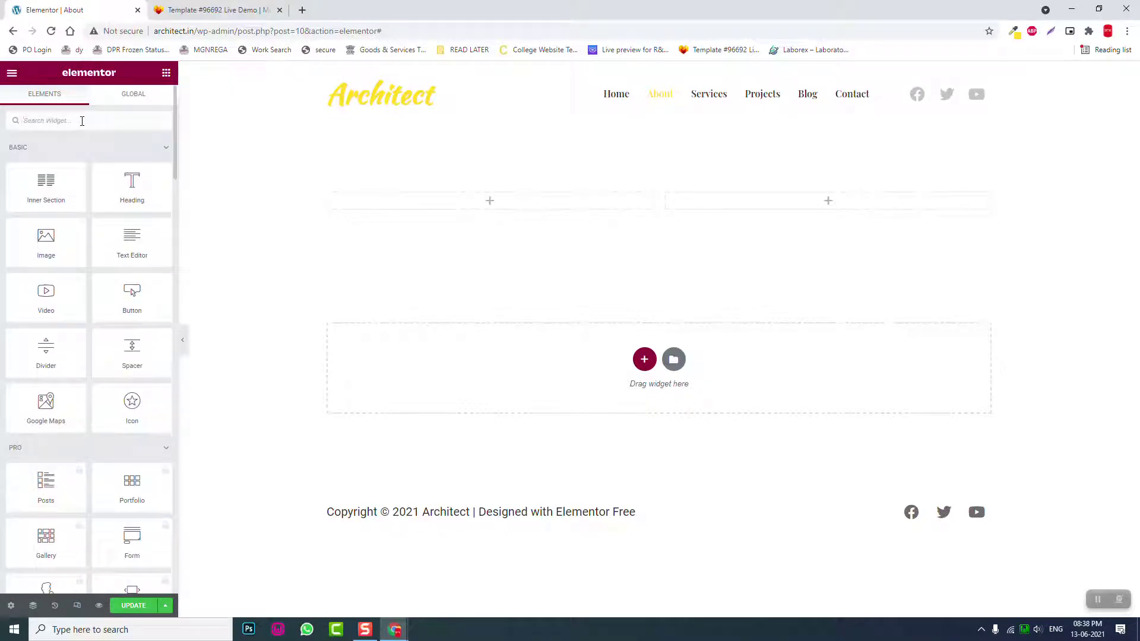
Search the Elementor widgets for "moda" and "pop", and clear the search
type("moda")
key("BackSpace")
key("BackSpace")
key("BackSpace")
key("BackSpace")
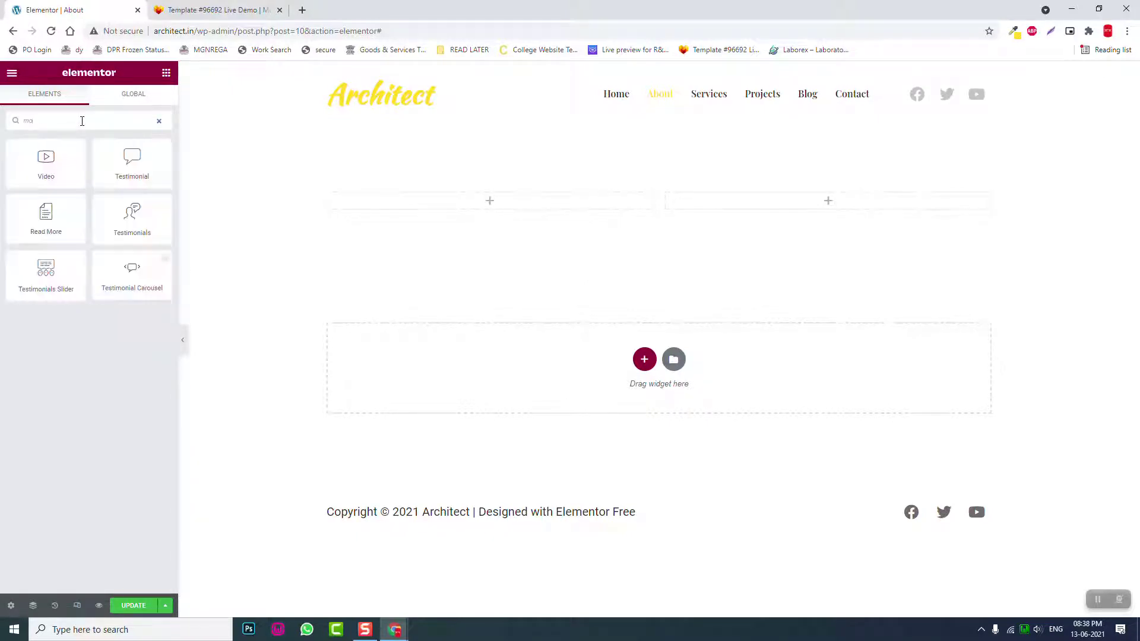
type("po")
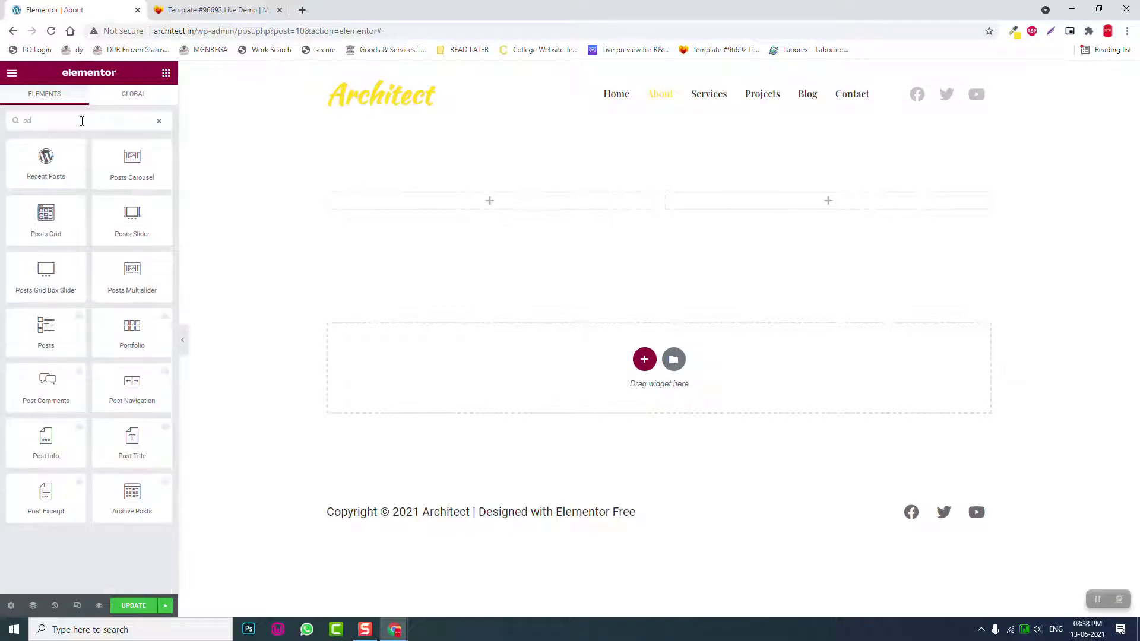
type("p")
key("BackSpace")
key("BackSpace")
key("BackSpace")
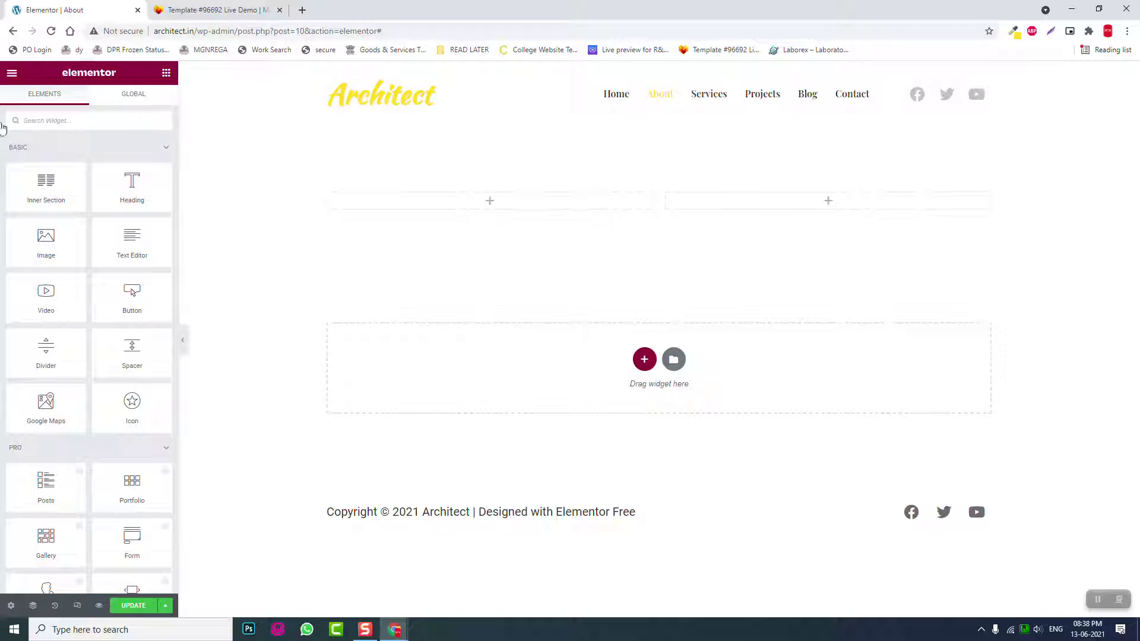
Look through the full widget list, including the Livemesh Addons group, for a widget suited to the hero's video popup
scroll(38, 376, "down", 18)
scroll(50, 385, "down", 10)
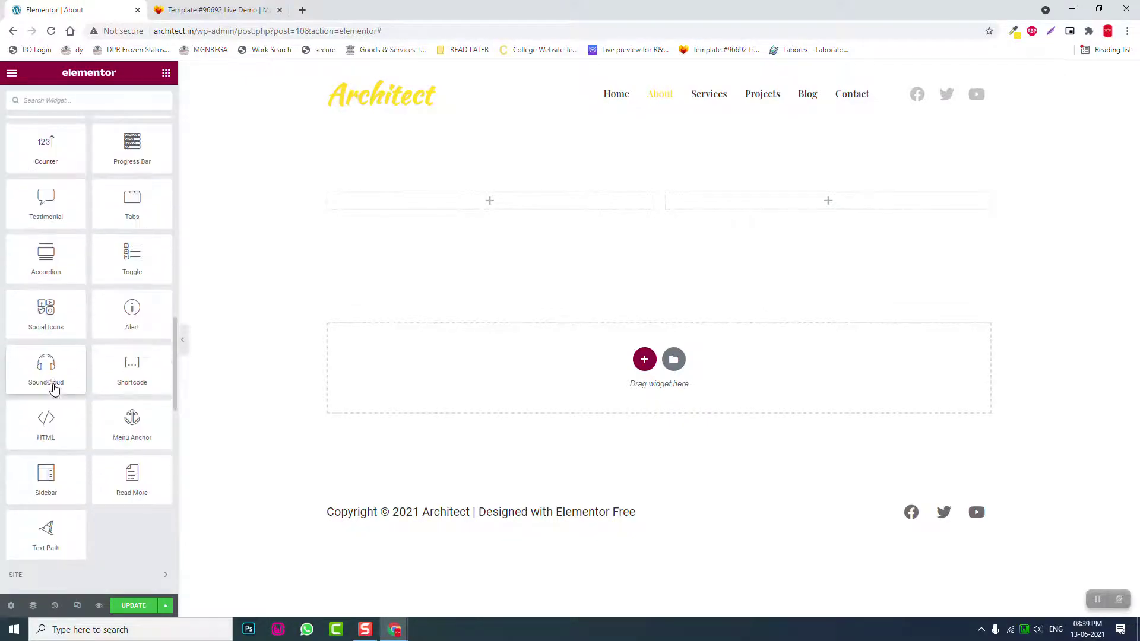
scroll(56, 380, "down", 4)
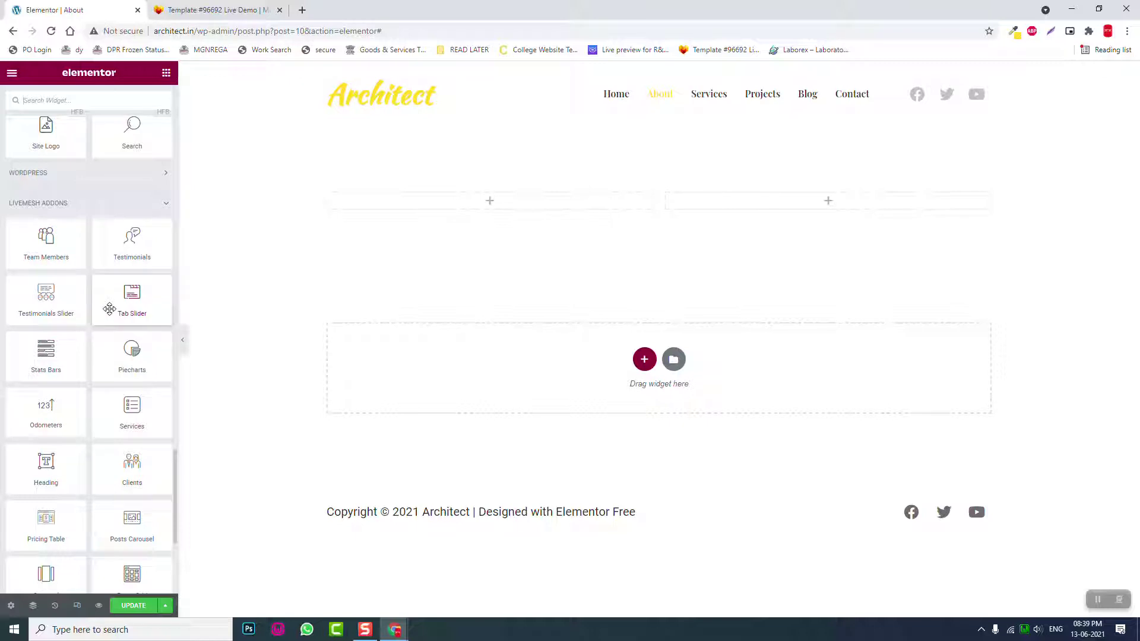
scroll(110, 309, "down", 1)
scroll(108, 309, "down", 1)
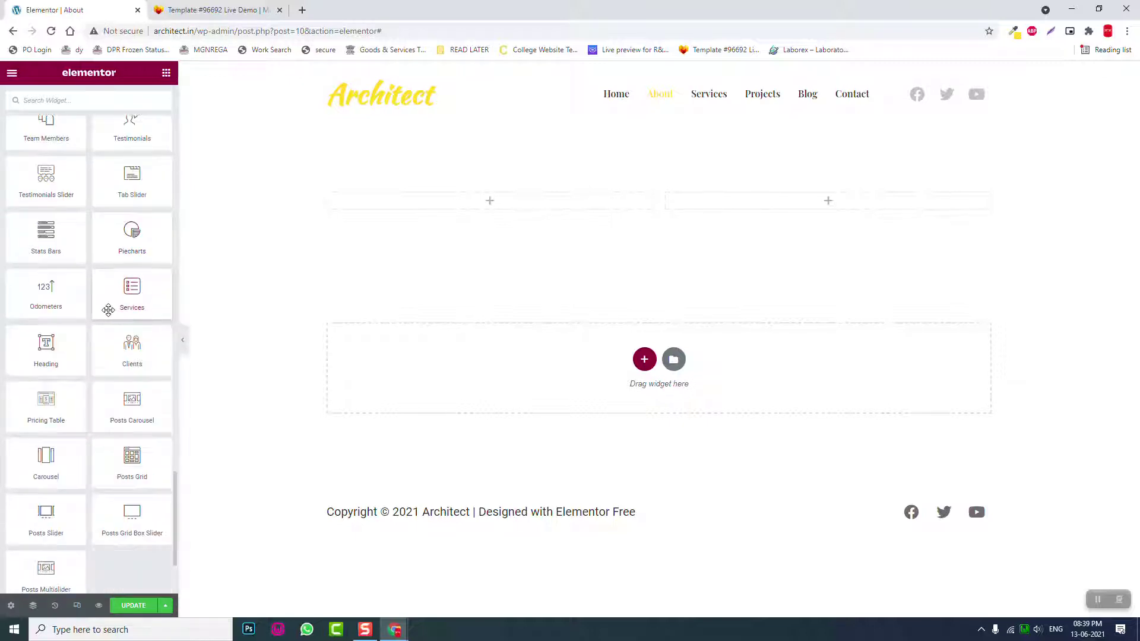
scroll(108, 310, "down", 1)
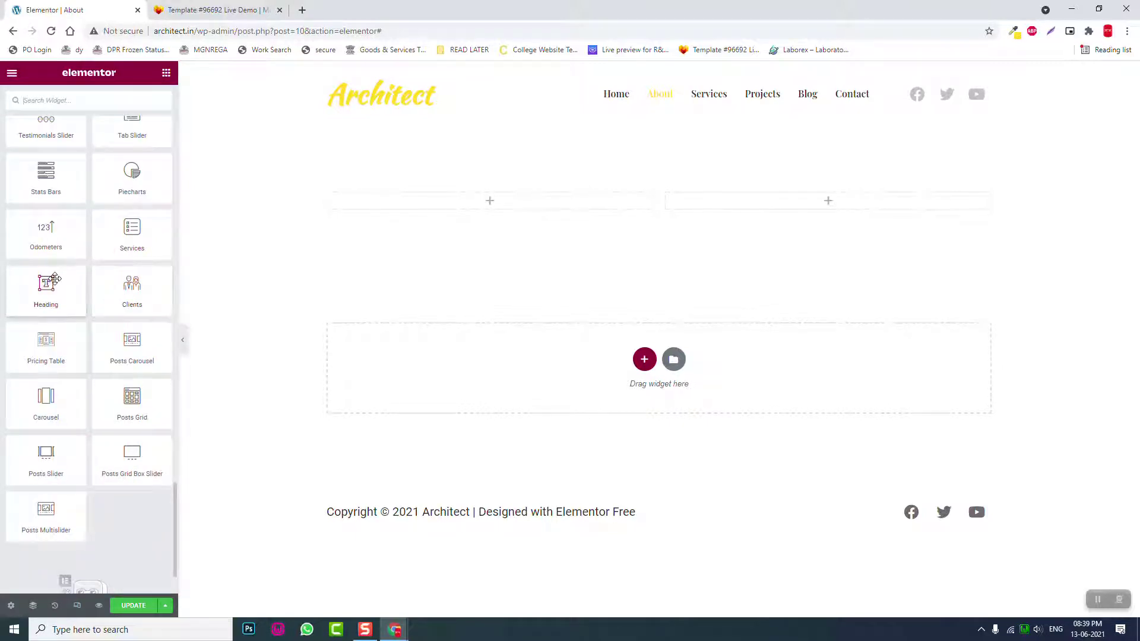
scroll(55, 279, "up", 1)
scroll(56, 279, "up", 2)
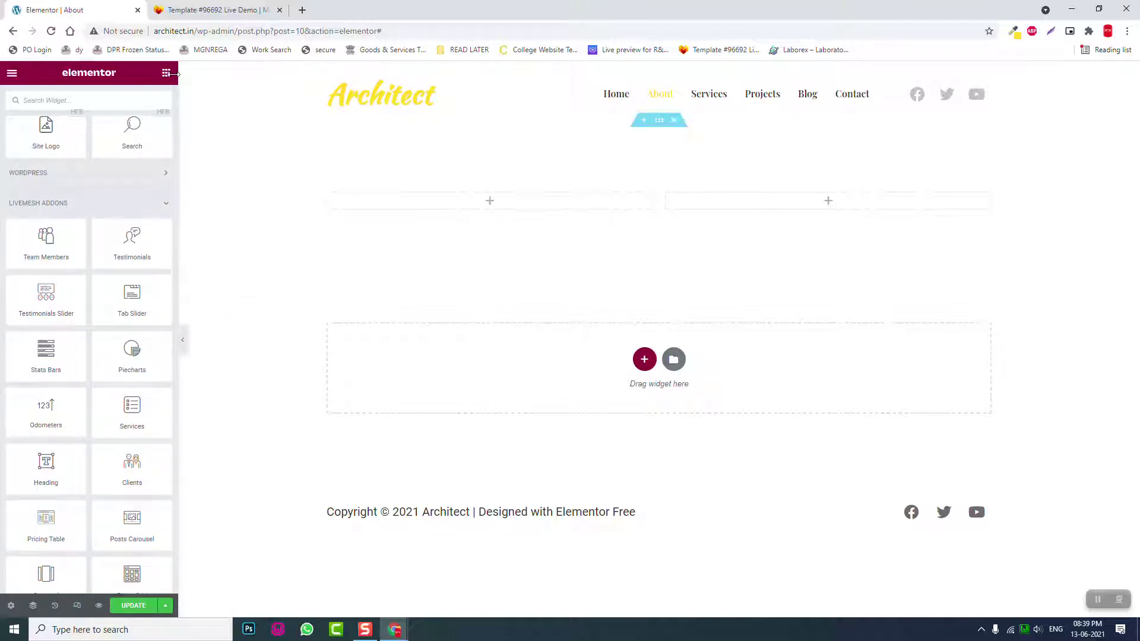
Preview the demo hero's video popup, and add a Video widget to the first column of the About page's section
key("ctrl+Tab")
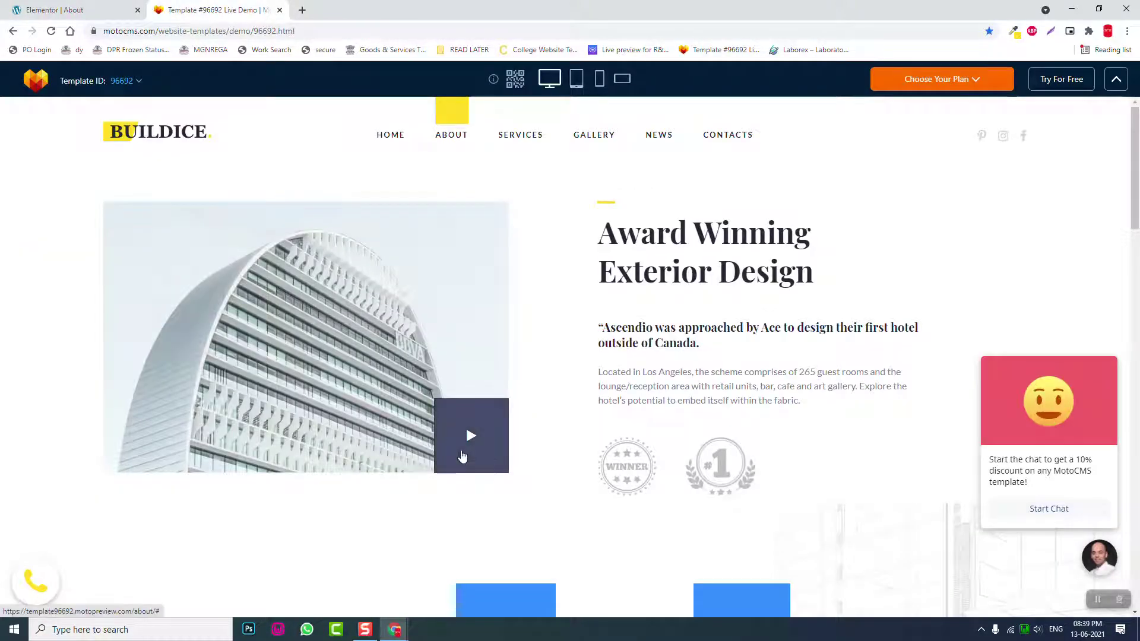
left_click(466, 446)
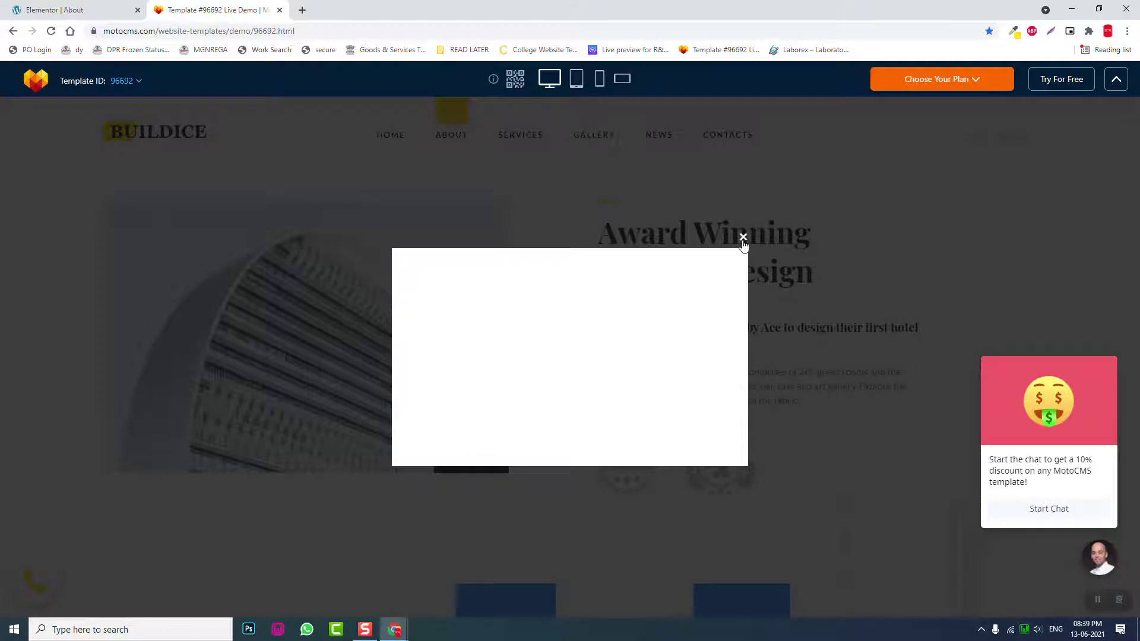
left_click(743, 238)
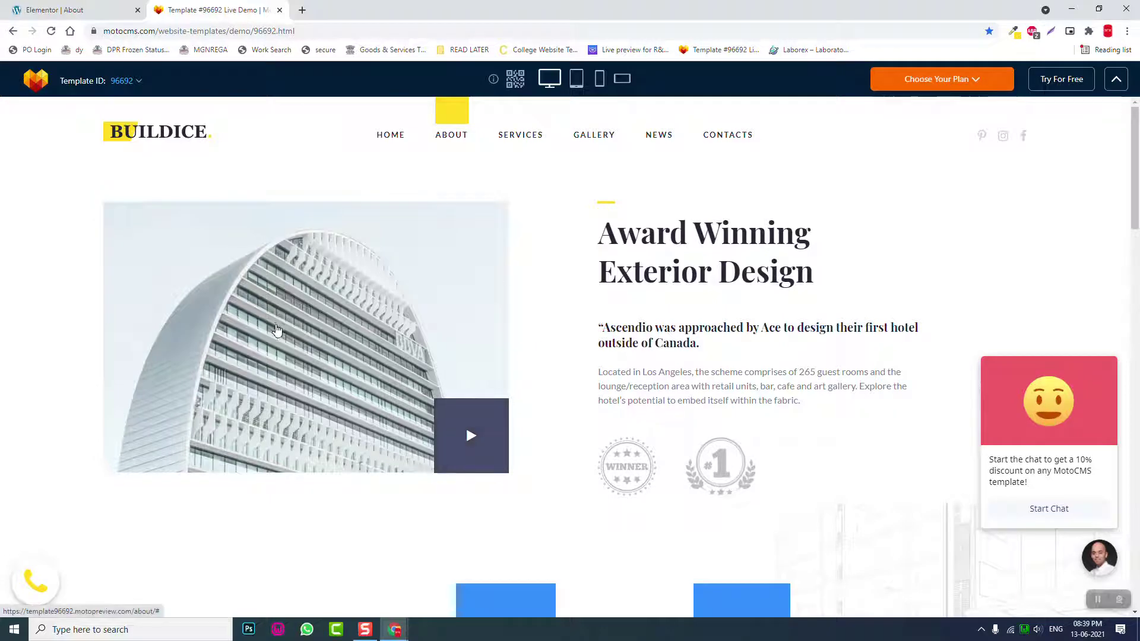
key("ctrl+Tab")
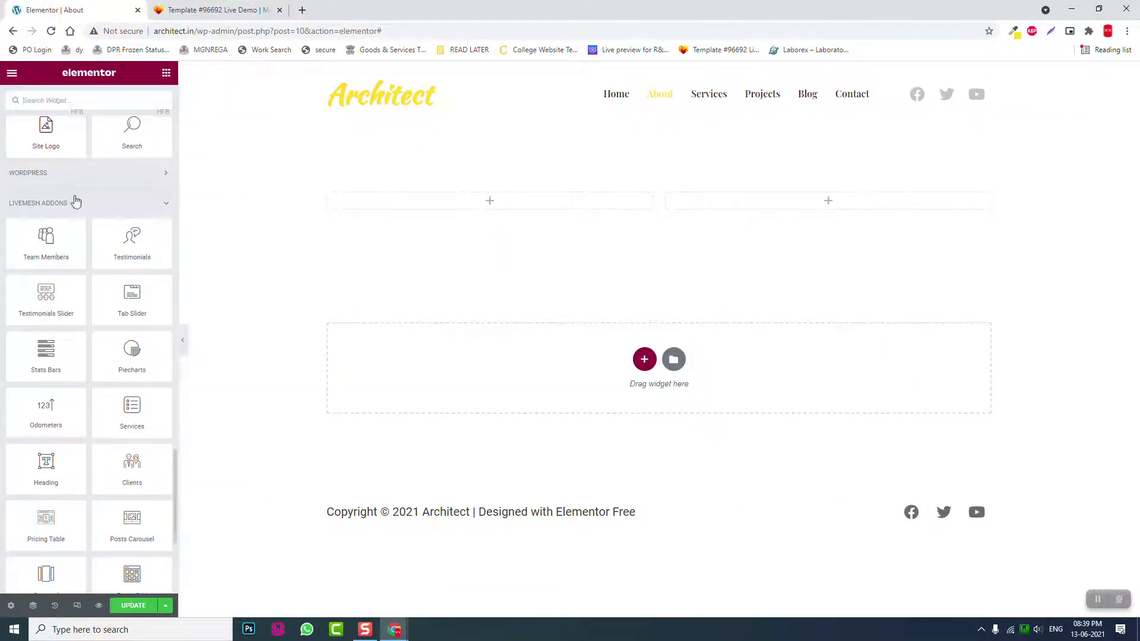
scroll(77, 196, "up", 15)
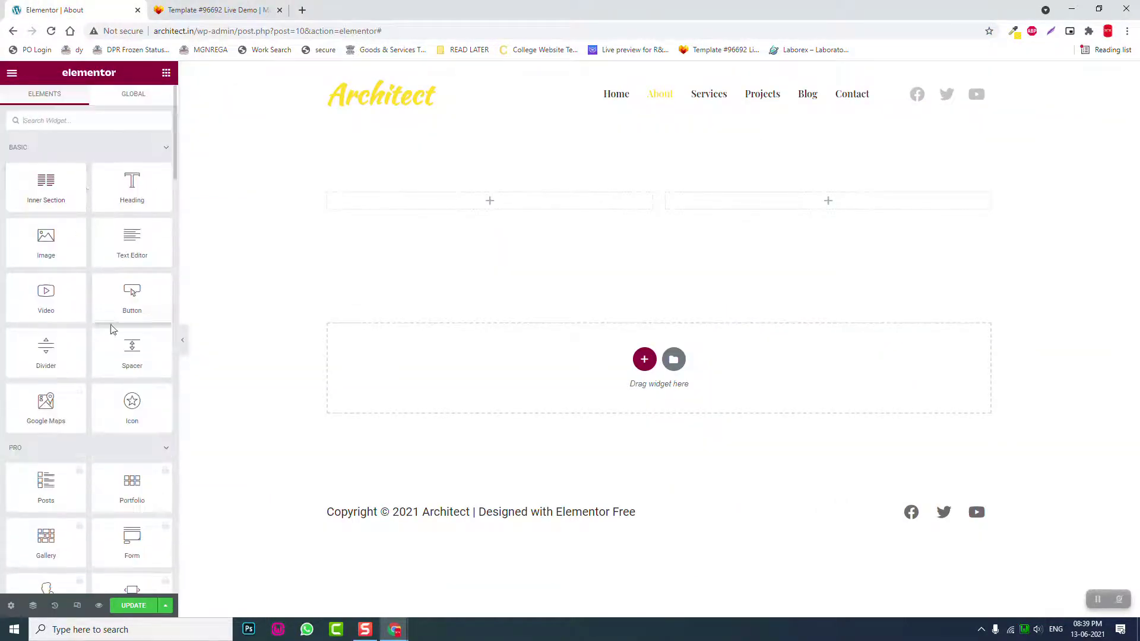
left_click_drag(46, 291, 509, 205)
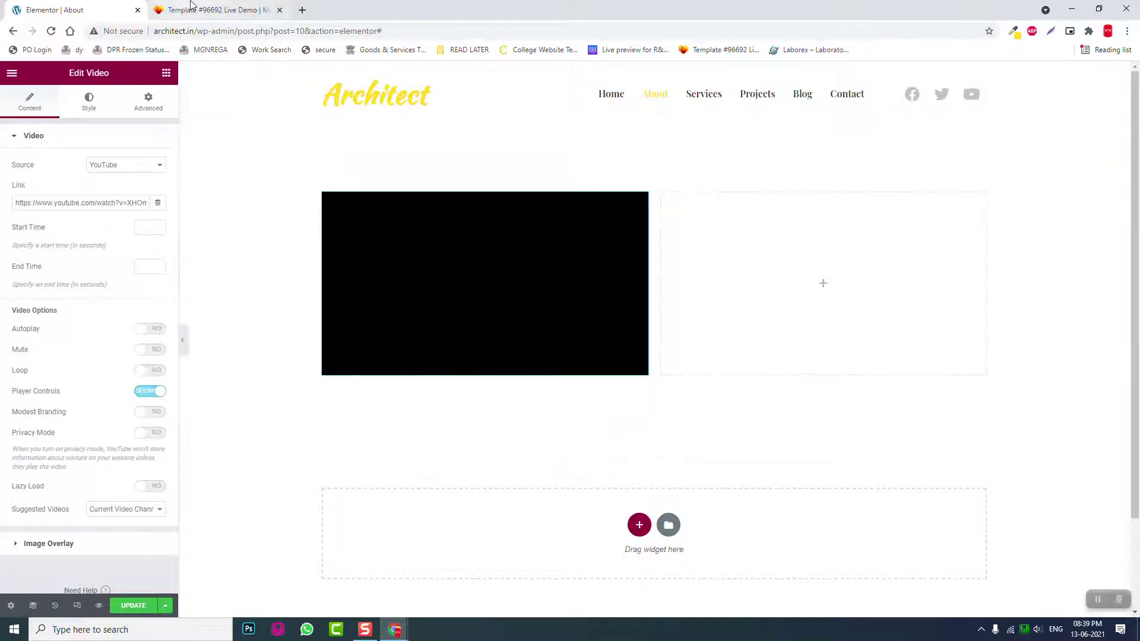
Recheck the demo's layout and set the two-column section's content width to Full Width
left_click(208, 10)
scroll(498, 341, "down", 1)
scroll(498, 341, "down", 3)
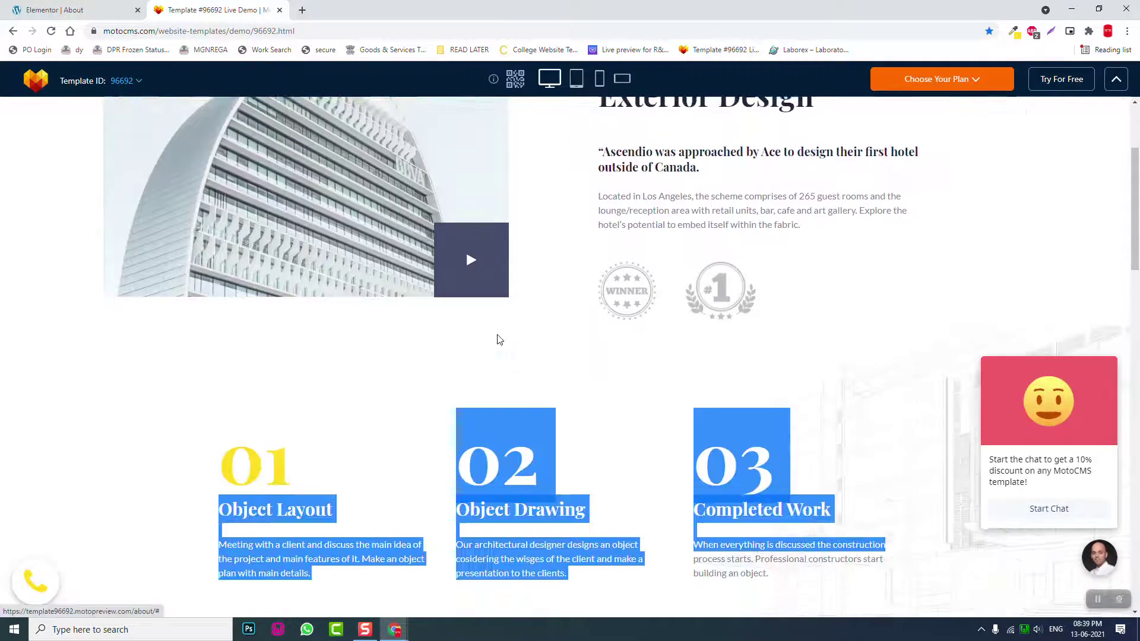
scroll(496, 338, "up", 3)
left_click(72, 9)
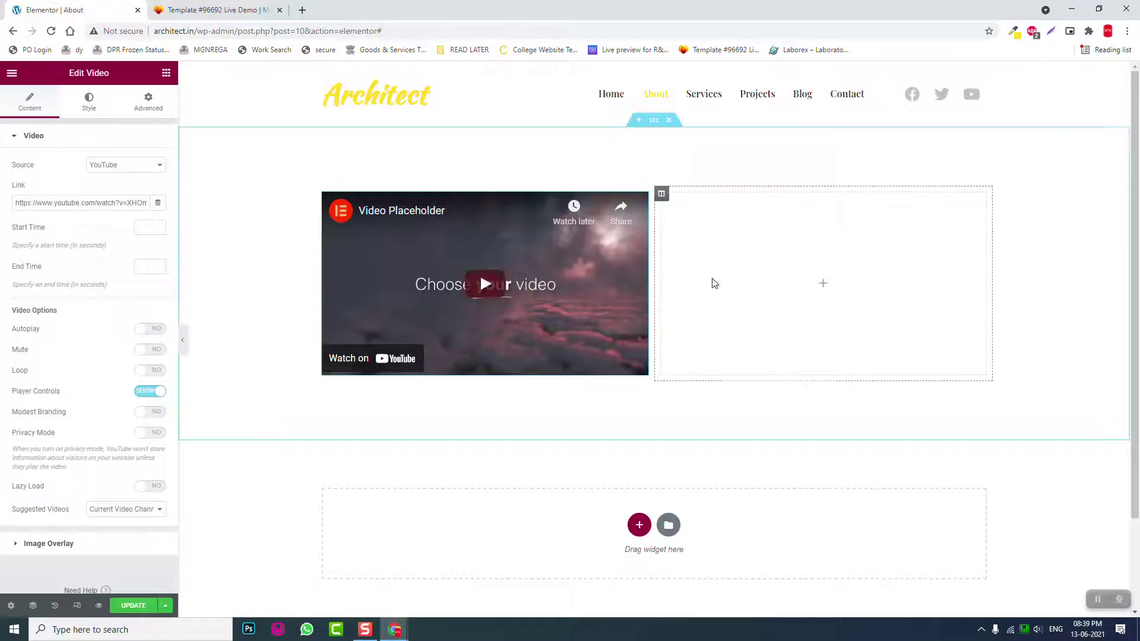
left_click(649, 125)
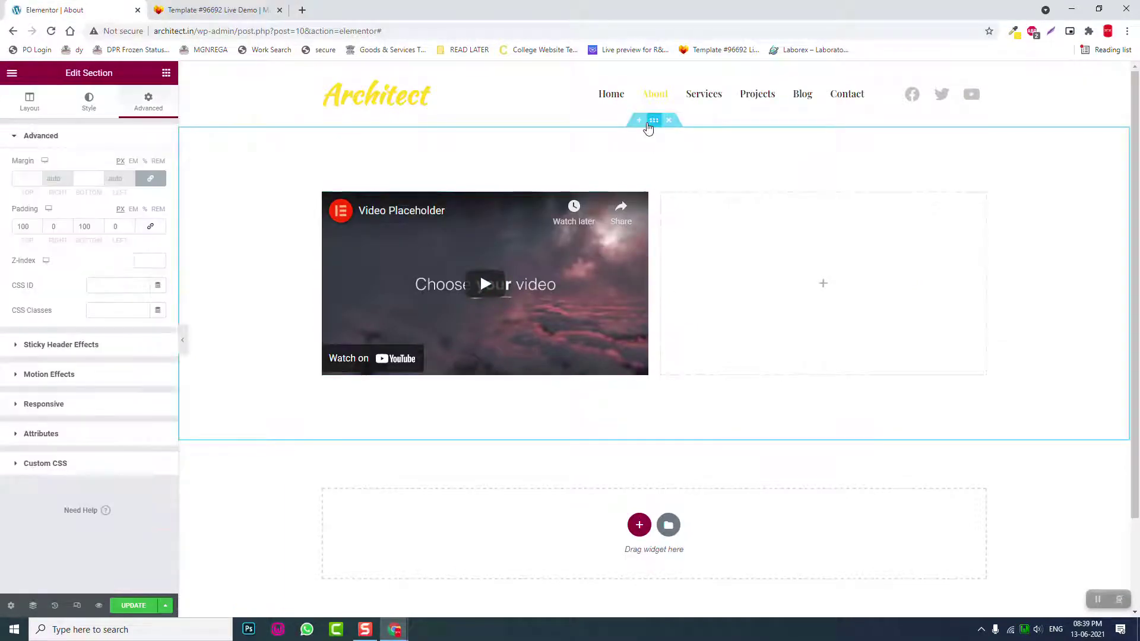
left_click(30, 102)
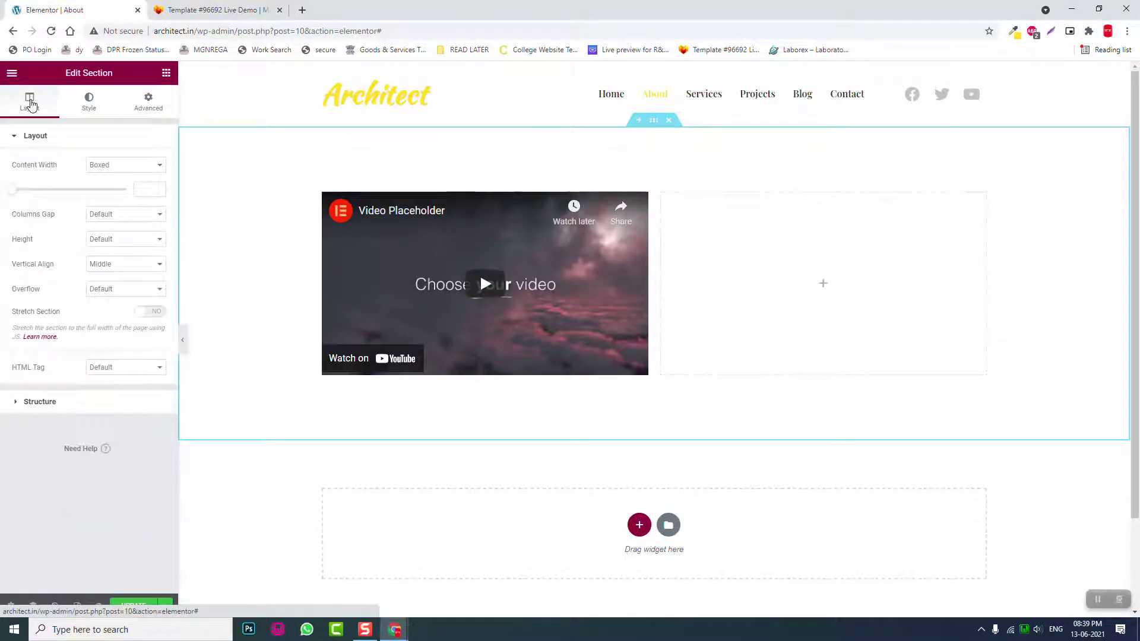
left_click(94, 166)
left_click(108, 184)
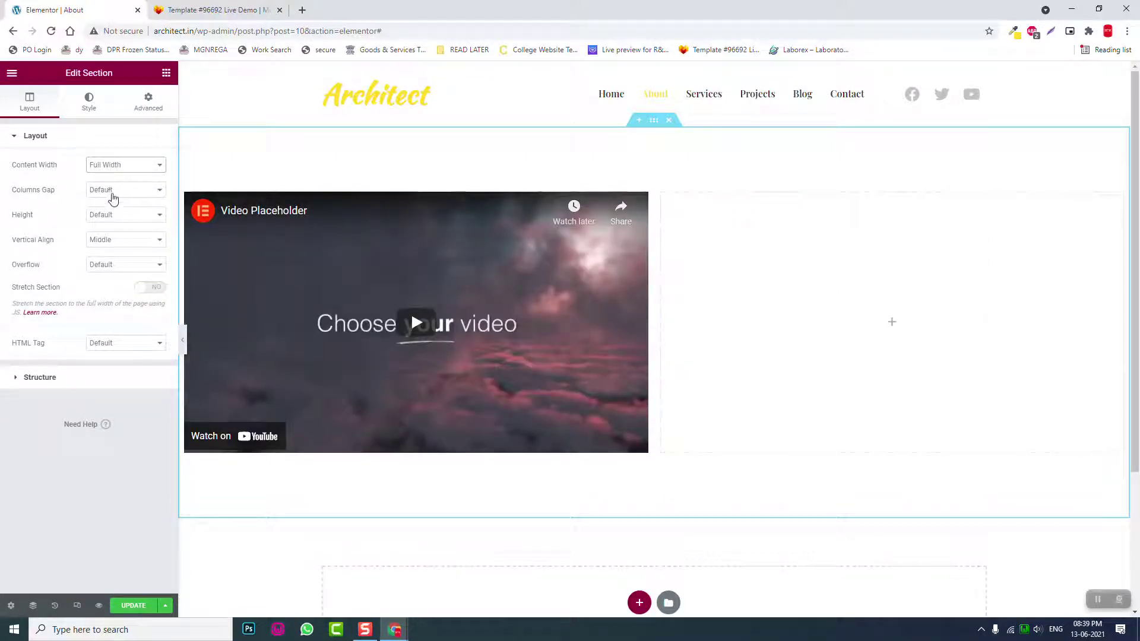
Set the section's left padding to 100 px and link the padding values so all four sides use 100 px
left_click(145, 105)
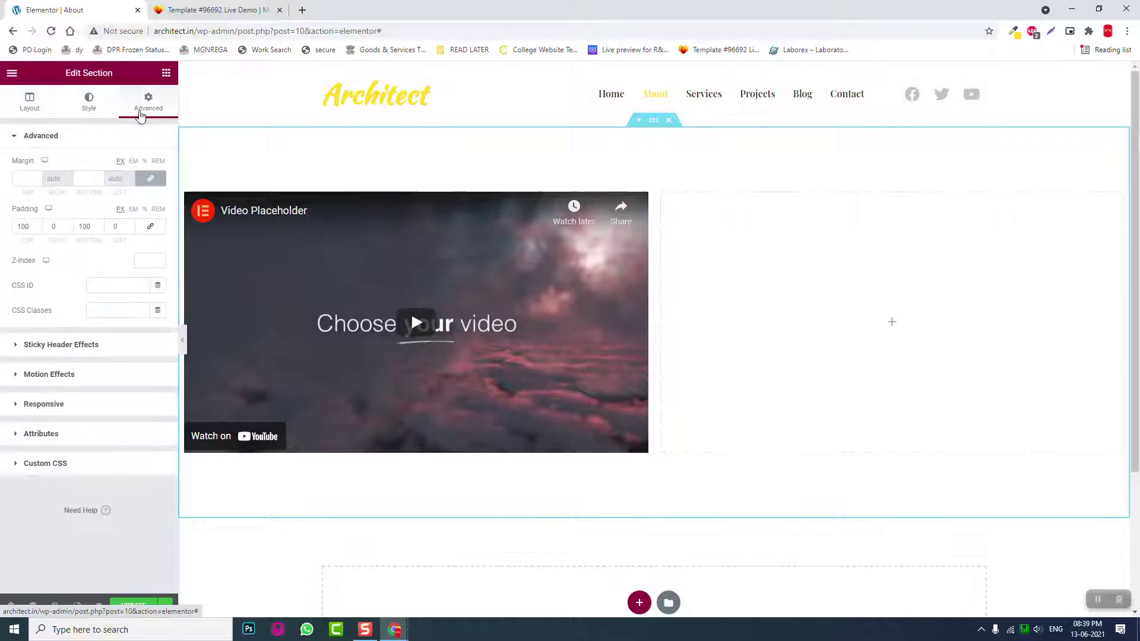
left_click(144, 210)
left_click(26, 113)
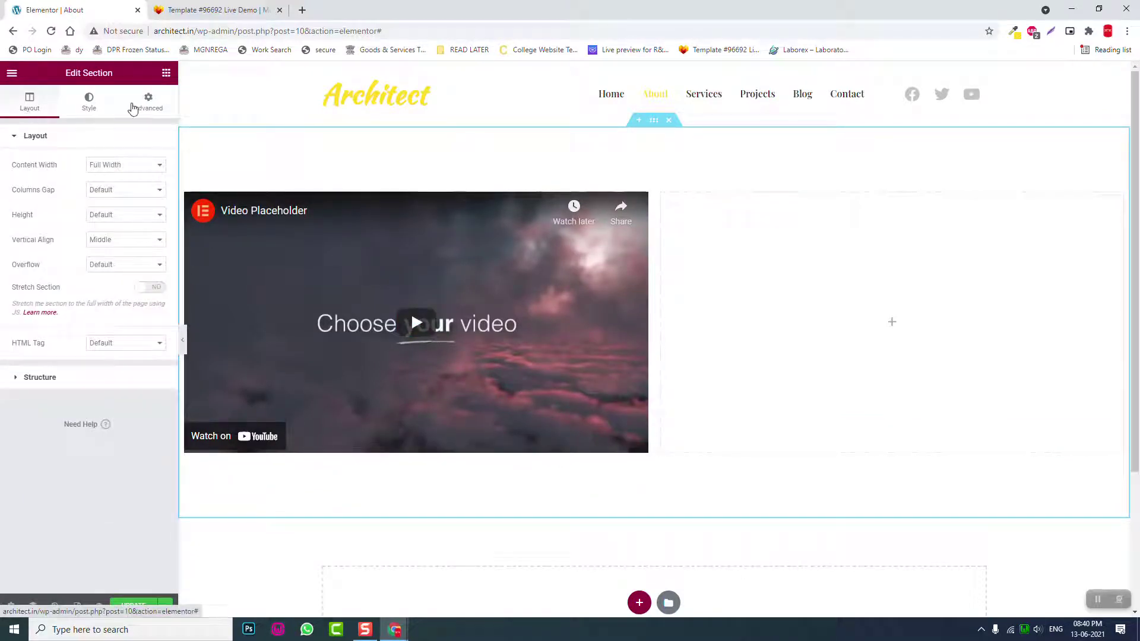
left_click(100, 113)
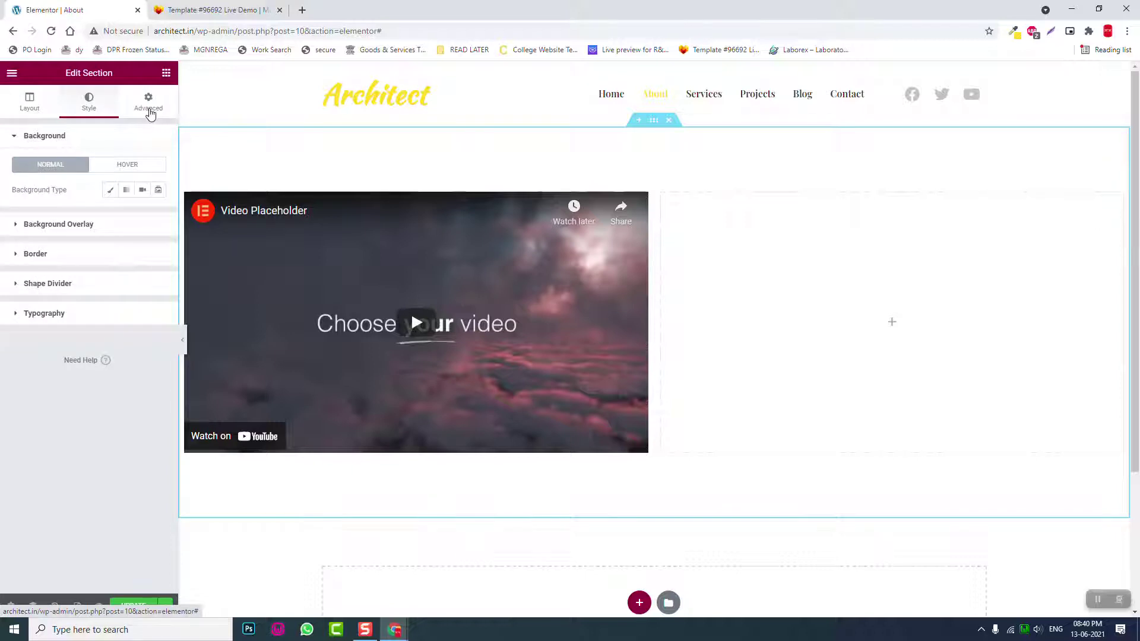
left_click(147, 108)
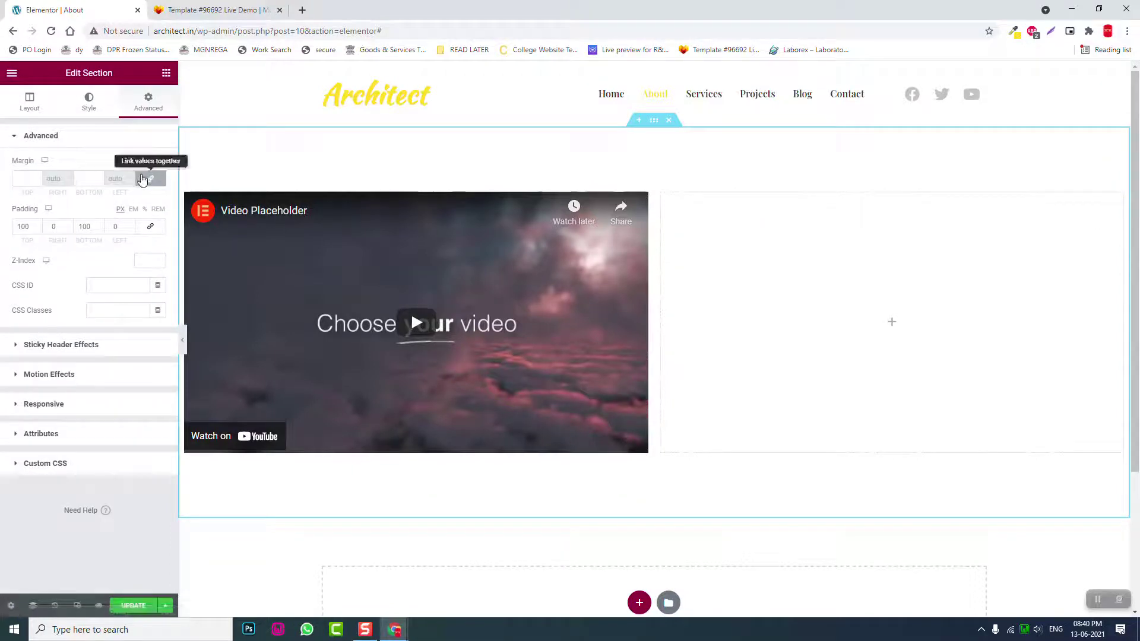
left_click(121, 226)
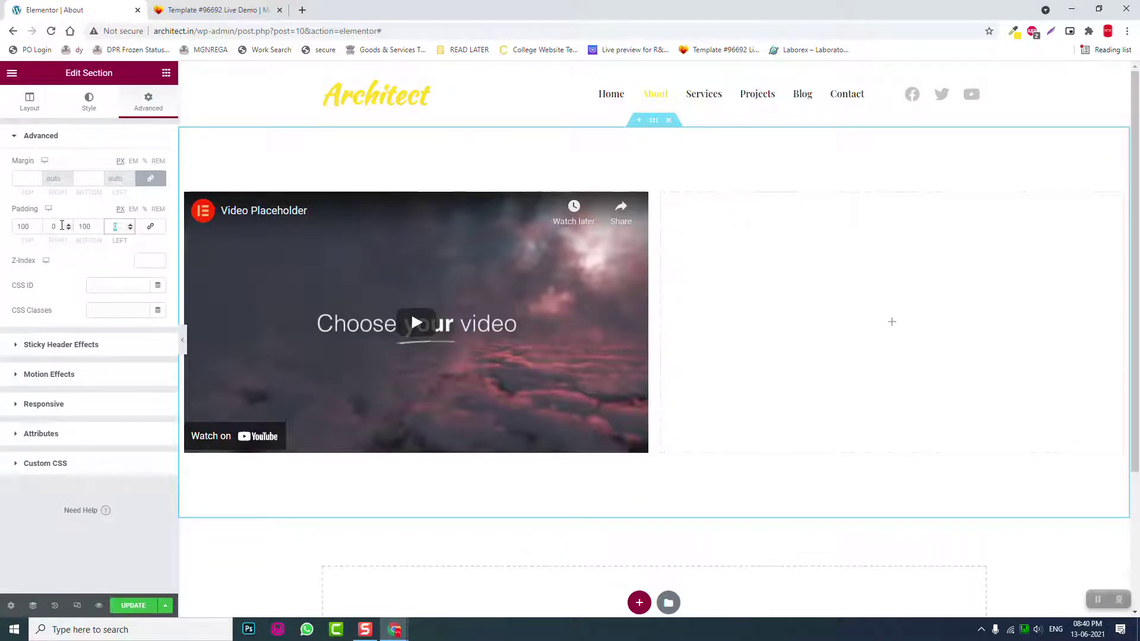
type("100")
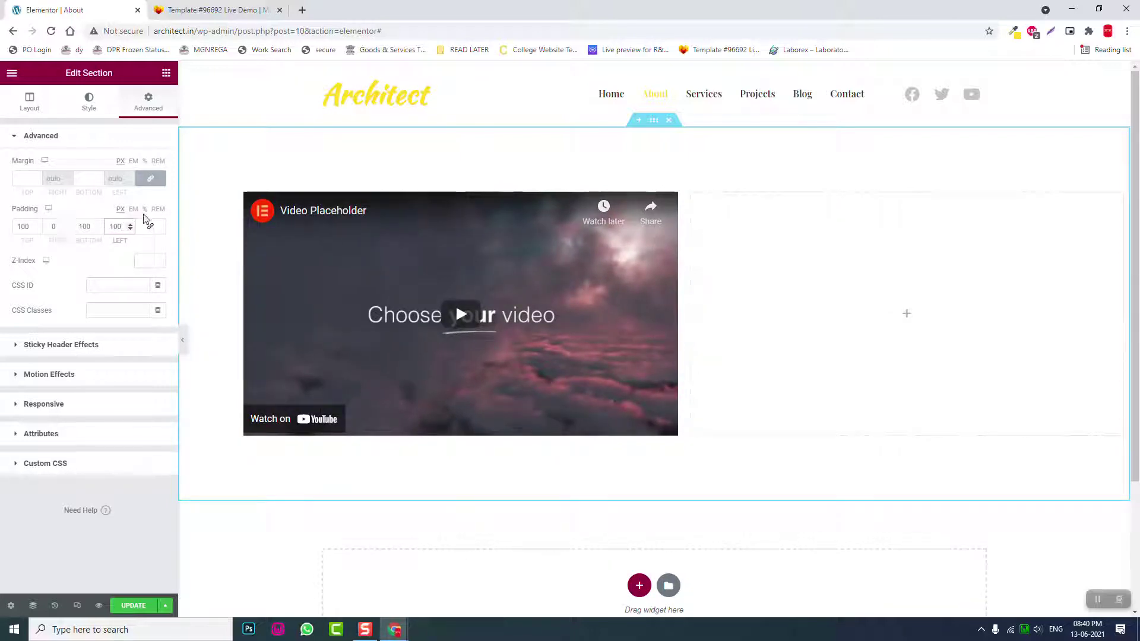
left_click(150, 226)
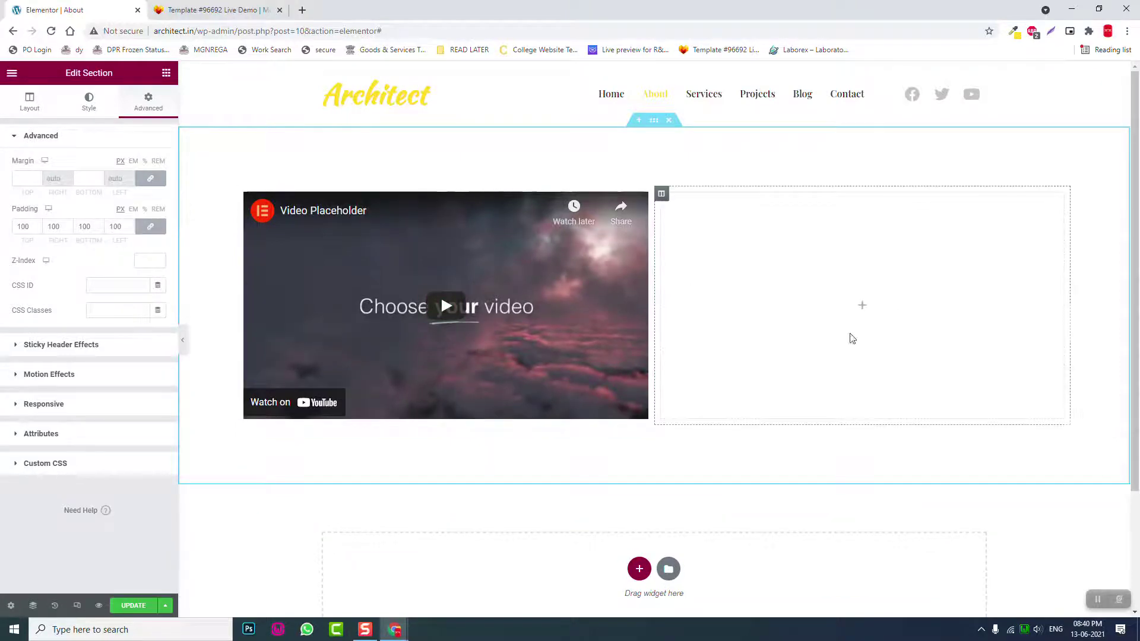
Preview the About page without the editing panel and compare its hero section with the demo
left_click(183, 338)
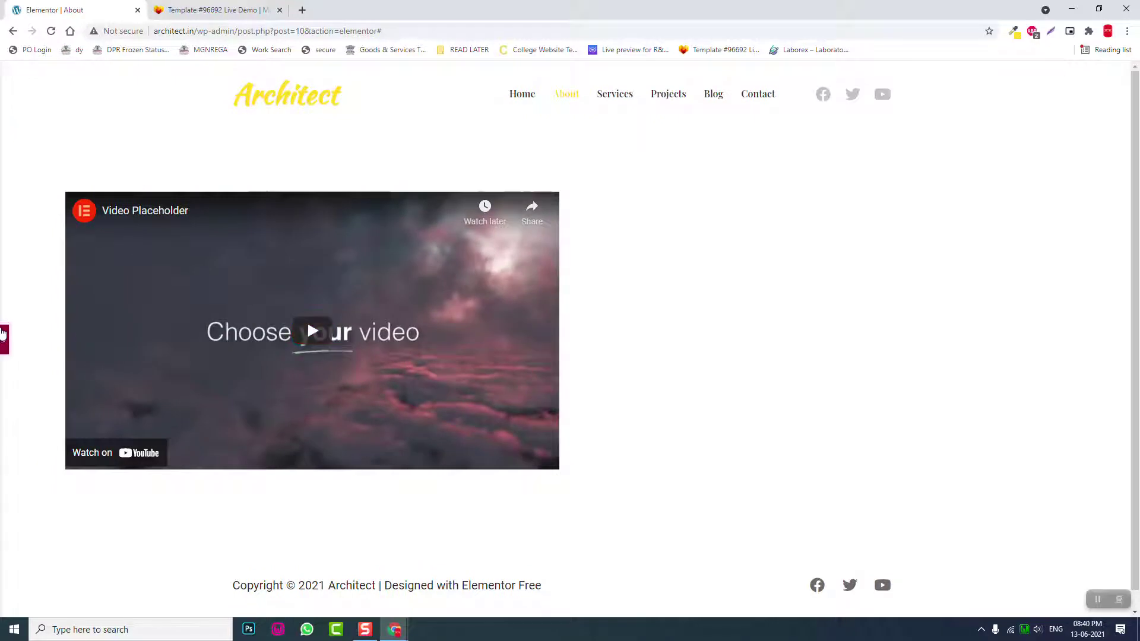
left_click(3, 341)
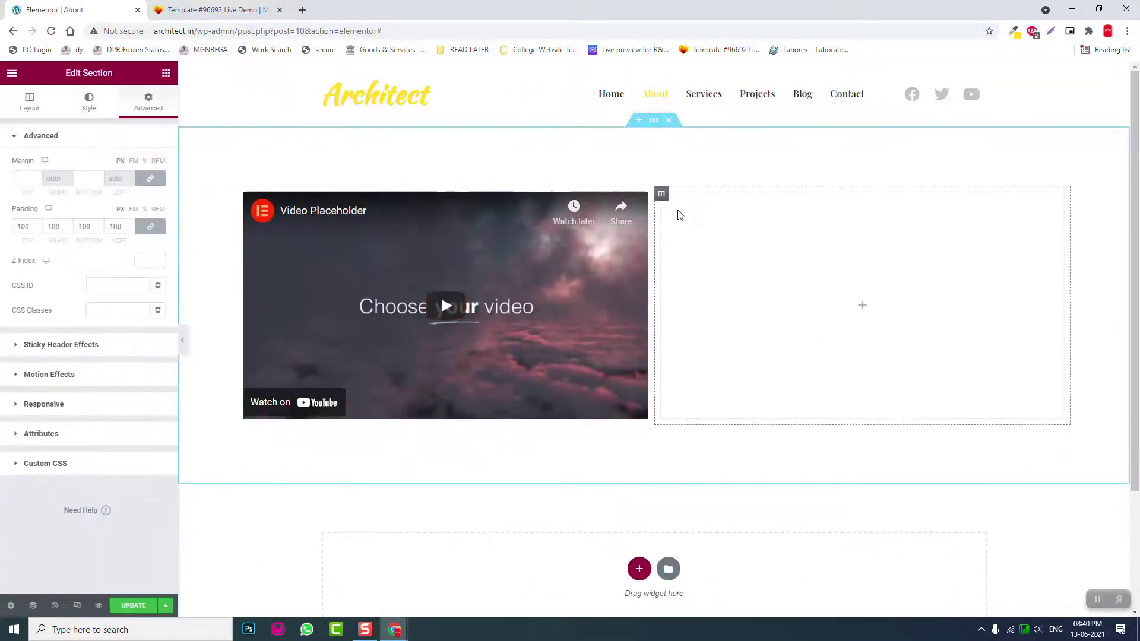
left_click(205, 10)
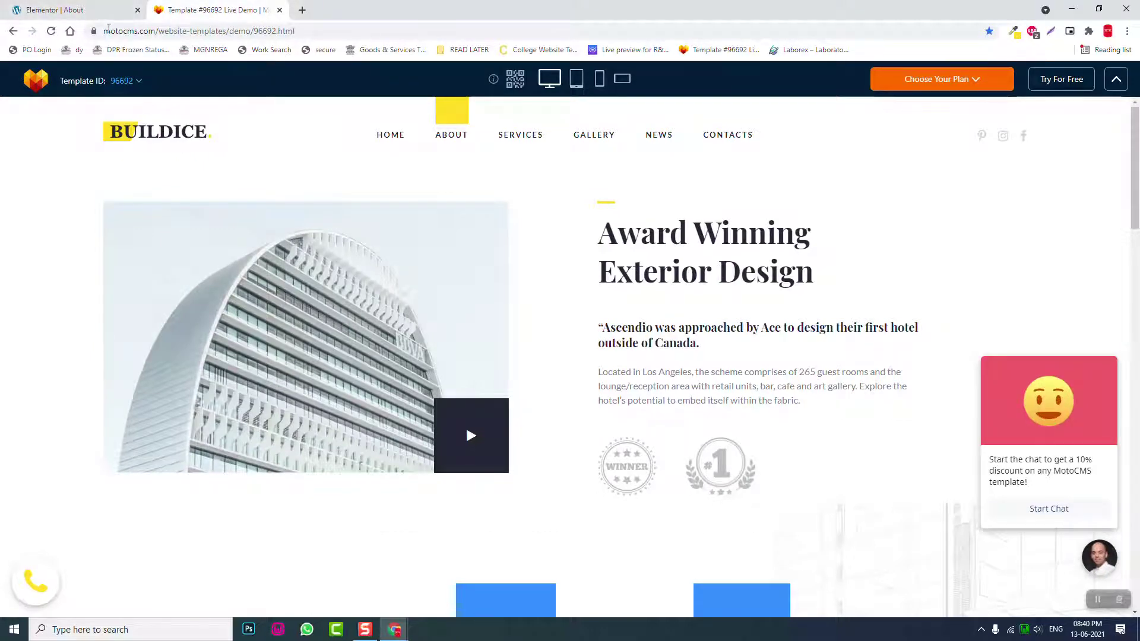
left_click(89, 10)
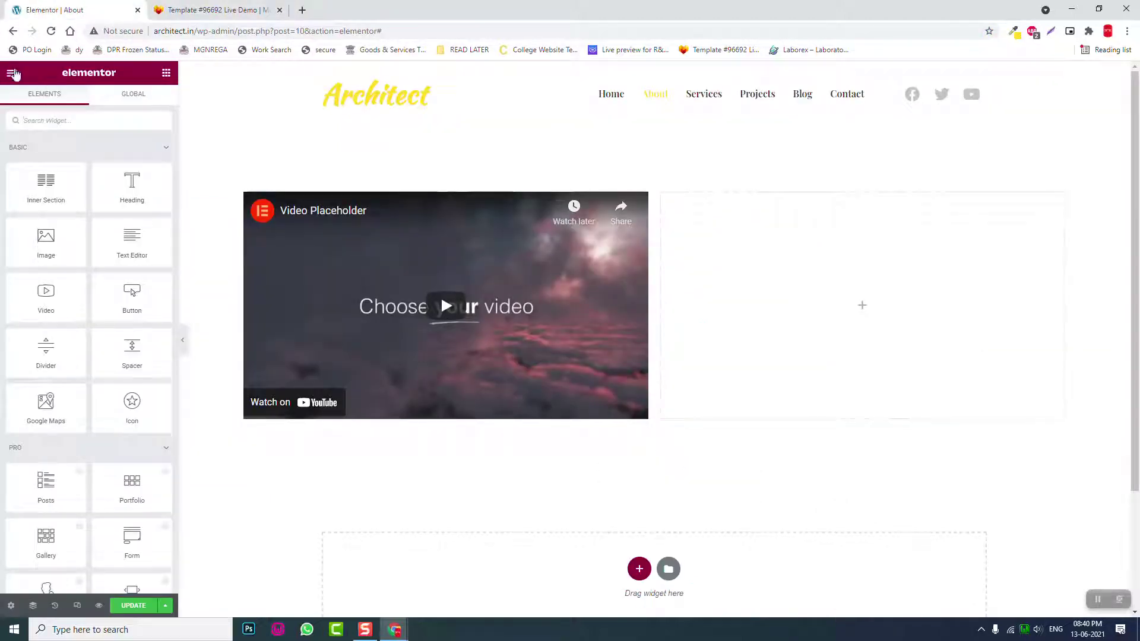
Open the live About page in a new tab, look at it, and switch to the demo's hero section
left_click(13, 74)
right_click(62, 255)
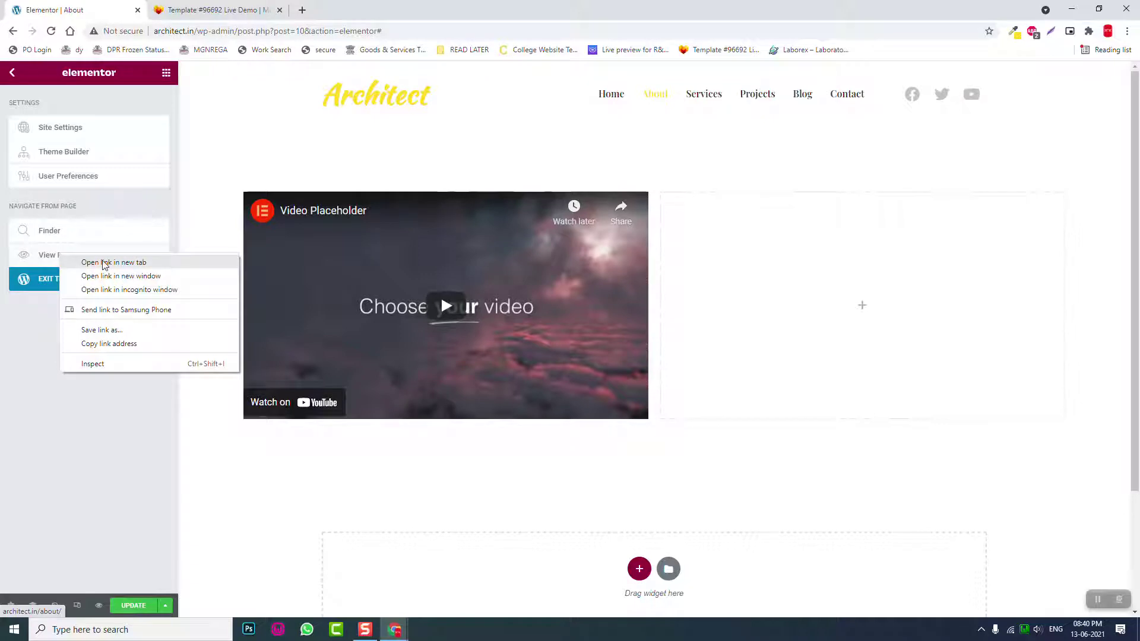
left_click(104, 262)
left_click(202, 6)
left_click(98, 5)
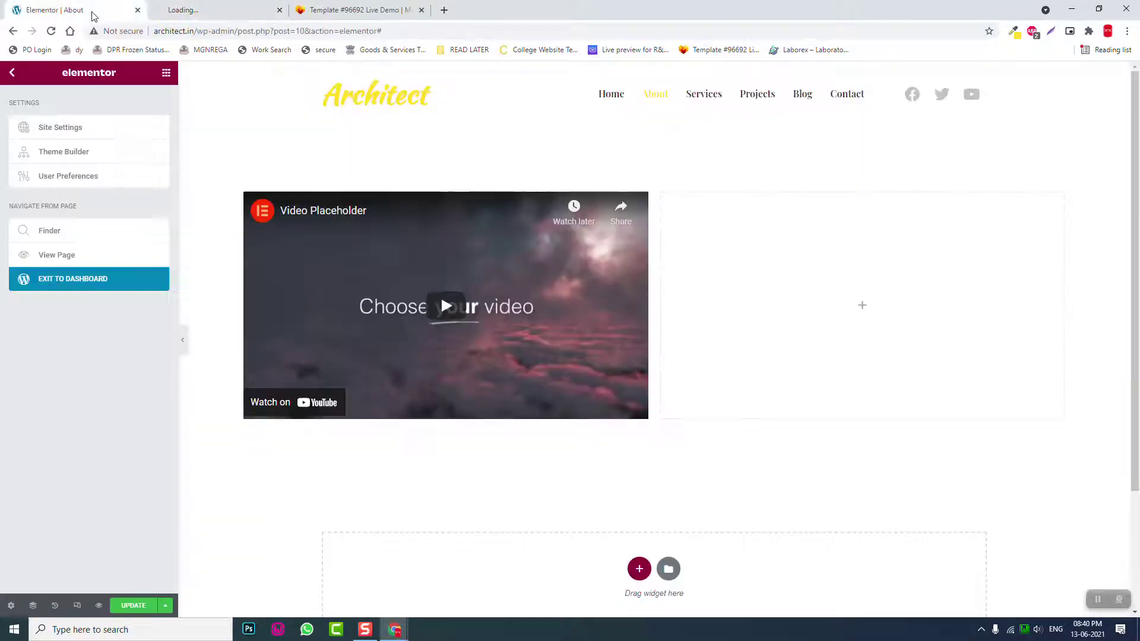
left_click(211, 5)
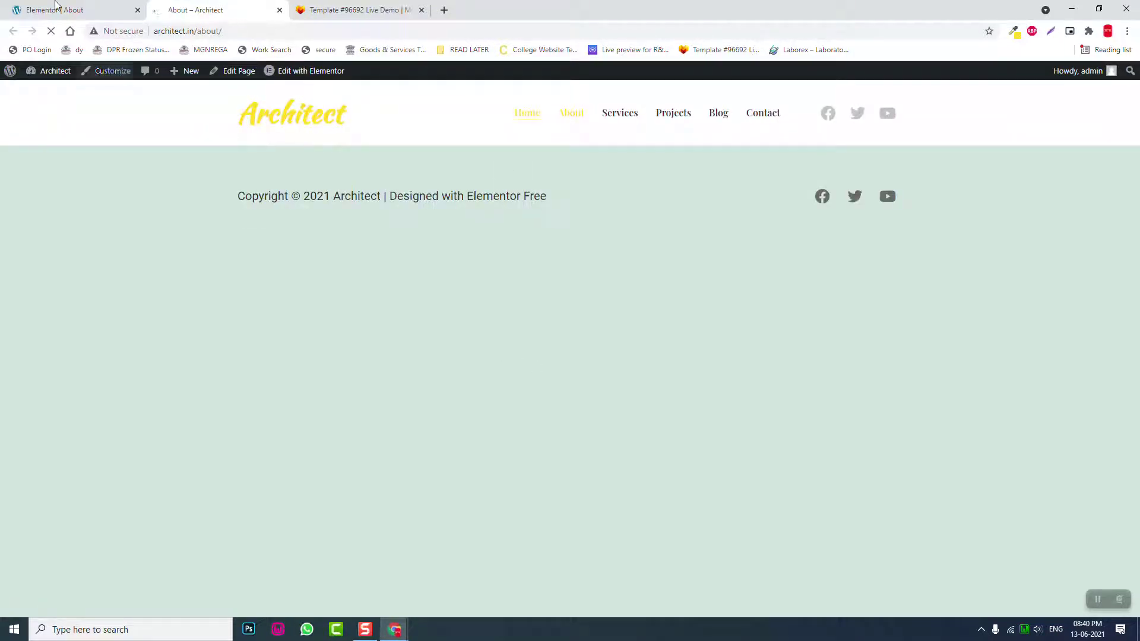
left_click(57, 9)
left_click(233, 8)
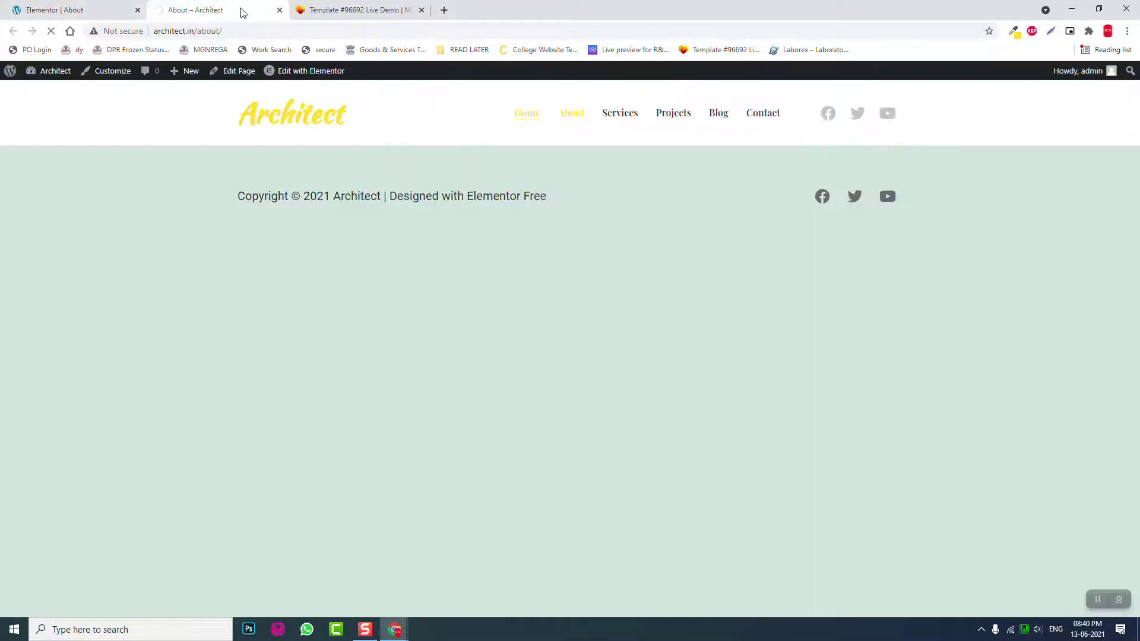
left_click(374, 8)
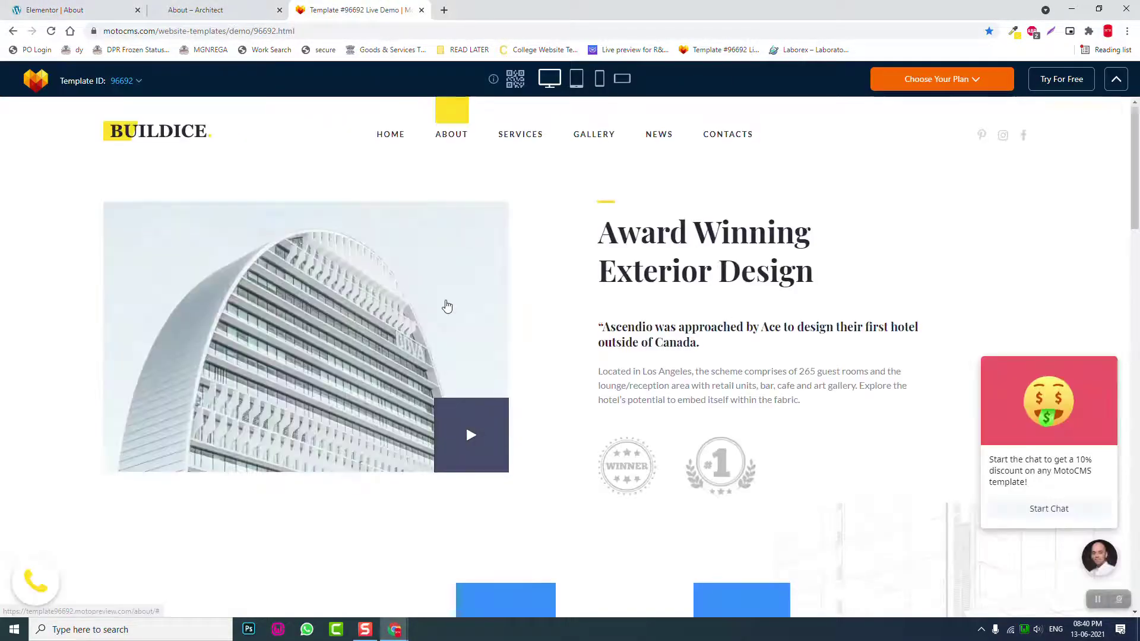
Look through the demo's About page from the hero section down to the team and popular questions sections
scroll(445, 312, "down", 5)
scroll(475, 399, "down", 3)
scroll(486, 388, "down", 15)
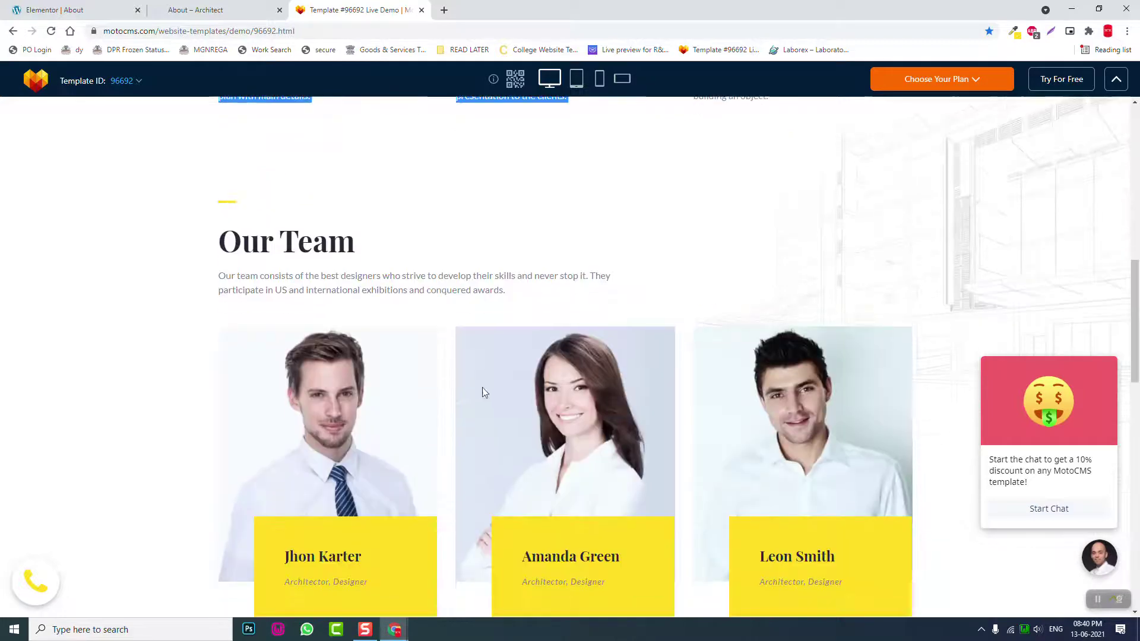
scroll(455, 395, "up", 3)
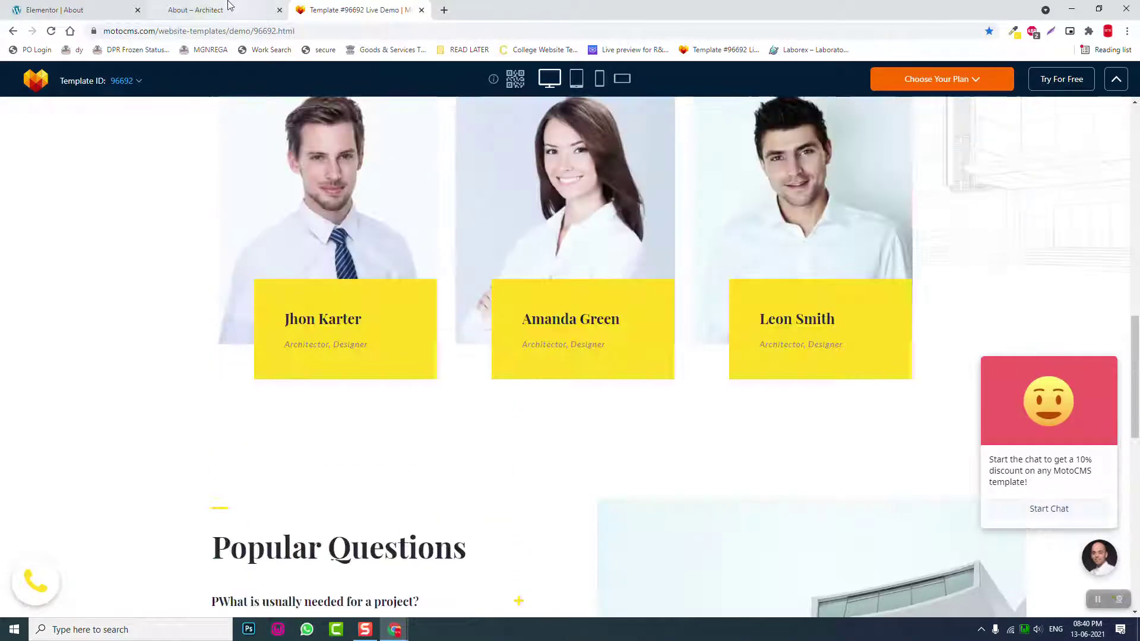
Open the architect site's home page, review its hero and following sections, and open it for editing with Elementor
key("ctrl+shift+Tab")
left_click(313, 144)
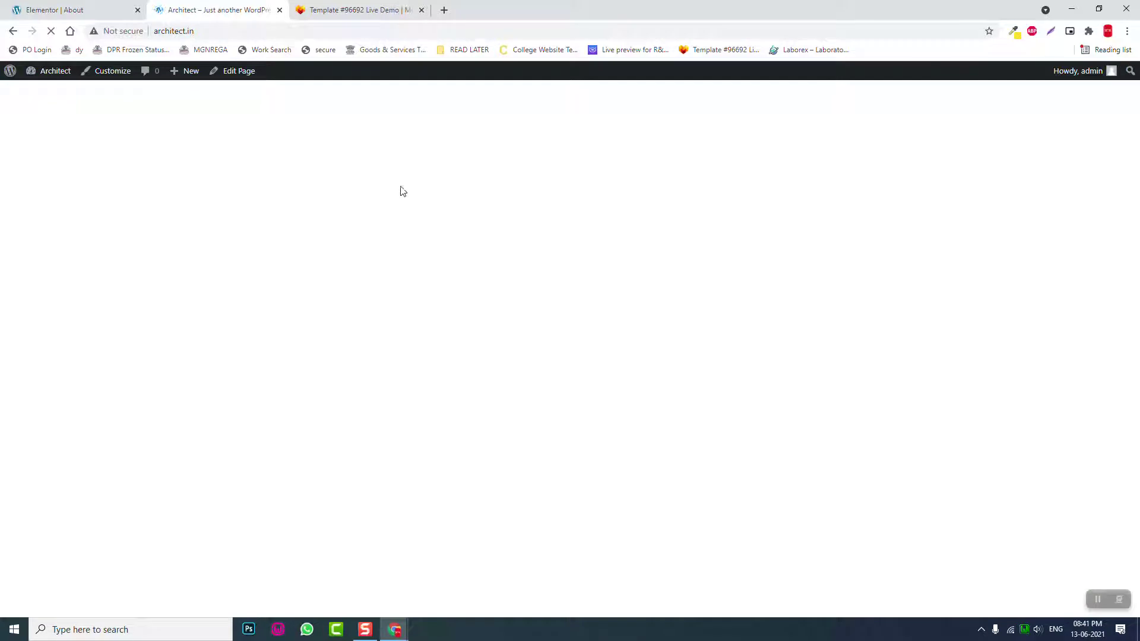
left_click(53, 9)
left_click(214, 6)
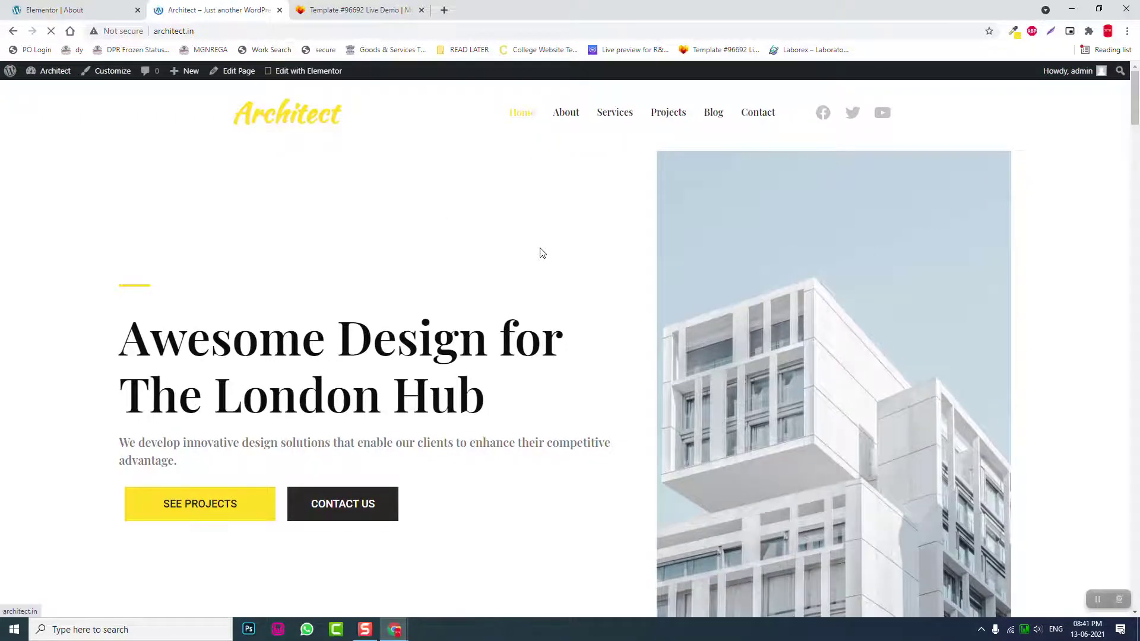
scroll(540, 252, "down", 3)
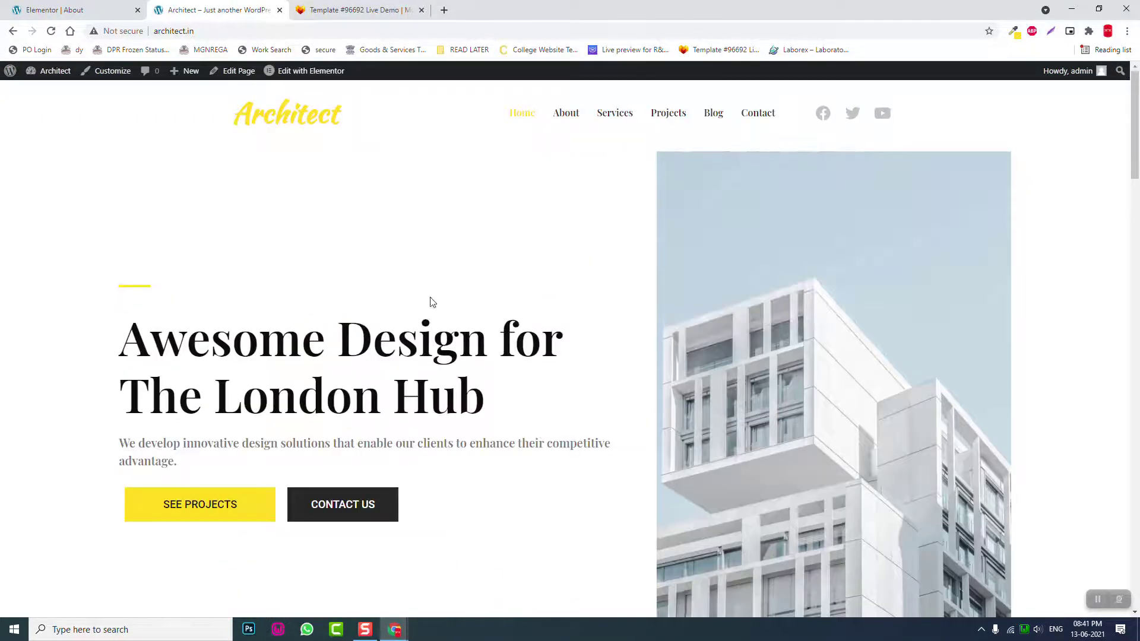
scroll(478, 412, "down", 5)
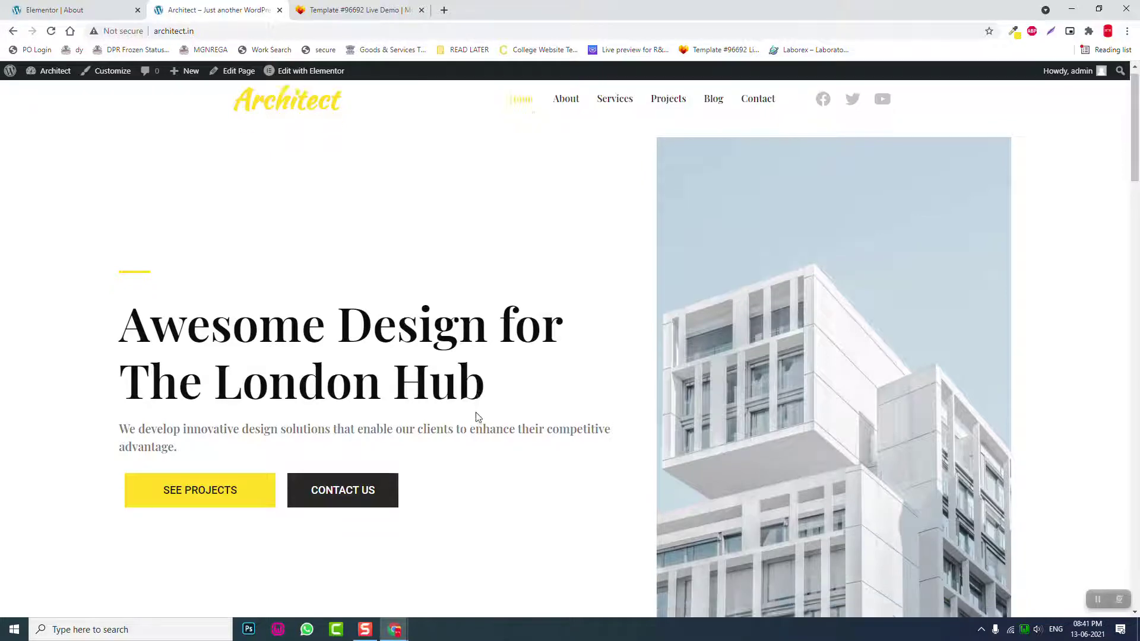
scroll(476, 413, "down", 3)
scroll(914, 480, "down", 4)
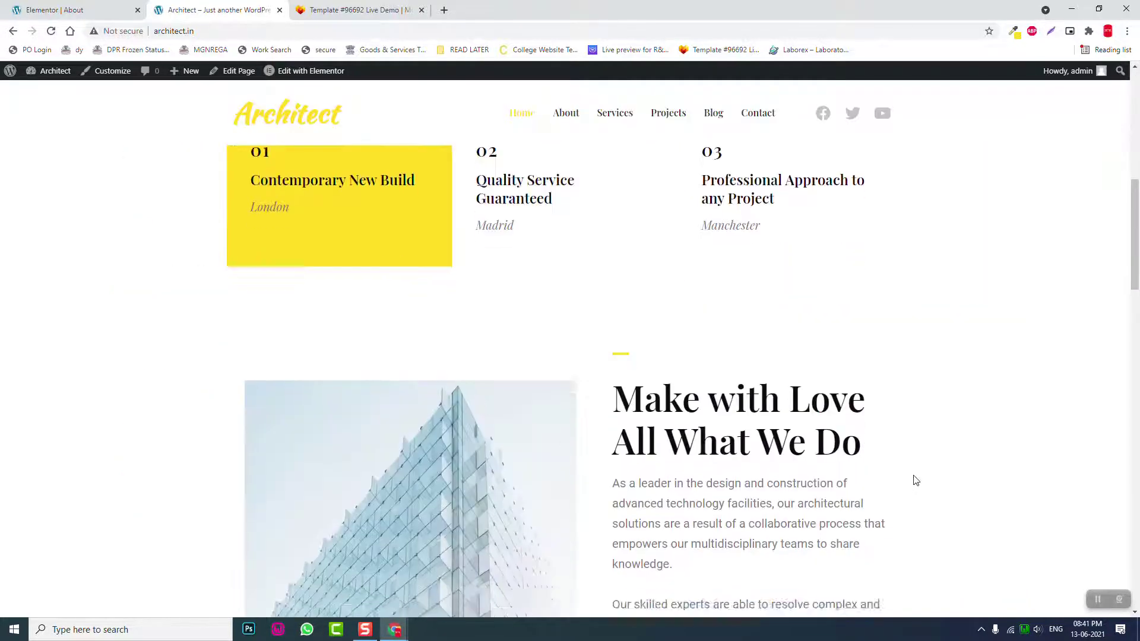
scroll(914, 480, "up", 10)
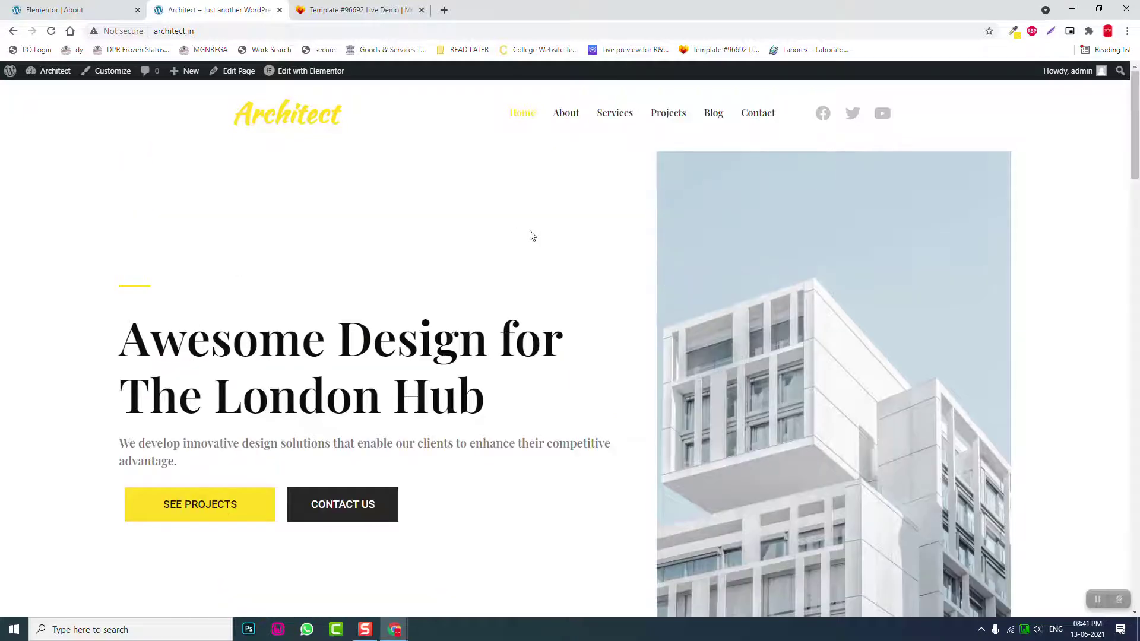
left_click(313, 76)
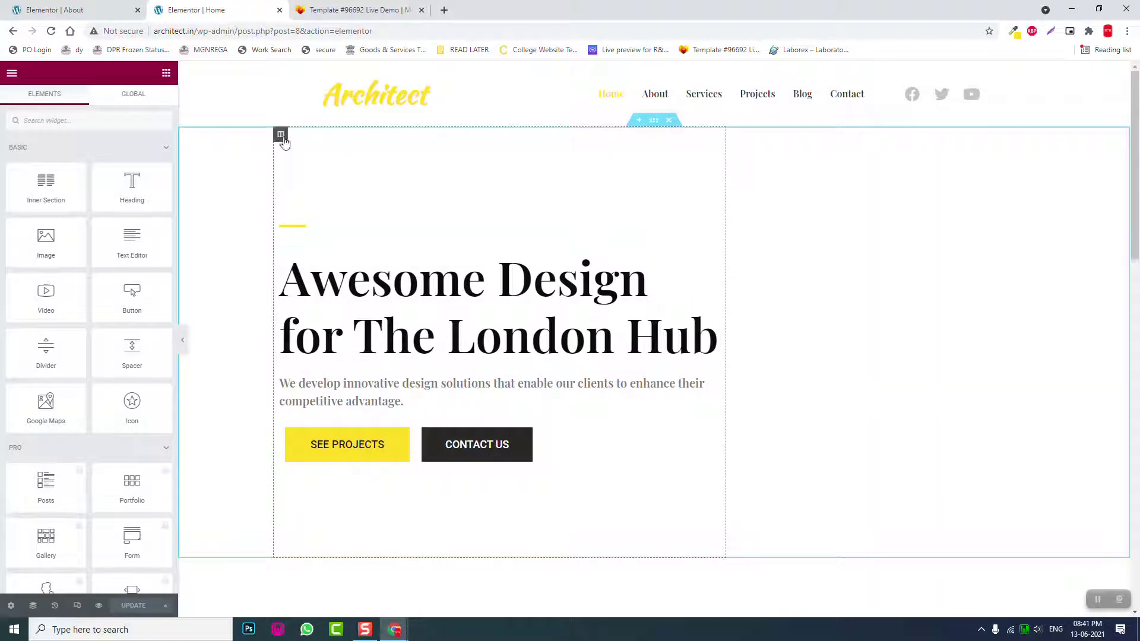
Copy the home page's hero text column into the About page's video section and delete the empty middle column
right_click(281, 136)
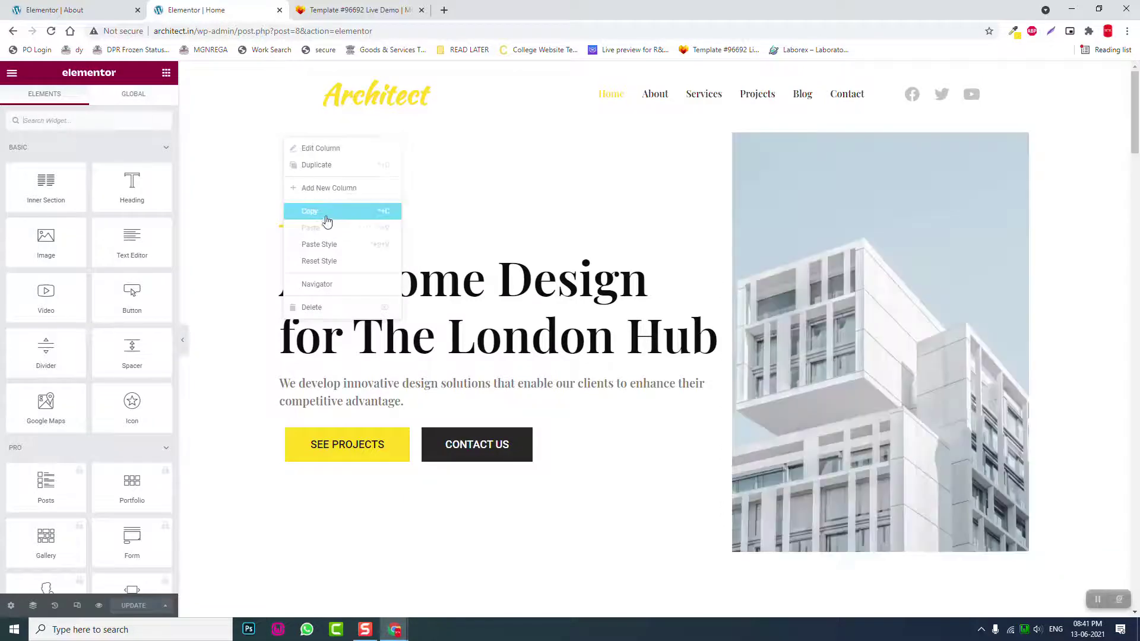
left_click(326, 221)
left_click(89, 9)
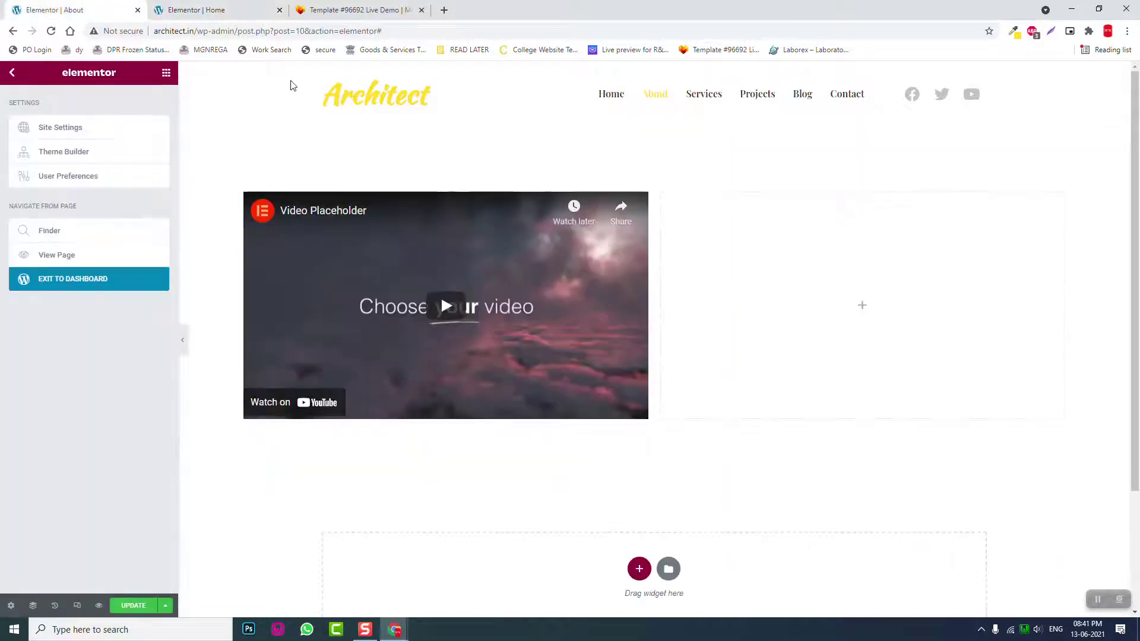
right_click(683, 216)
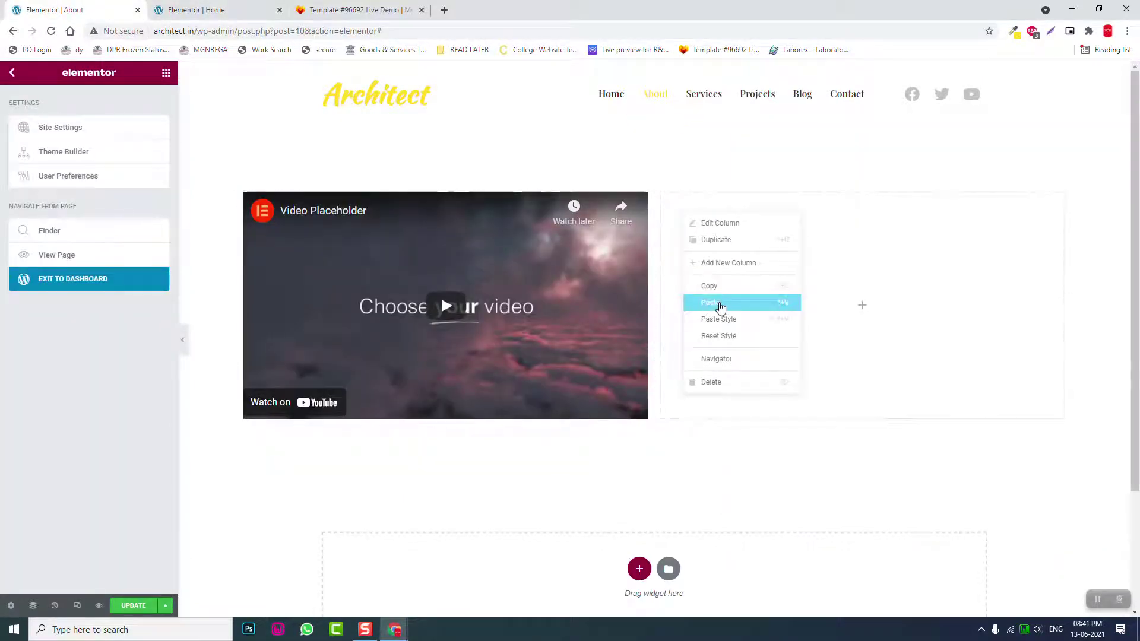
left_click(720, 304)
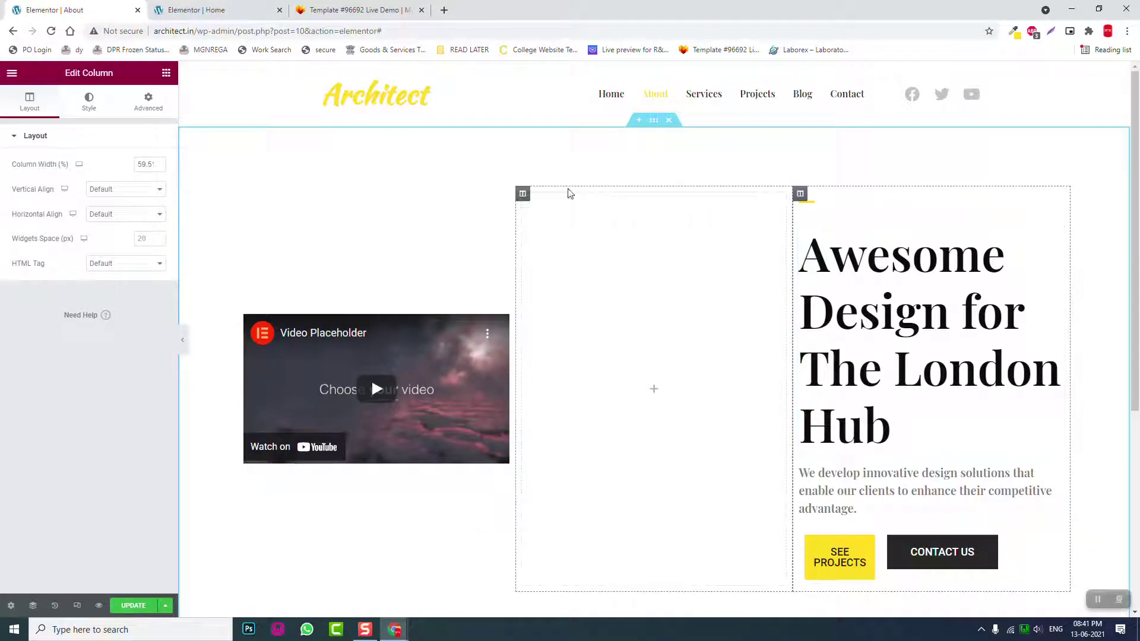
right_click(523, 195)
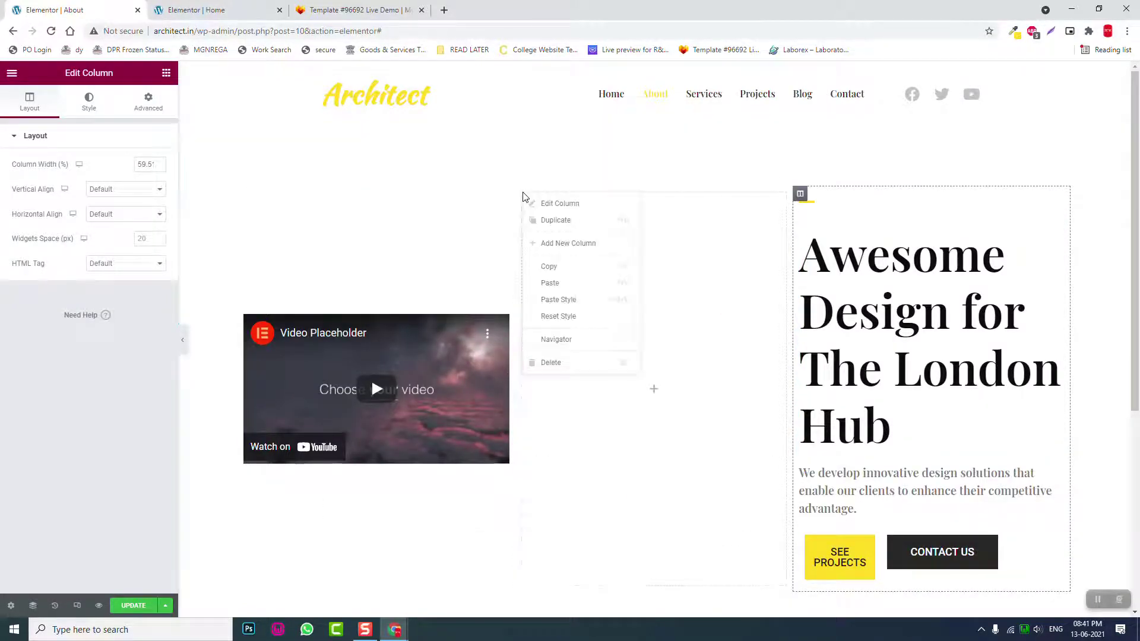
left_click(574, 364)
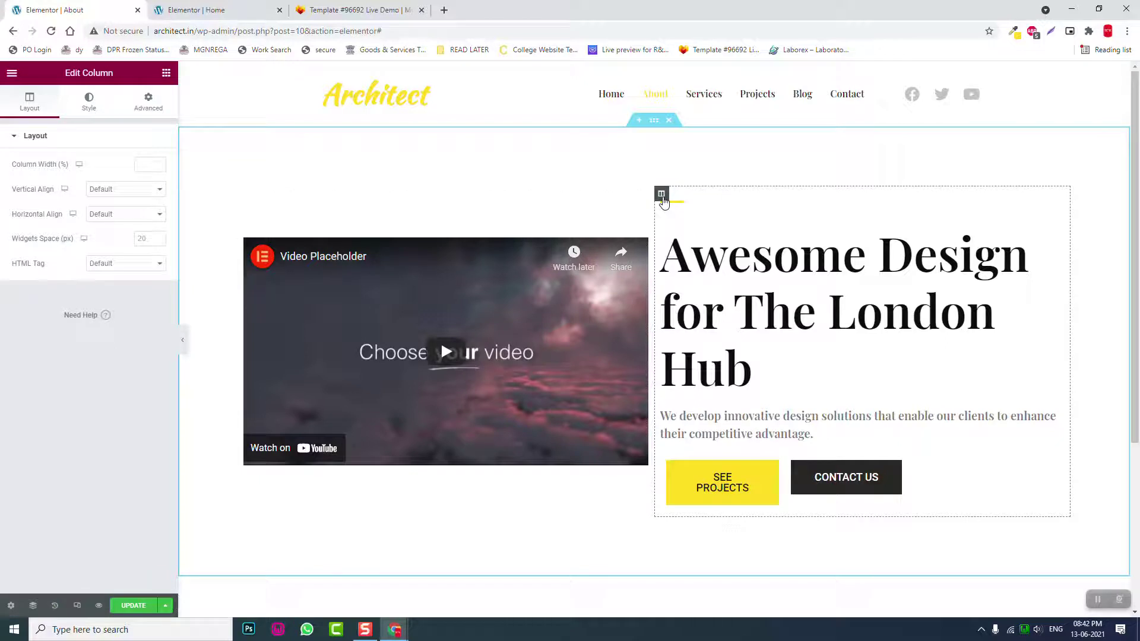
Set the pasted text column's left padding to 100 px with 0 on the other sides, and preview the page without the editing panel
left_click(138, 113)
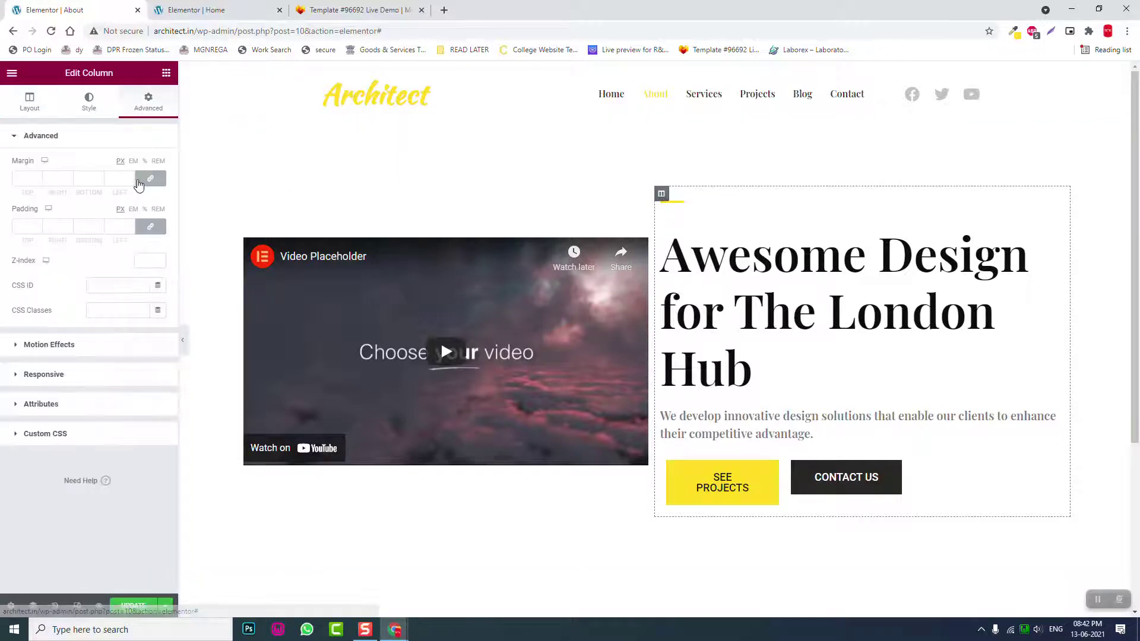
left_click(117, 228)
type("0")
double_click(117, 228)
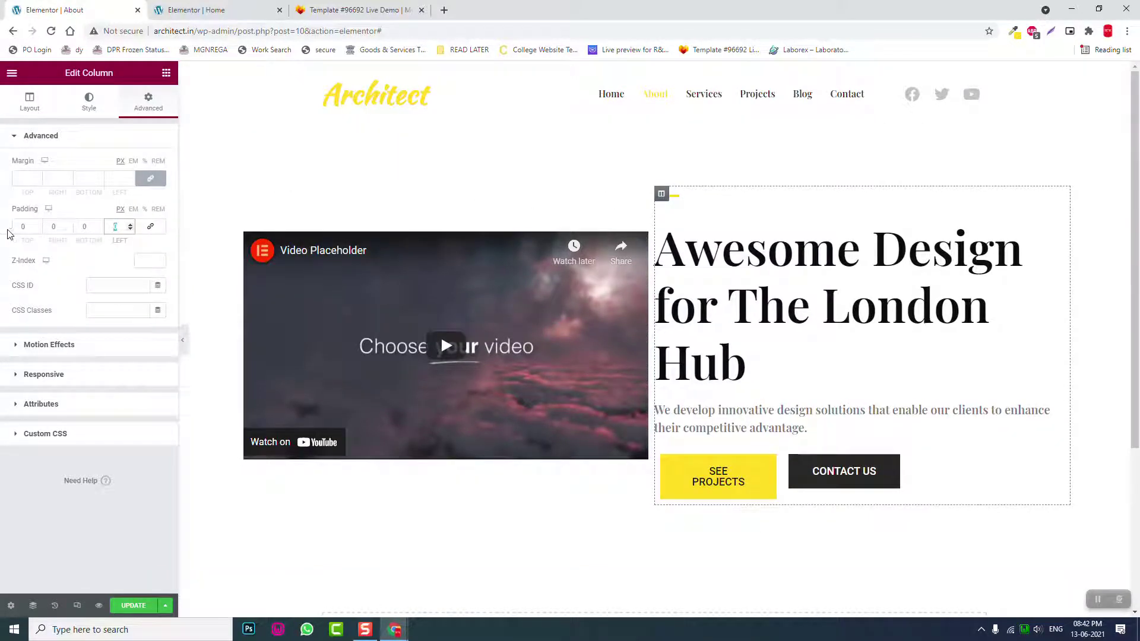
type("100")
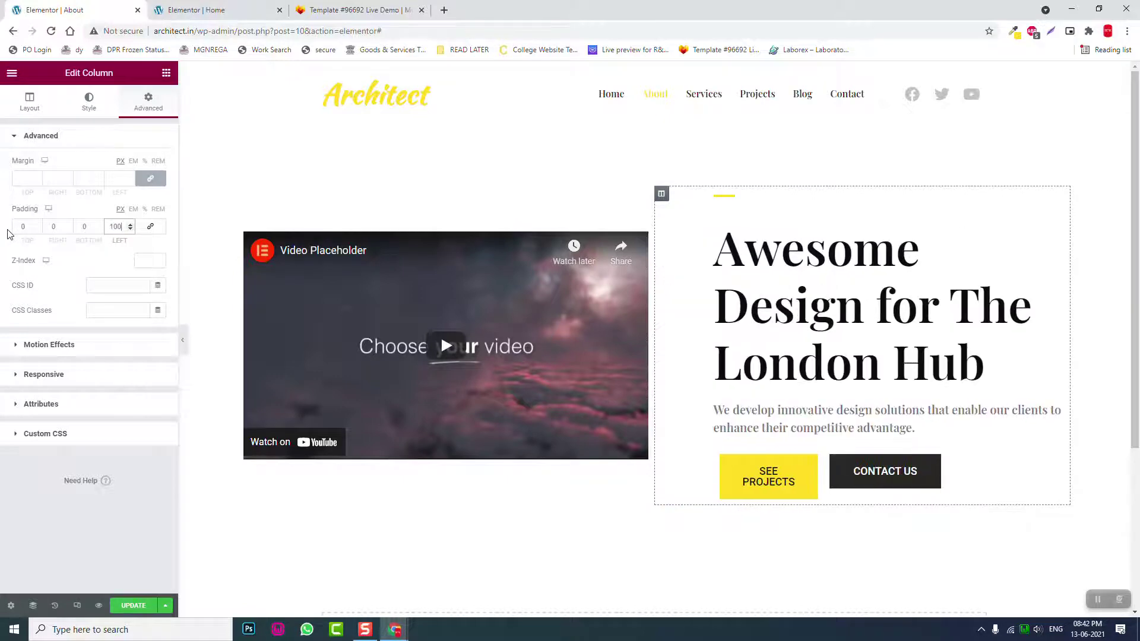
left_click(183, 341)
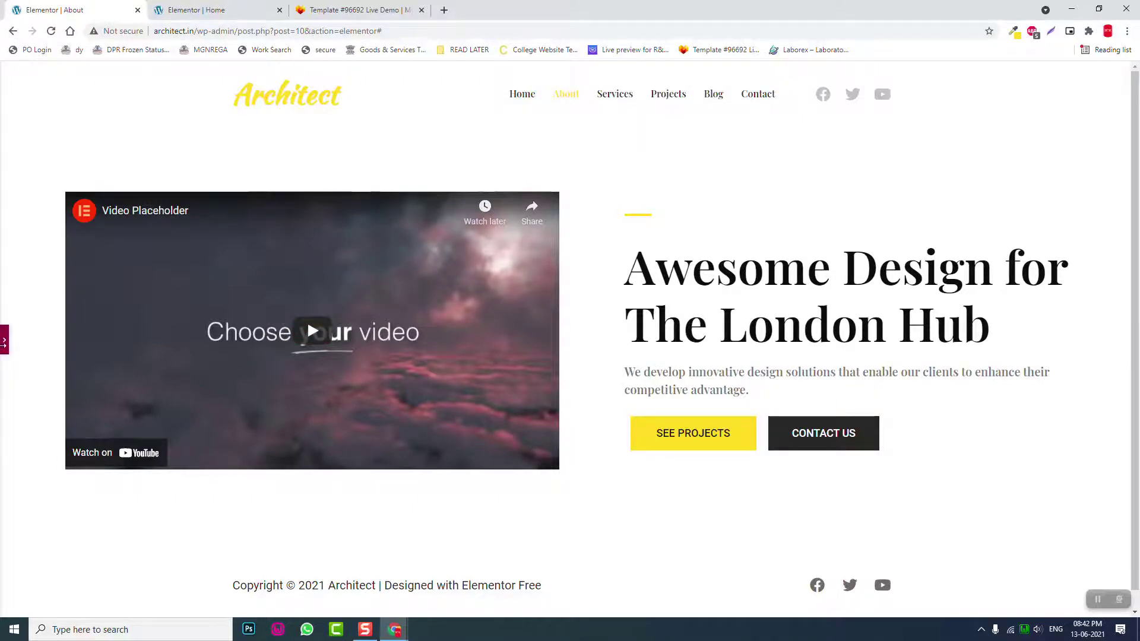
left_click(4, 340)
Replace the About hero's heading with "Award Winning Exterior Design" copied from the demo
left_click(196, 10)
left_click(366, 6)
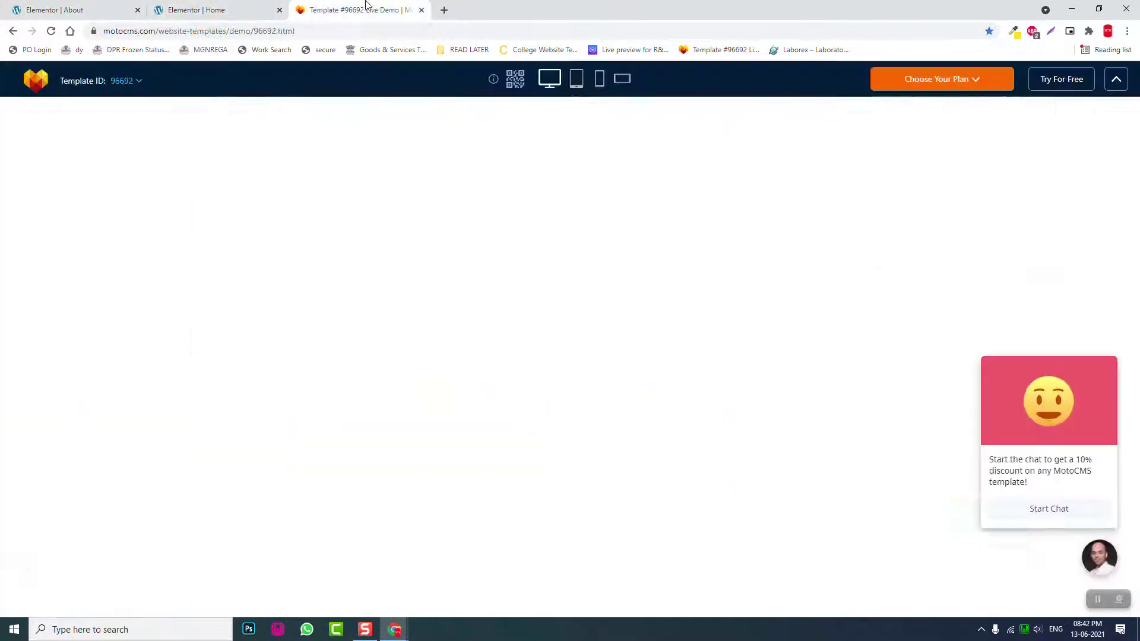
scroll(496, 237, "up", 12)
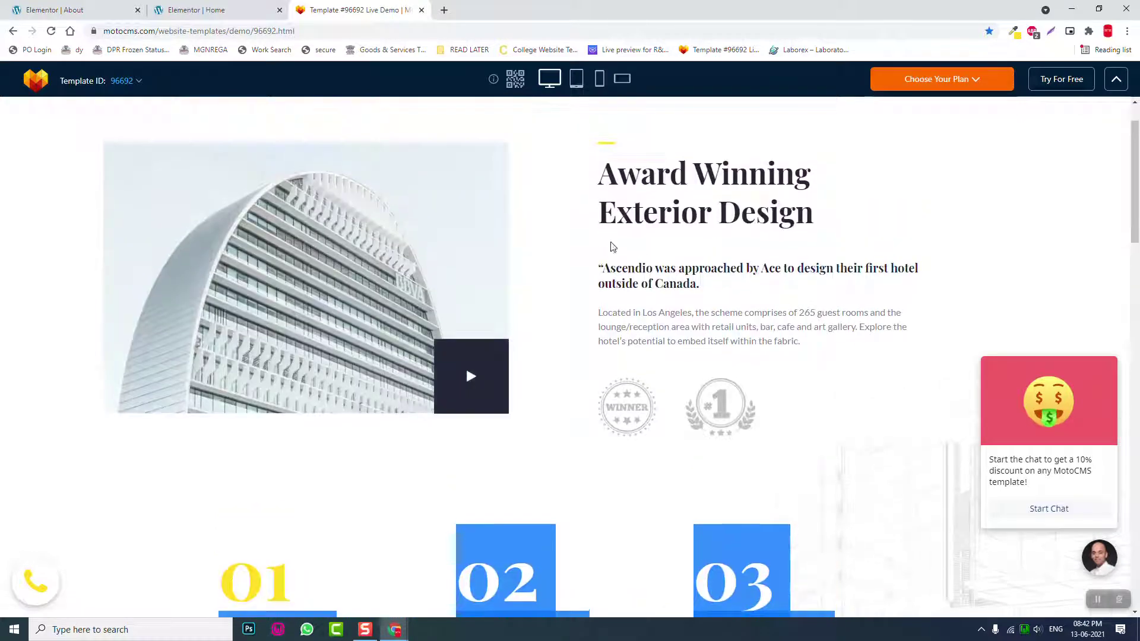
left_click_drag(605, 172, 825, 222)
key("ctrl+c")
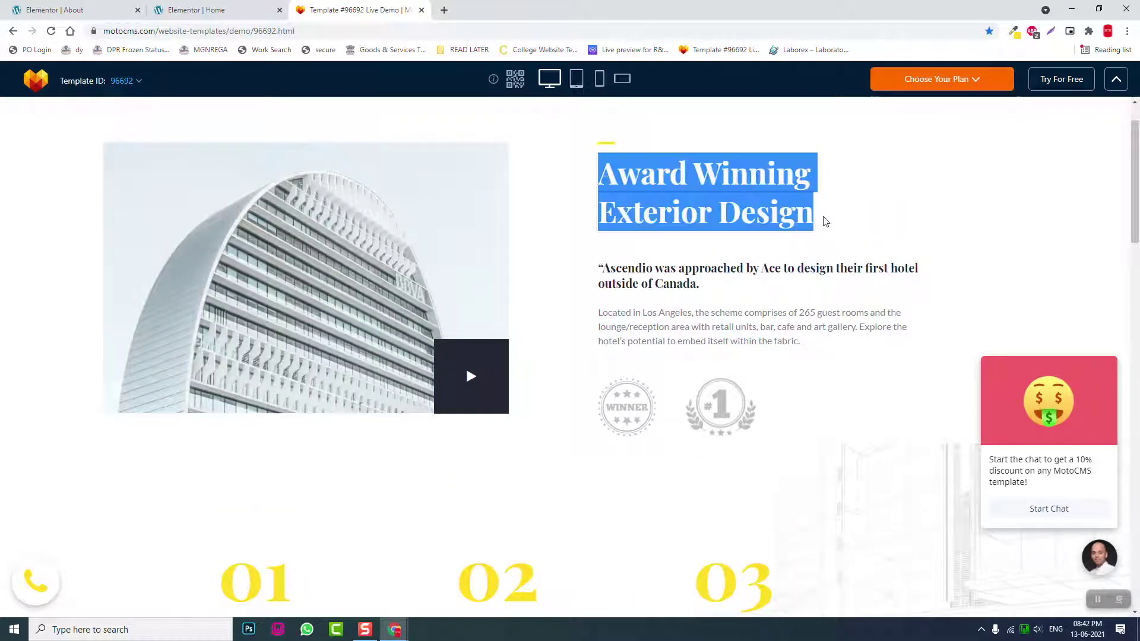
left_click(54, 10)
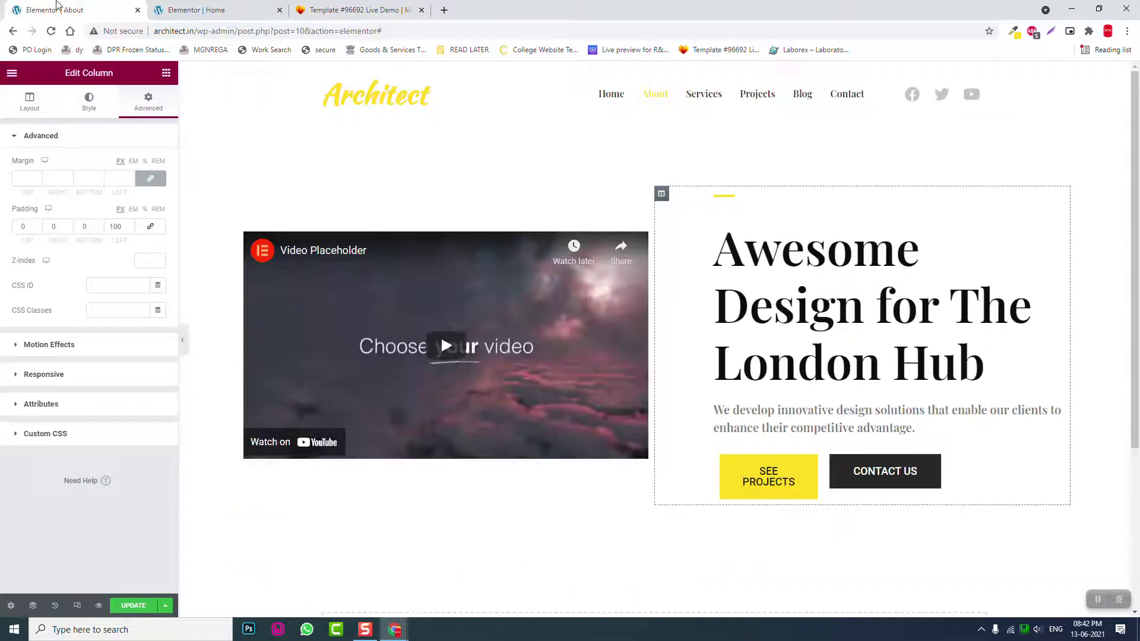
left_click(792, 292)
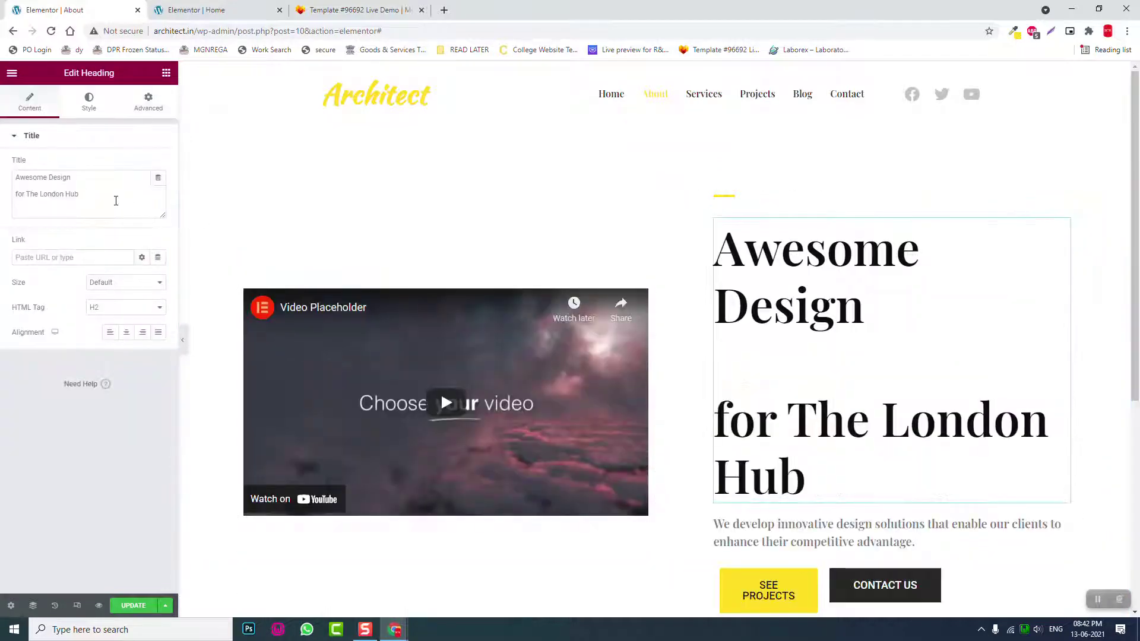
triple_click(41, 182)
key("ctrl+v")
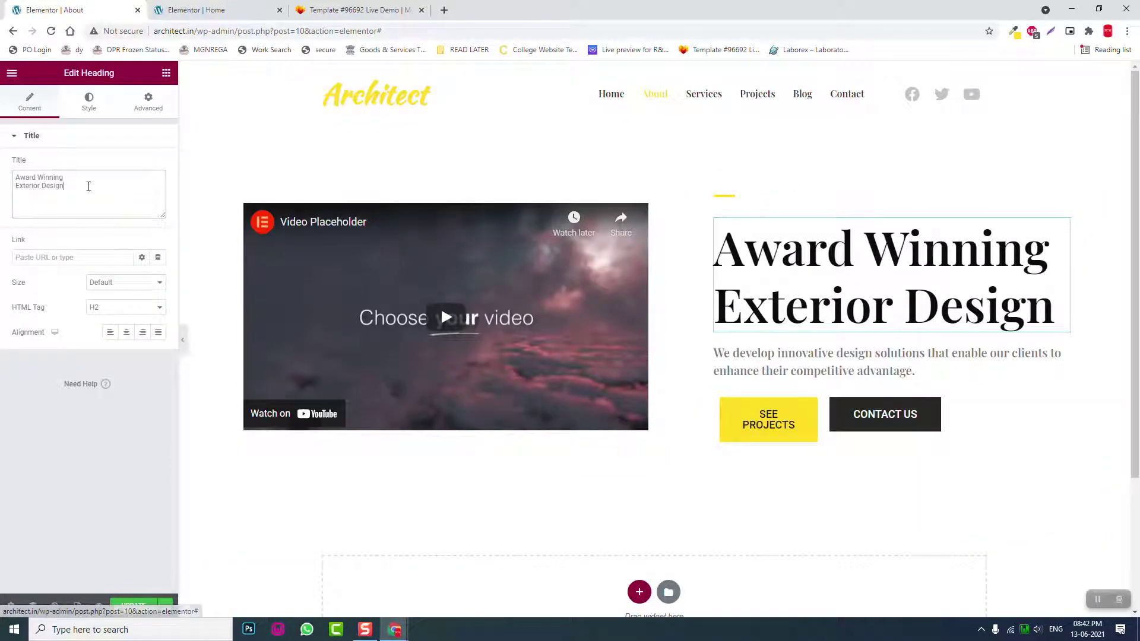
Replace the text below the hero heading with the demo's paragraph beginning "Located in Los Angeles, the scheme comprises of 265 guest rooms"
left_click(220, 9)
left_click(408, 7)
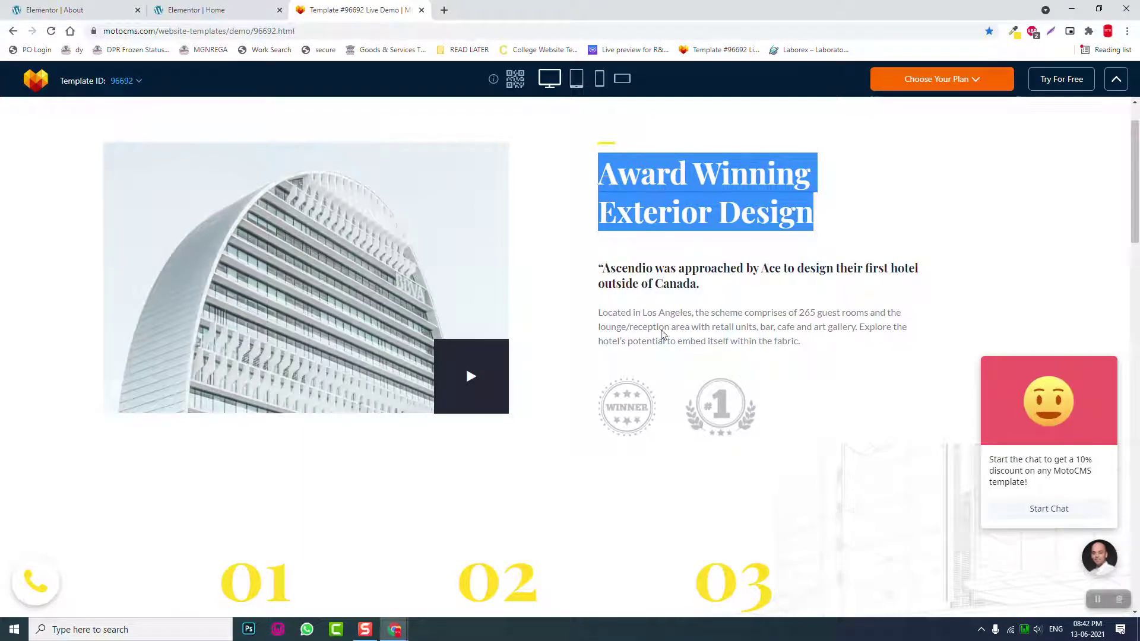
left_click_drag(600, 314, 809, 347)
key("ctrl+c")
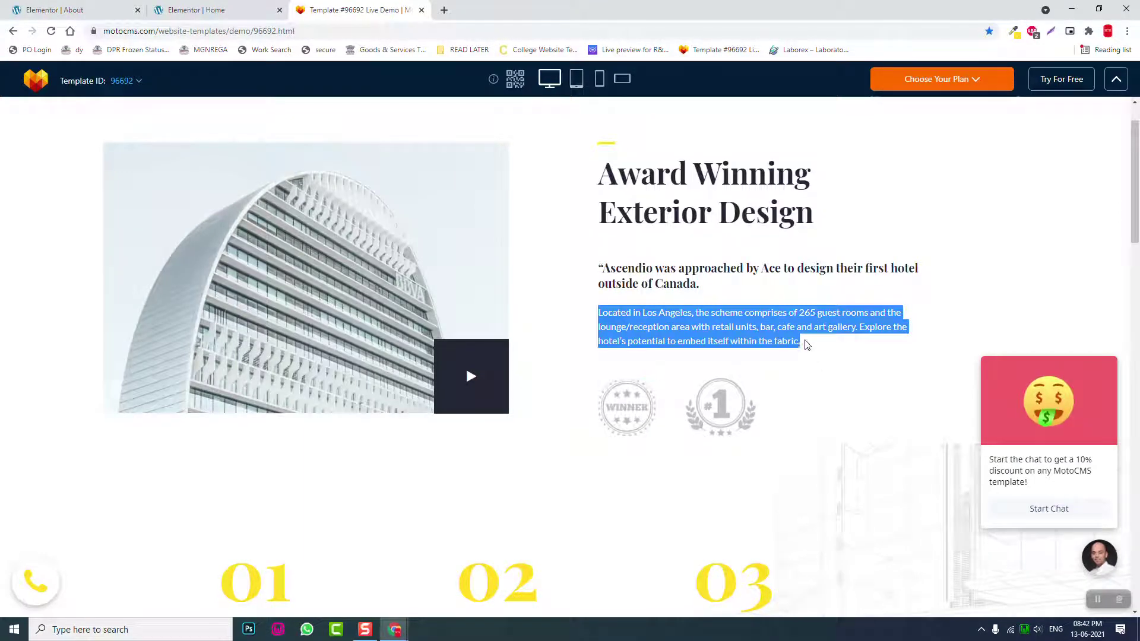
left_click(115, 12)
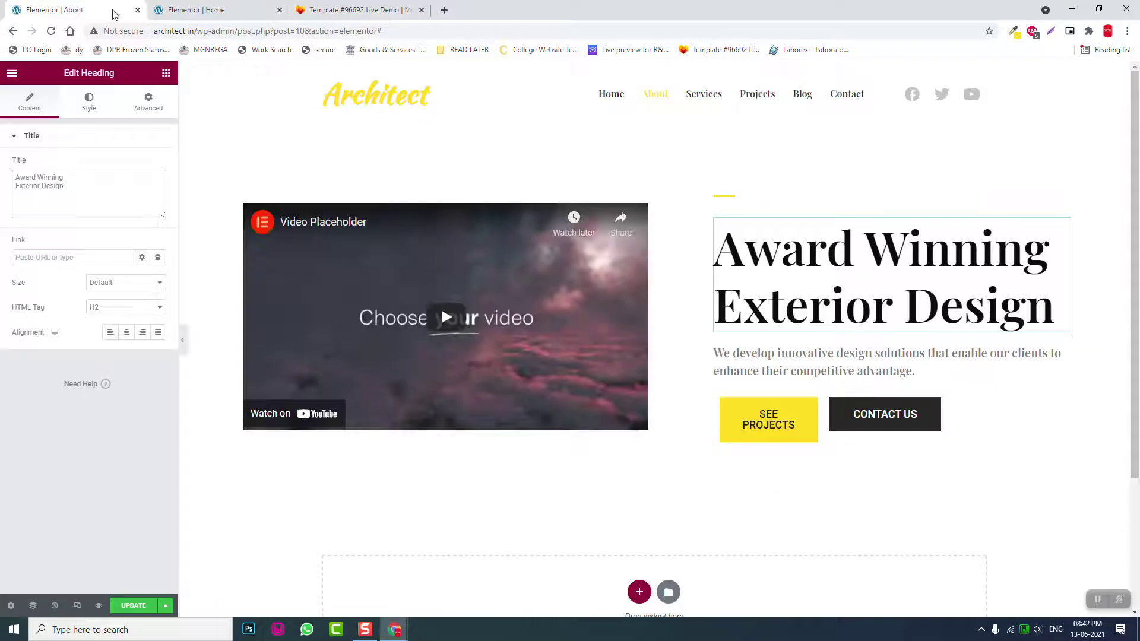
left_click(718, 354)
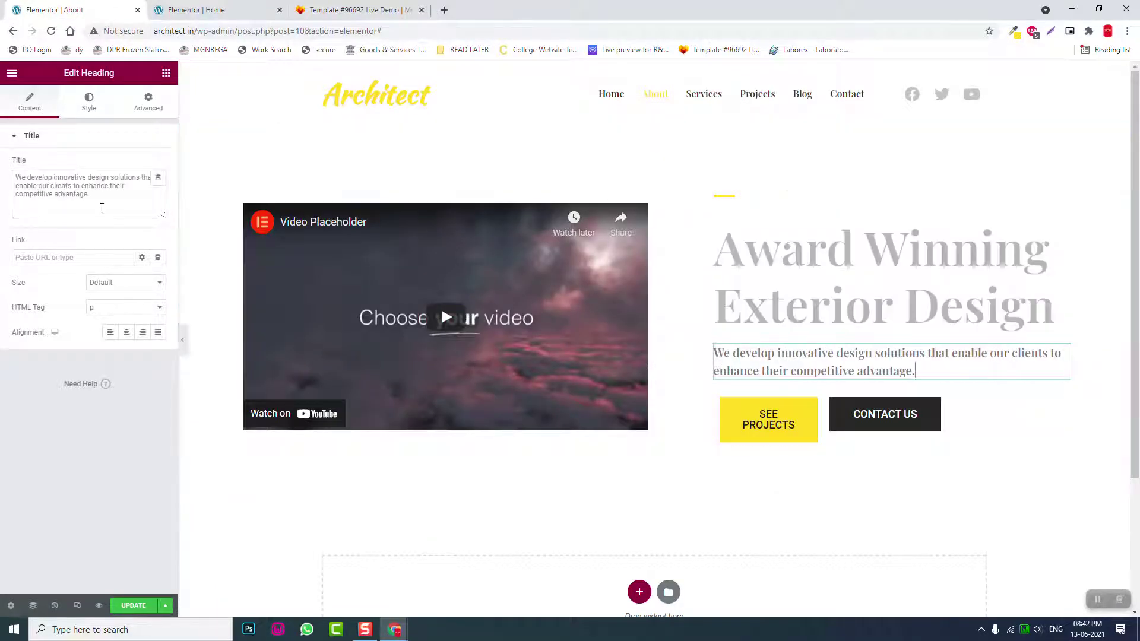
left_click(72, 184)
key("ctrl+a")
key("ctrl+v")
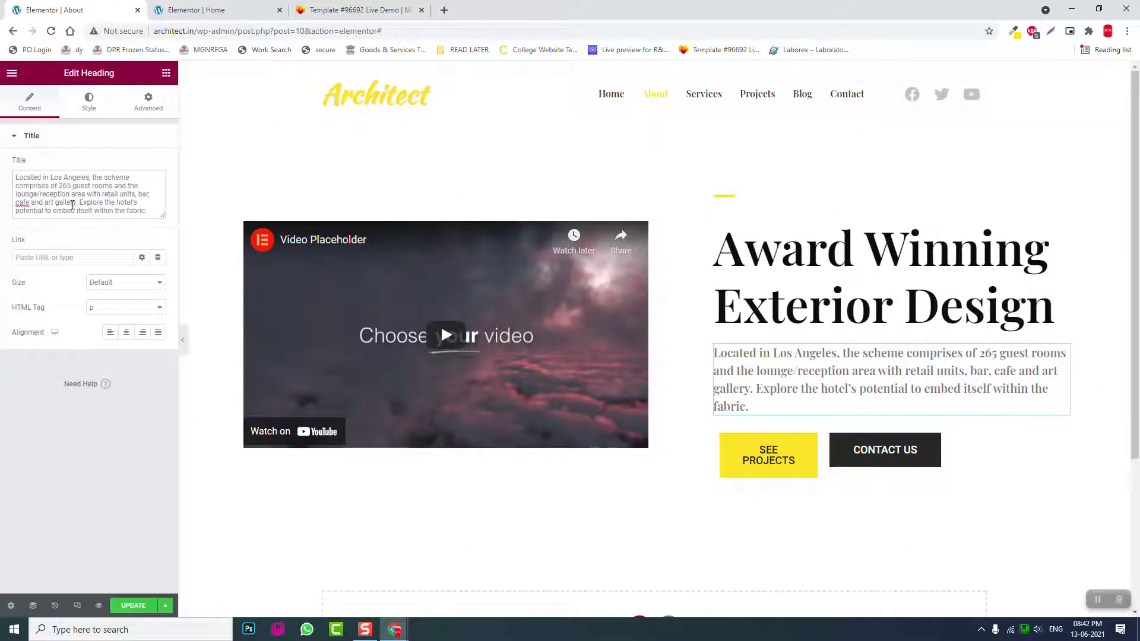
Compare the hero's lower part with the demo and slightly widen the inner column holding the SEE PROJECTS button
scroll(379, 356, "down", 2)
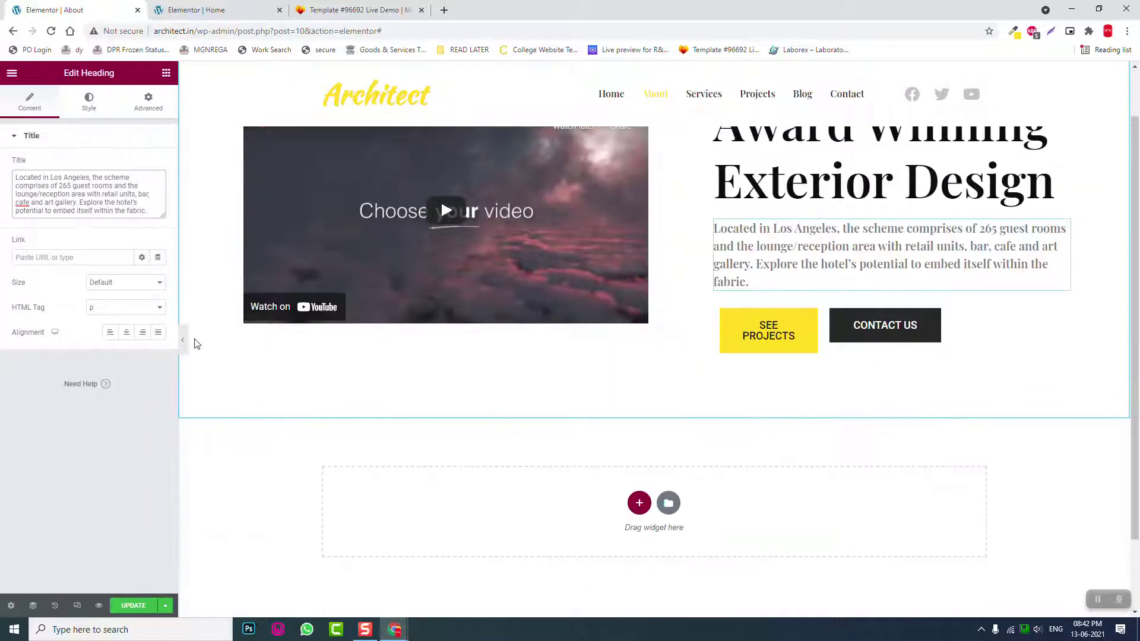
left_click(199, 10)
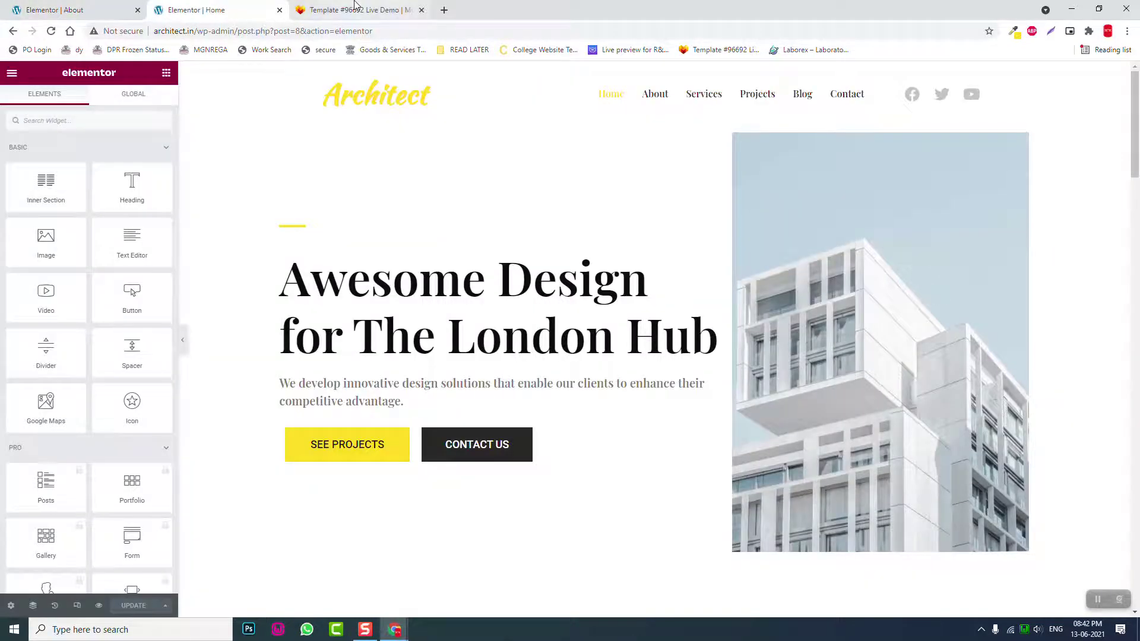
left_click(373, 6)
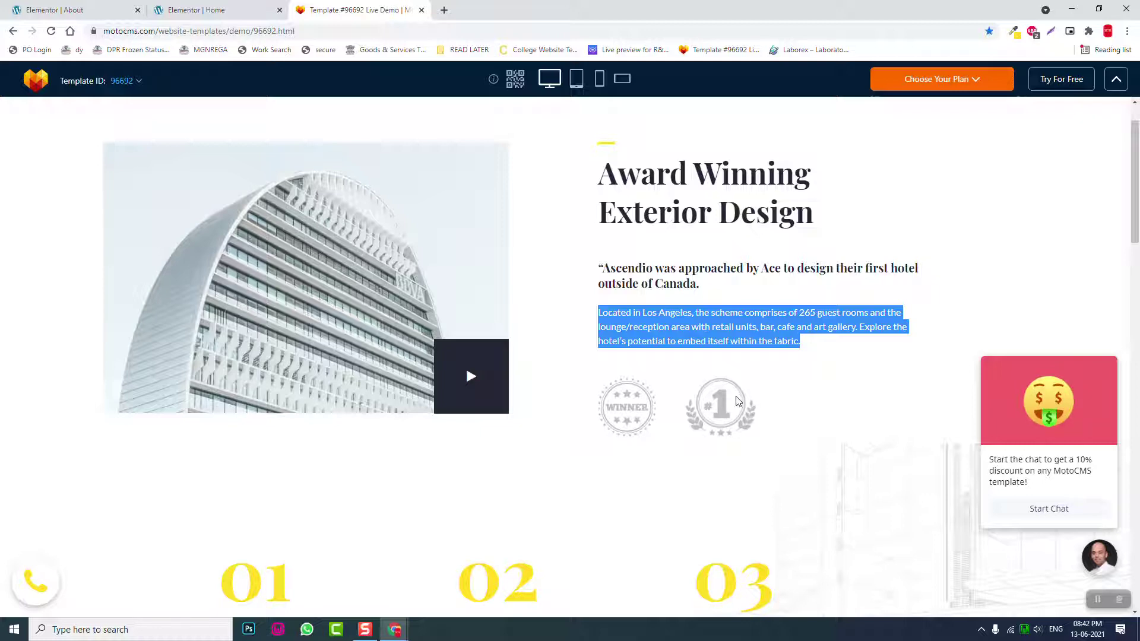
left_click(54, 10)
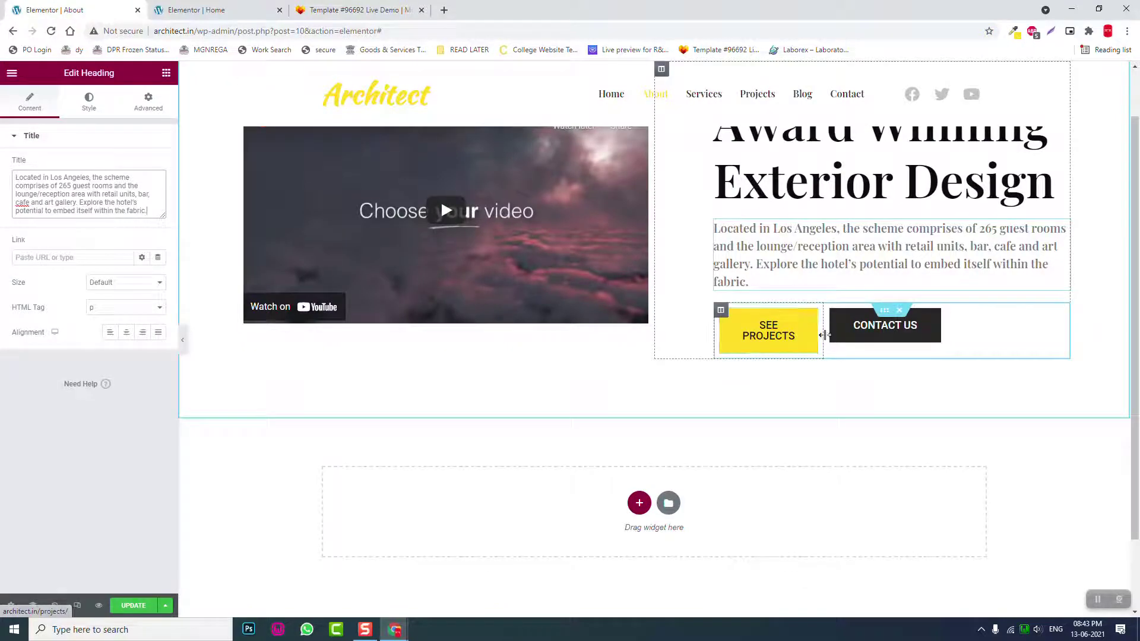
left_click_drag(826, 329, 840, 331)
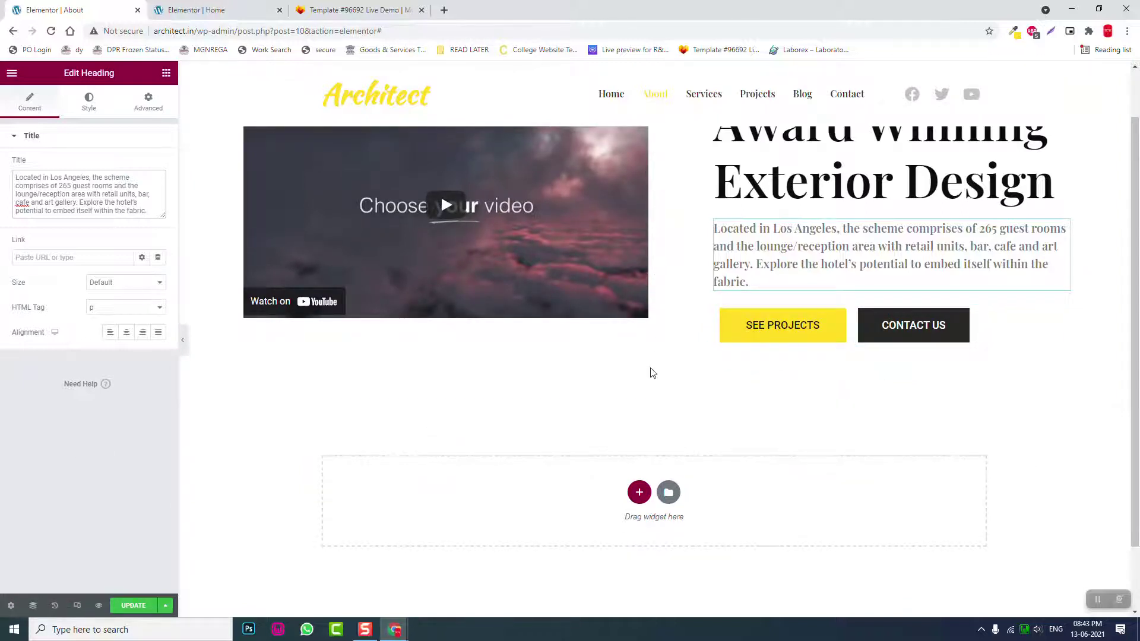
Copy the three-column numbered section from the Home page and paste it below the hero on the About page
scroll(257, 461, "up", 2)
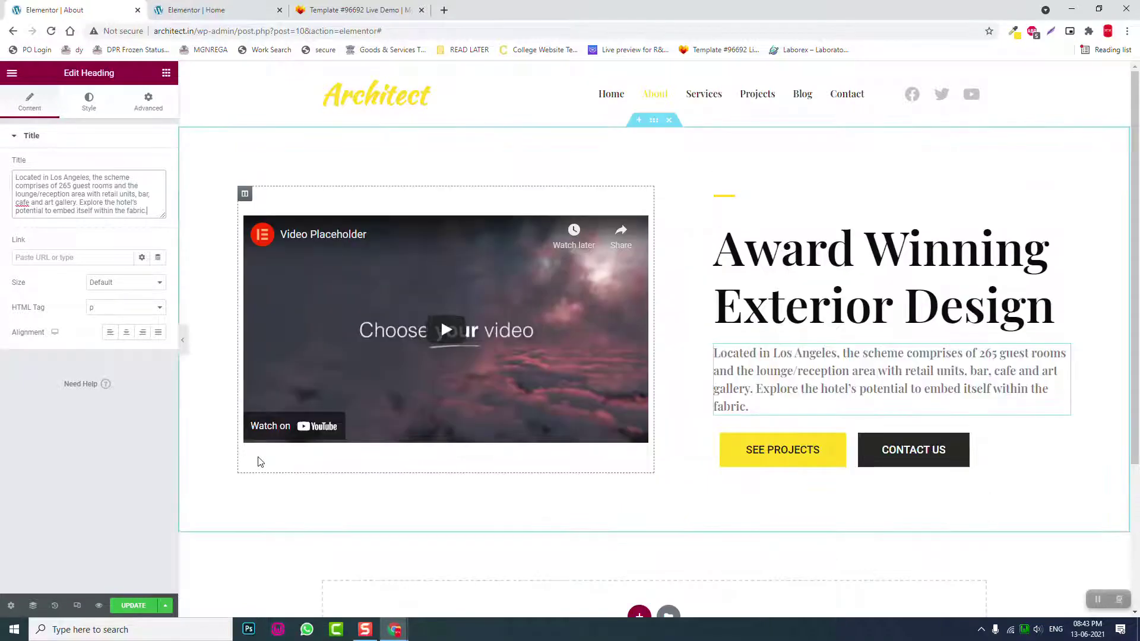
scroll(259, 462, "down", 3)
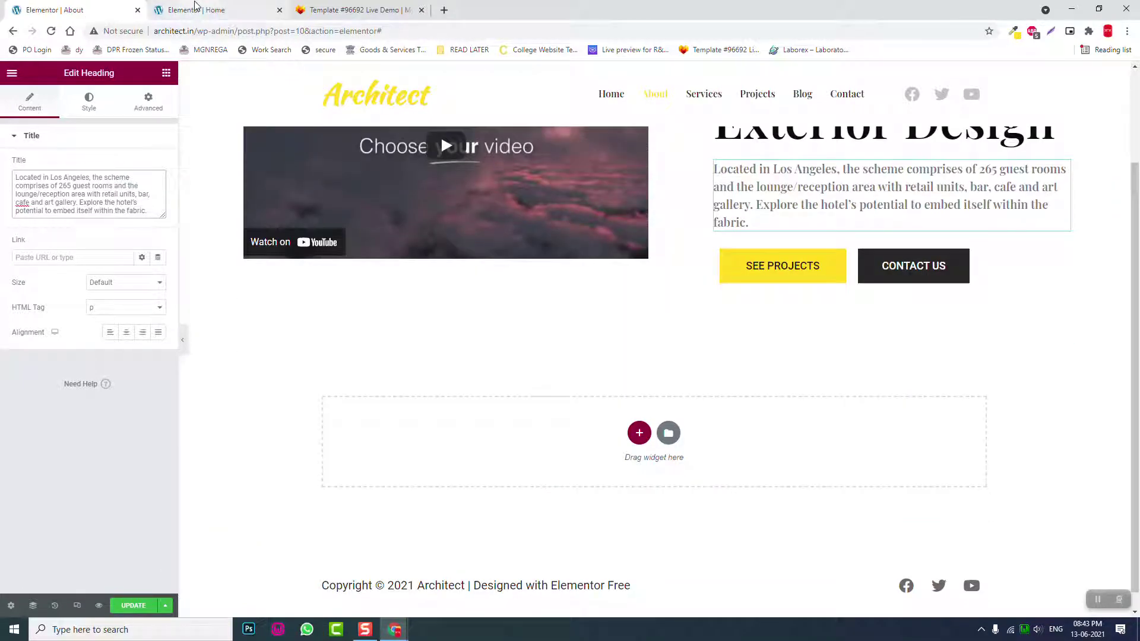
left_click(345, 10)
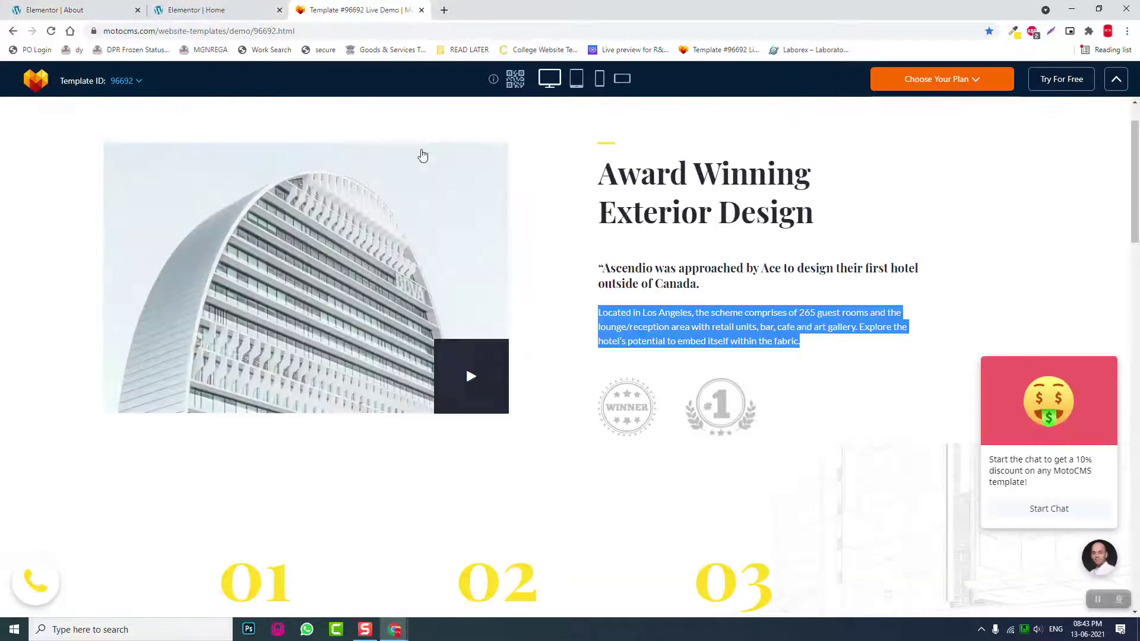
left_click(196, 10)
scroll(537, 344, "down", 3)
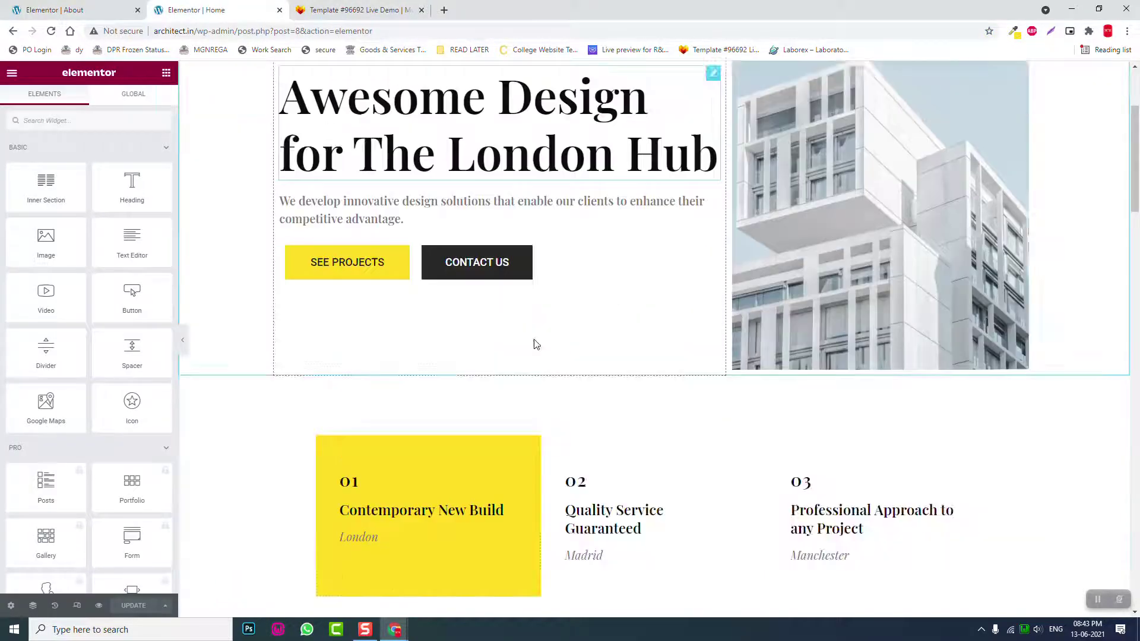
scroll(536, 345, "down", 5)
scroll(601, 326, "up", 2)
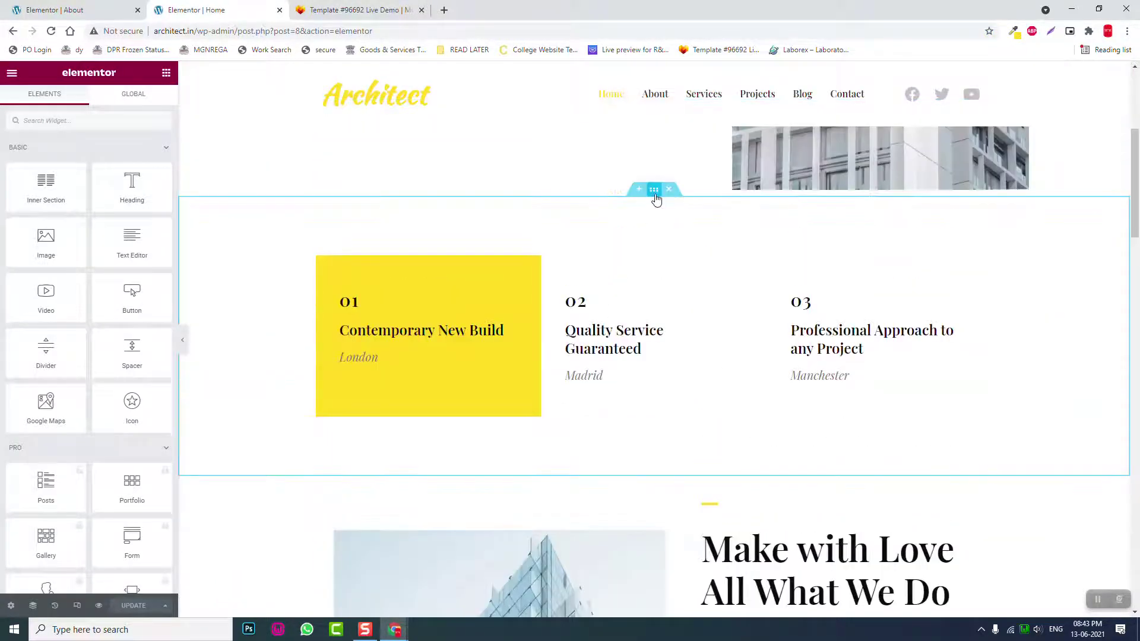
right_click(655, 195)
left_click(119, 9)
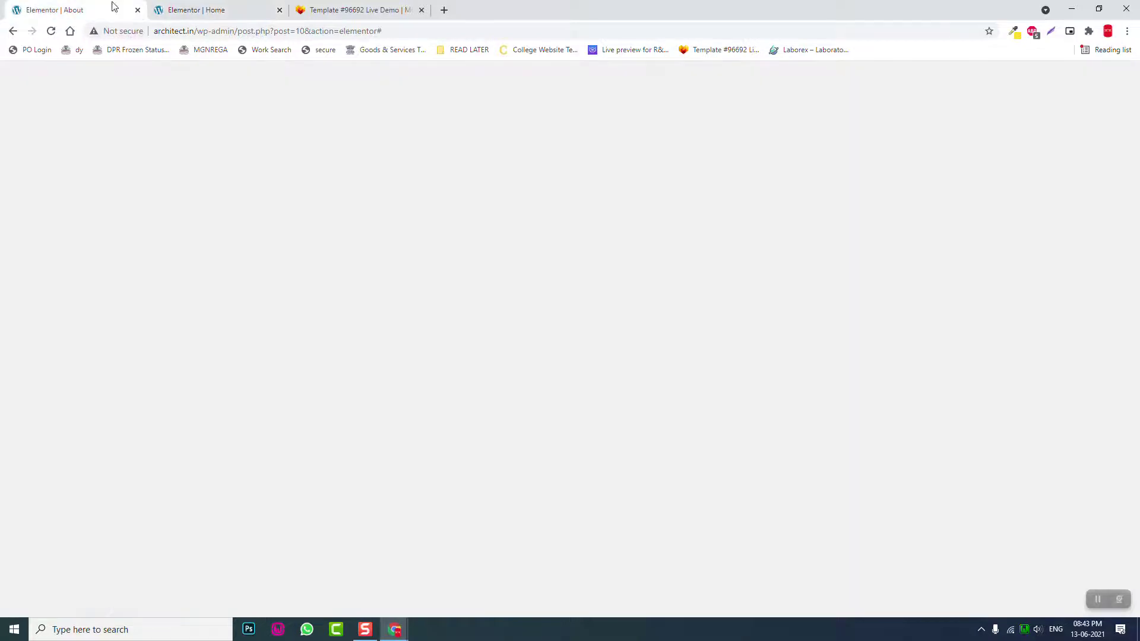
right_click(746, 418)
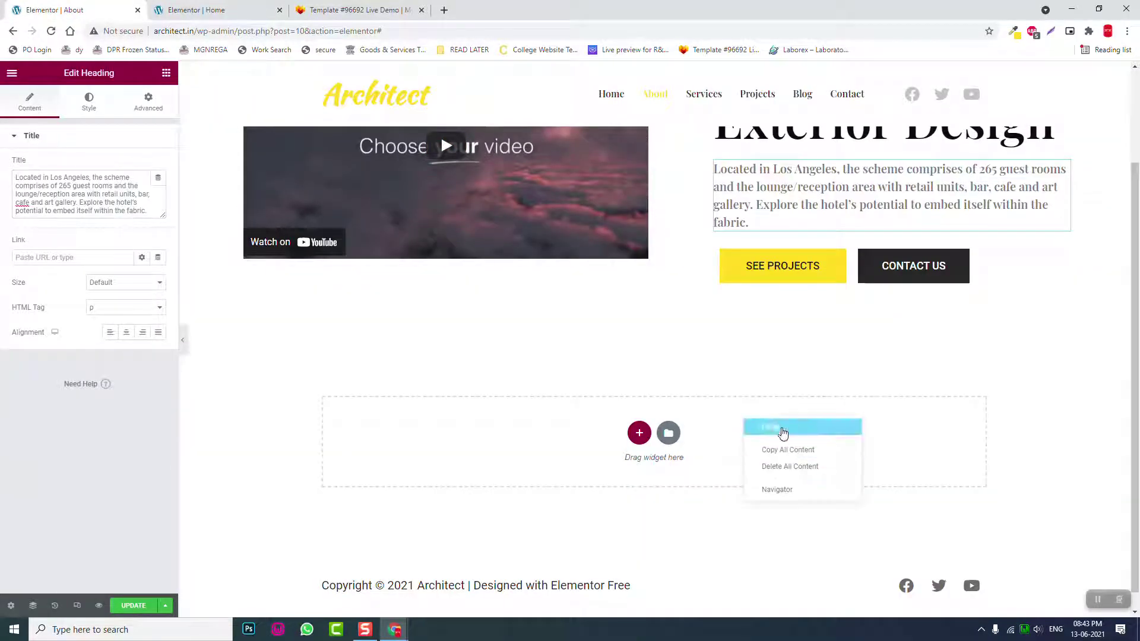
left_click(783, 429)
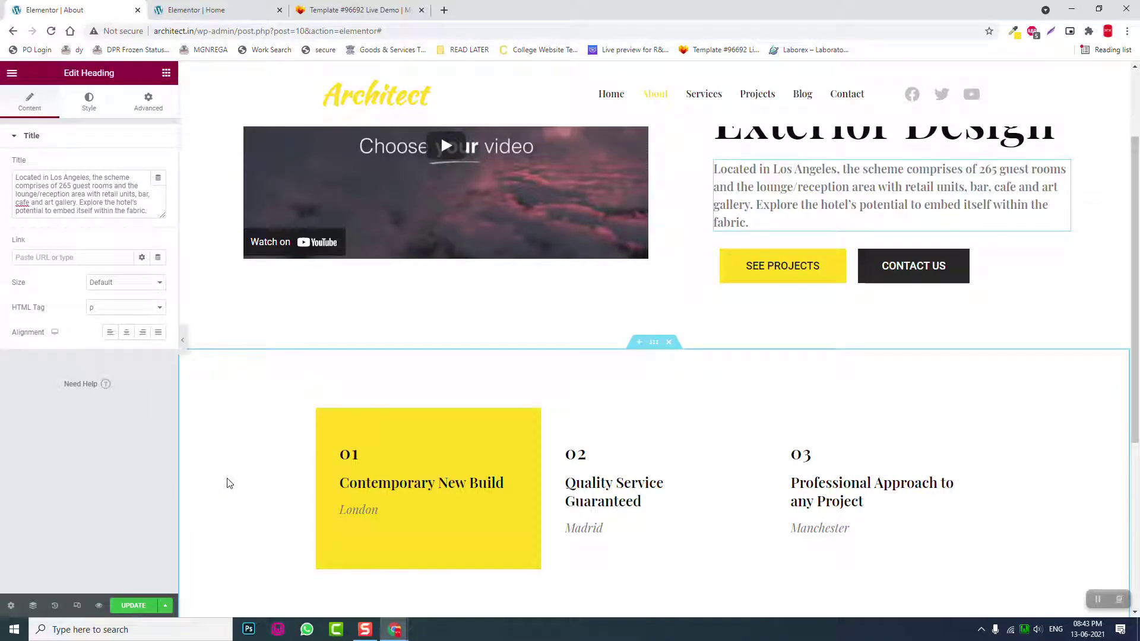
Place the demo's browser tab beside the About tab and replace the first card's title with the demo's "Object Layout"
left_click(226, 6)
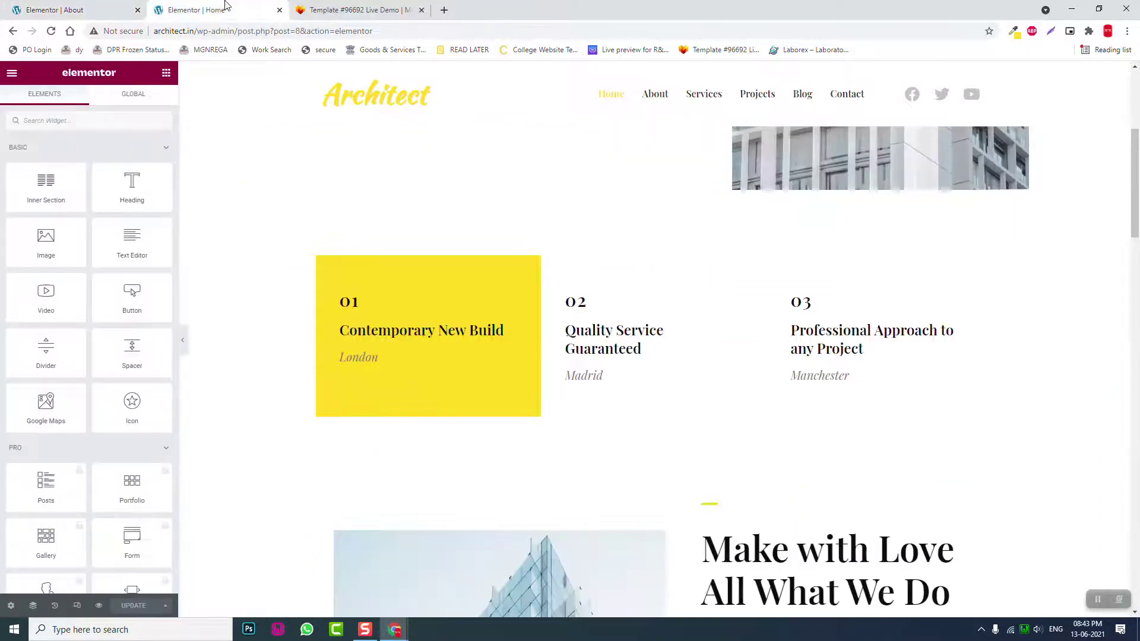
left_click_drag(291, 5, 152, 6)
scroll(369, 420, "down", 5)
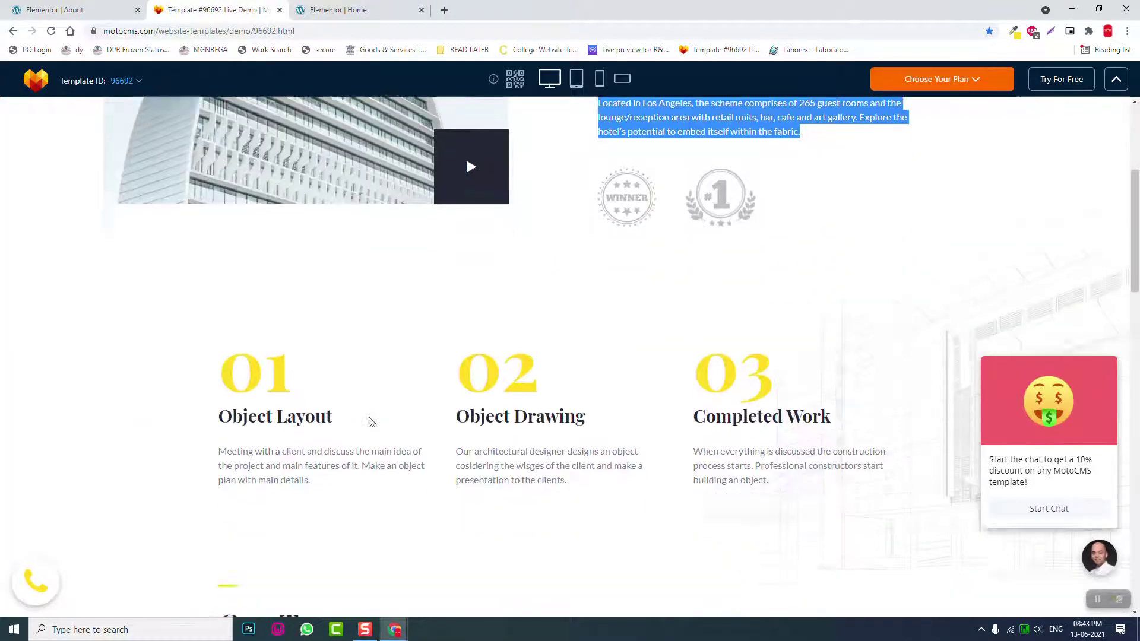
left_click_drag(332, 334, 215, 324)
key("ctrl+c")
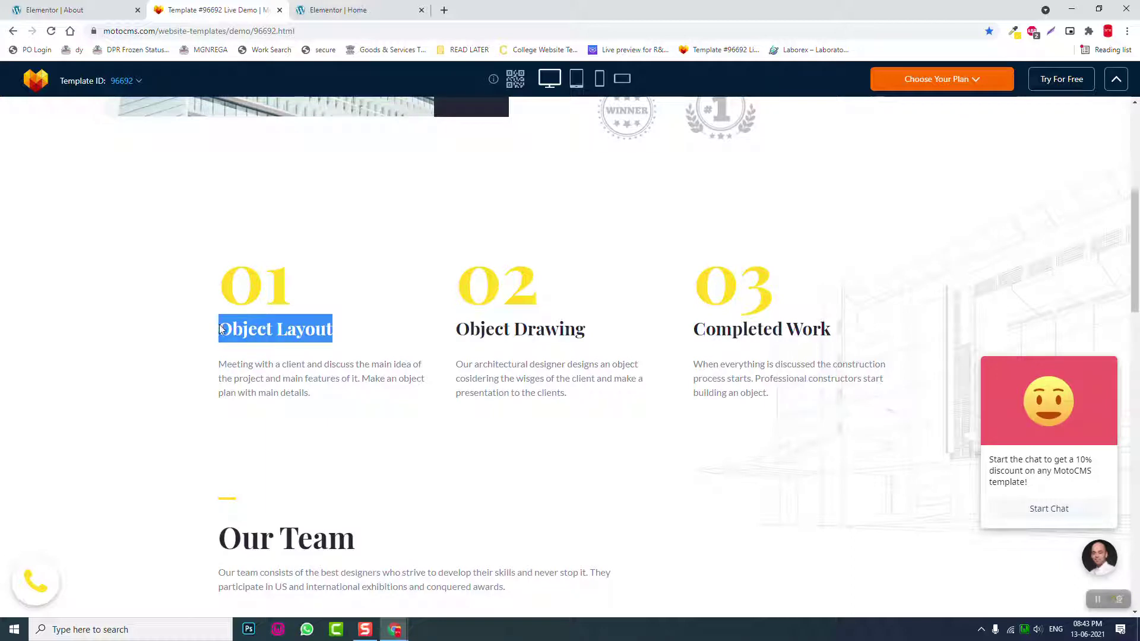
left_click(65, 6)
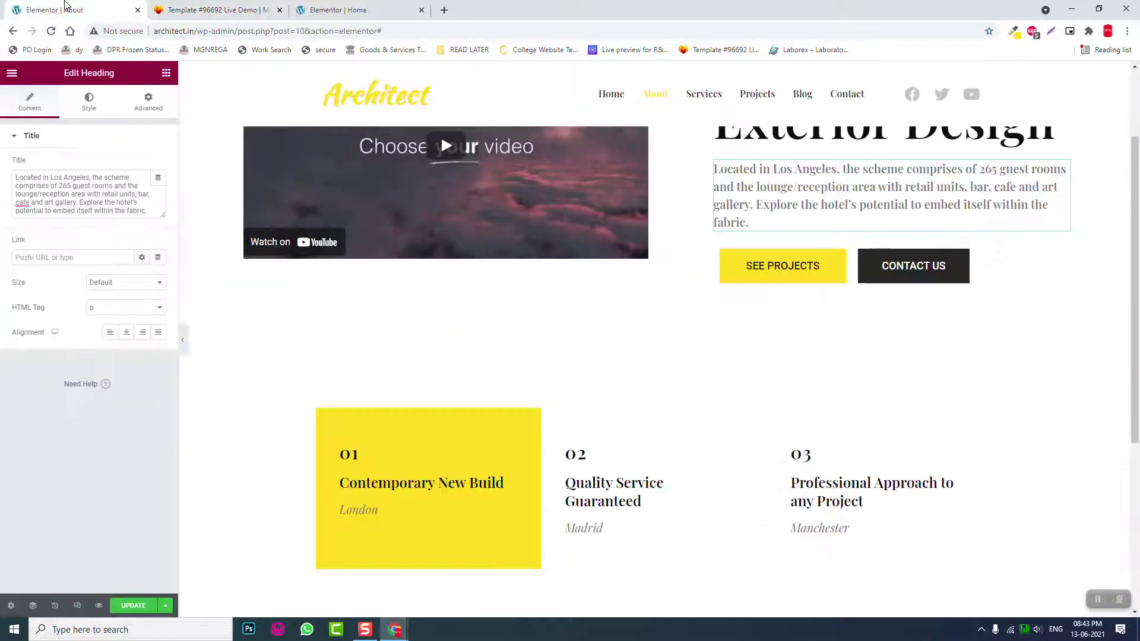
left_click(353, 453)
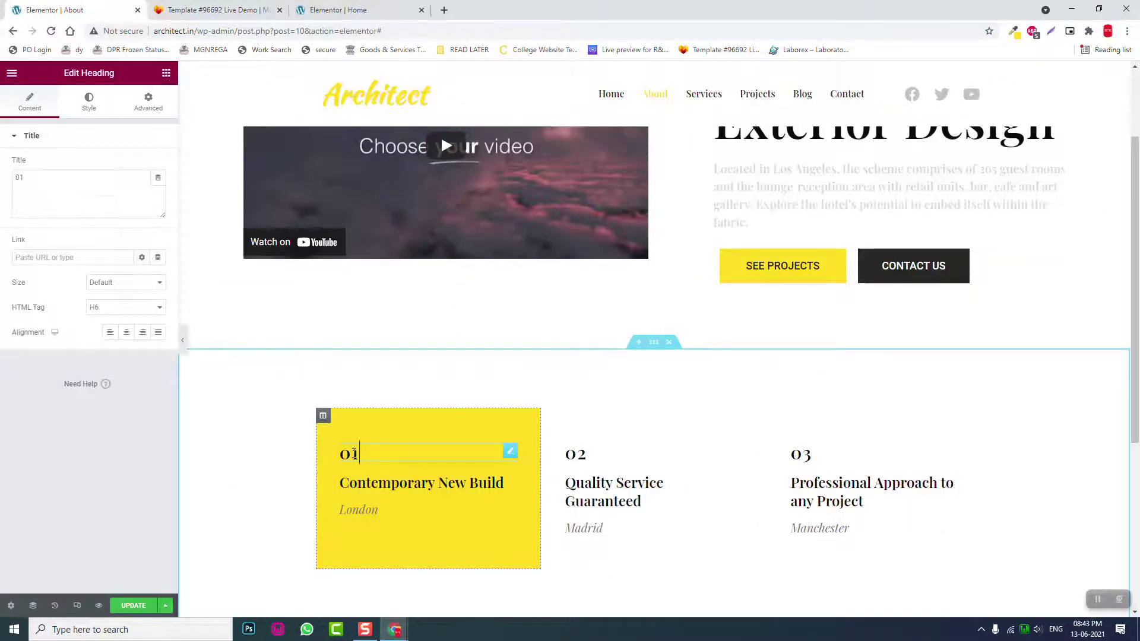
left_click(344, 479)
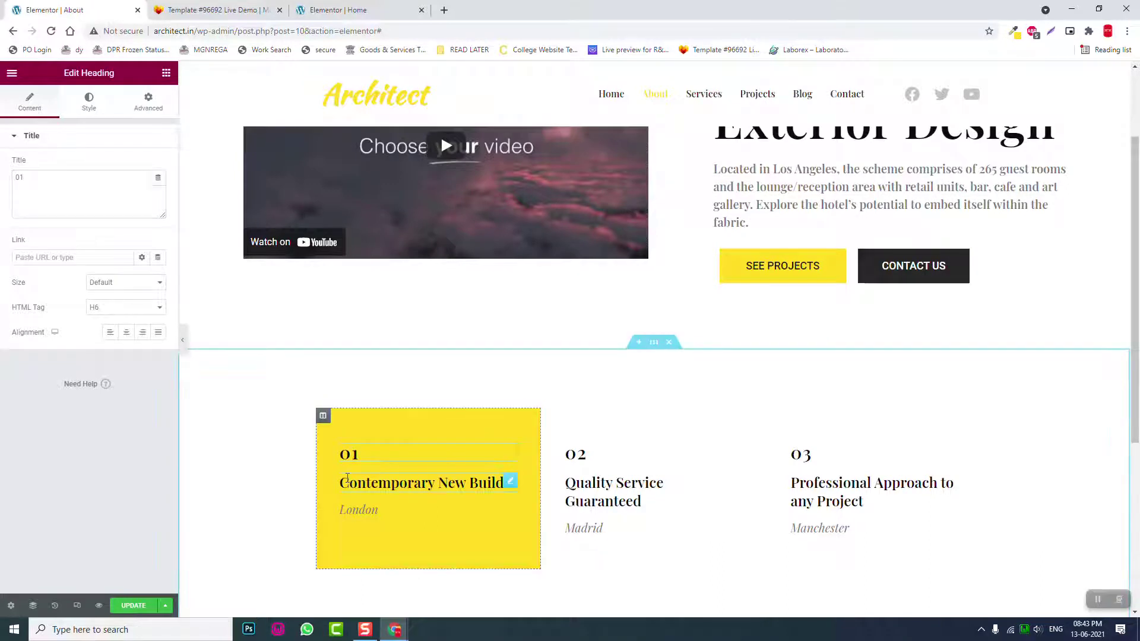
key("ctrl+a")
key("ctrl+v")
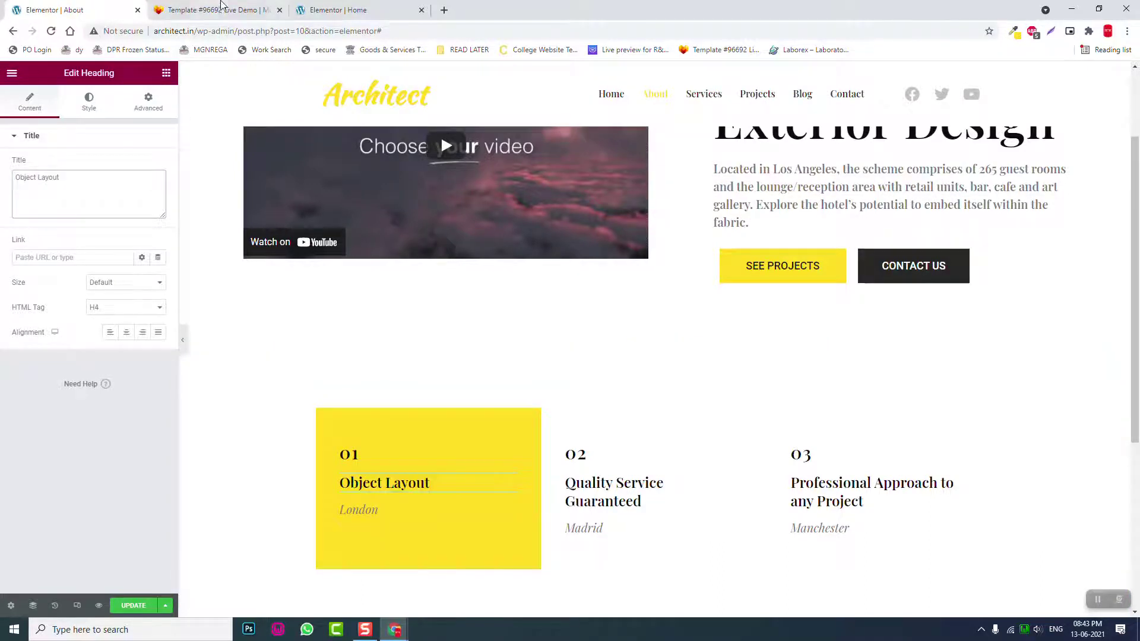
Replace the first card's "London" text with the demo's paragraph beginning "Meeting with a client and discuss the main idea"
left_click(237, 11)
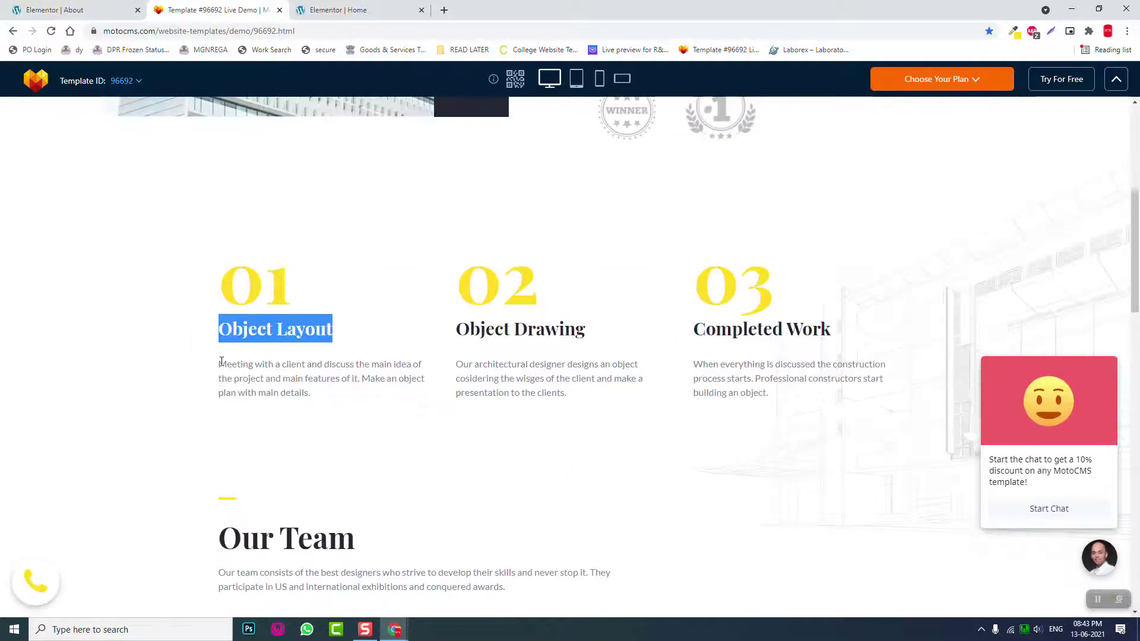
left_click_drag(221, 362, 309, 394)
key("ctrl+c")
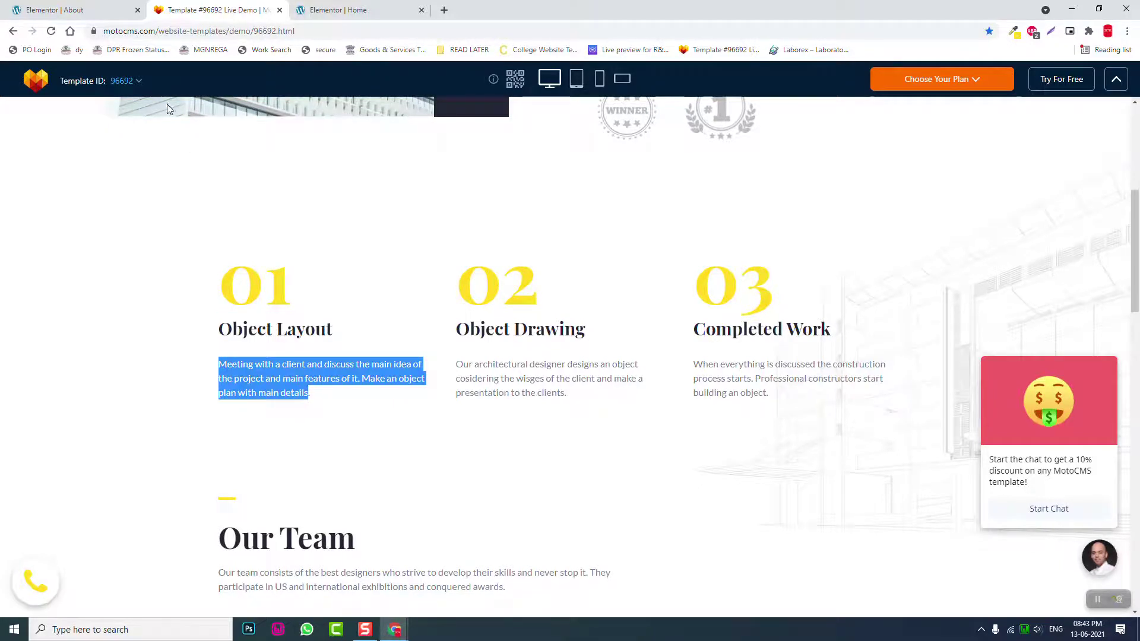
left_click(137, 3)
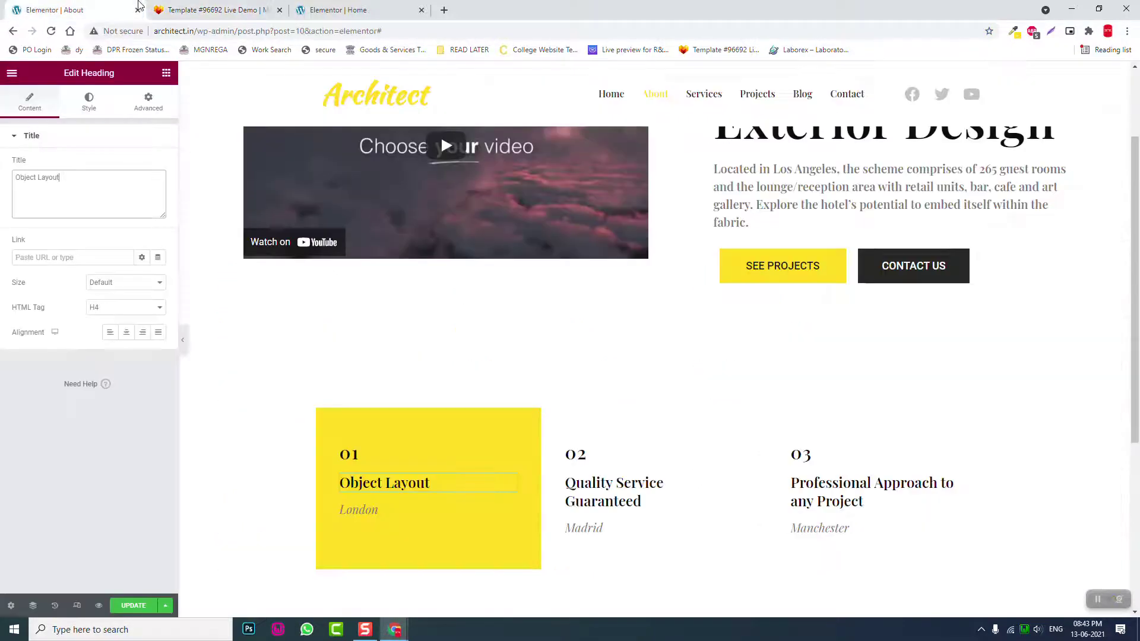
left_click(359, 509)
triple_click(104, 208)
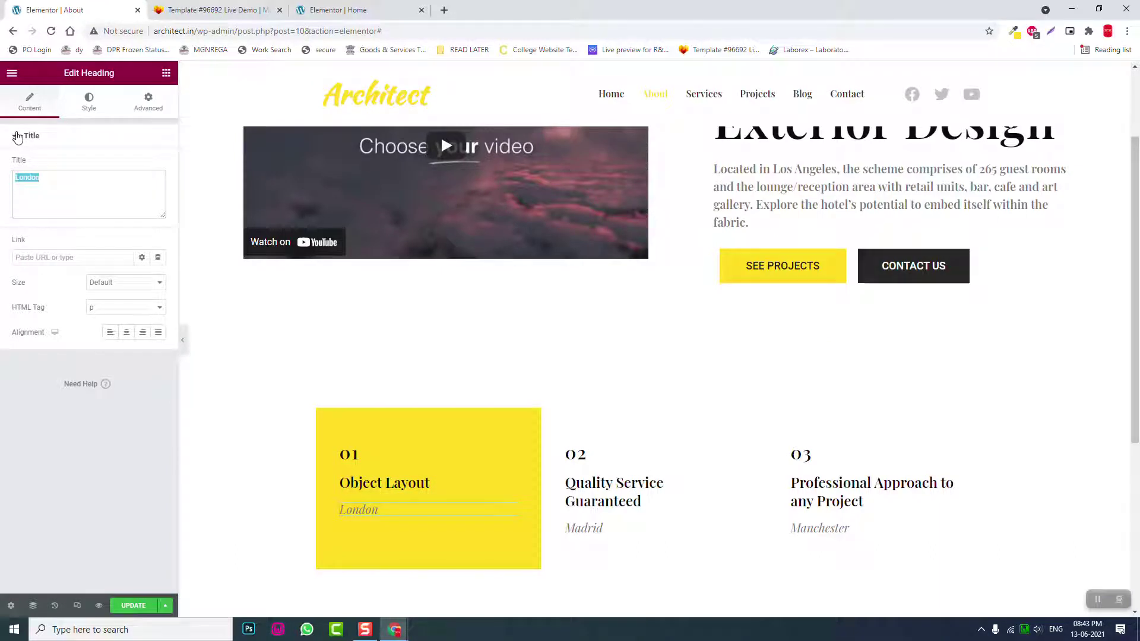
key("ctrl+v")
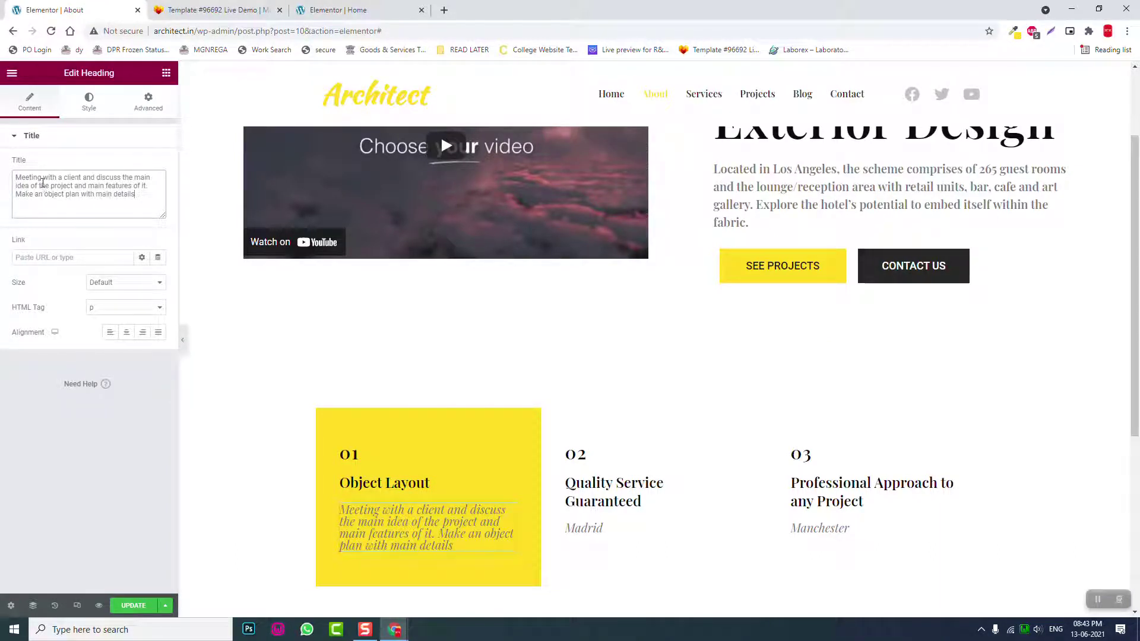
Replace the first card's italic paragraph heading with a Text Editor widget containing the same paragraph, and justify its text
right_click(512, 518)
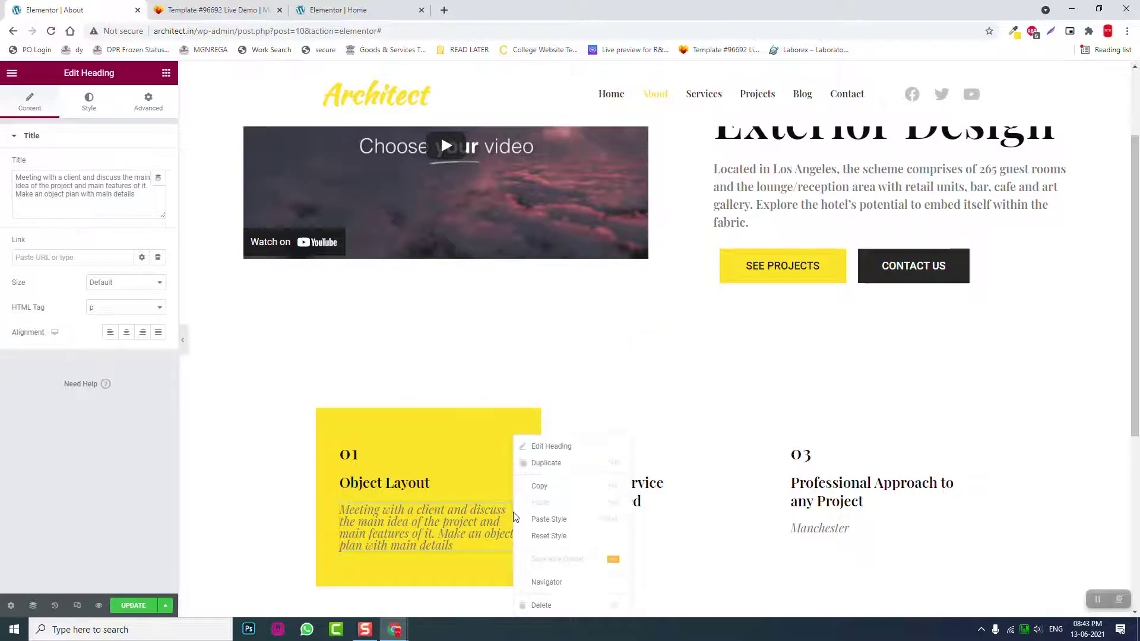
key("Delete")
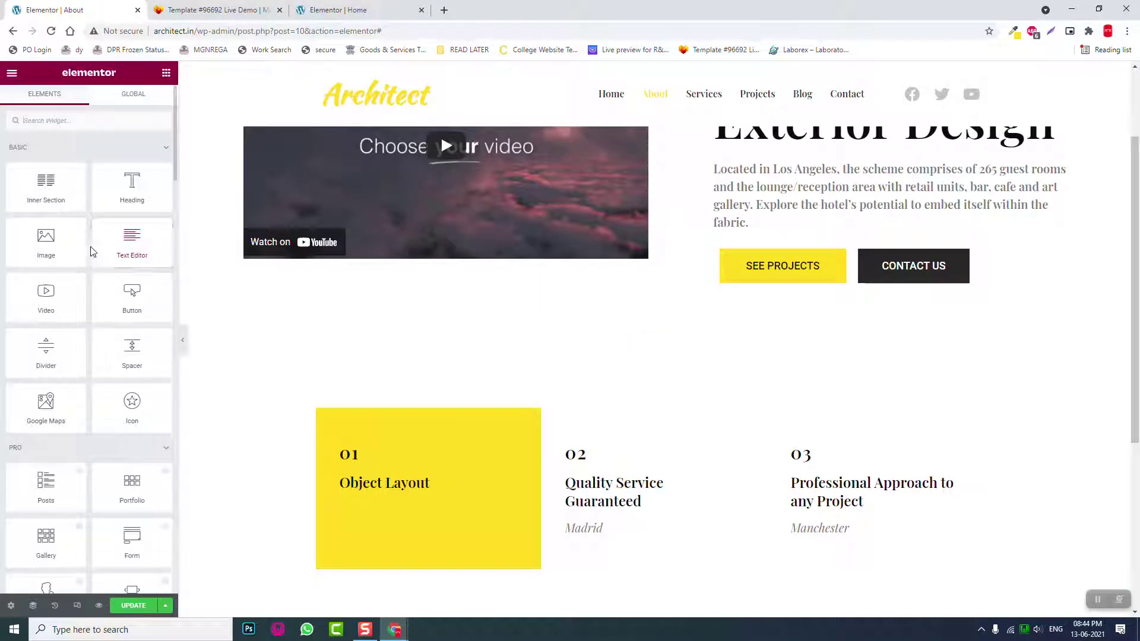
left_click_drag(130, 242, 350, 473)
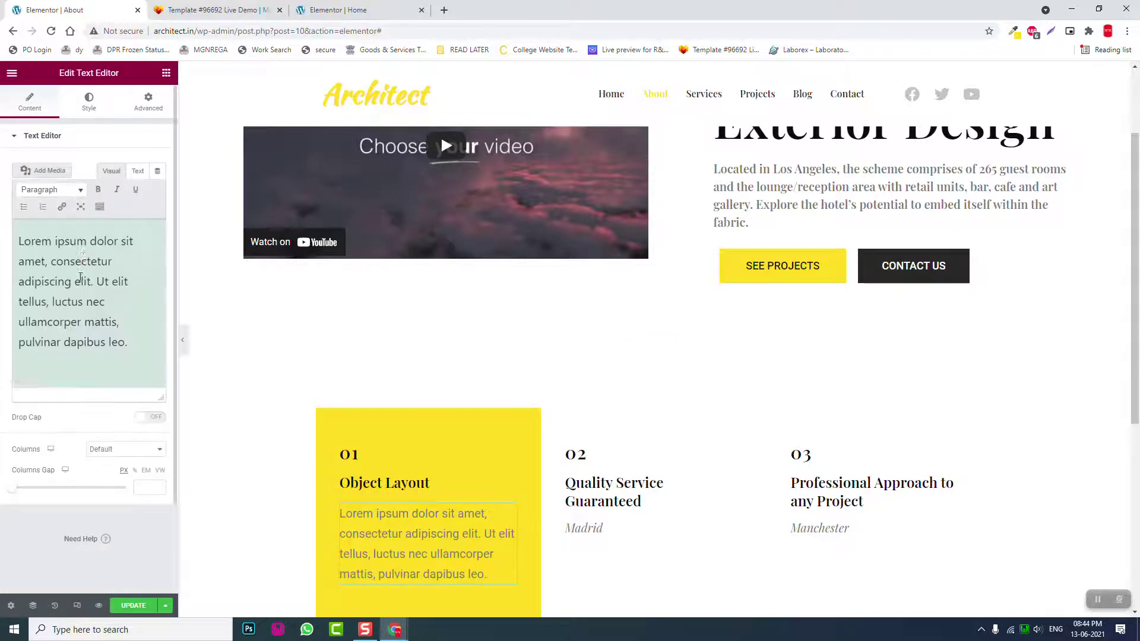
key("ctrl+a")
key("ctrl+v")
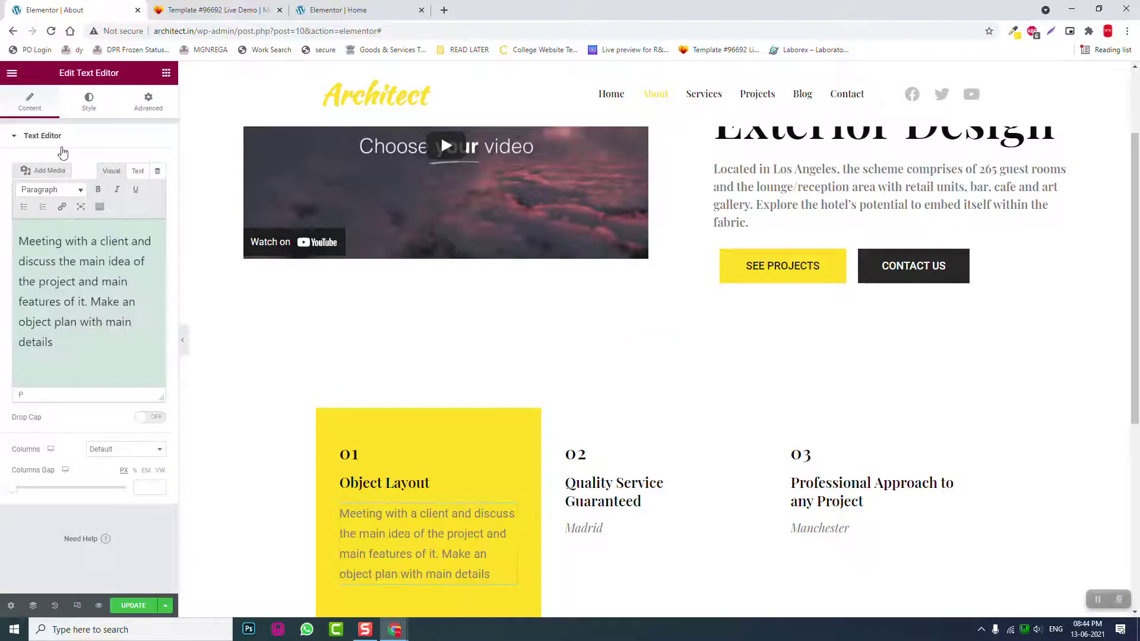
left_click(88, 102)
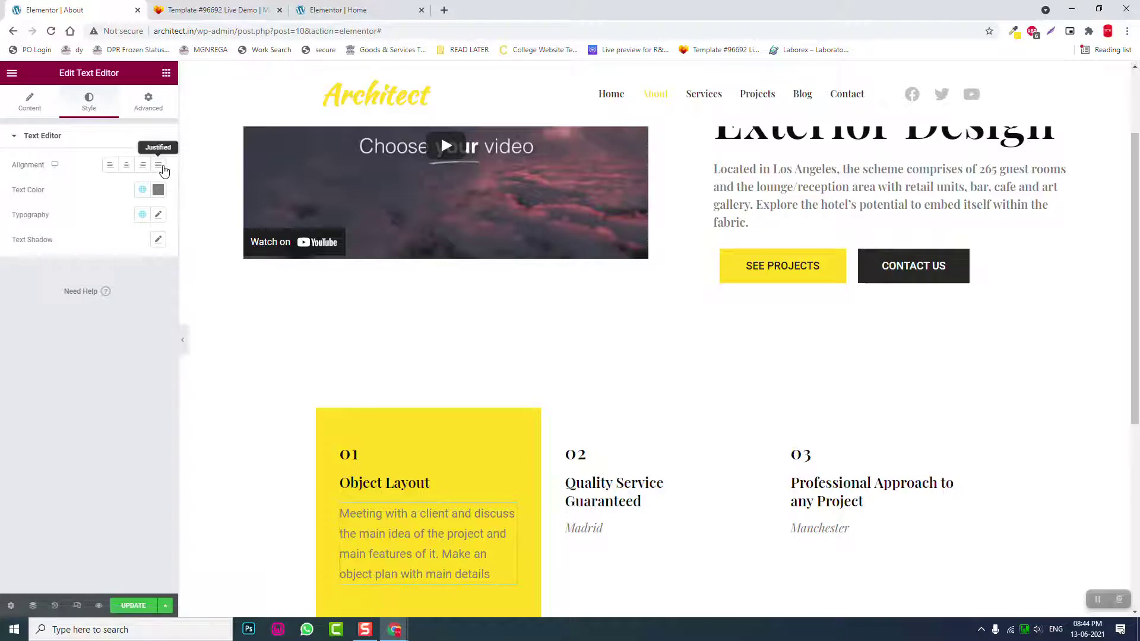
left_click(159, 165)
Set the first card's "01" heading font size to 100 px
scroll(461, 351, "down", 1)
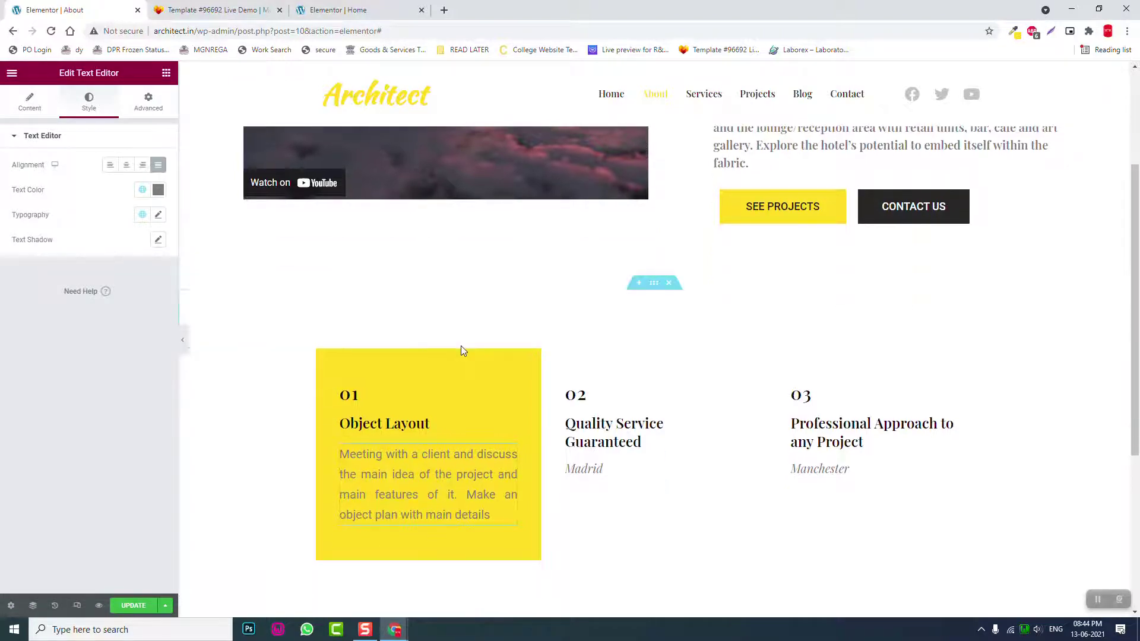
left_click(360, 388)
left_click(89, 104)
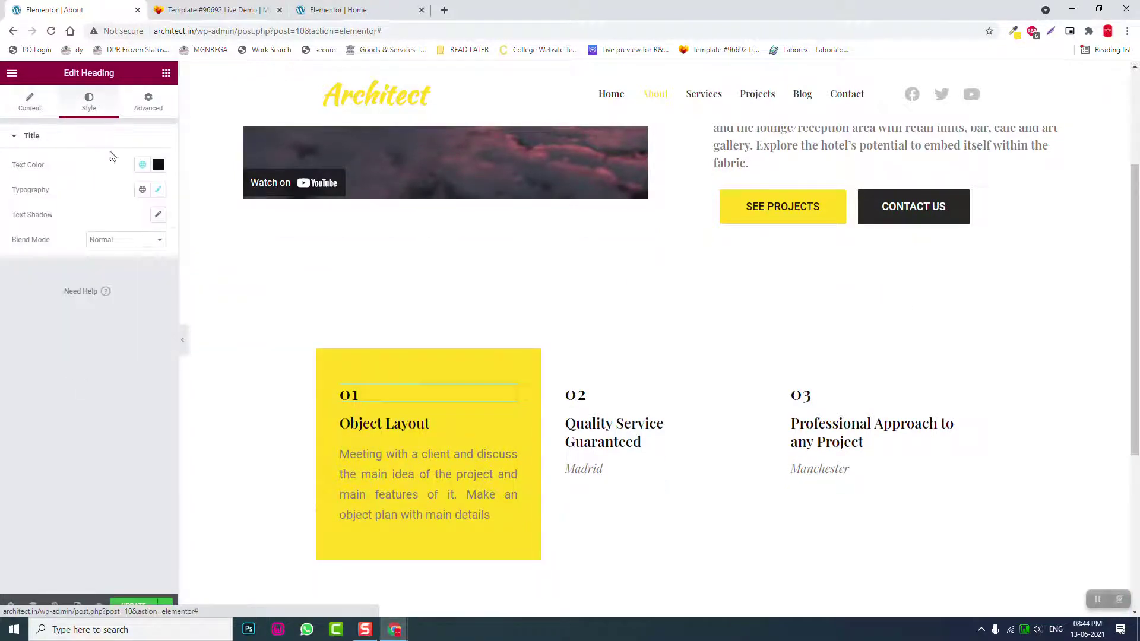
left_click(158, 189)
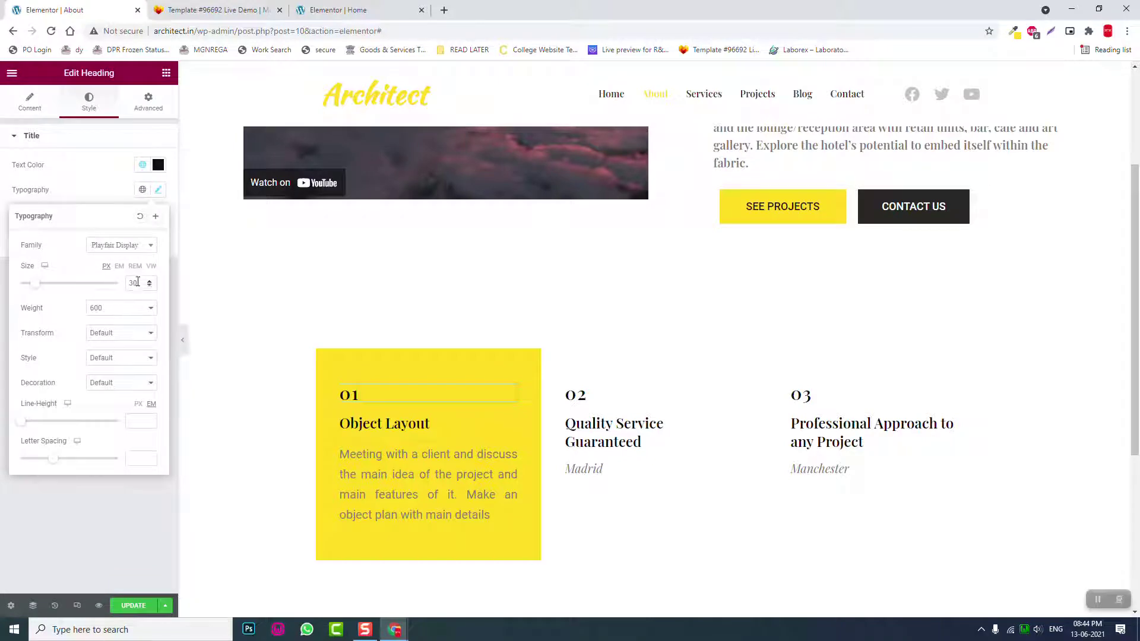
double_click(134, 282)
type("100")
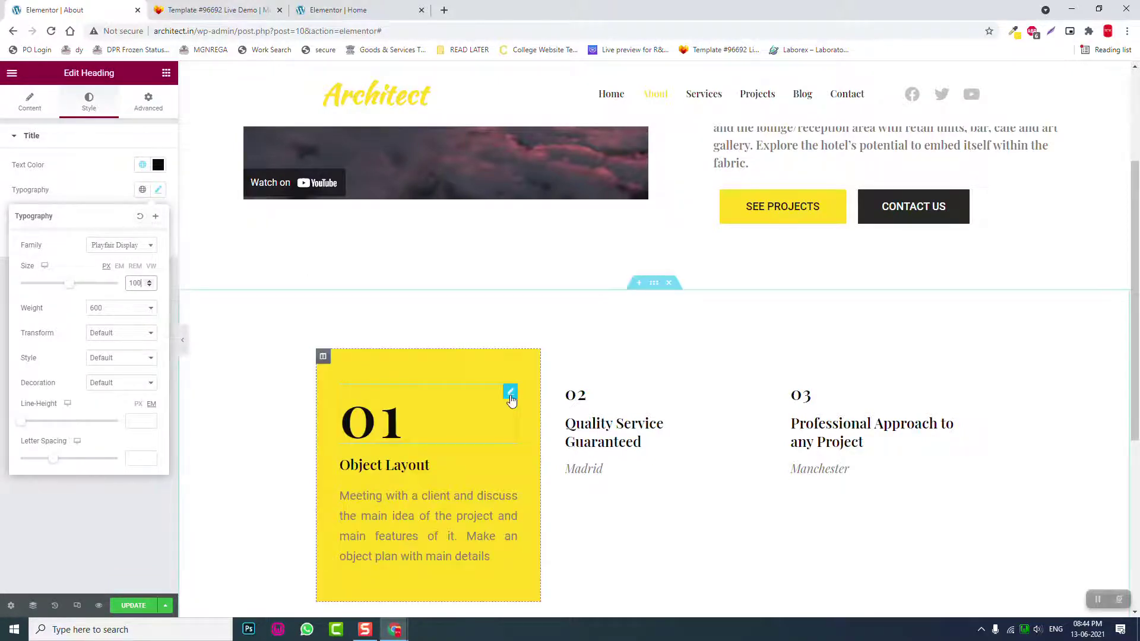
Try to apply the first card's column style to the second card's column
scroll(511, 404, "down", 1)
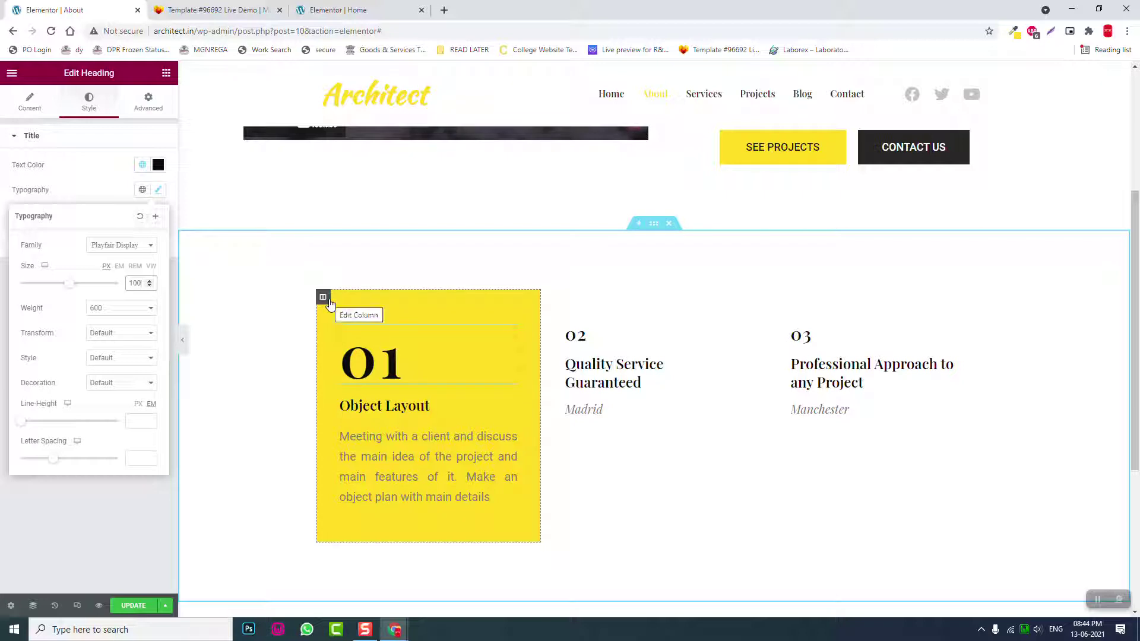
right_click(331, 304)
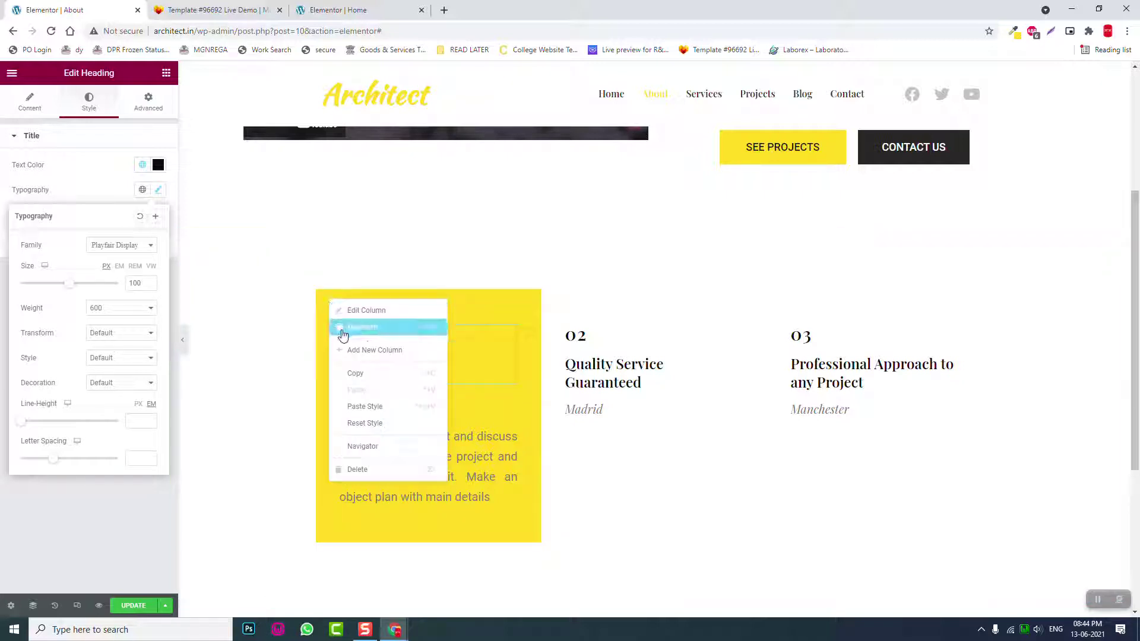
left_click(373, 375)
right_click(554, 300)
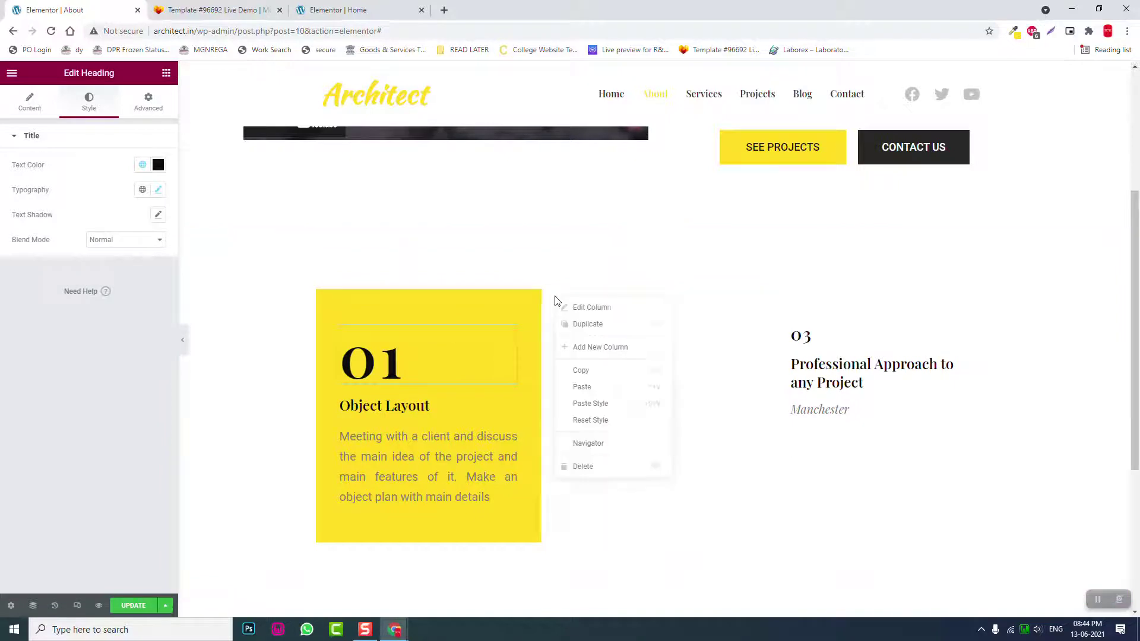
left_click(592, 404)
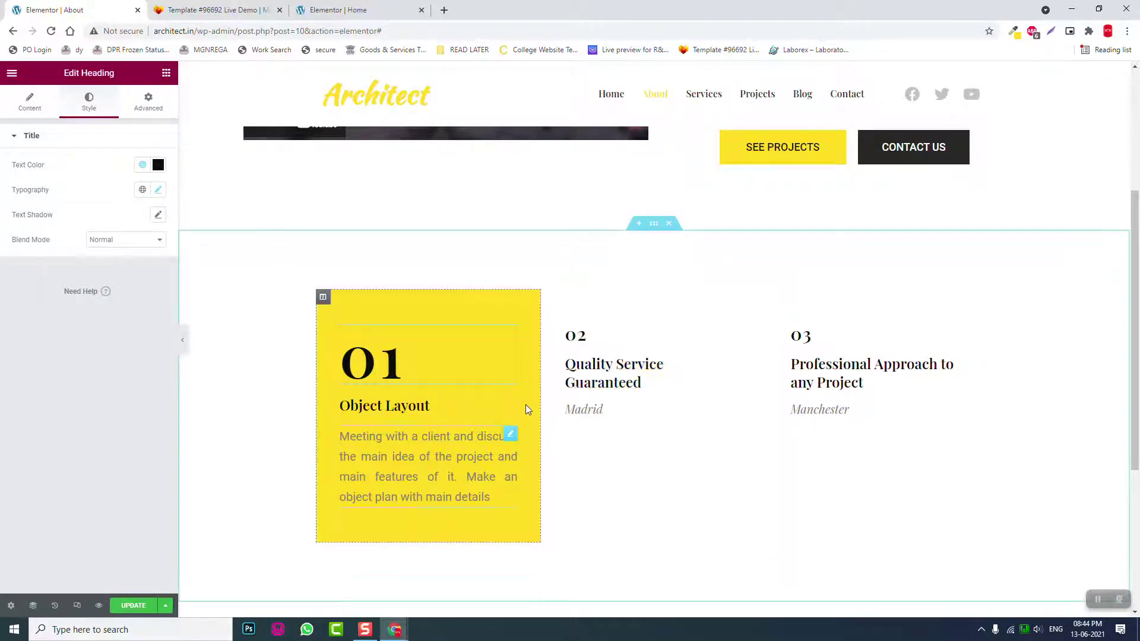
Apply the first card's "01" heading style to the second card's "02" heading
right_click(514, 336)
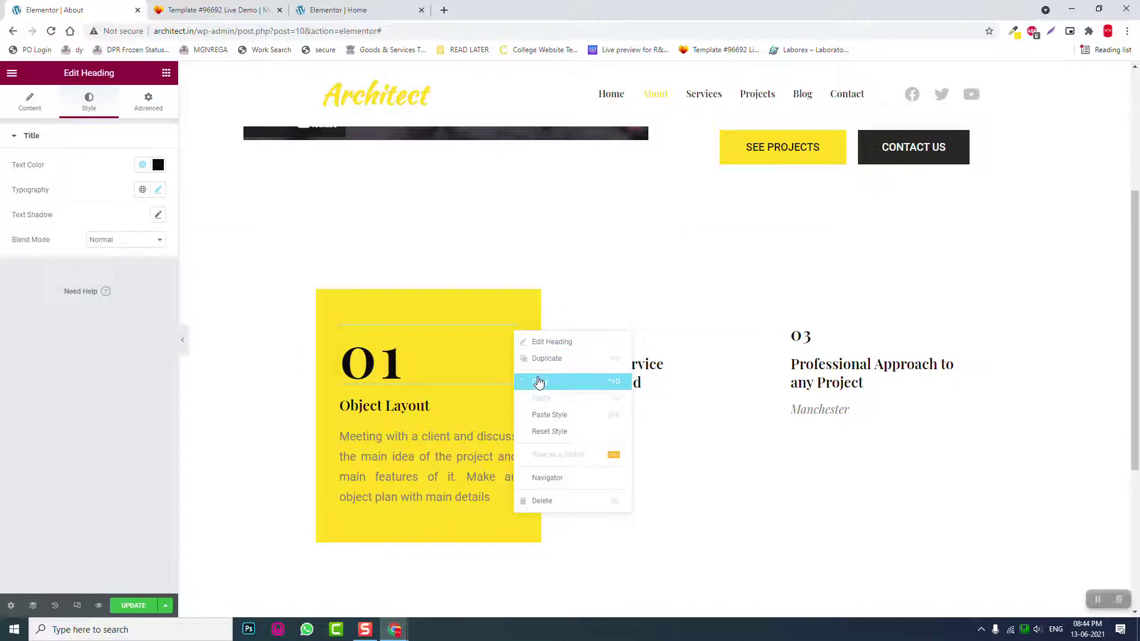
left_click(538, 379)
right_click(738, 333)
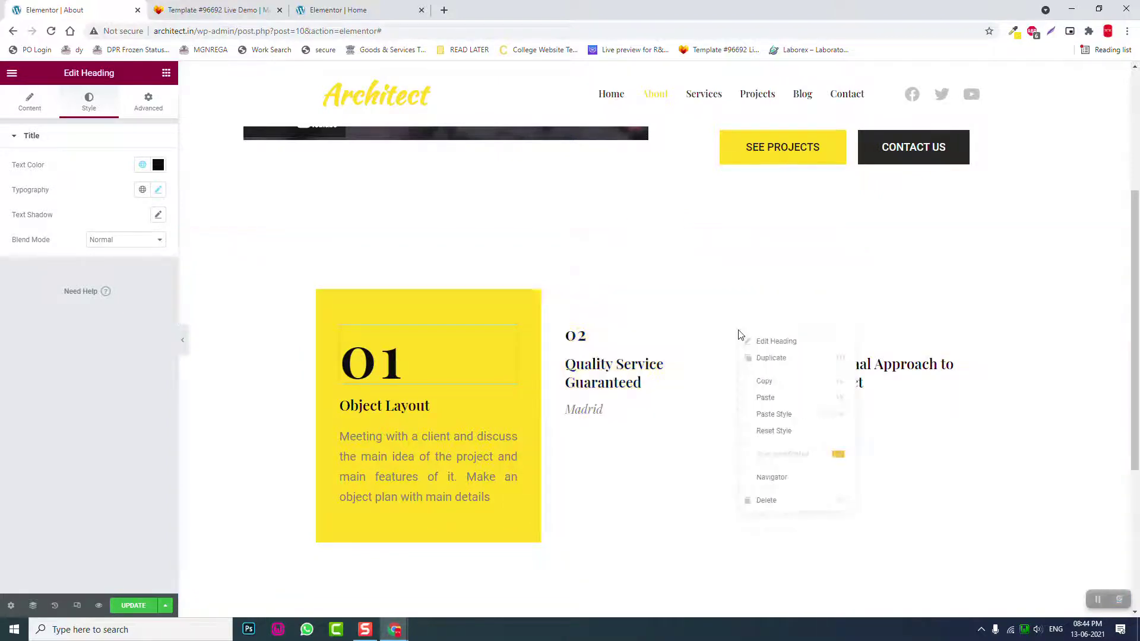
left_click(770, 415)
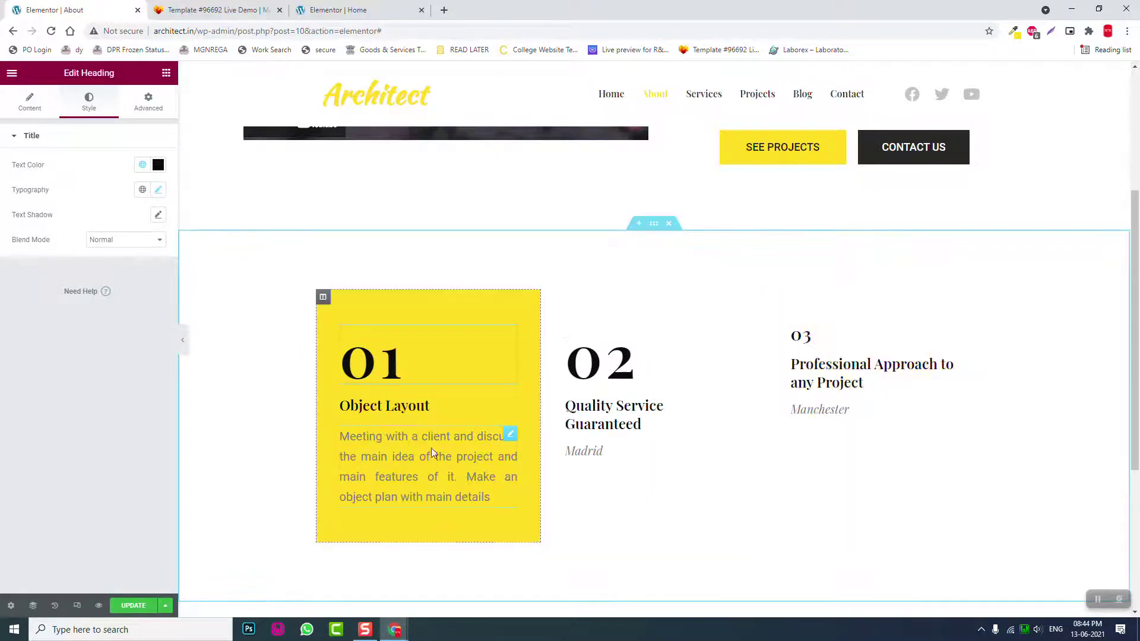
Replace the second card's title with the demo's "Object Drawing"
left_click(213, 10)
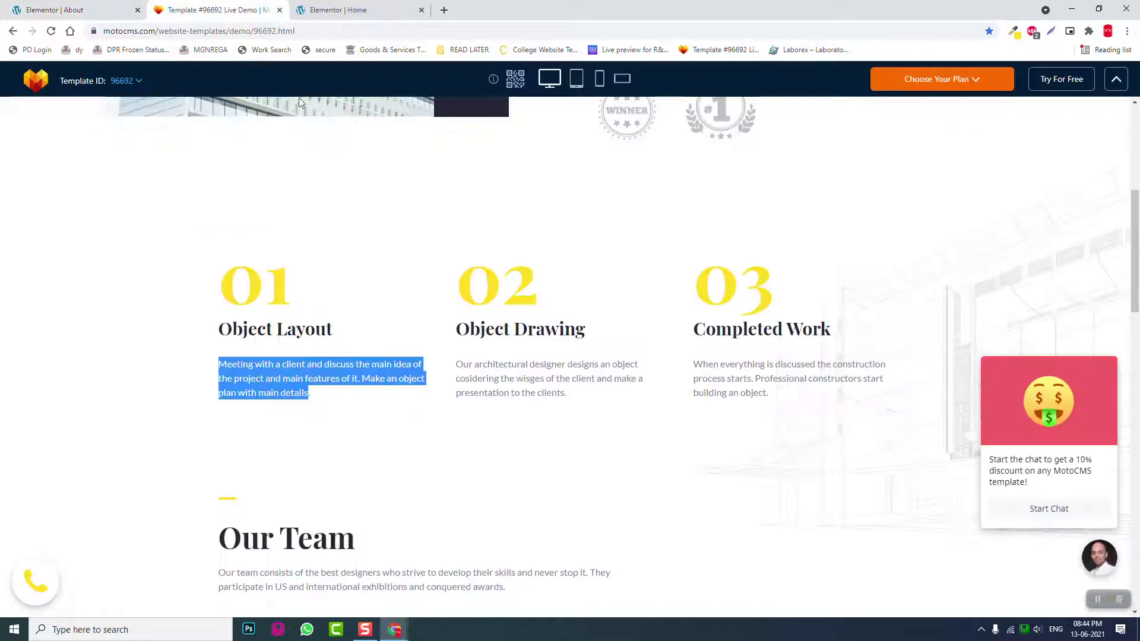
left_click_drag(464, 329, 586, 330)
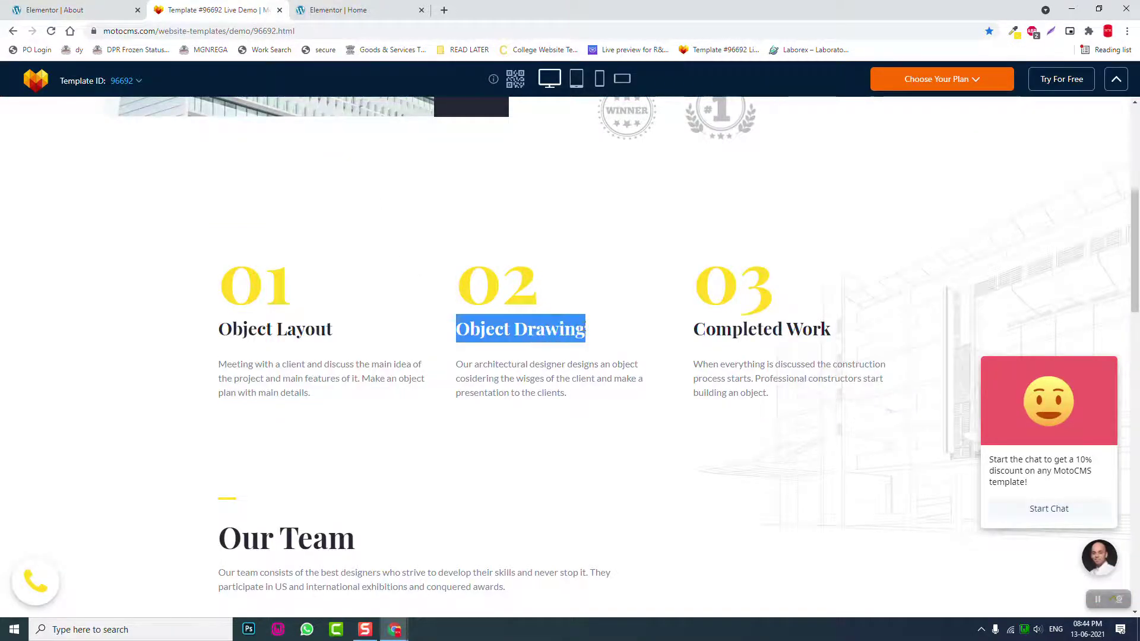
left_click(16, 6)
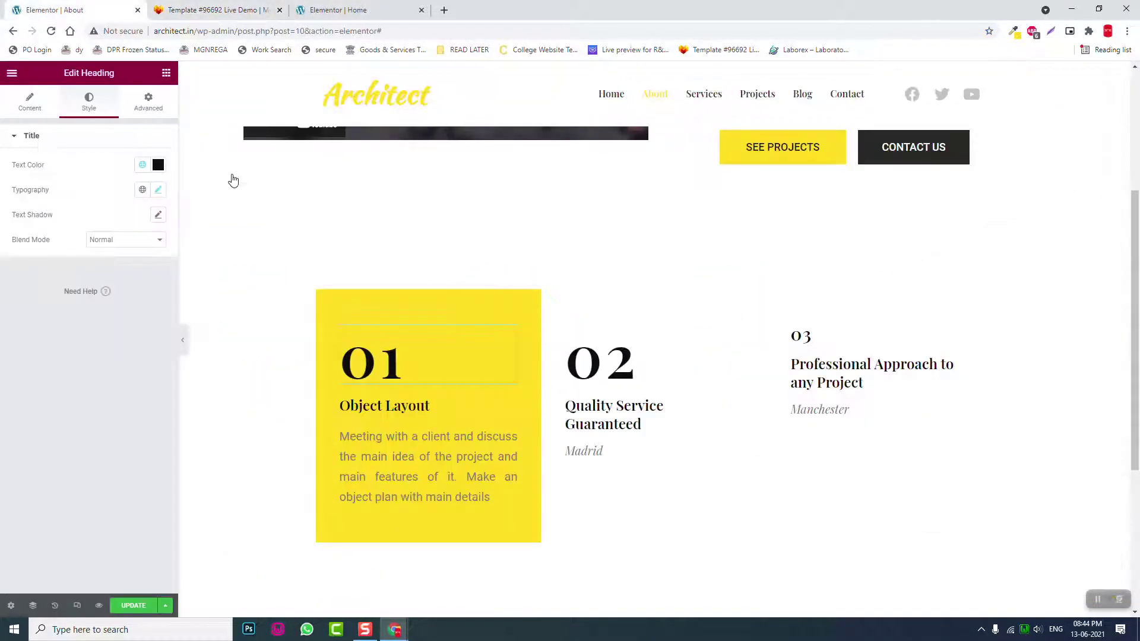
left_click(617, 363)
left_click_drag(88, 188, 3, 183)
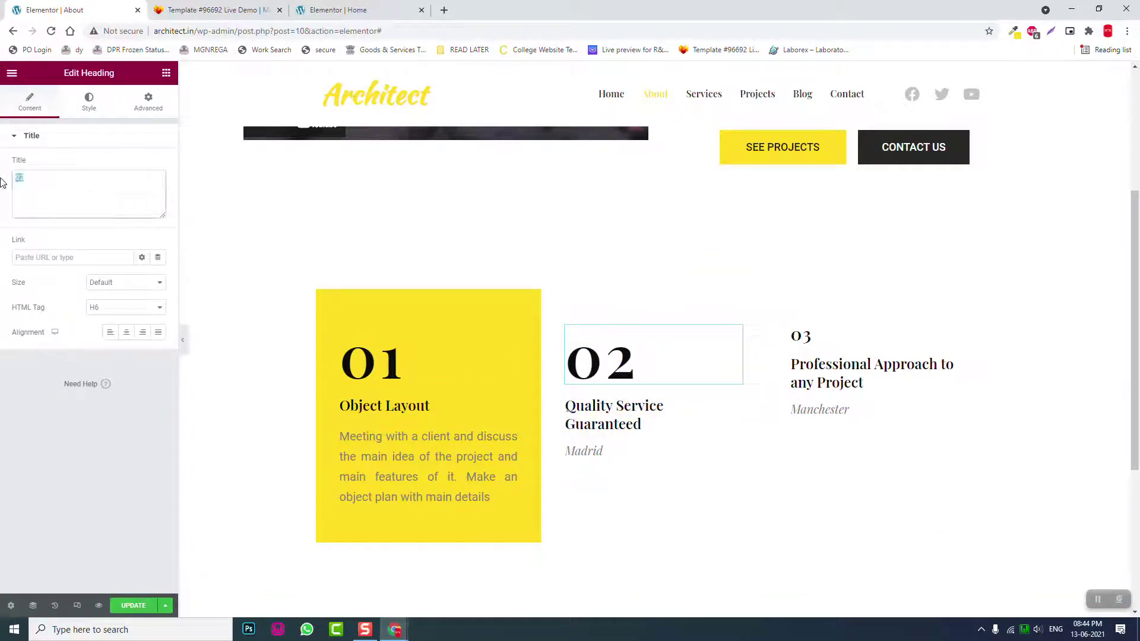
left_click(614, 403)
left_click_drag(116, 203, 5, 172)
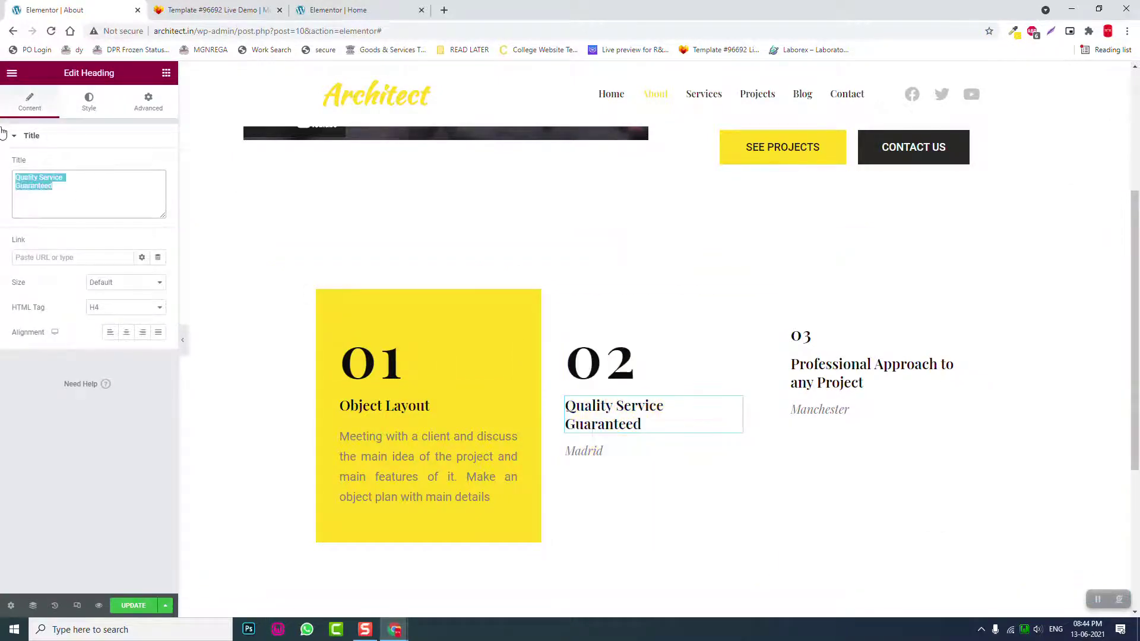
key("ctrl+v")
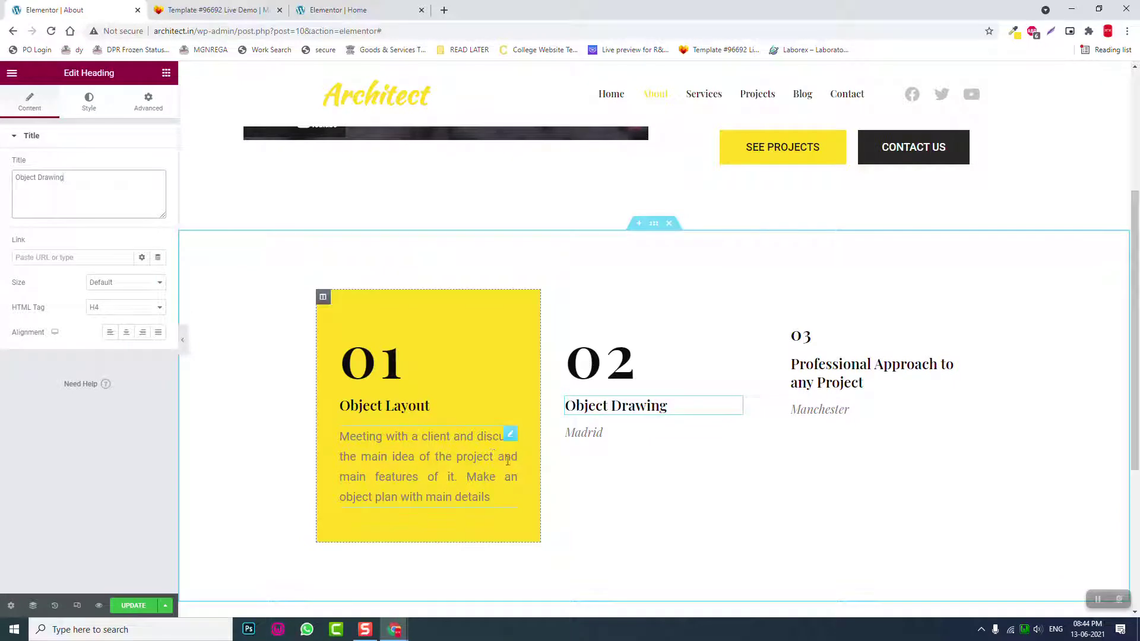
Paste a copy of the first card's paragraph widget into the second card and delete the "Madrid" heading there
right_click(509, 439)
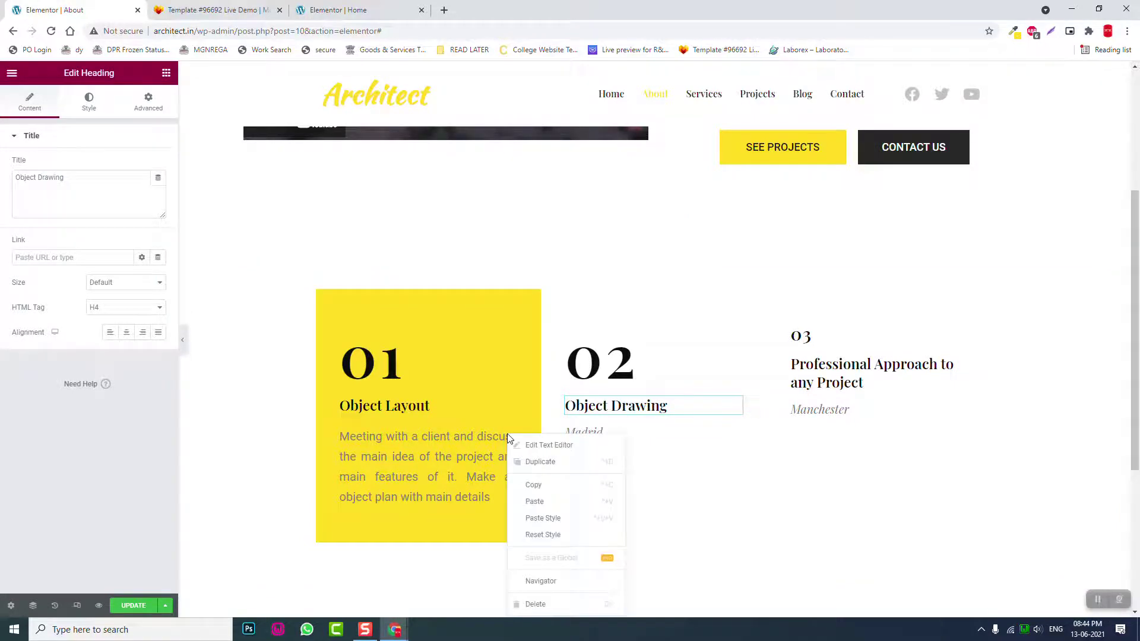
left_click(542, 483)
right_click(596, 435)
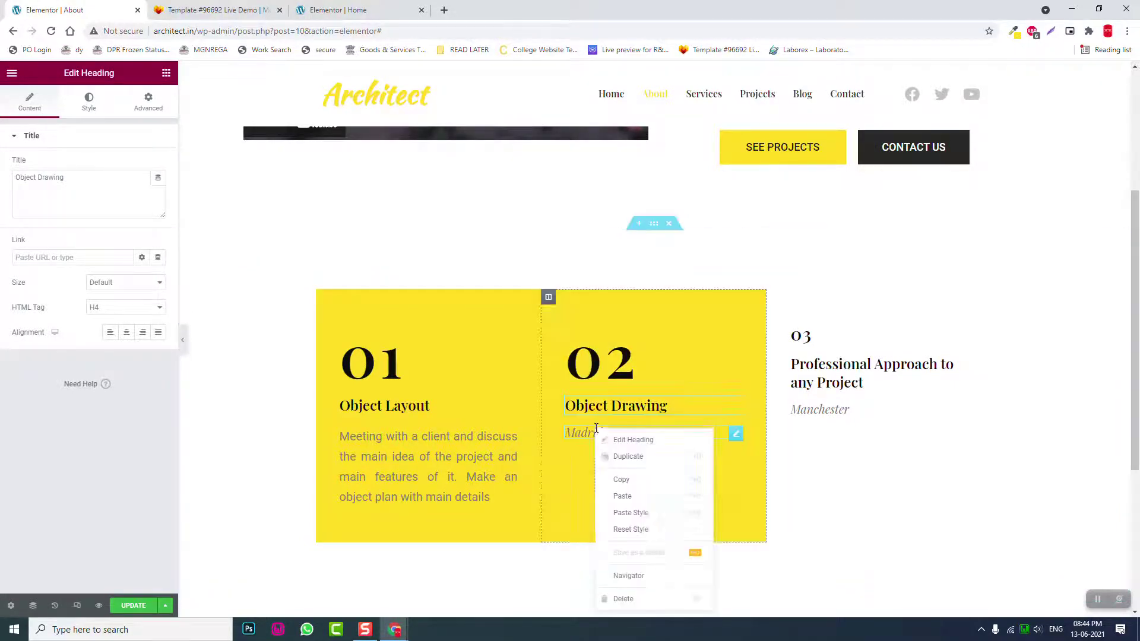
left_click(636, 497)
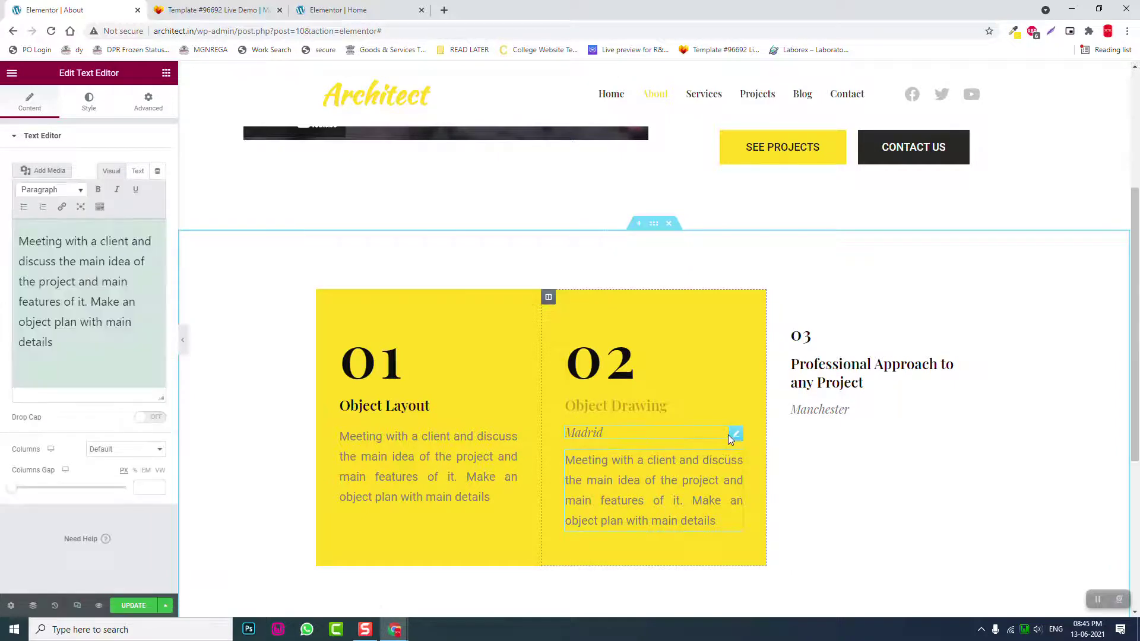
right_click(734, 438)
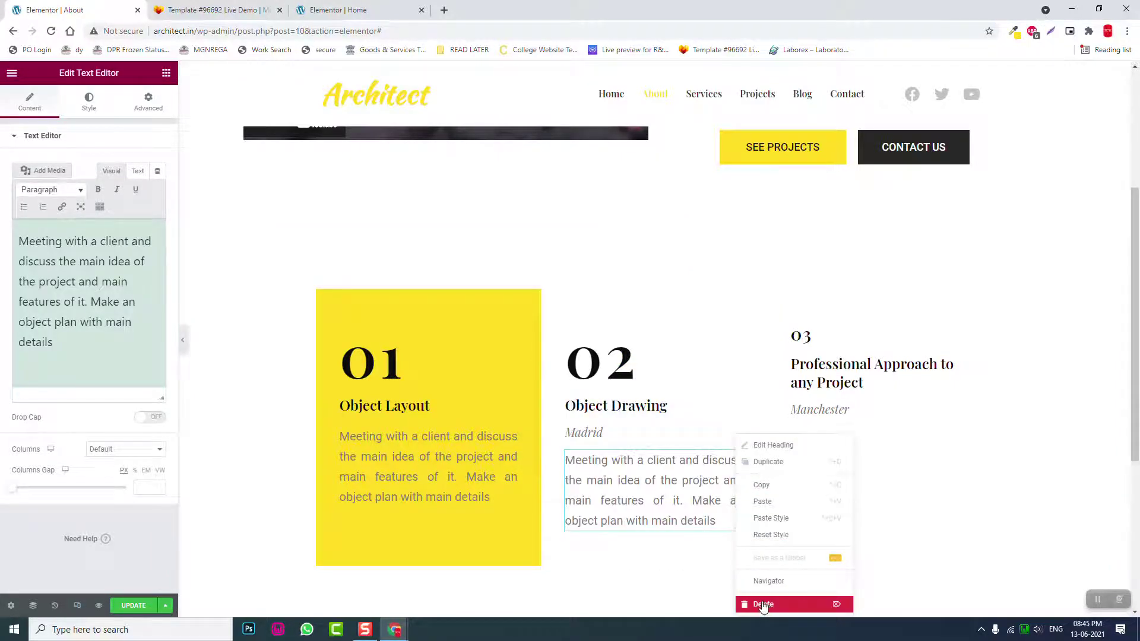
left_click(763, 604)
Replace the second card's paragraph with the demo's text beginning "Our architectural designer designs an object", without a blank line above it
left_click(232, 6)
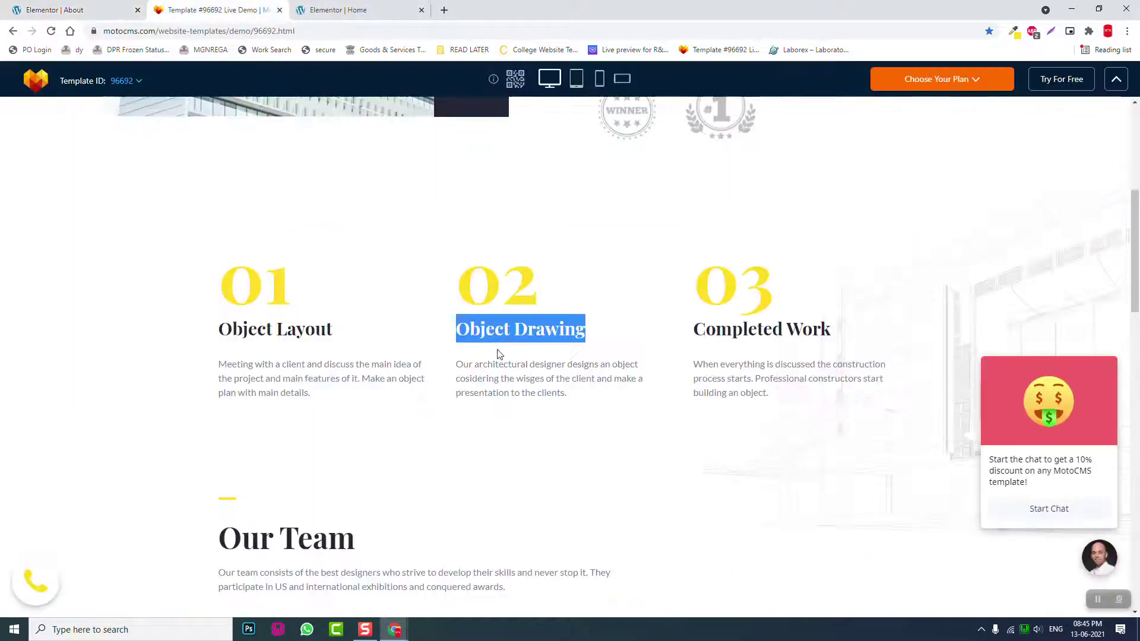
mouse_move(456, 364)
left_mouse_down()
mouse_move(564, 395)
mouse_move(456, 351)
mouse_move(441, 359)
left_mouse_up()
left_click(101, 6)
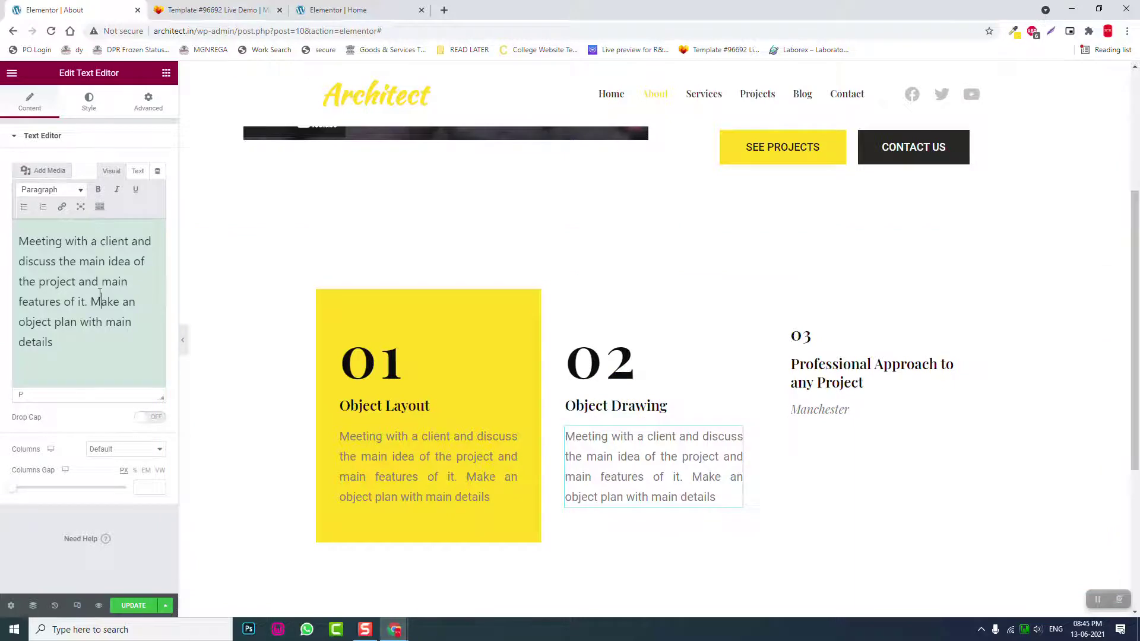
key("ctrl+a")
key("ctrl+v")
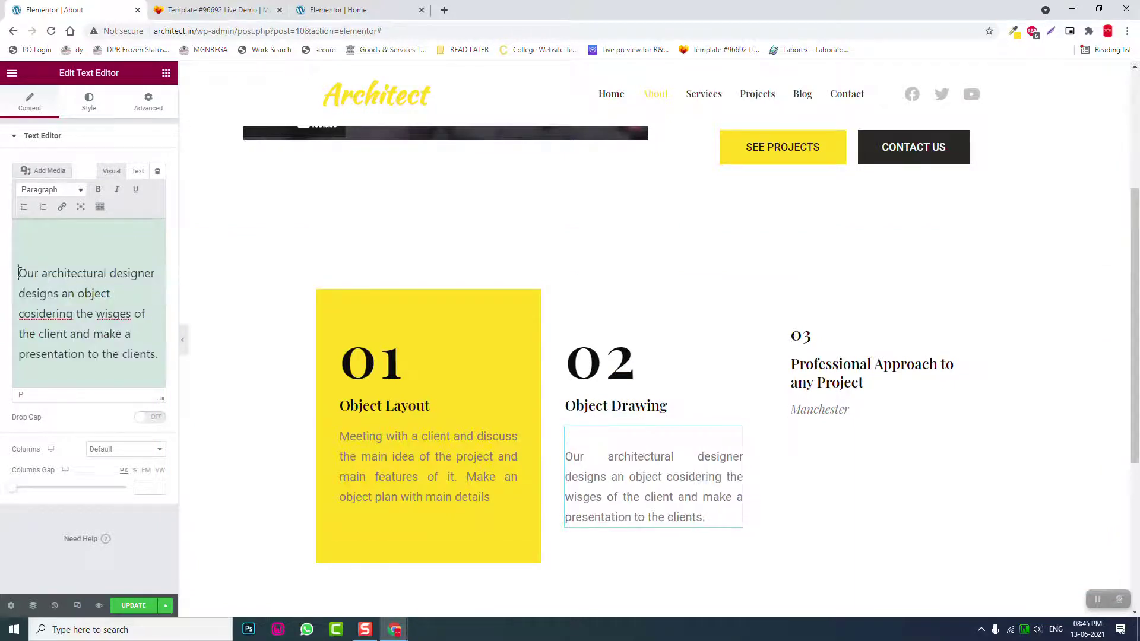
key("BackSpace")
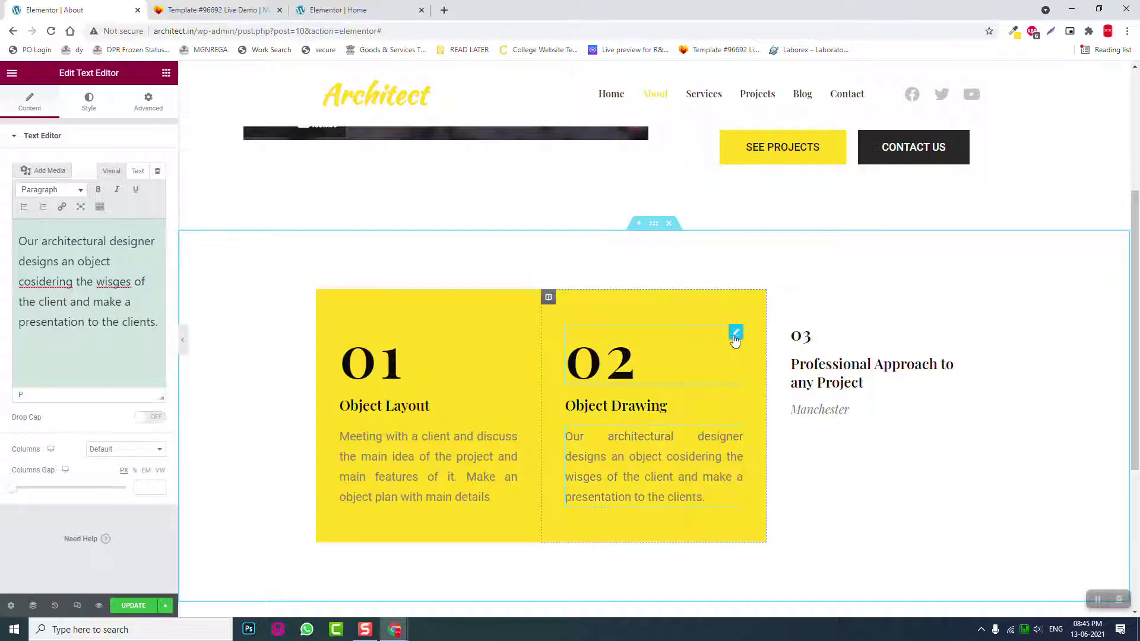
Apply the second card's "02" heading style to the third card's "03" heading
right_click(735, 340)
left_click(766, 386)
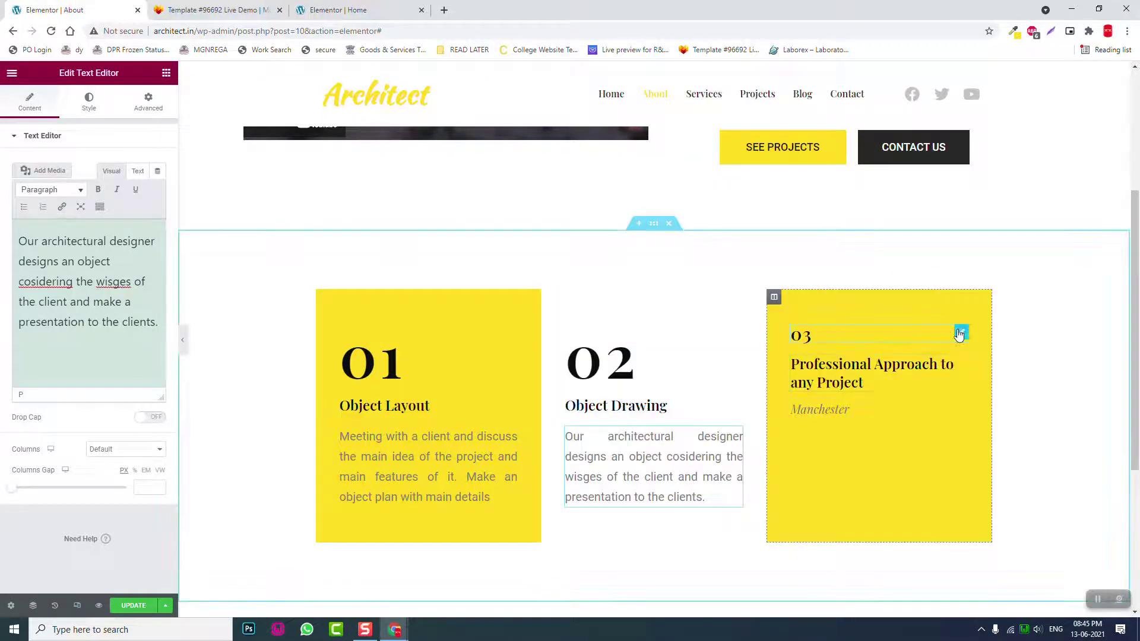
right_click(960, 335)
left_click(989, 407)
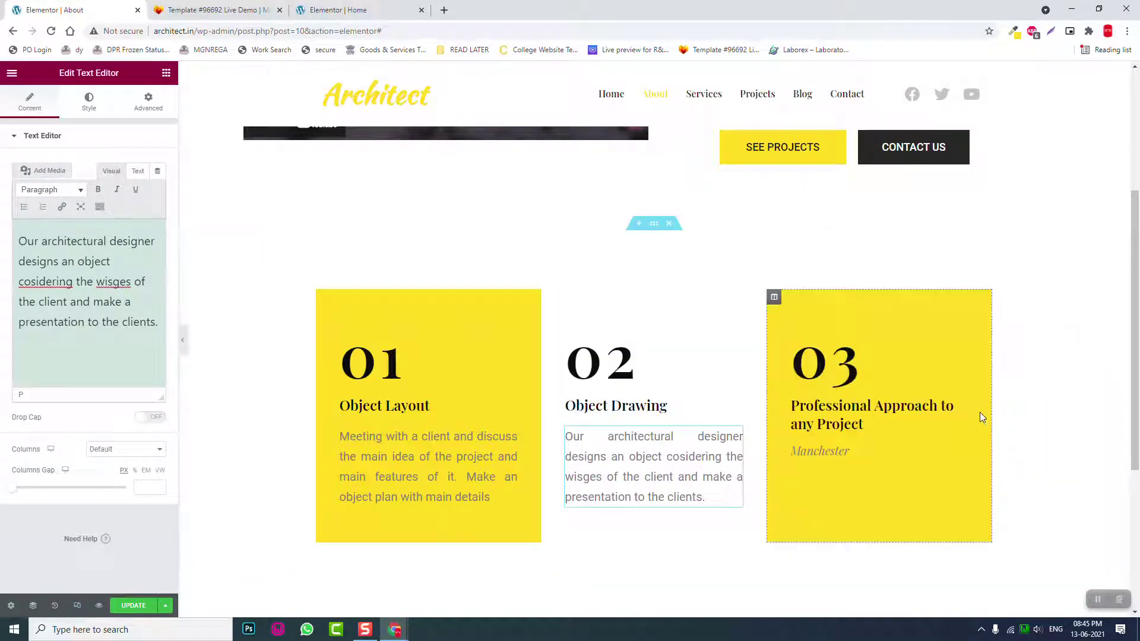
Replace the third card's title with the demo's "Completed Work"
left_click(257, 4)
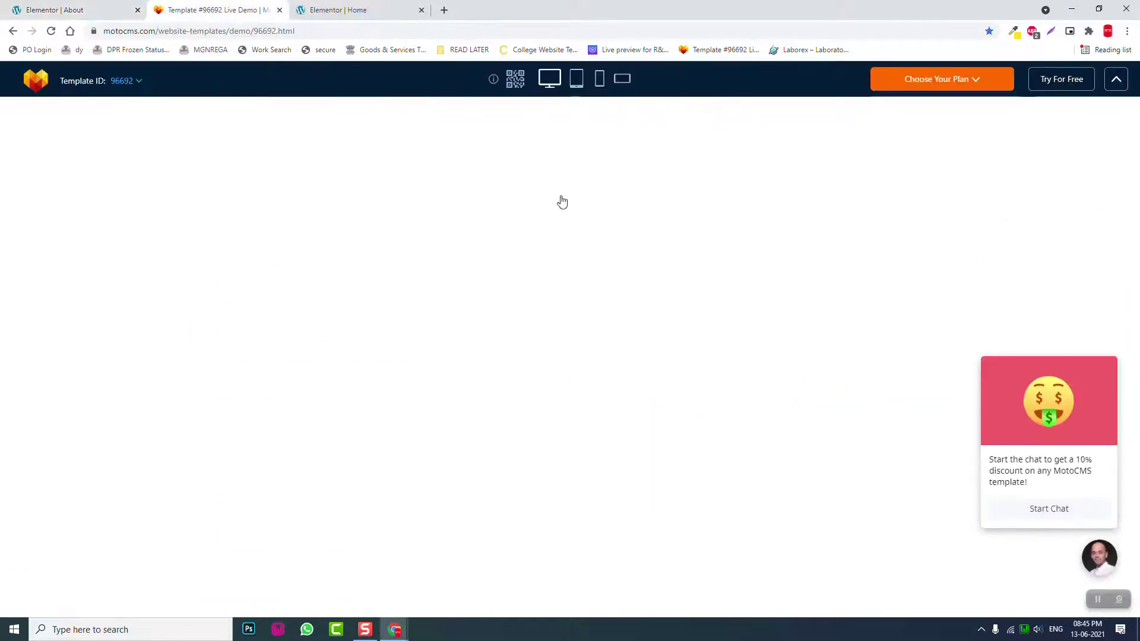
left_click_drag(834, 331, 694, 335)
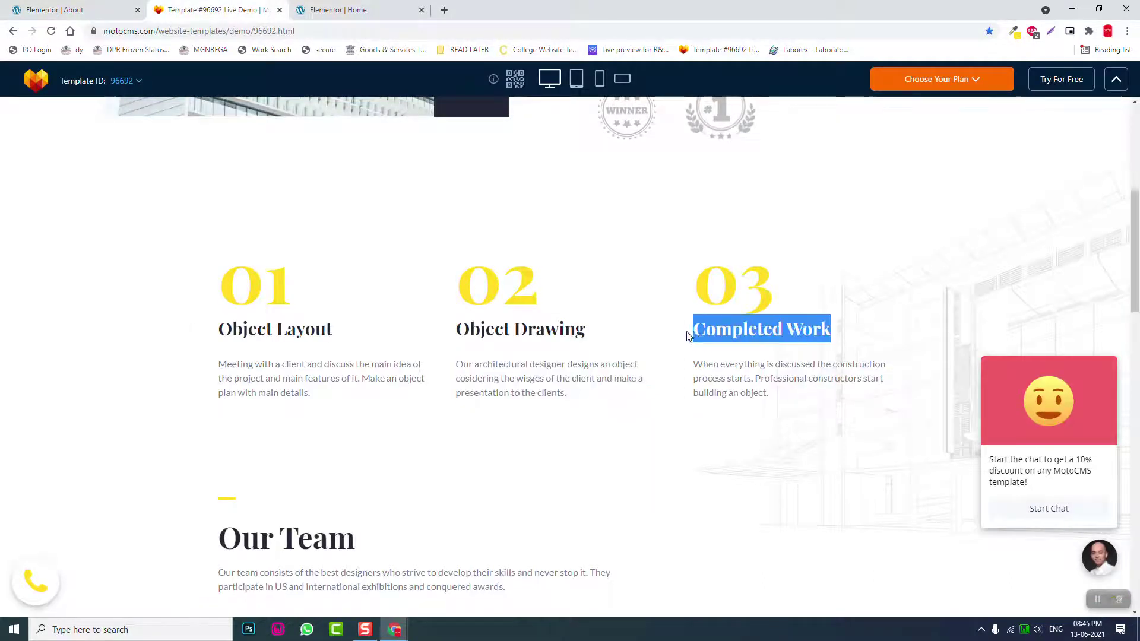
left_click(83, 9)
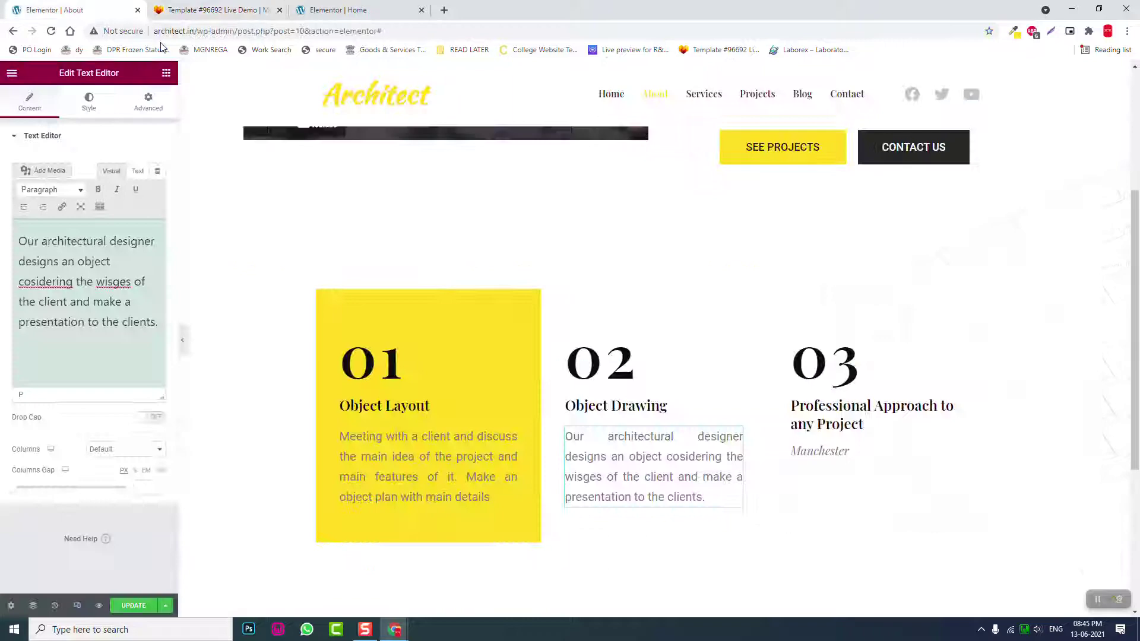
left_click(824, 413)
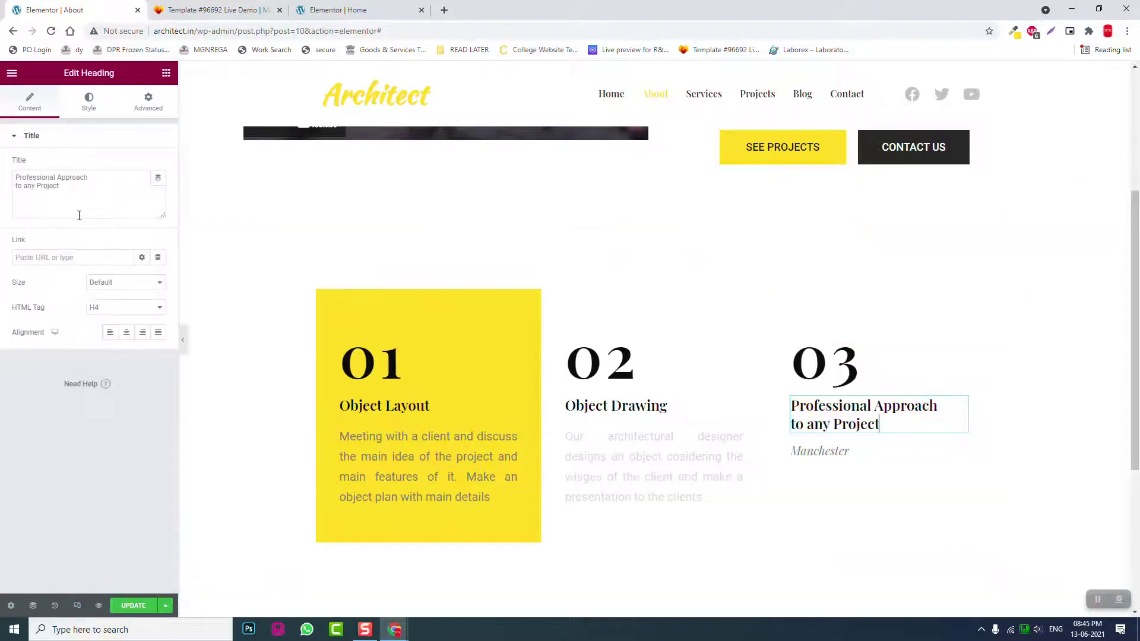
triple_click(67, 178)
key("ctrl+v")
Copy the demo's third paragraph beginning "When everything is discussed" and delete the third card's "Manchester" heading
left_click(205, 11)
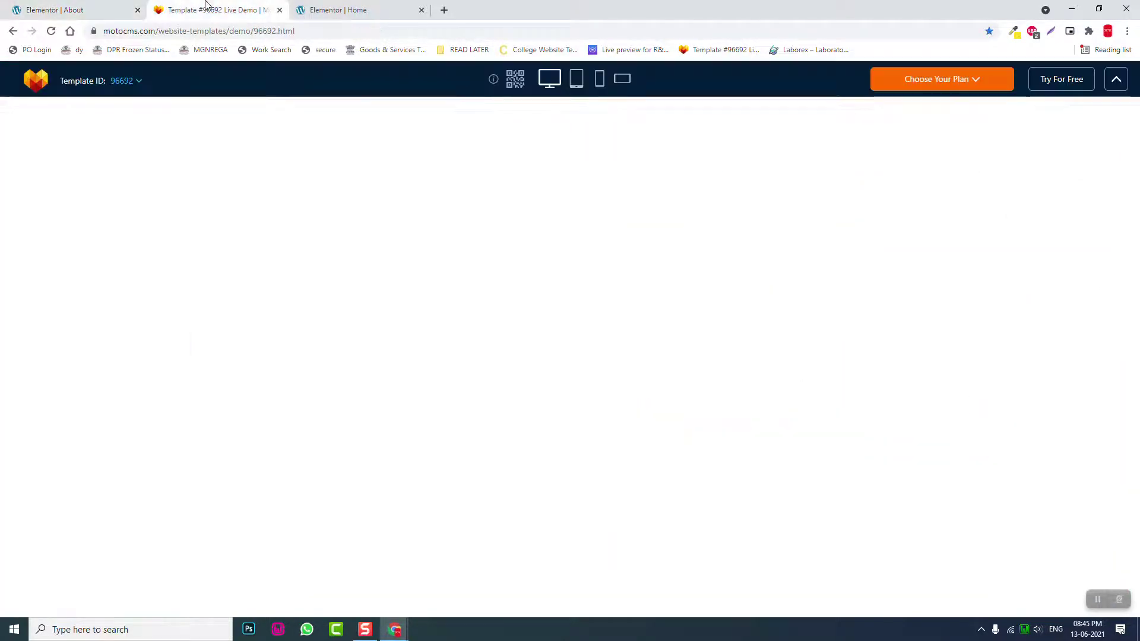
left_click_drag(694, 363, 792, 400)
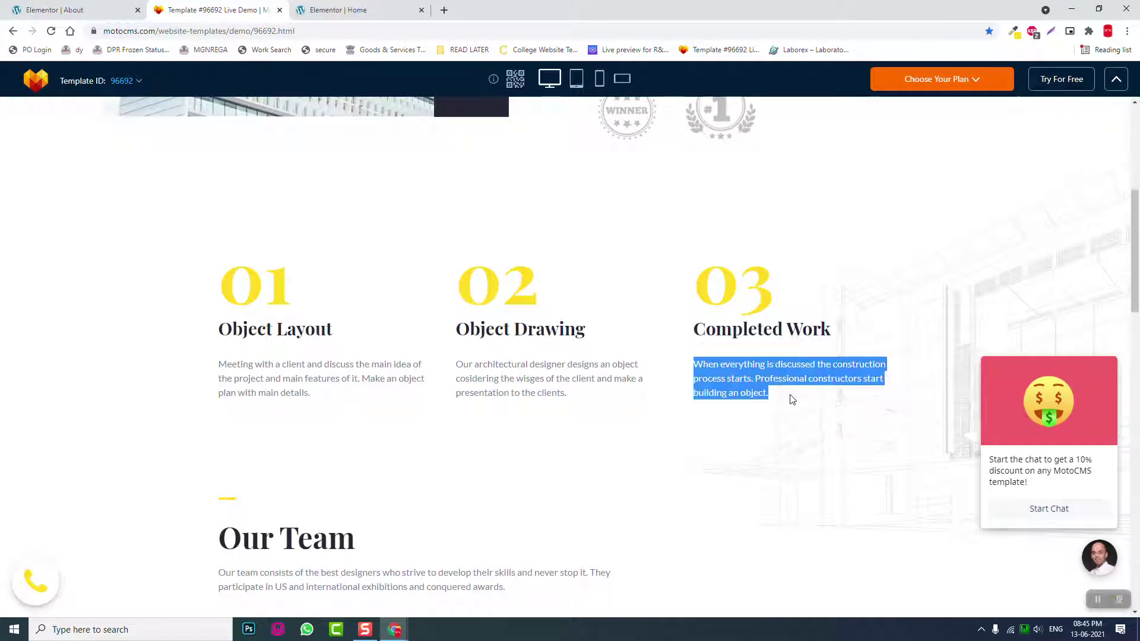
left_click(76, 9)
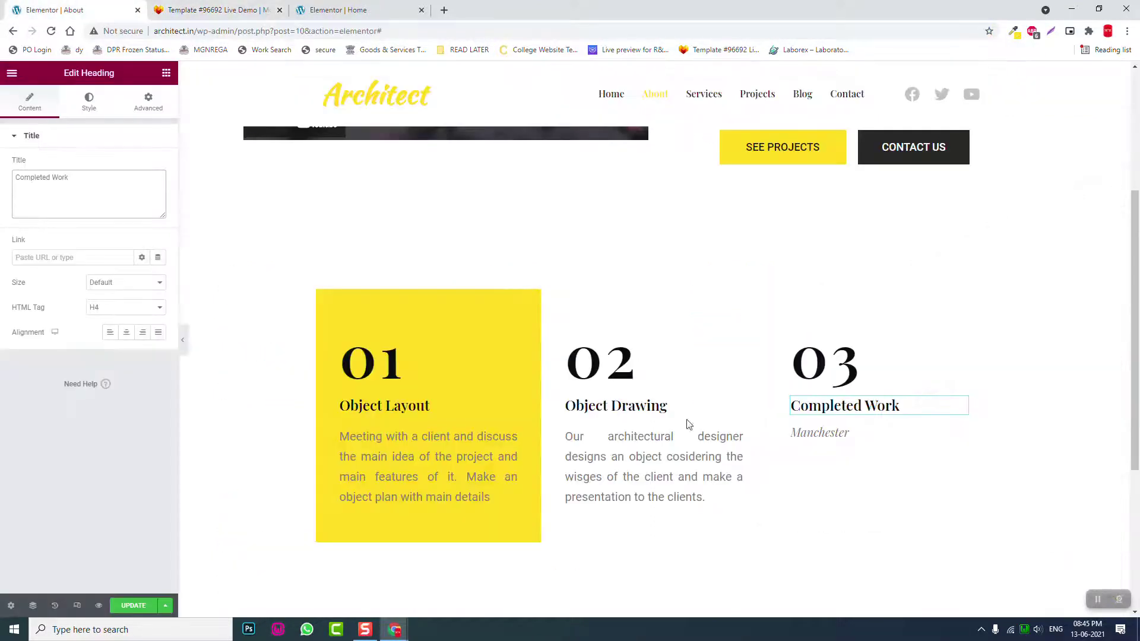
left_click(828, 442)
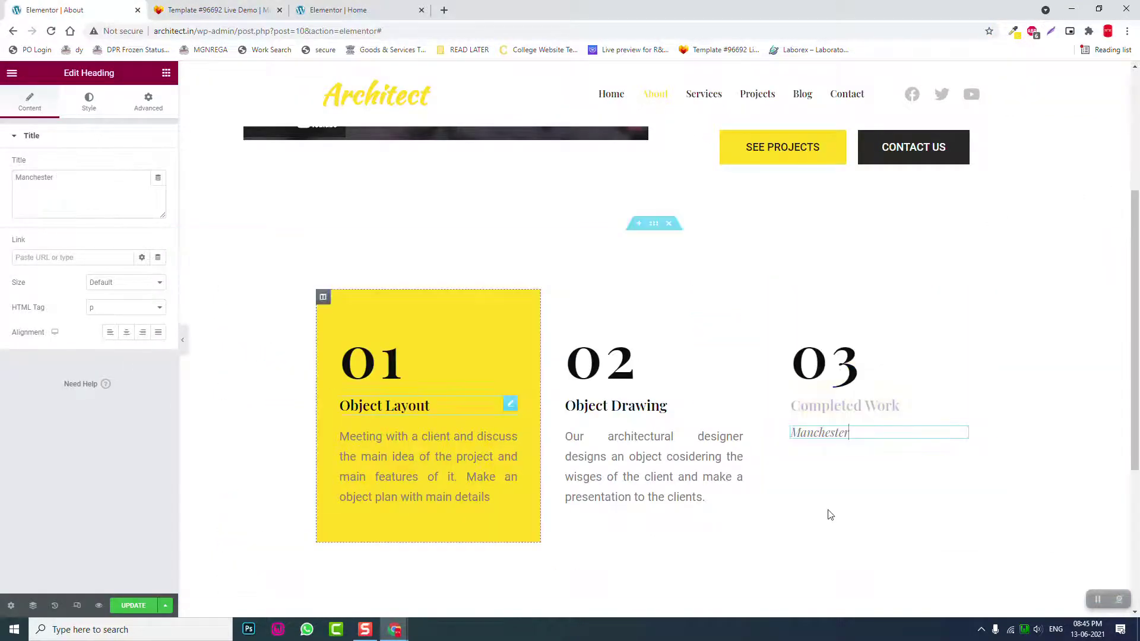
right_click(964, 437)
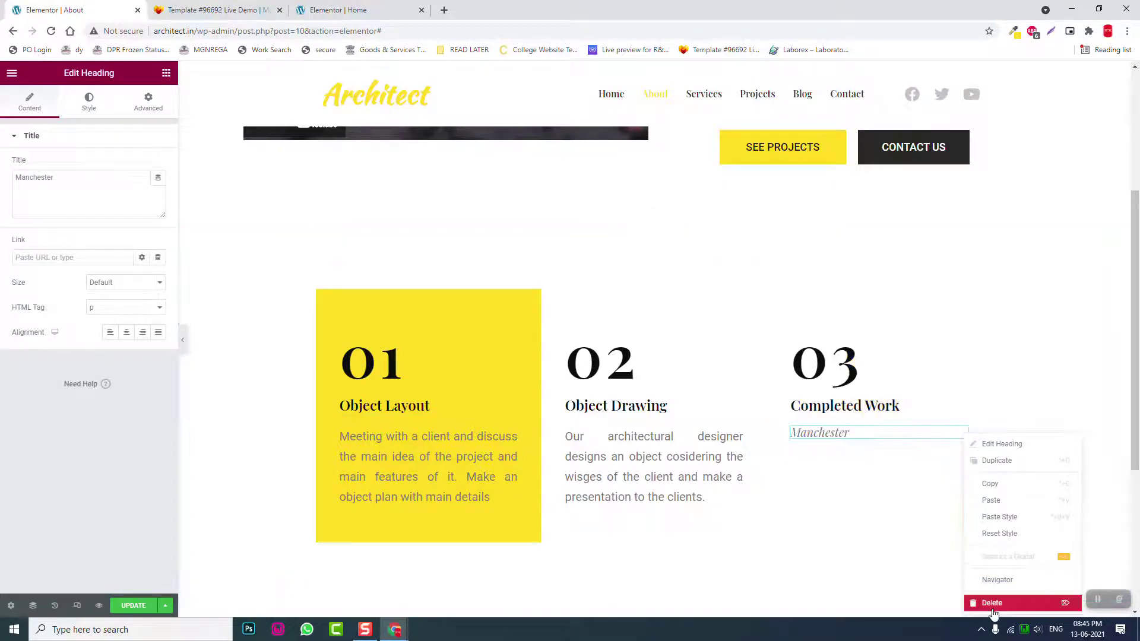
left_click(990, 603)
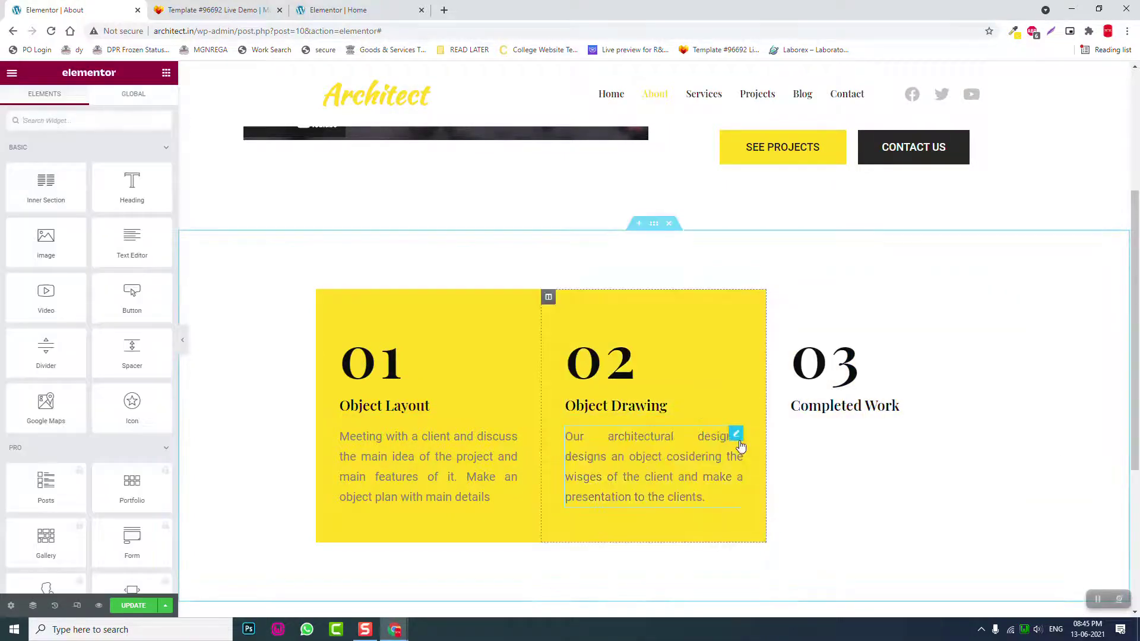
Duplicate the second card's paragraph widget, move the copy below "Completed Work" and replace its text with the copied demo paragraph
right_click(739, 444)
left_click(760, 462)
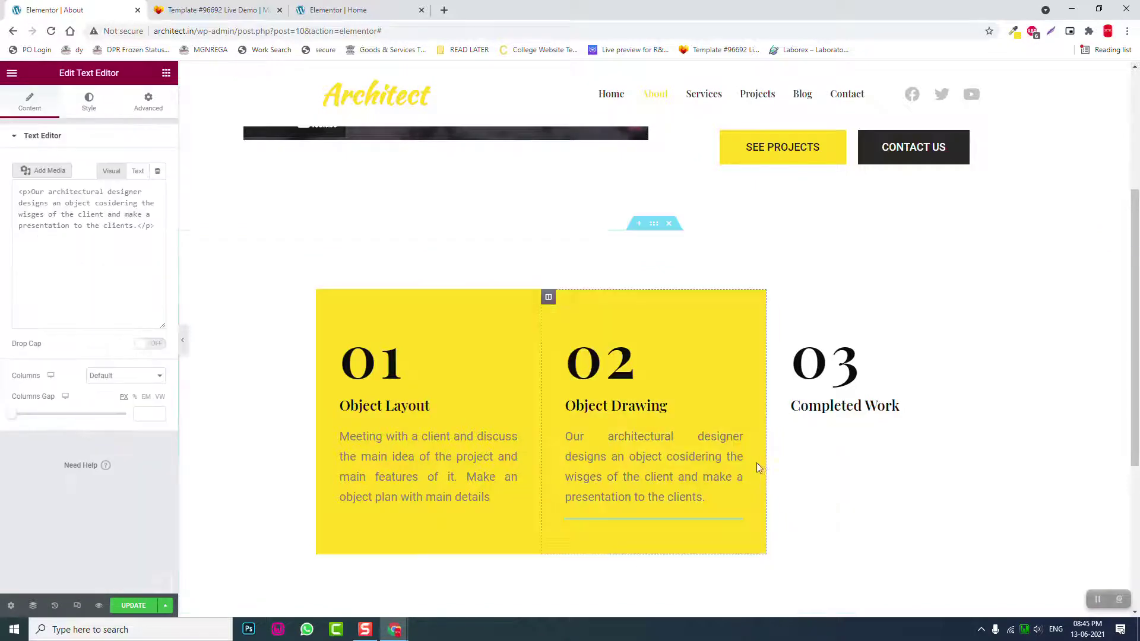
left_click_drag(780, 496, 837, 432)
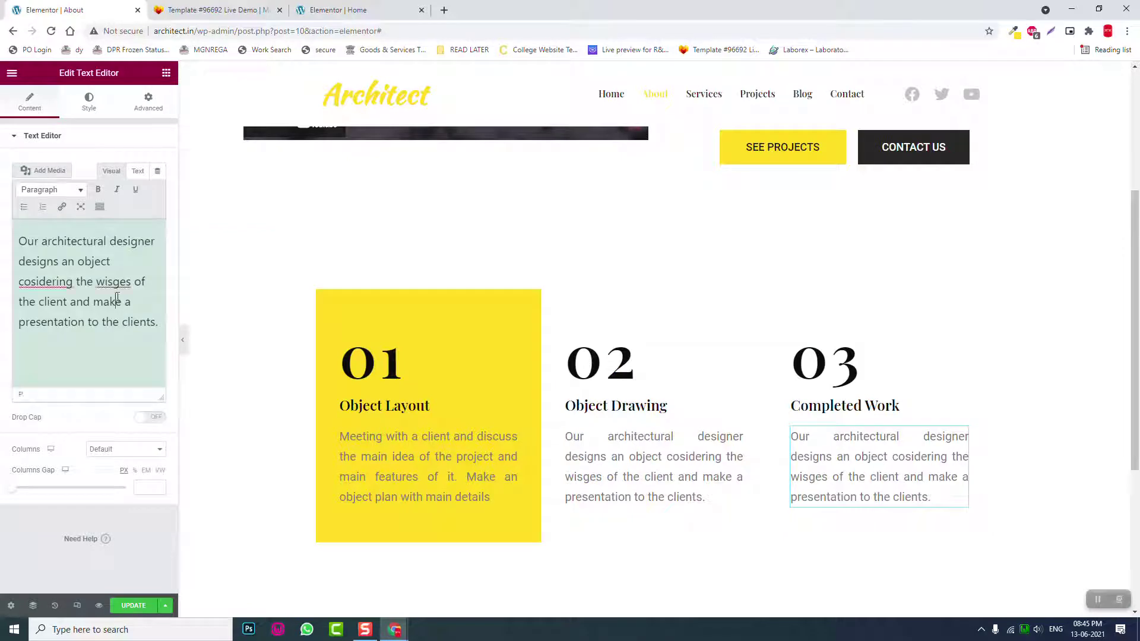
key("ctrl+a")
key("ctrl+v")
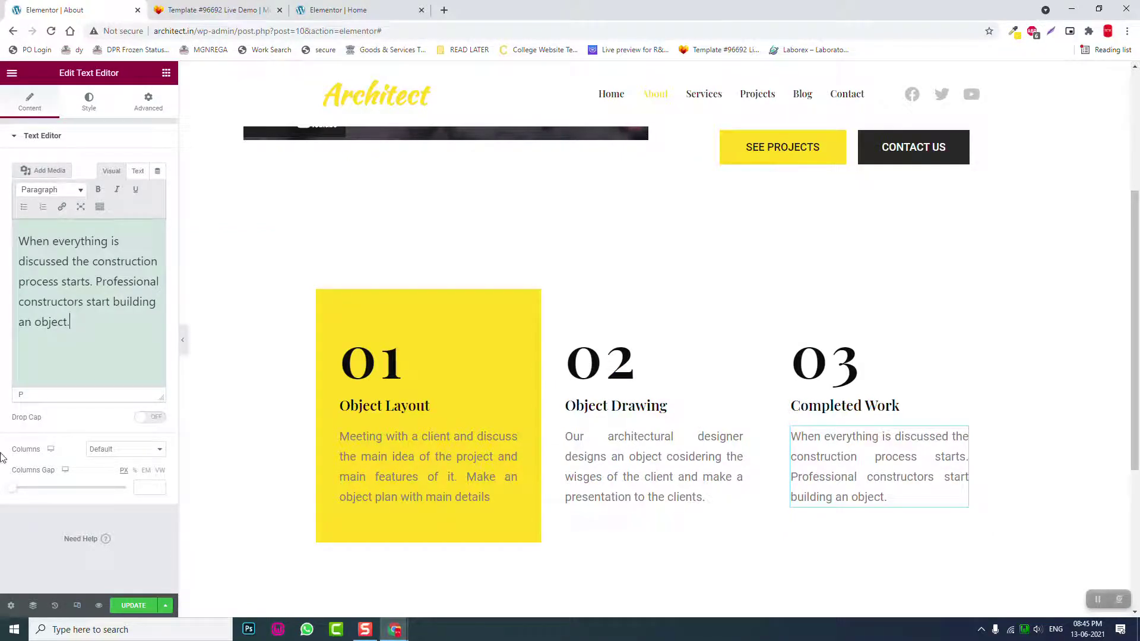
Review the three-card section at full page width with the editing panel hidden, and restore the panel
left_click(184, 342)
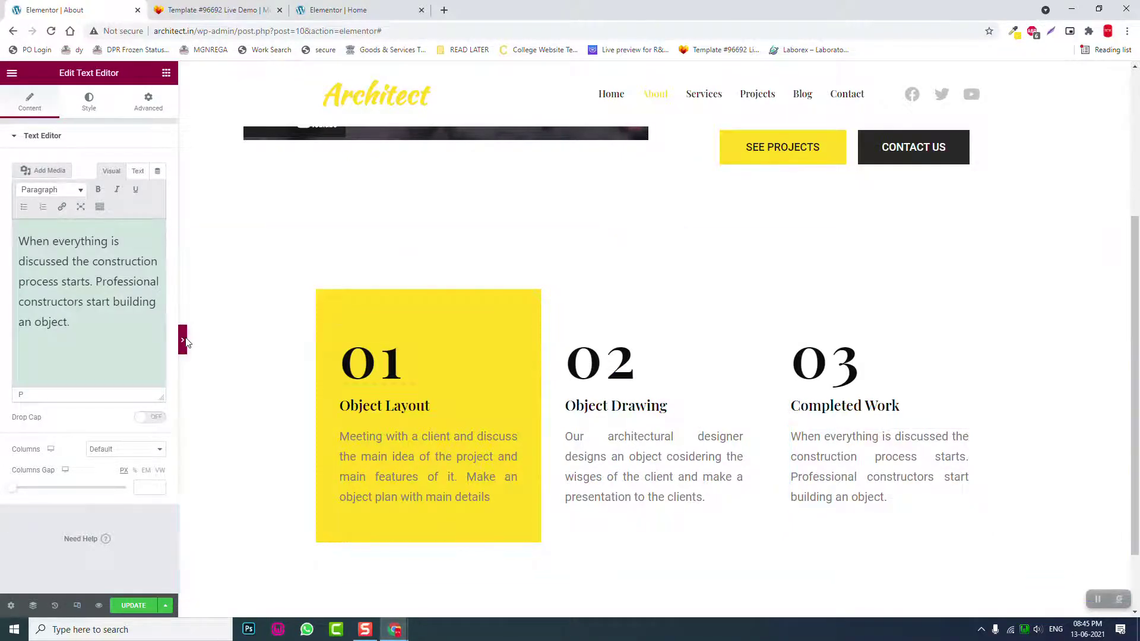
left_click(184, 341)
scroll(176, 327, "down", 1)
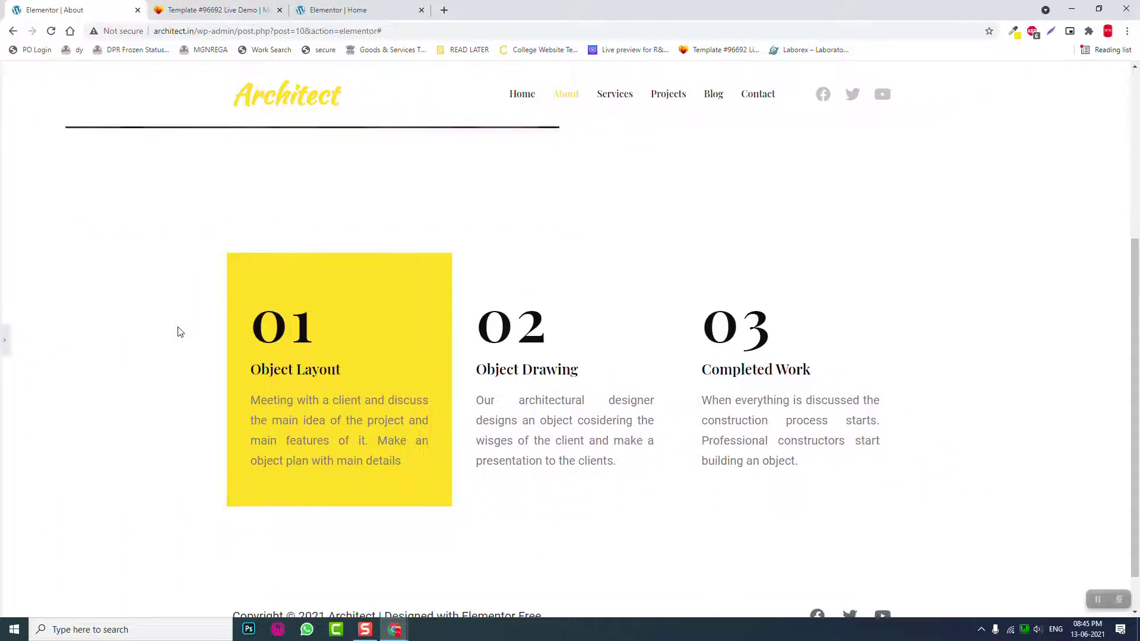
left_click(3, 343)
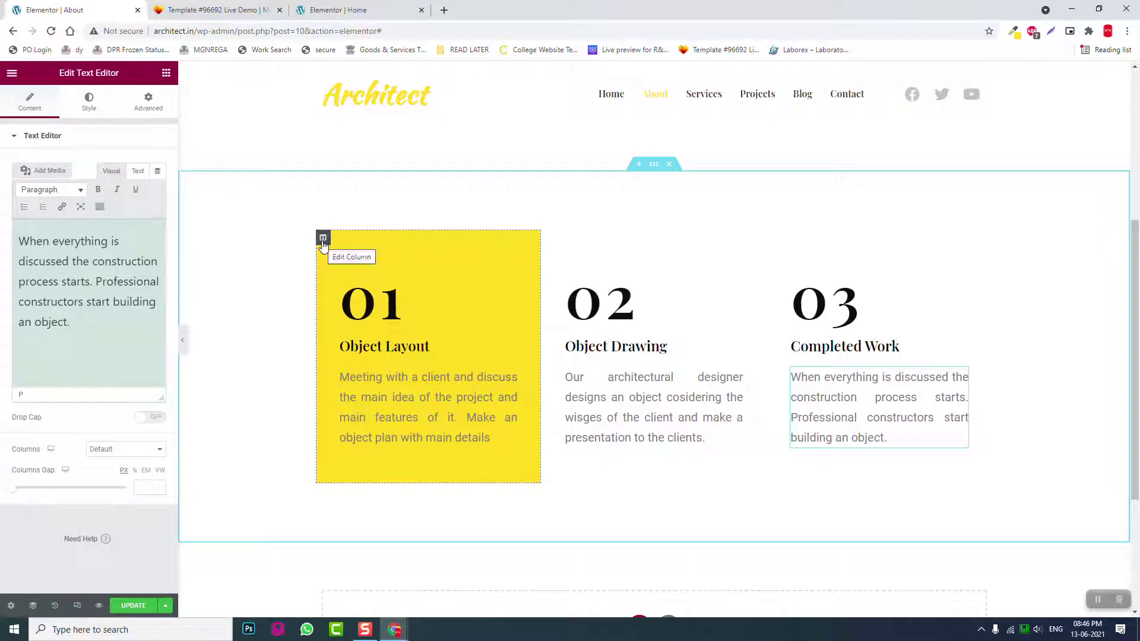
Copy the first card's column and paste its yellow-background style onto the second card's column
right_click(325, 240)
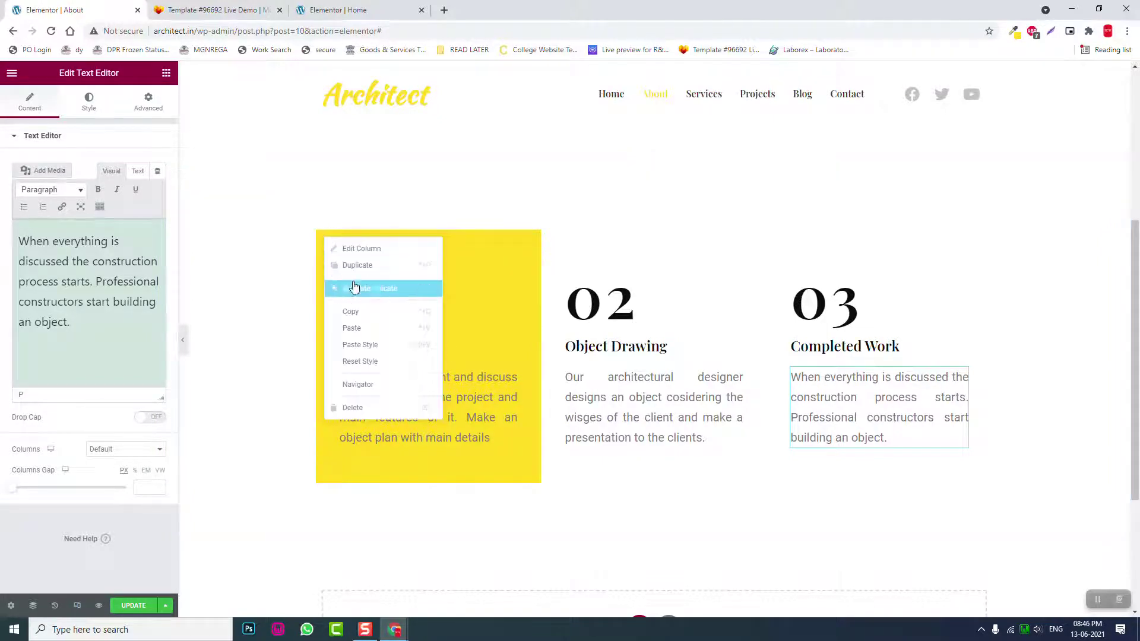
left_click(378, 310)
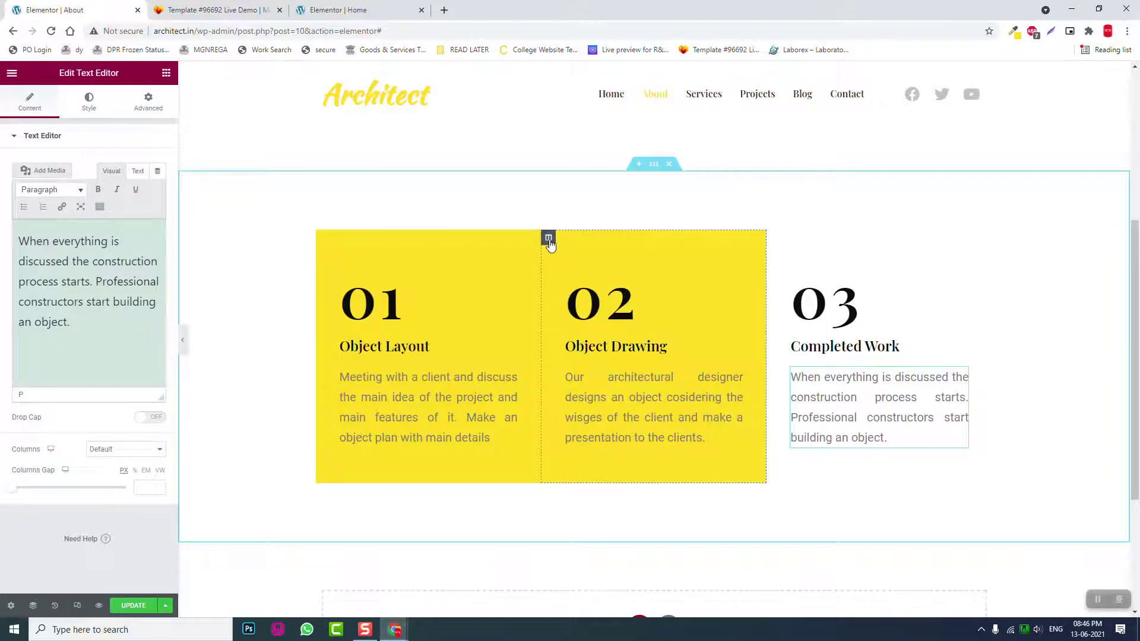
right_click(547, 240)
left_click(585, 347)
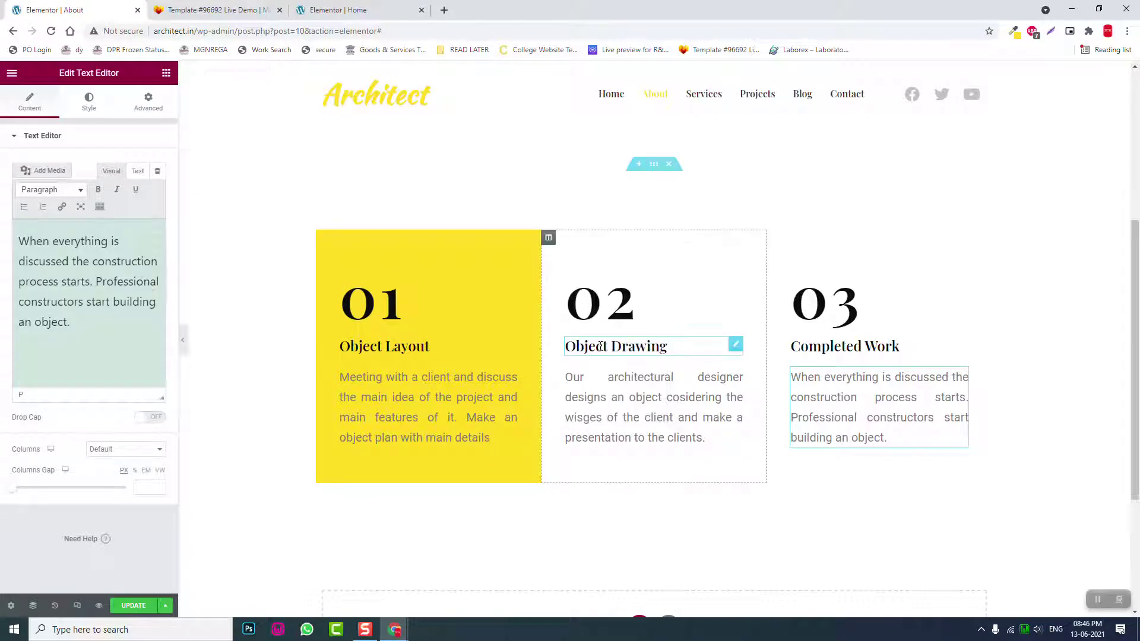
key("ctrl+shift+v")
Paste the third card's plain column style onto the first card's column and check the cards at full page width
right_click(776, 240)
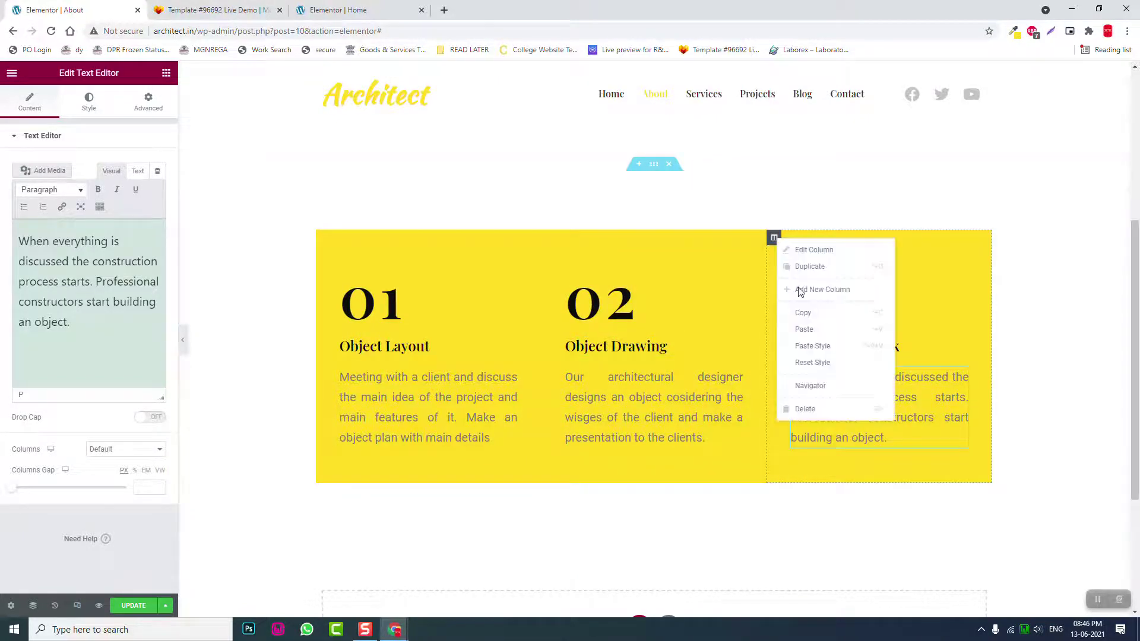
left_click(814, 362)
right_click(322, 238)
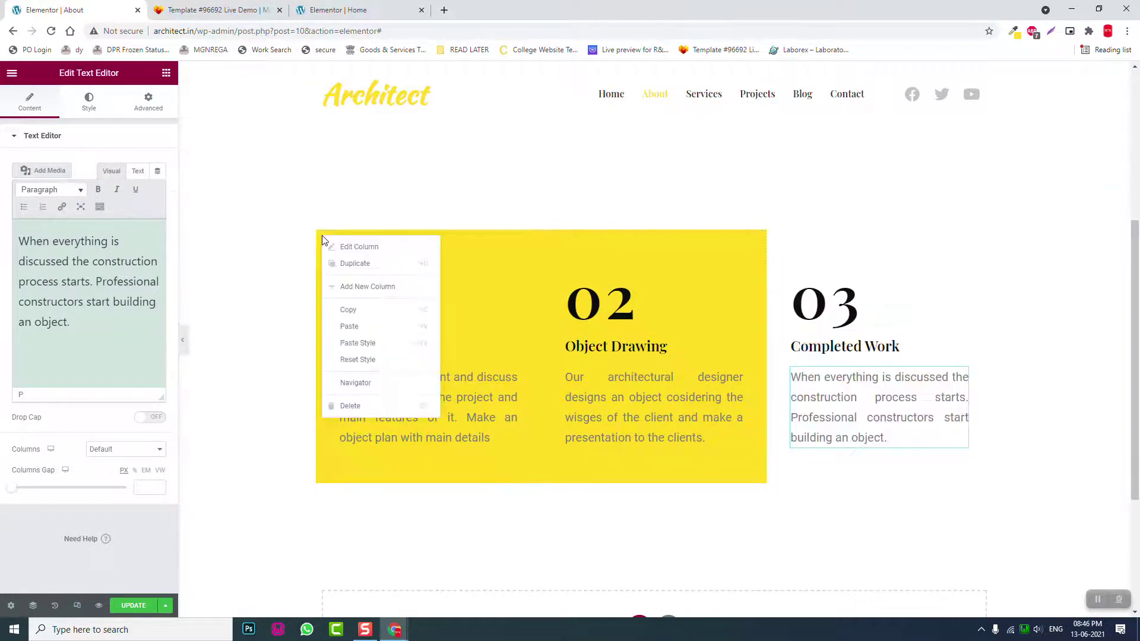
left_click(369, 332)
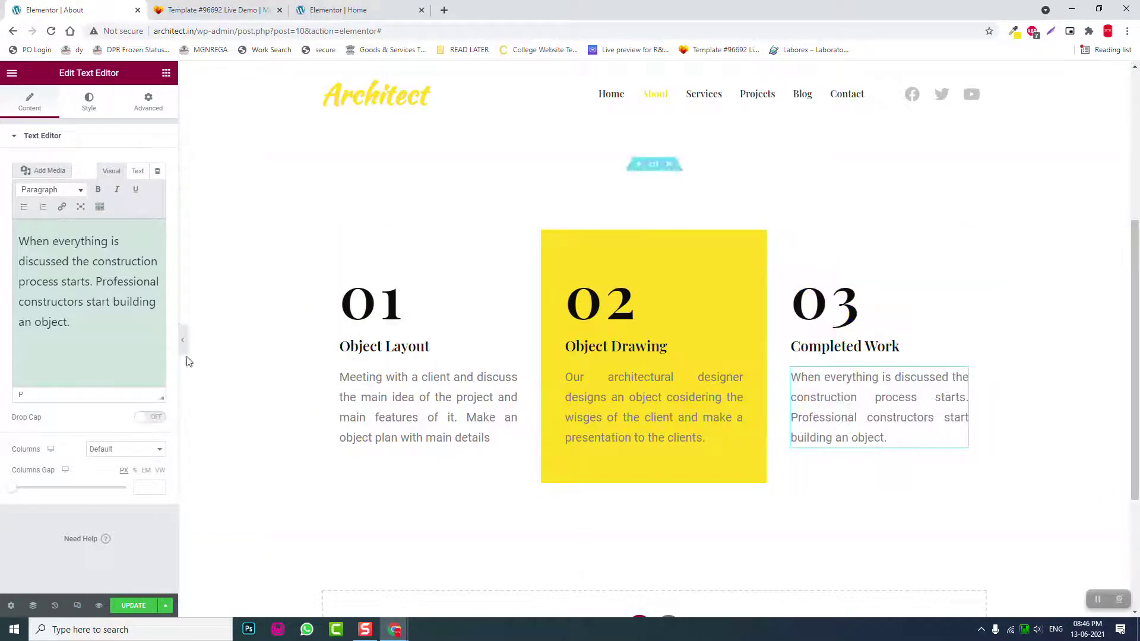
left_click(182, 340)
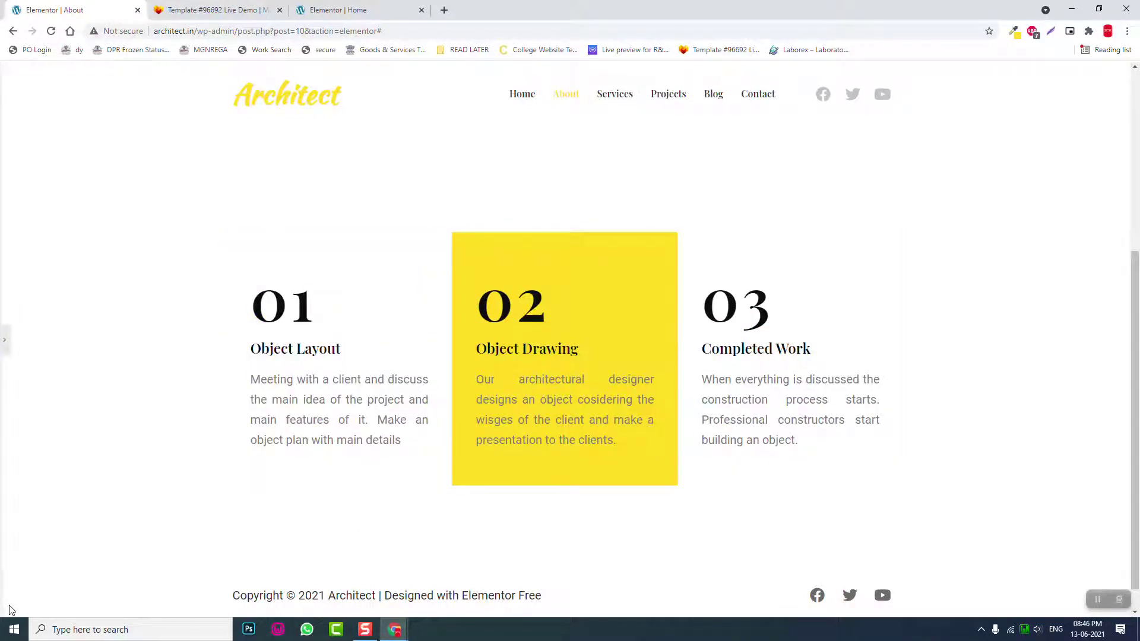
left_click(5, 339)
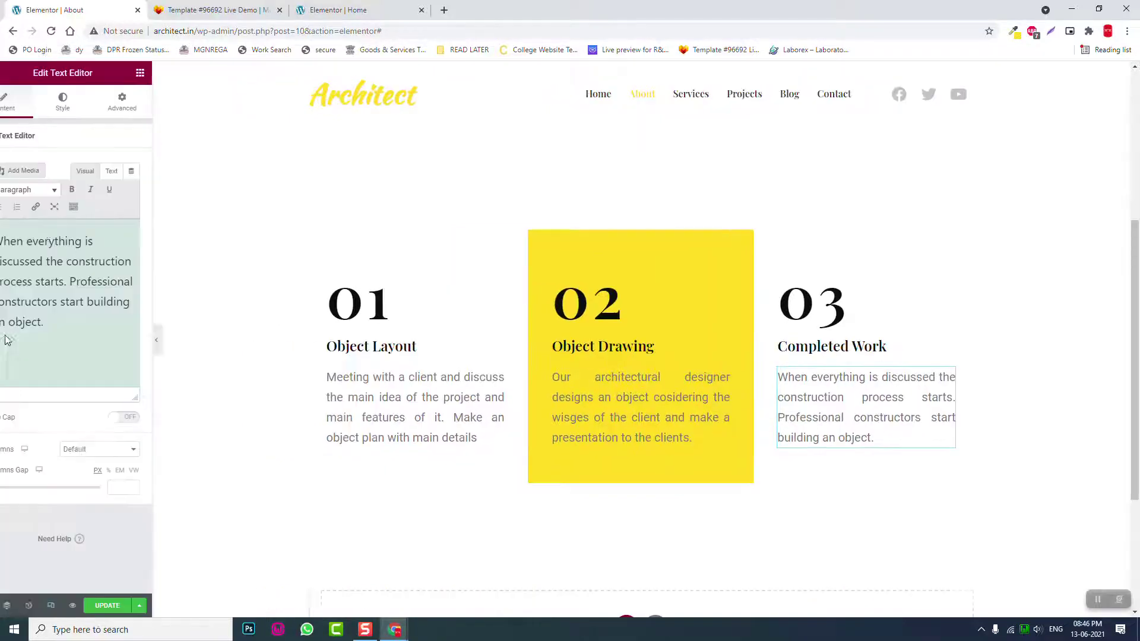
Examine the demo's Our Team section below its three numbered items
left_click(190, 8)
scroll(409, 300, "down", 6)
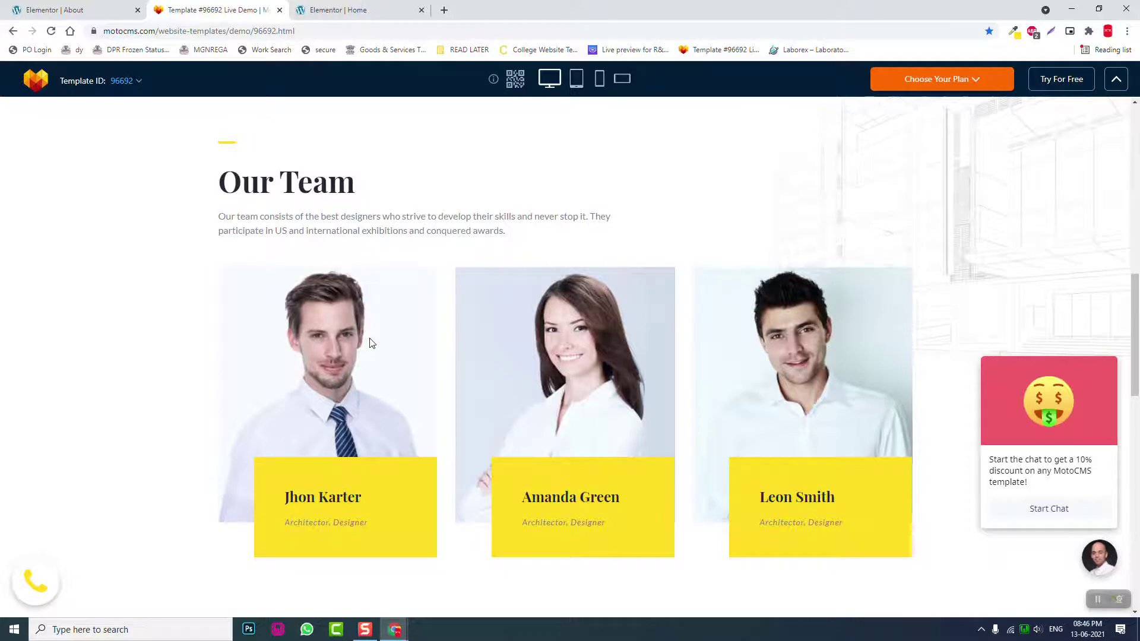
scroll(371, 341, "up", 1)
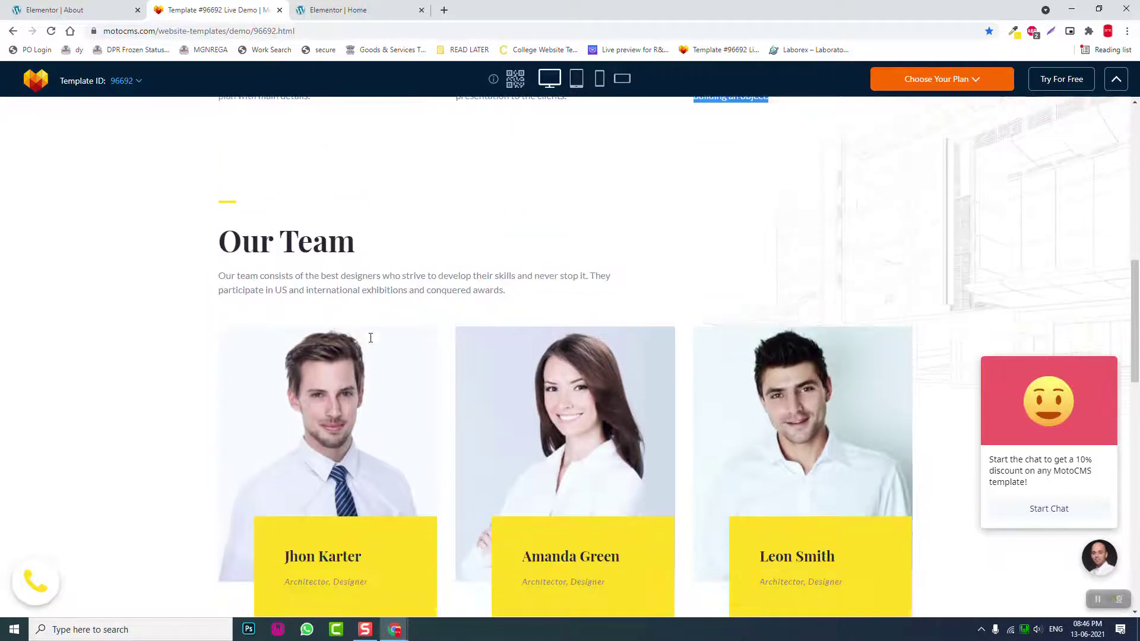
scroll(323, 270, "up", 2)
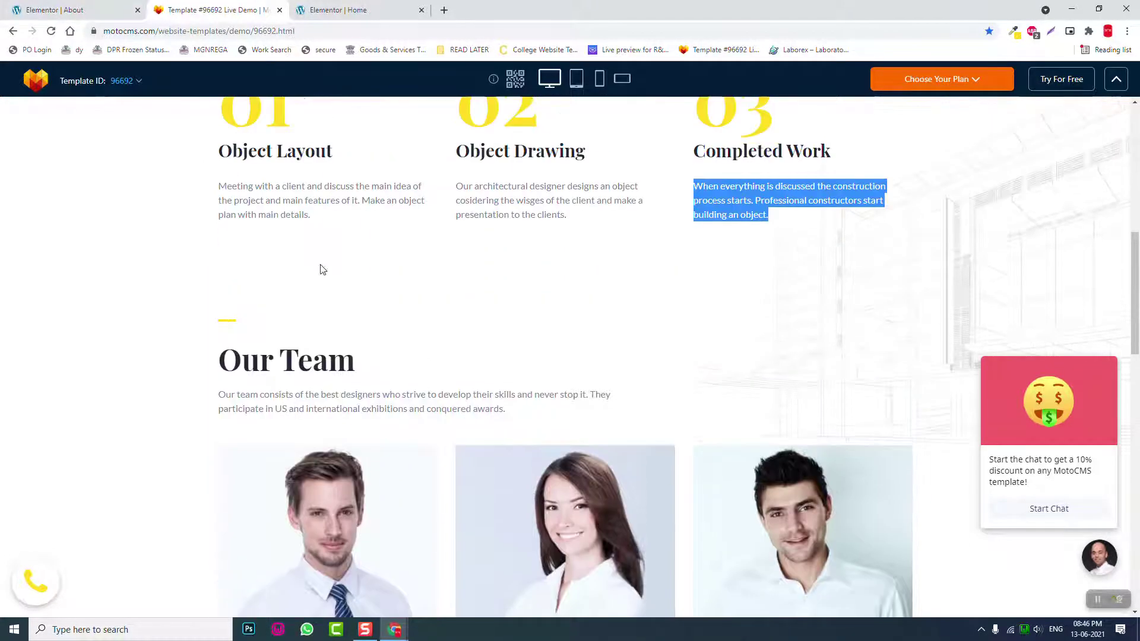
Look through the Home page for a reusable layout and copy its "Make with Love All What We Do" section
left_click(129, 8)
left_click(214, 9)
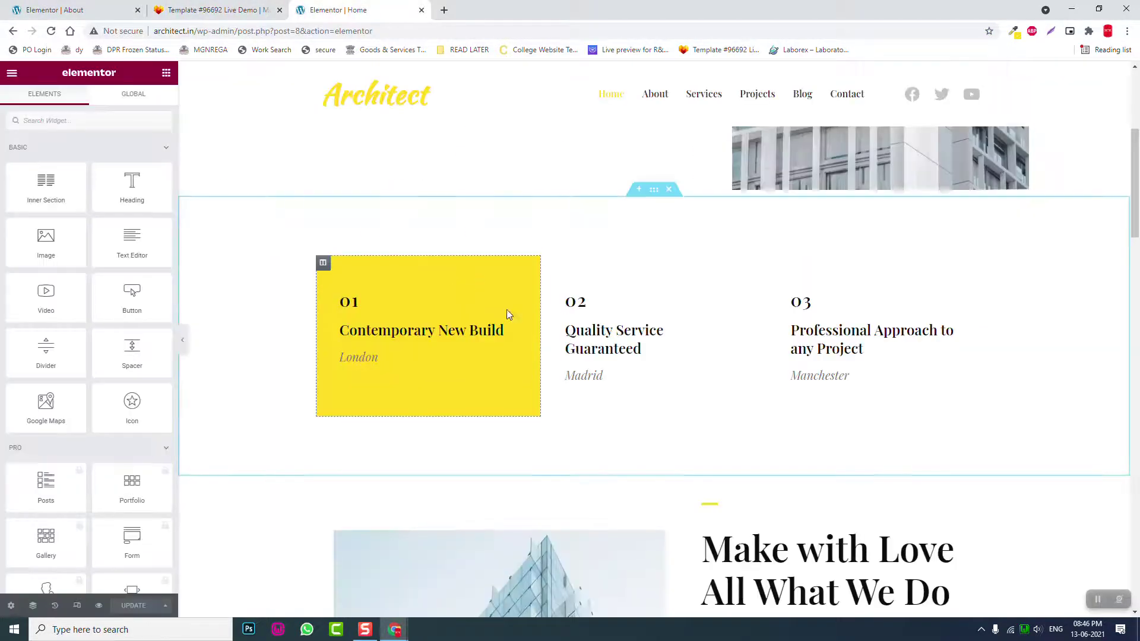
scroll(593, 351, "down", 6)
scroll(598, 351, "down", 5)
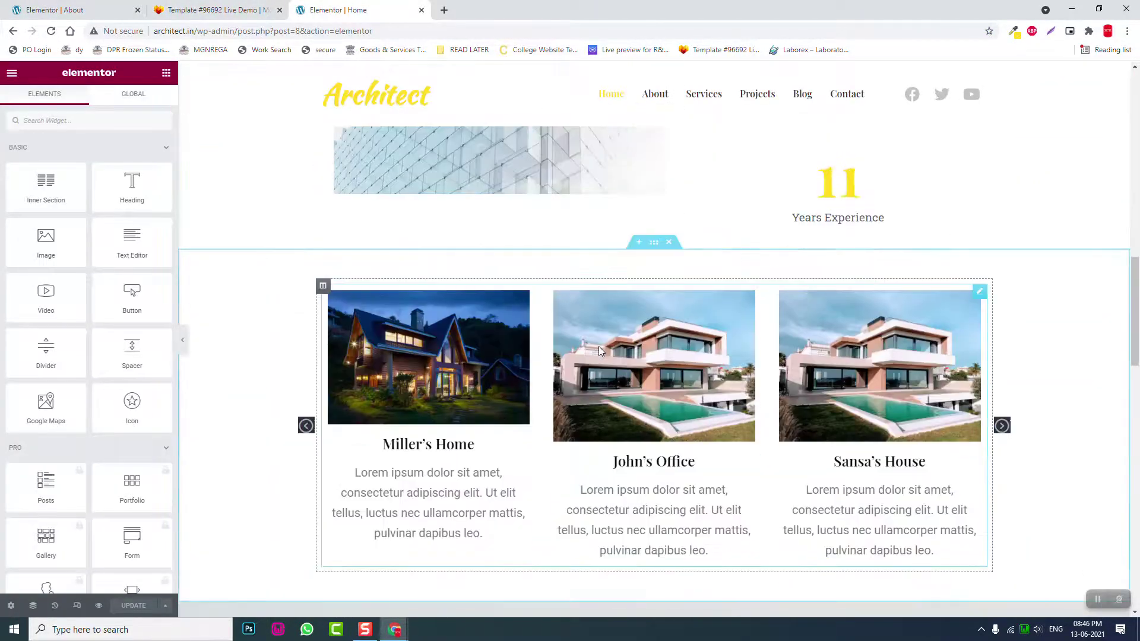
scroll(600, 349, "down", 6)
scroll(601, 346, "up", 10)
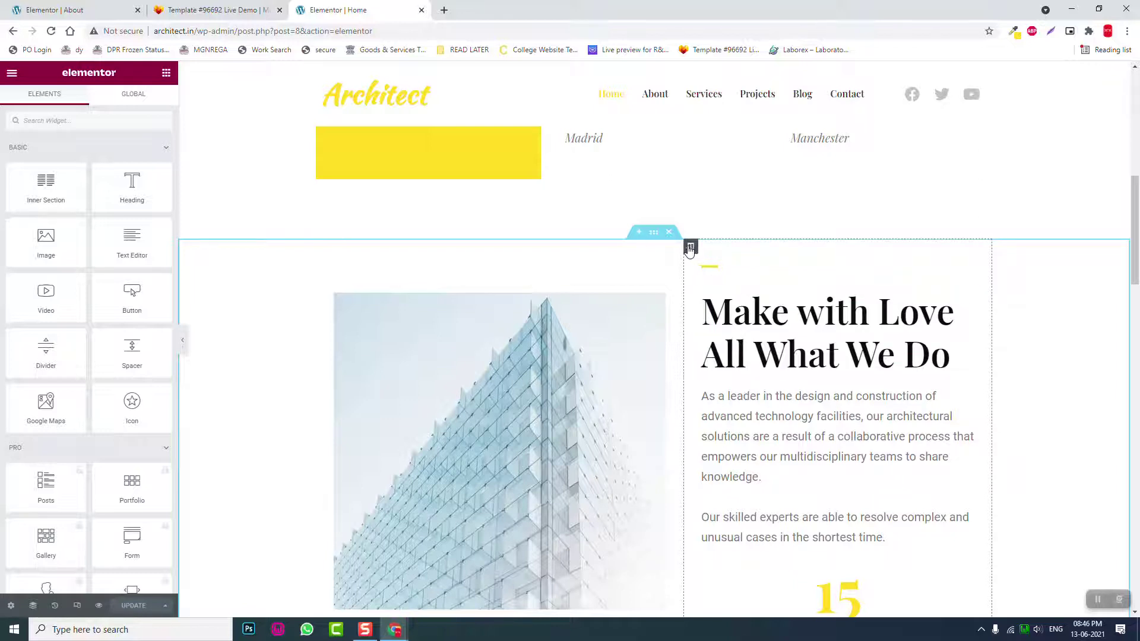
right_click(656, 233)
left_click(688, 284)
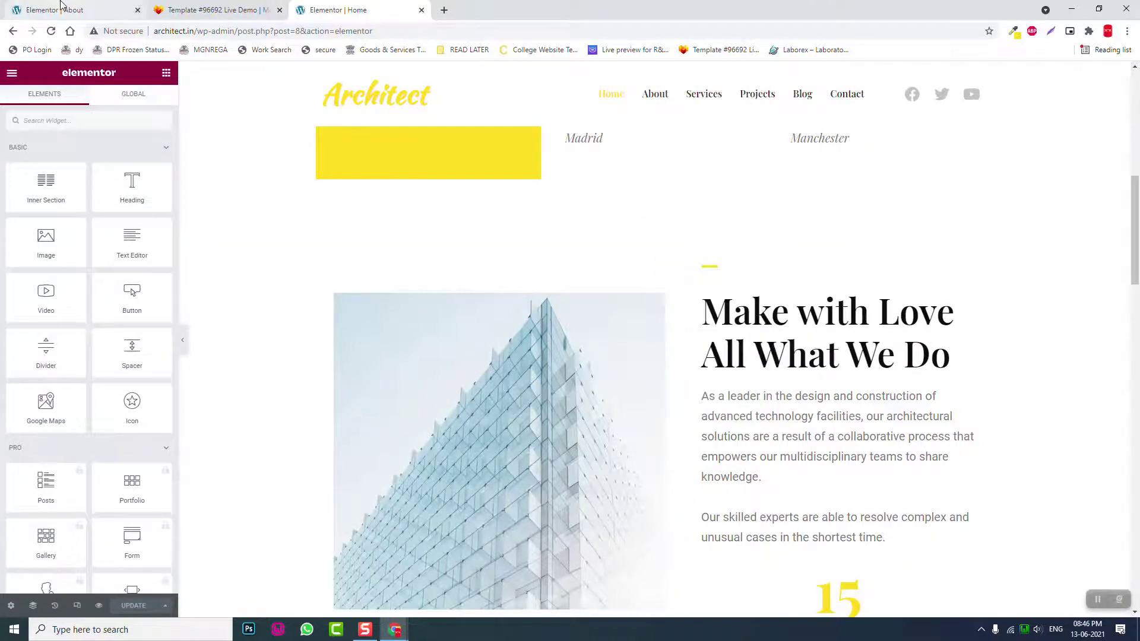
Paste the copied section below the three cards on the About page and delete its building image column
left_click(60, 10)
scroll(715, 451, "down", 3)
right_click(745, 429)
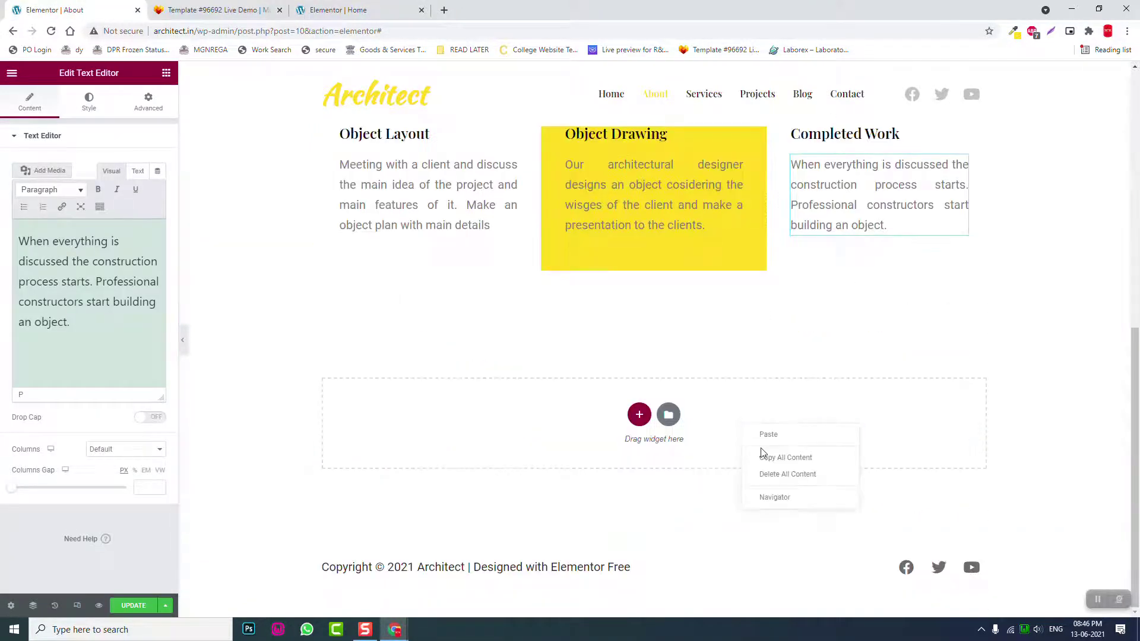
left_click(766, 438)
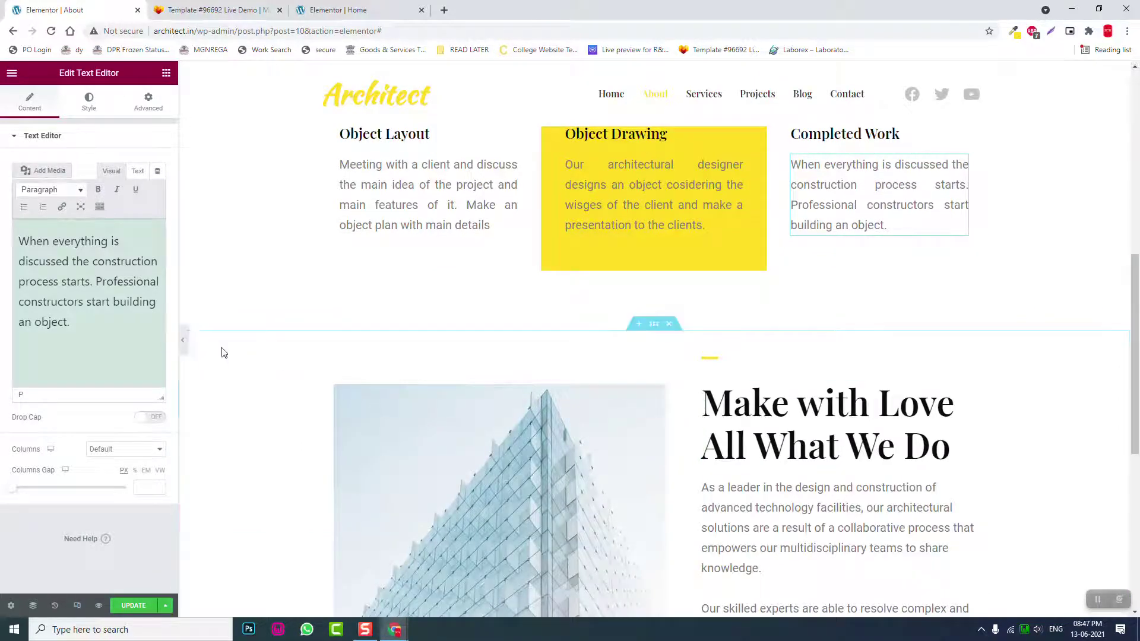
right_click(338, 354)
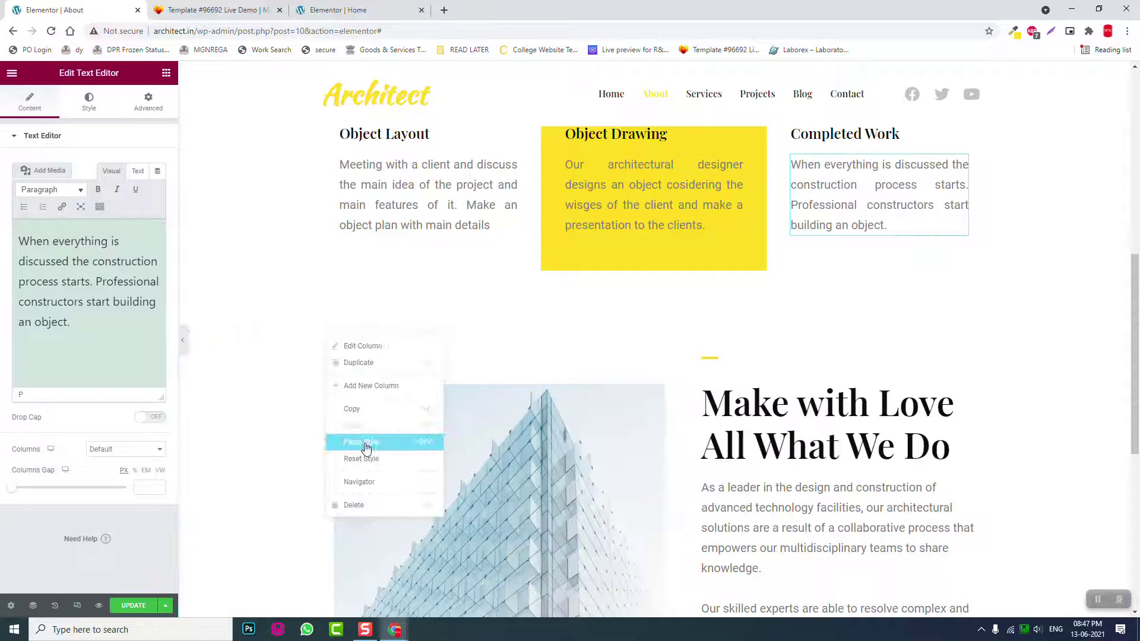
left_click(368, 505)
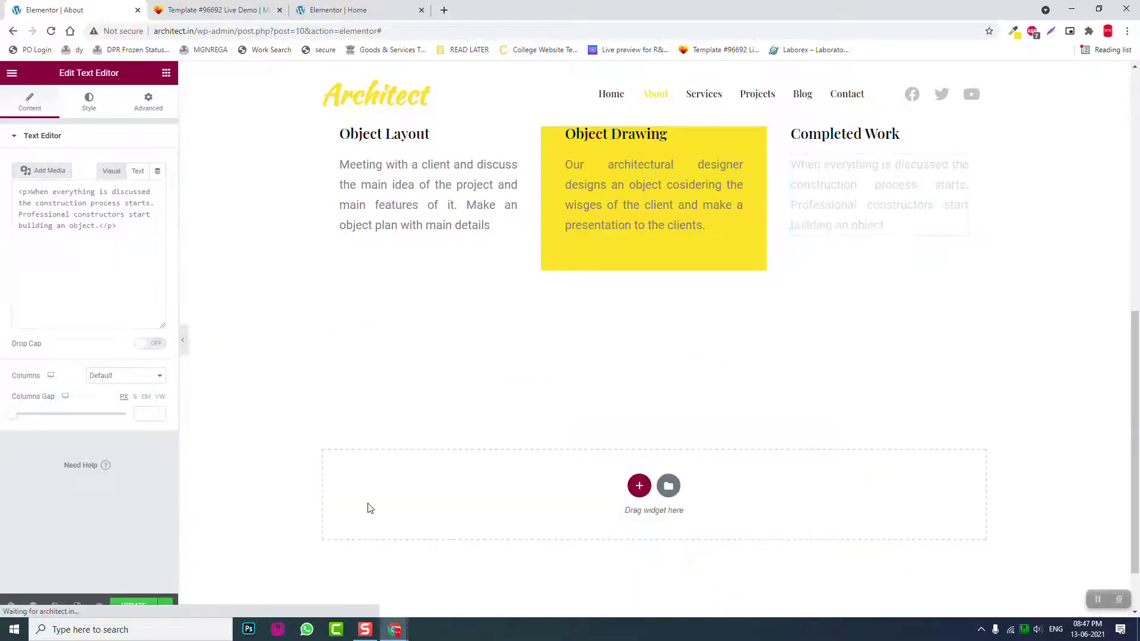
Replace the pasted section's heading "Make with Love All What We Do" with the demo's "Our Team"
left_click(214, 10)
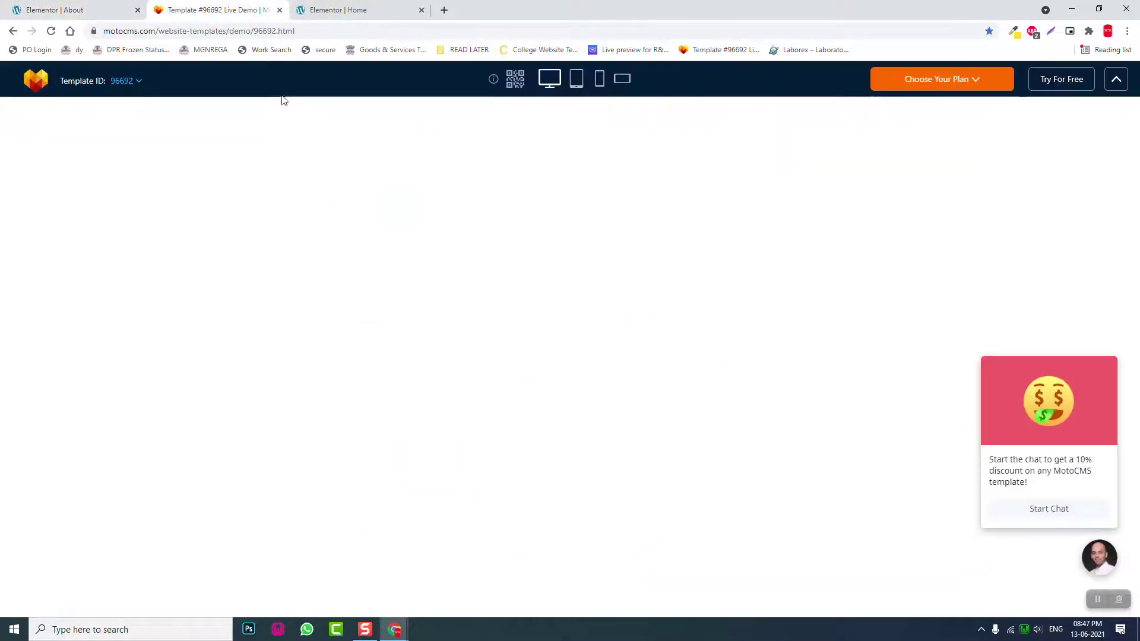
left_click_drag(355, 368, 211, 362)
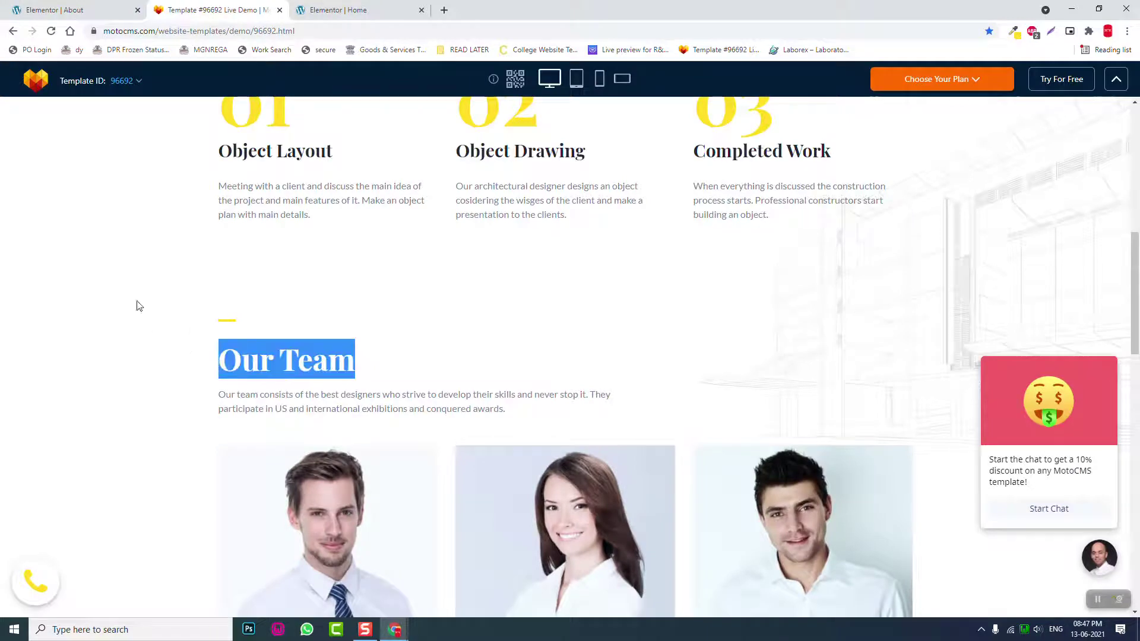
left_click(56, 9)
left_click(376, 402)
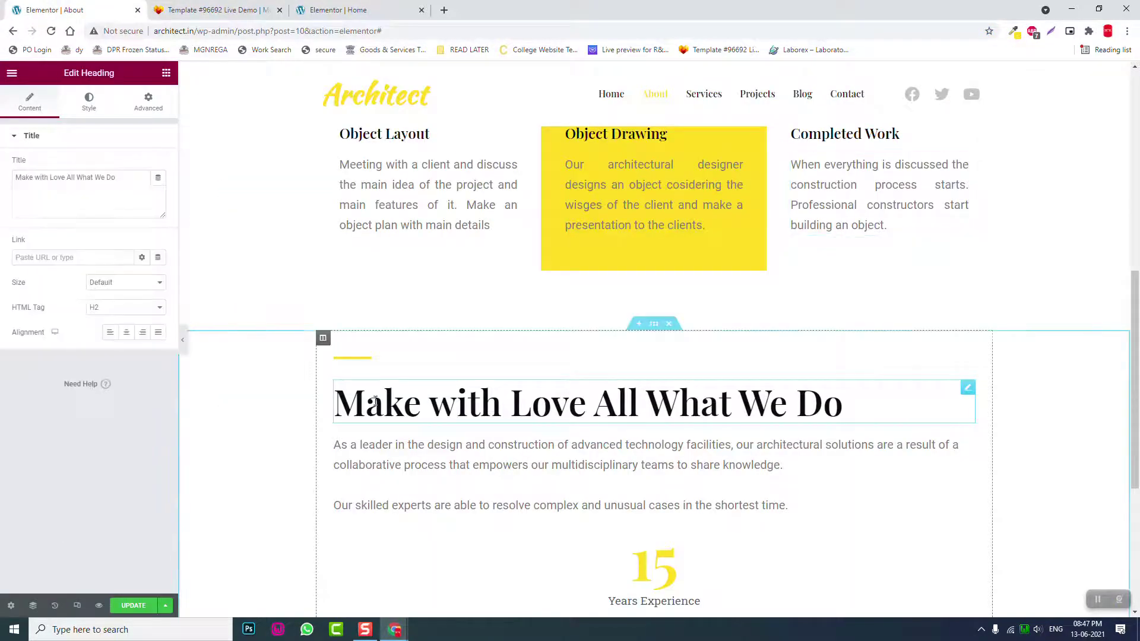
key("ctrl+a")
key("ctrl+v")
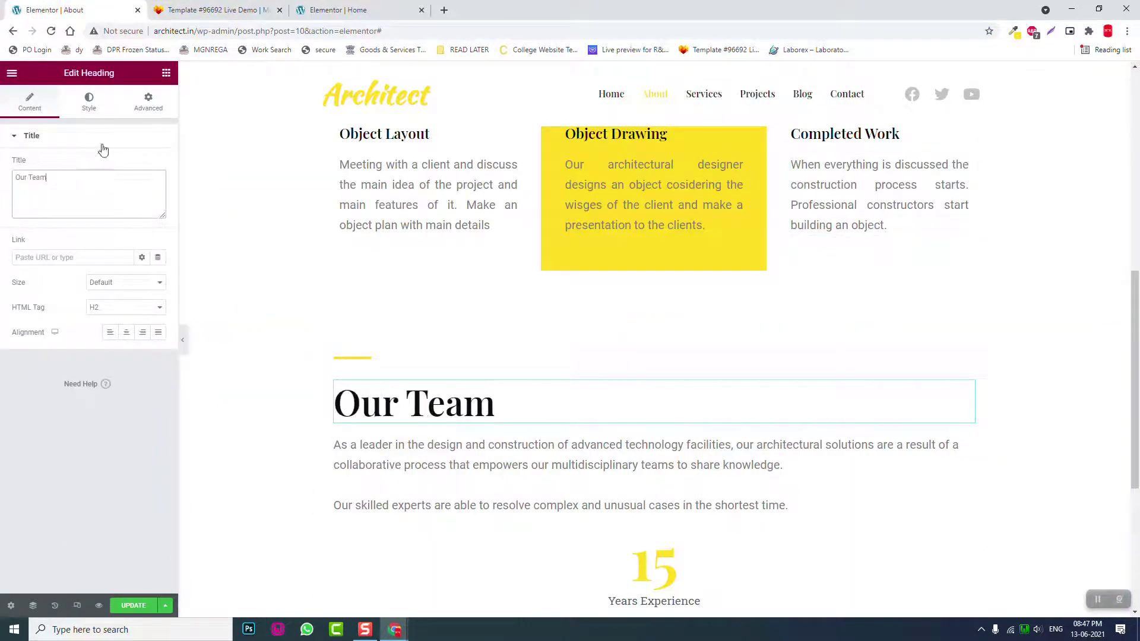
Replace the paragraph under "Our Team" with the demo's text beginning "Our team consists of the best designers"
left_click(214, 9)
left_click_drag(507, 411, 219, 395)
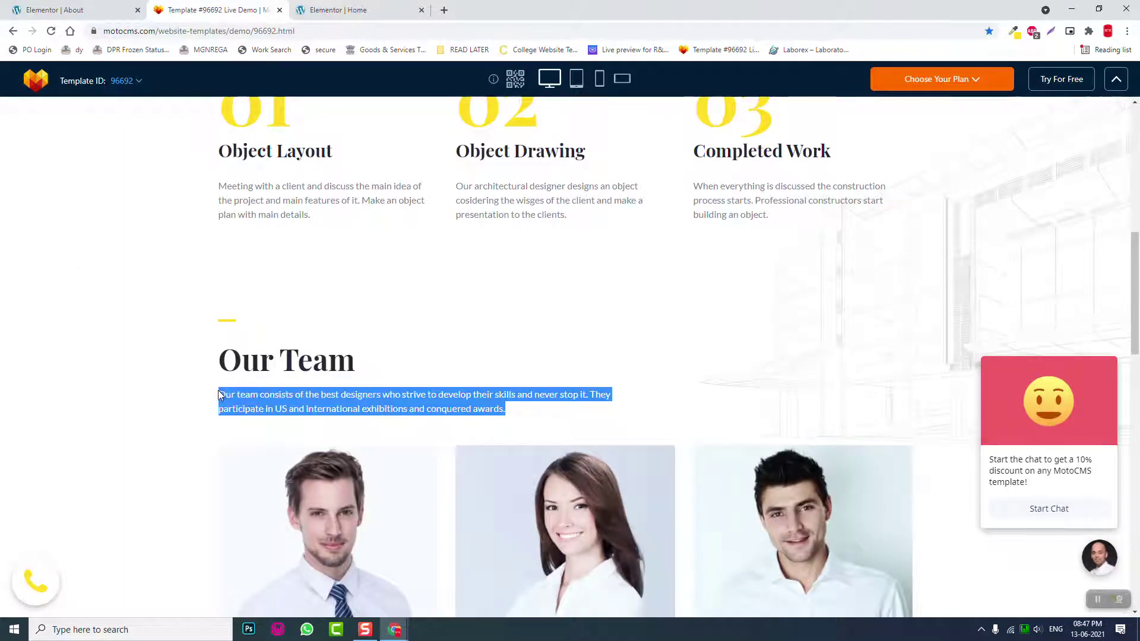
left_click(107, 9)
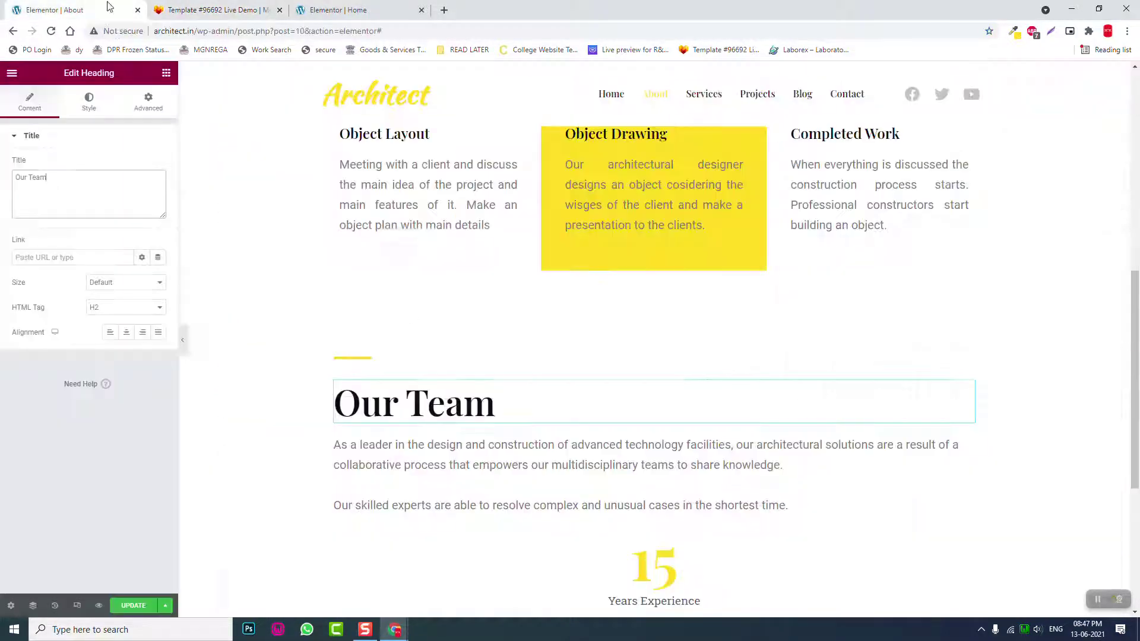
left_click(440, 458)
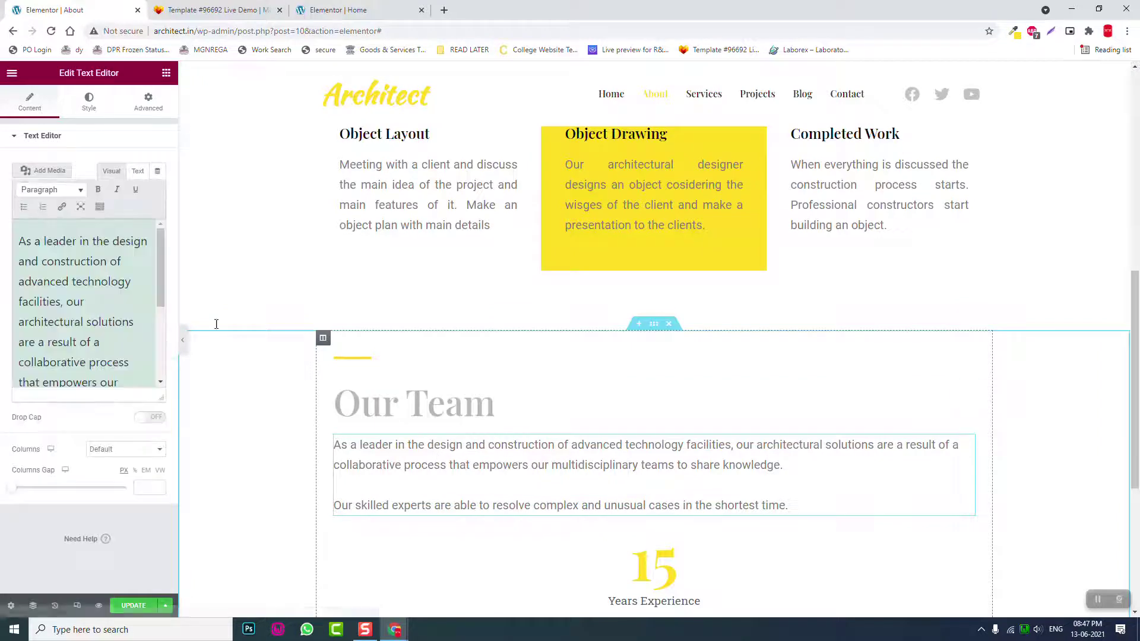
left_click(40, 270)
key("ctrl+a")
key("ctrl+v")
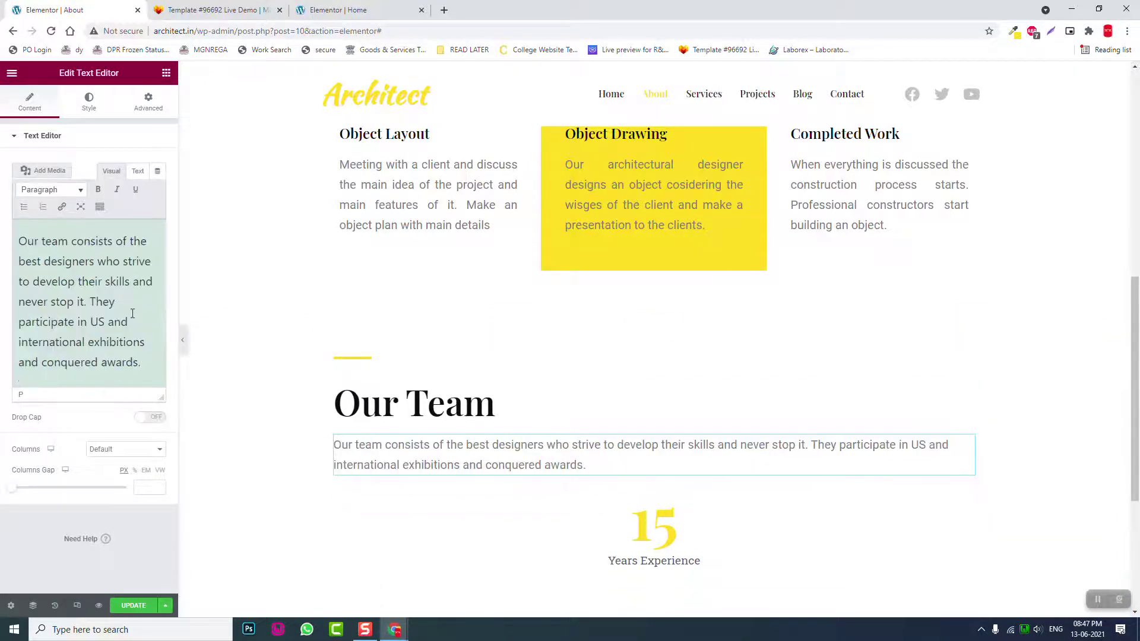
Unlink the Our Team paragraph's padding values and set its right padding to 50%
scroll(415, 403, "down", 1)
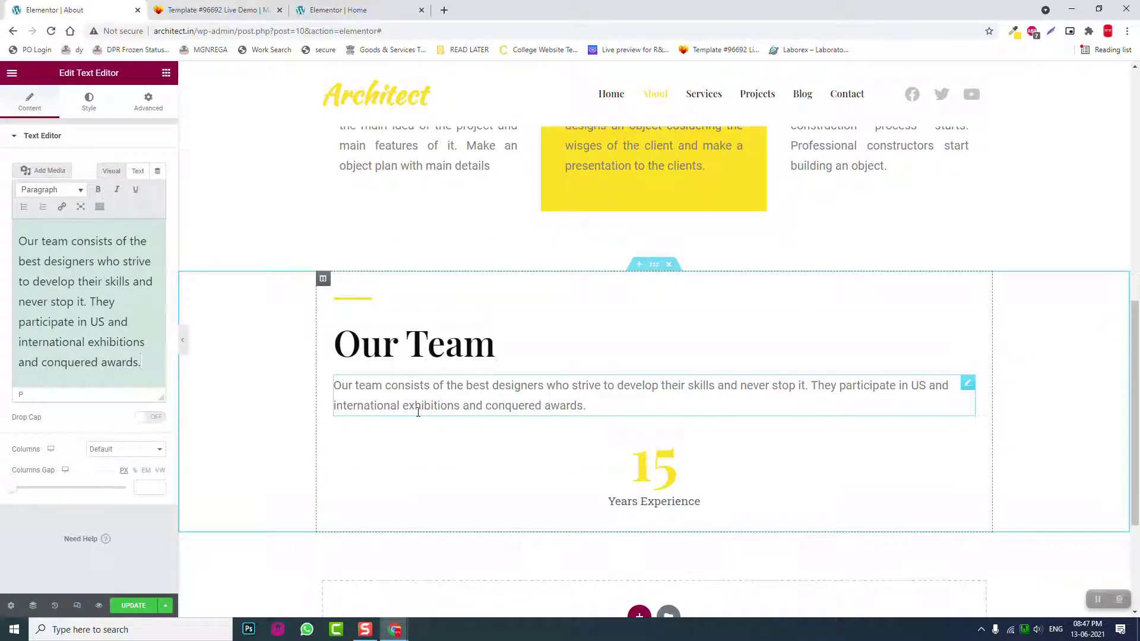
left_click(138, 108)
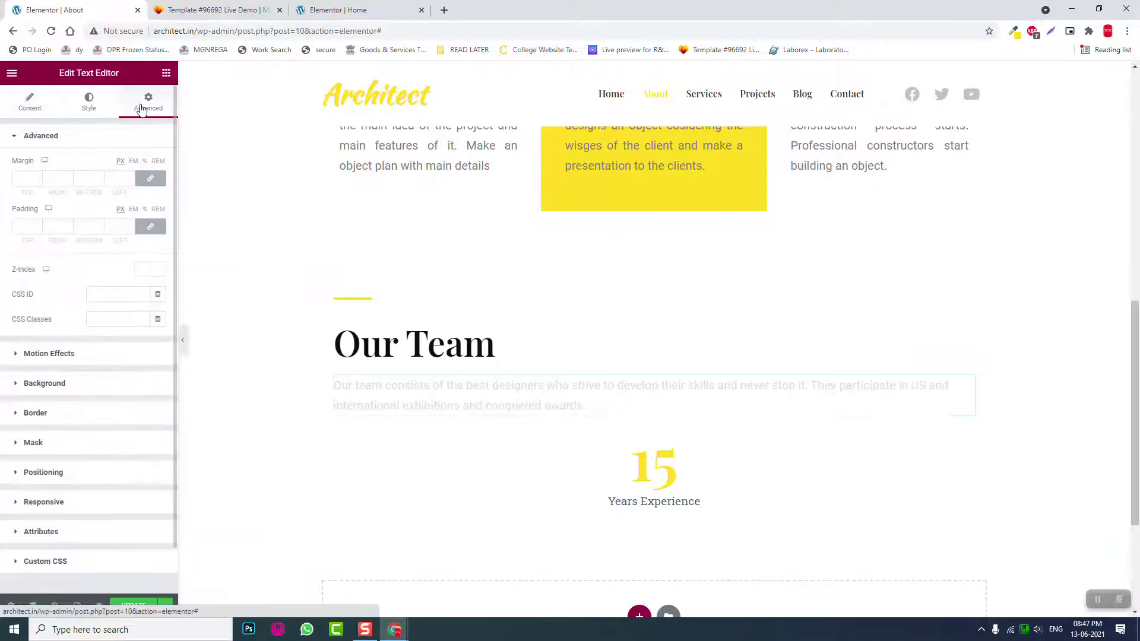
left_click(146, 226)
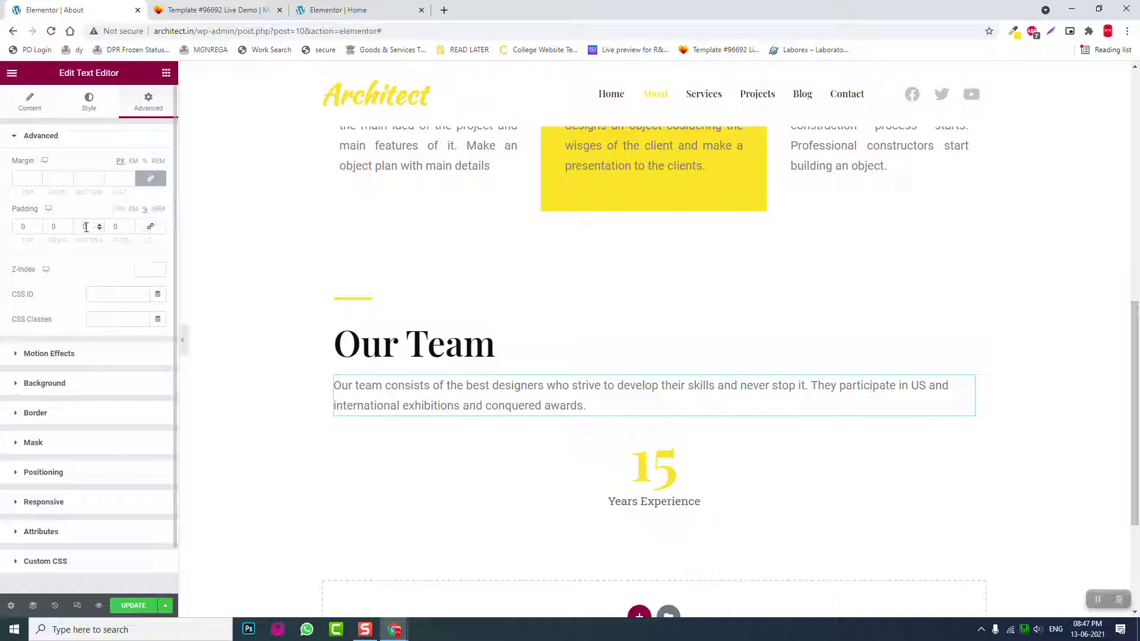
left_click(52, 231)
type("50")
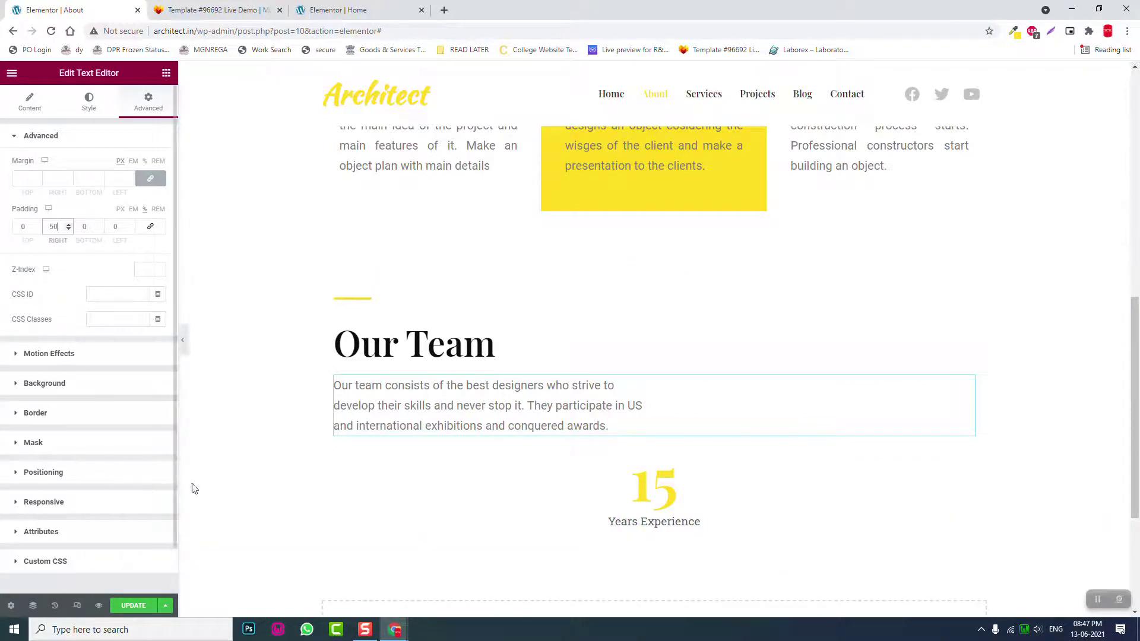
Delete the "Years Experience" counter below the Our Team paragraph
scroll(412, 440, "down", 1)
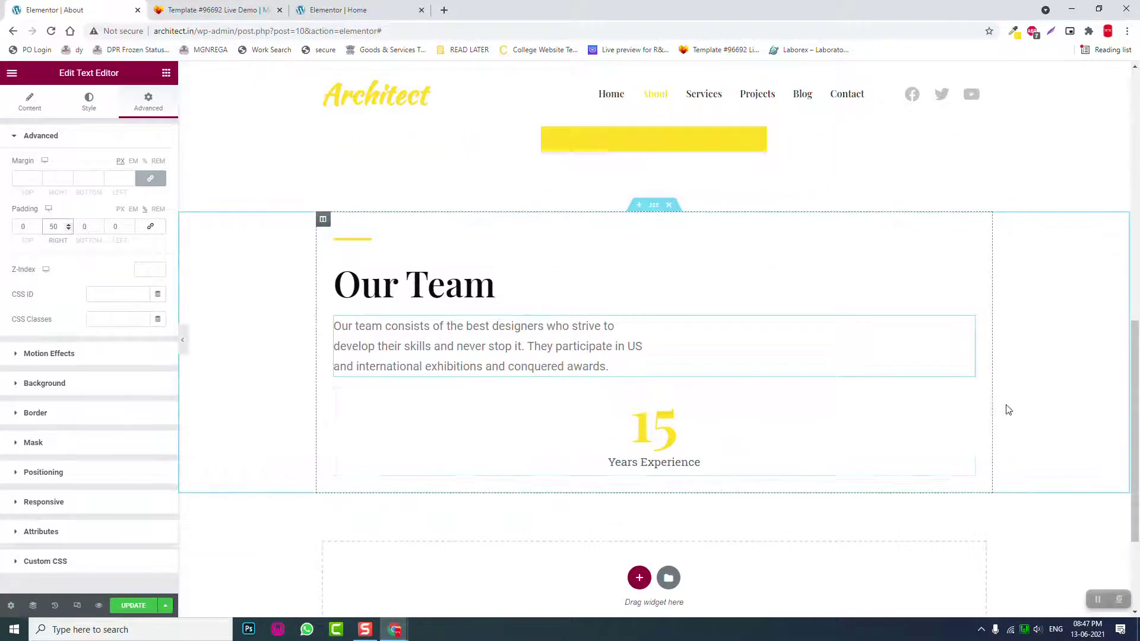
right_click(968, 404)
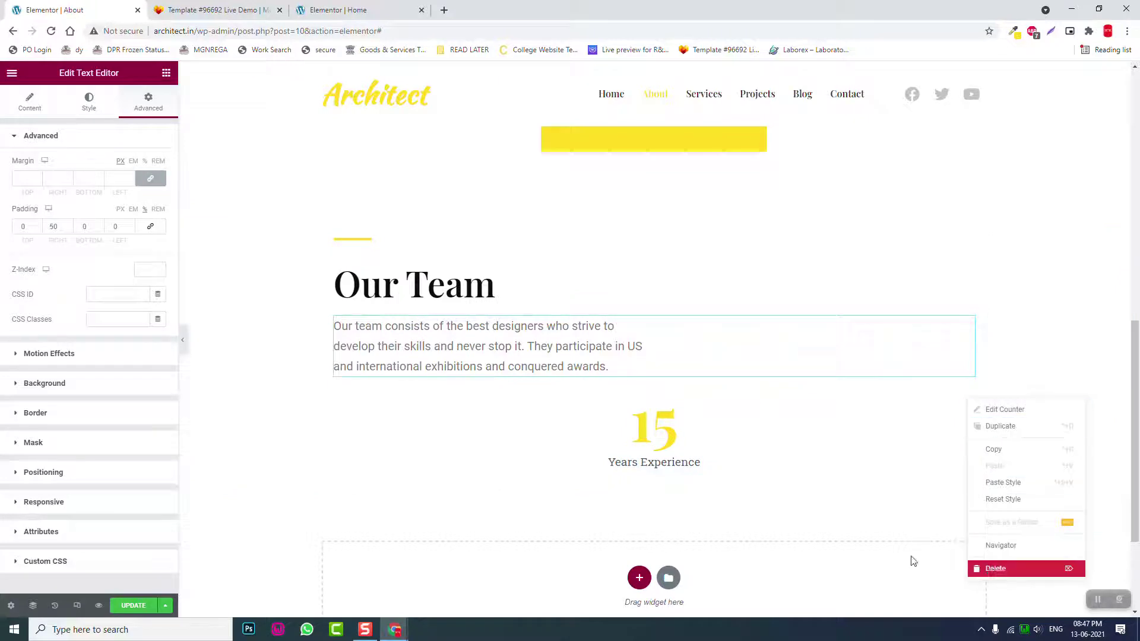
left_click(996, 568)
Find the Team Members widget by searching for "team" and place it below the Our Team paragraph
left_click(166, 73)
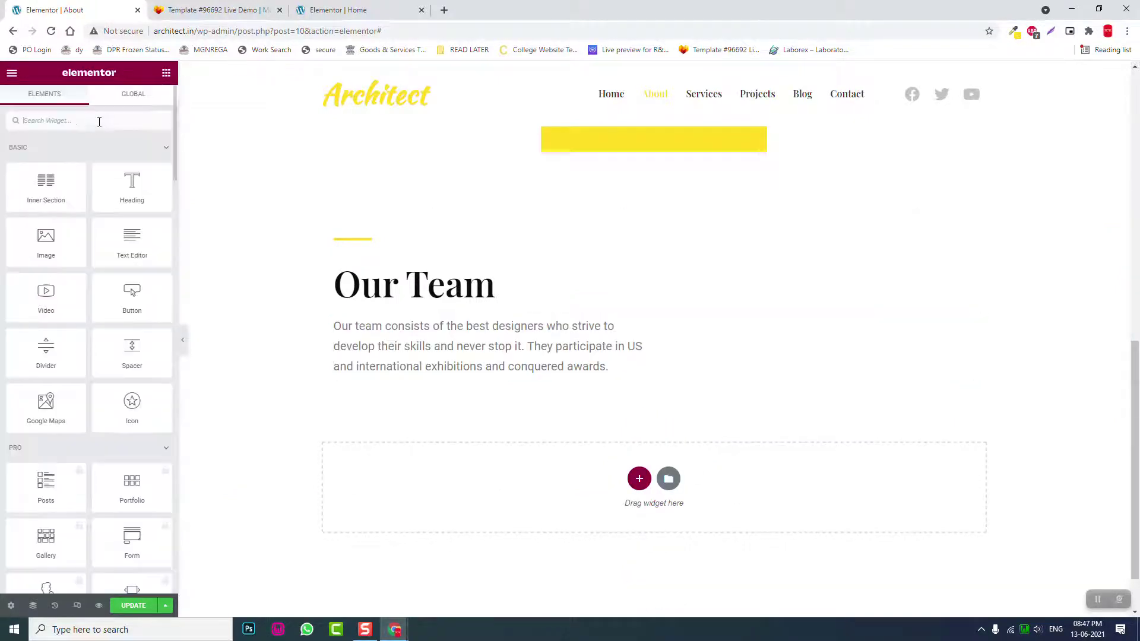
type("team")
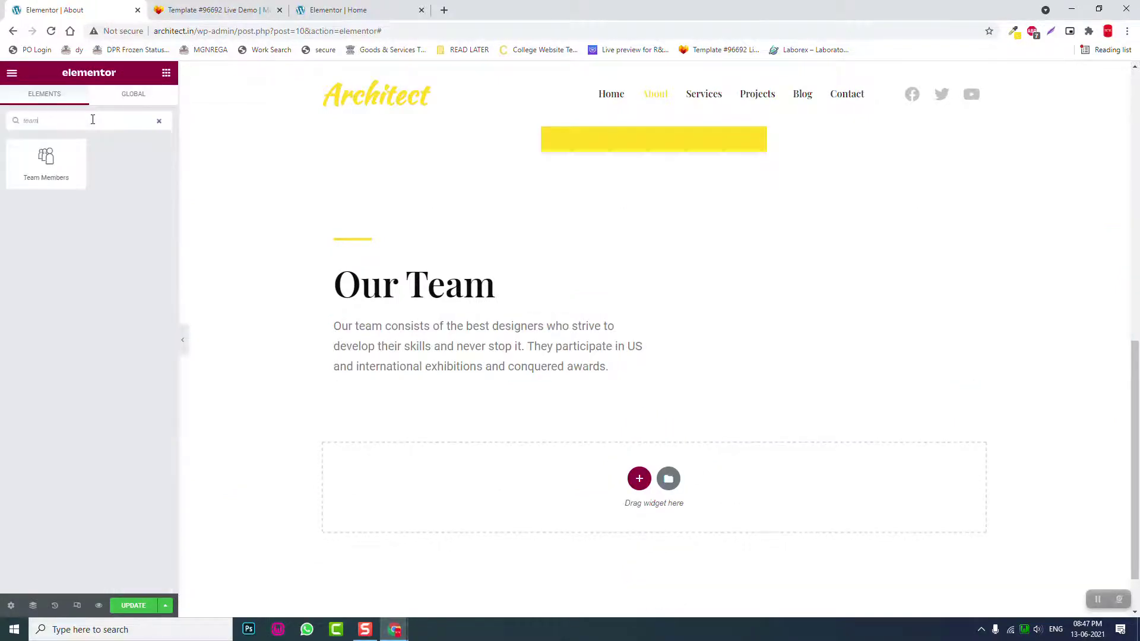
left_click_drag(73, 155, 468, 358)
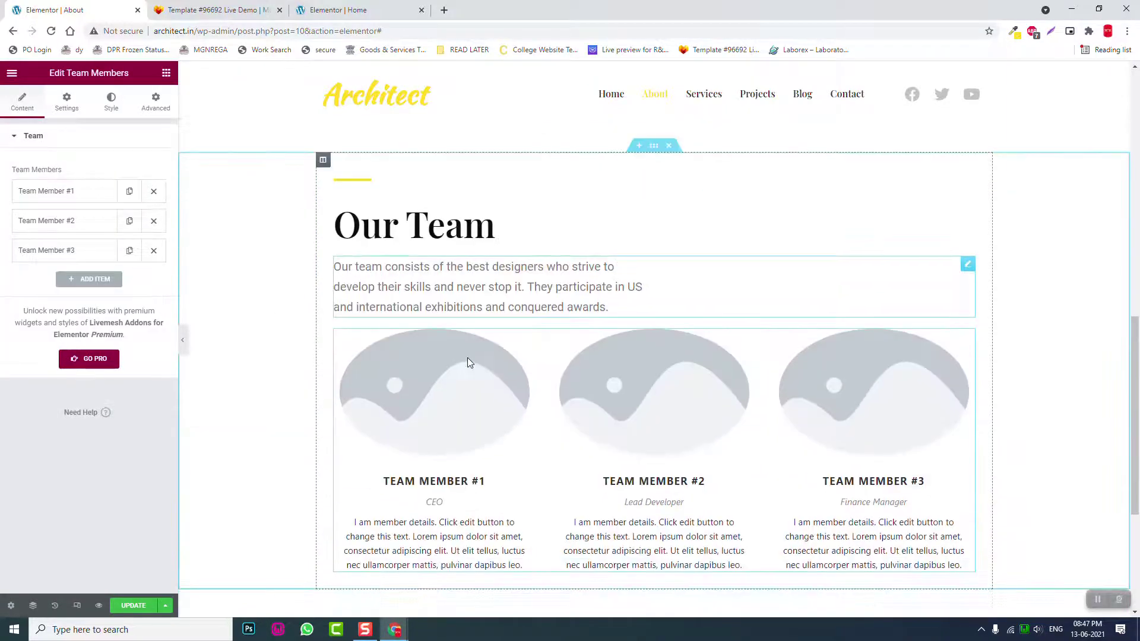
scroll(468, 363, "down", 1)
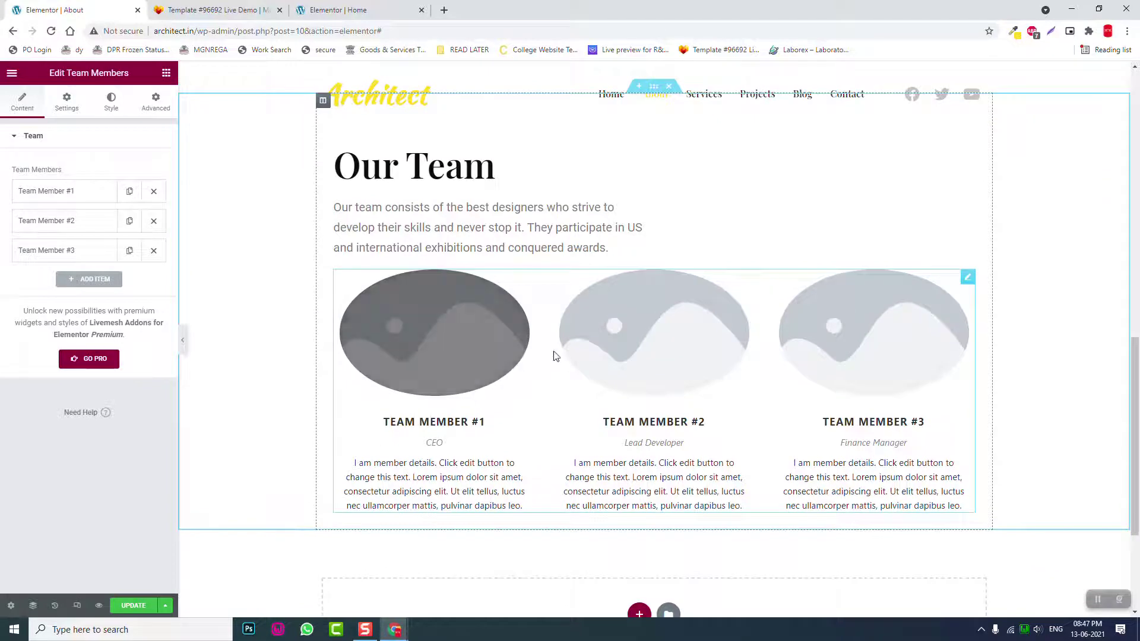
Set the image of Team Member #1 to the man's portrait from the media library
left_click(68, 193)
left_click(94, 300)
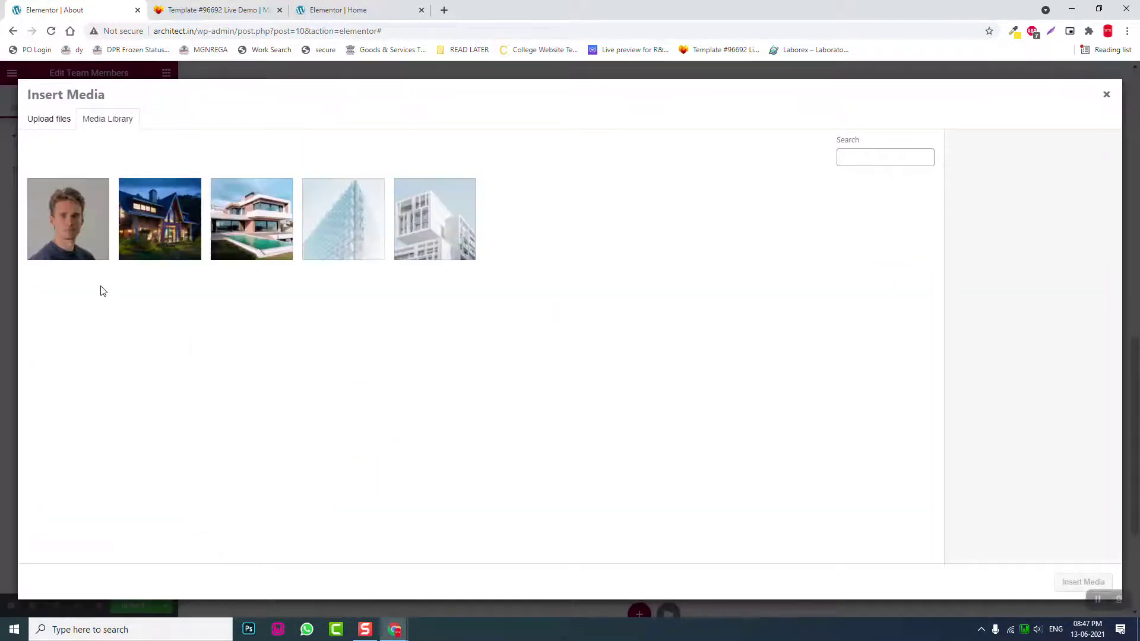
left_click(73, 217)
left_click(1074, 585)
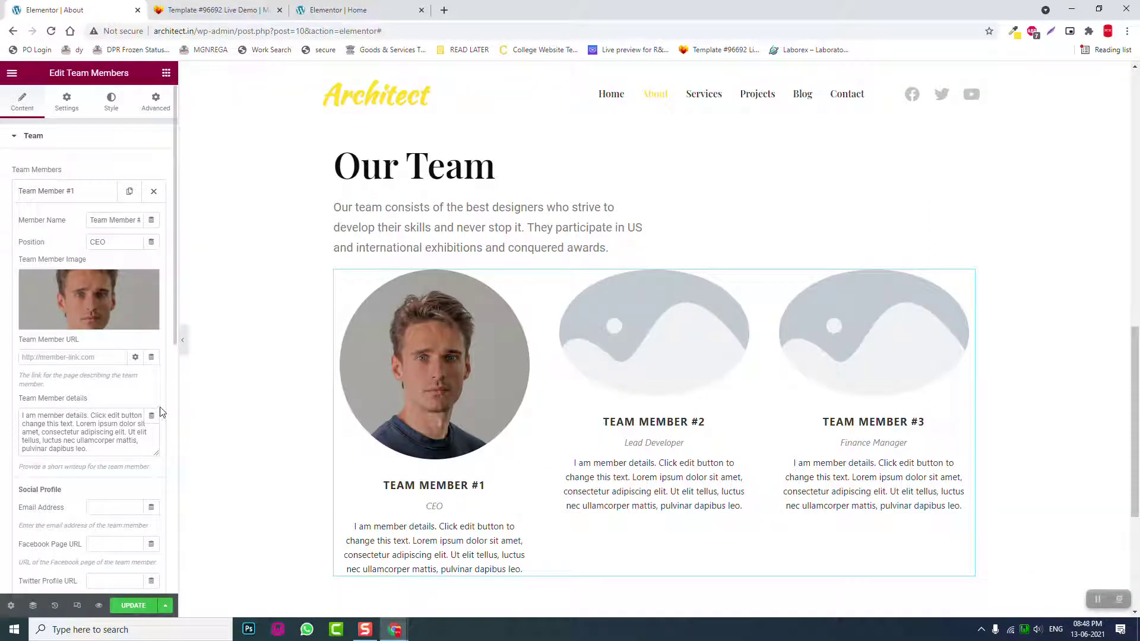
Use the same portrait from the media library as the image of Team Member #2
scroll(142, 397, "down", 1)
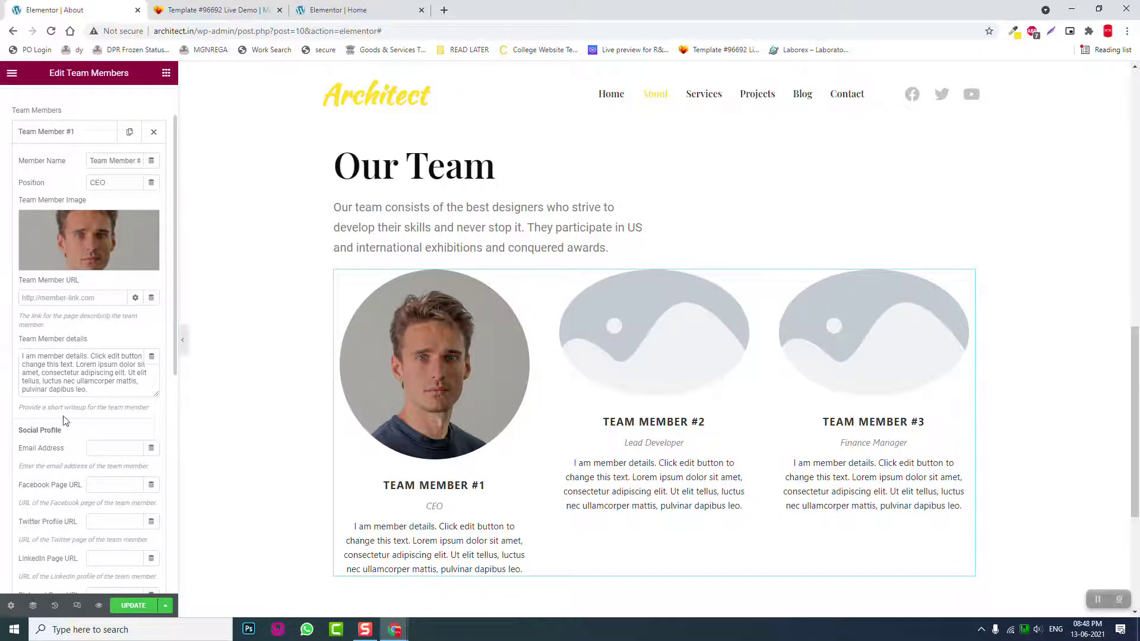
scroll(67, 421, "down", 7)
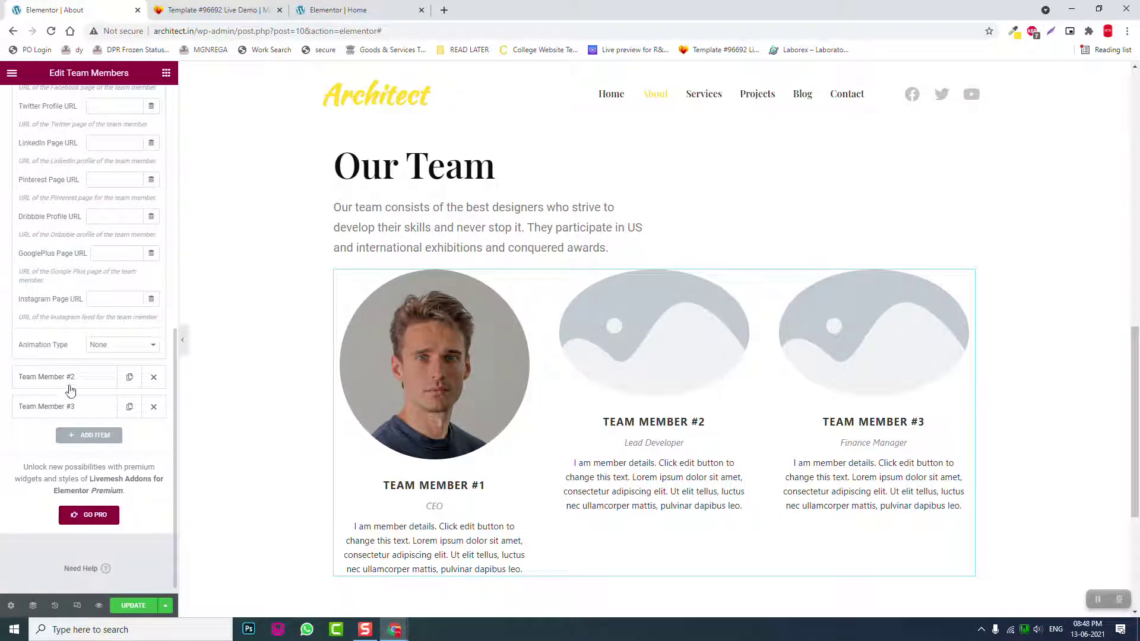
left_click(70, 386)
scroll(82, 369, "up", 8)
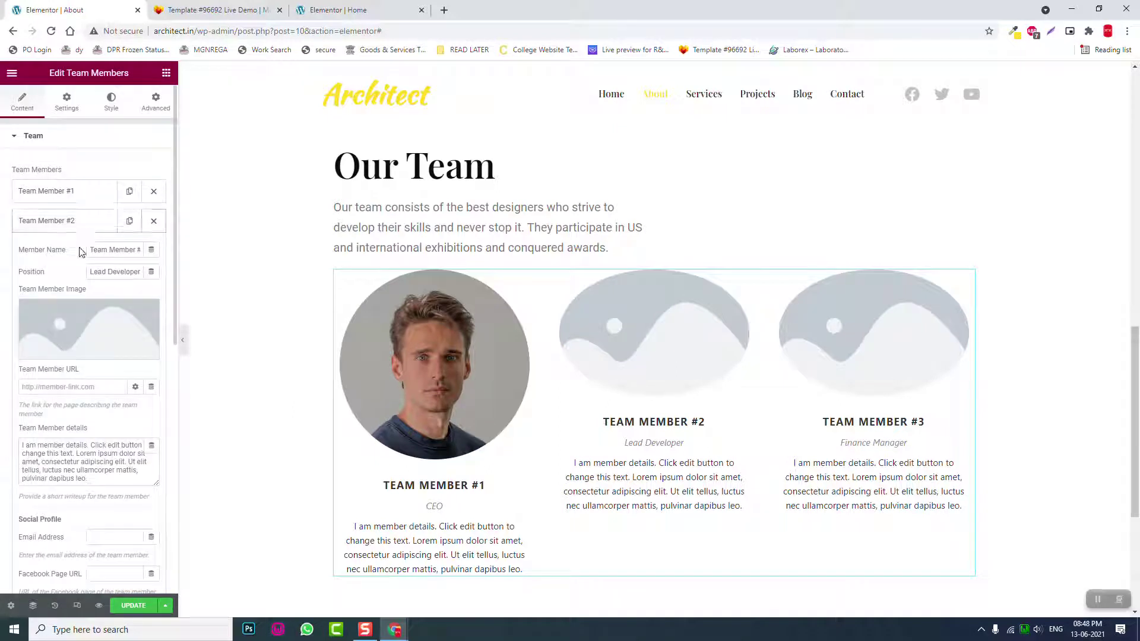
left_click(81, 308)
left_click(112, 225)
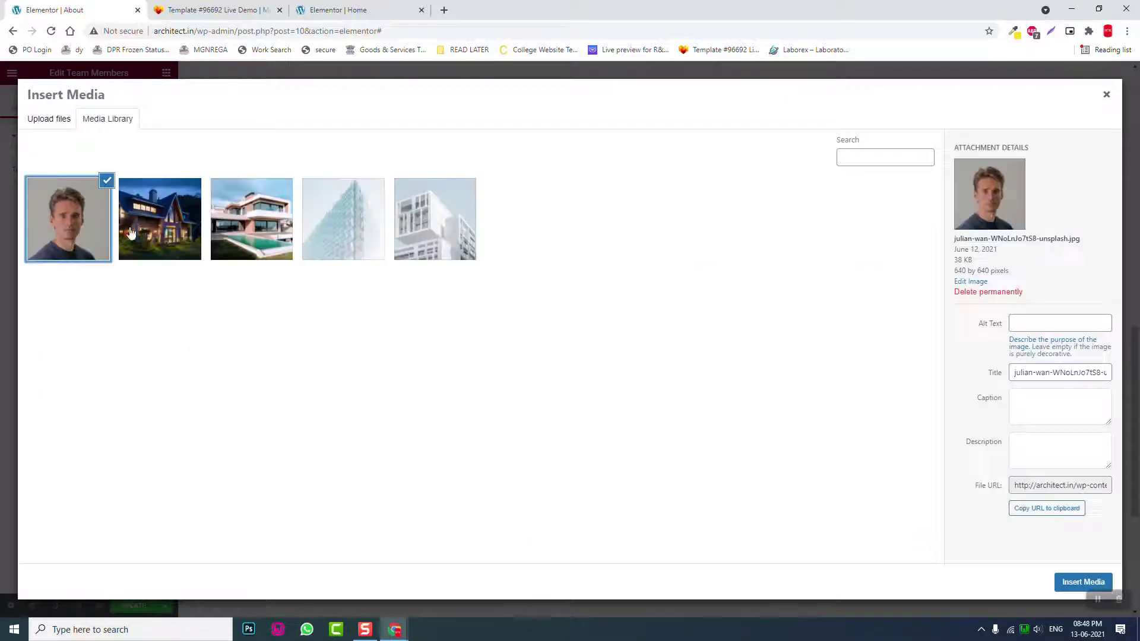
left_click(1087, 585)
Insert the man's portrait from the media library as the image of Team Member #3
scroll(72, 372, "down", 7)
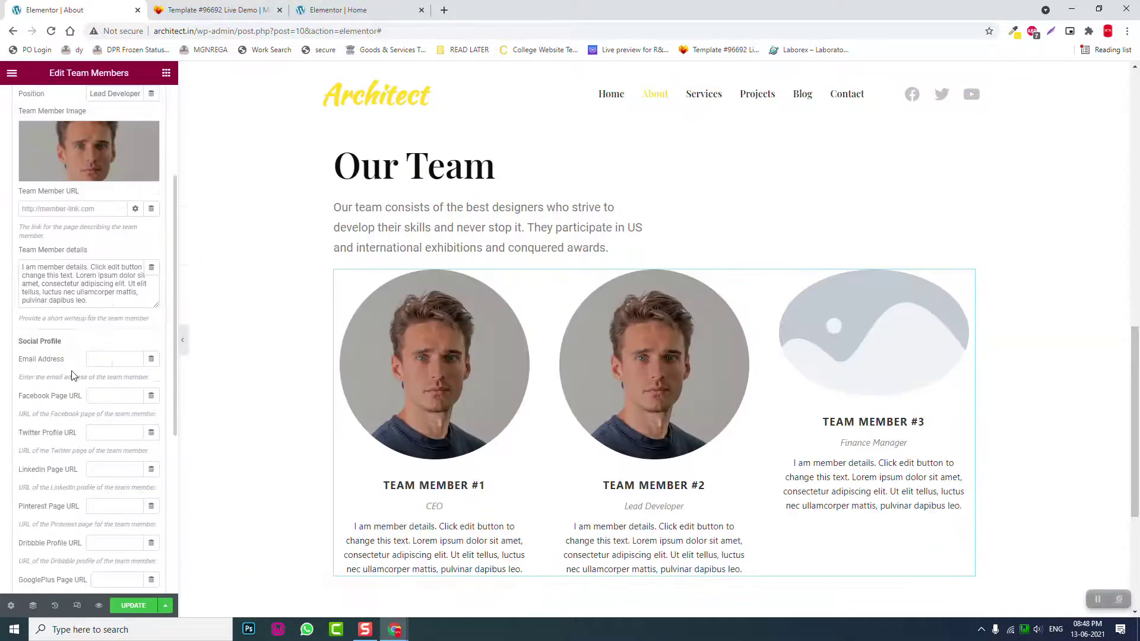
left_click(64, 398)
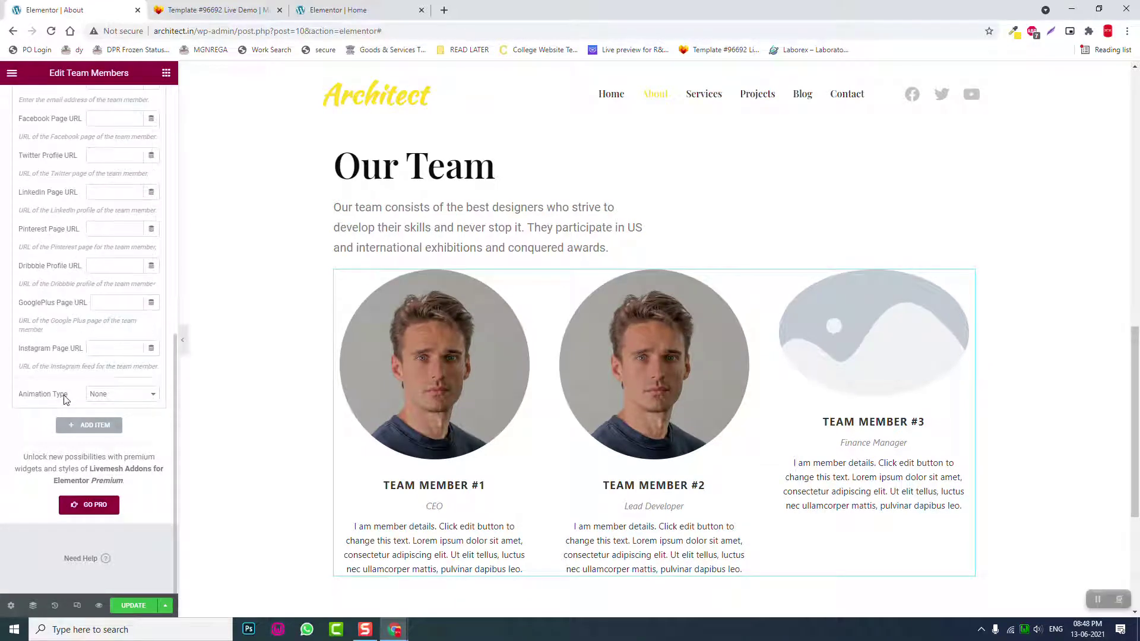
scroll(71, 356, "up", 5)
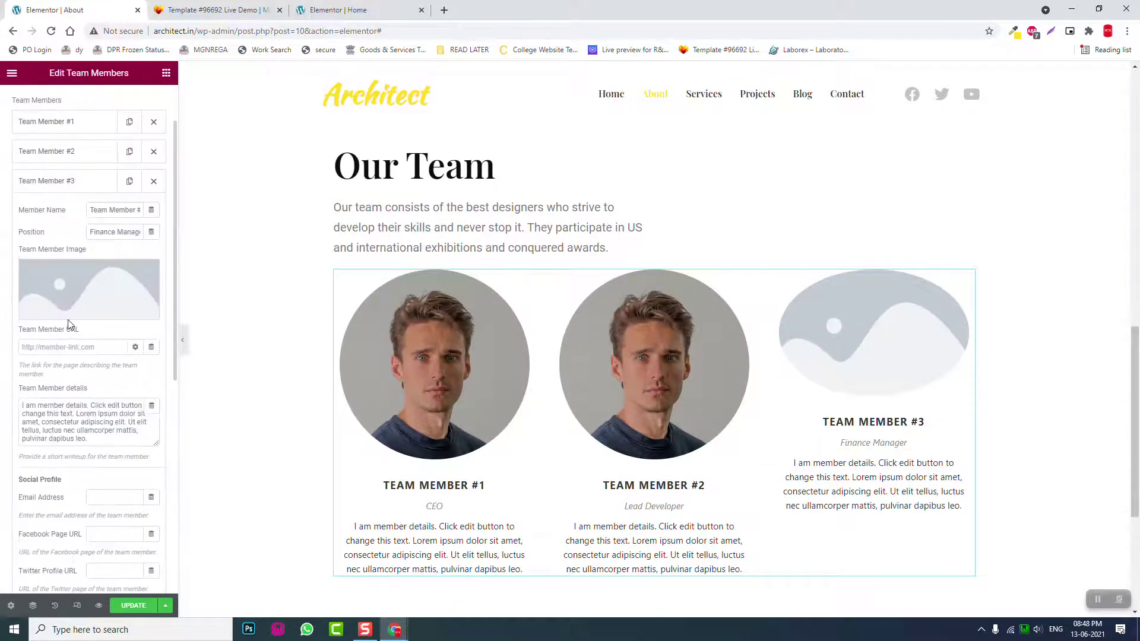
left_click(77, 288)
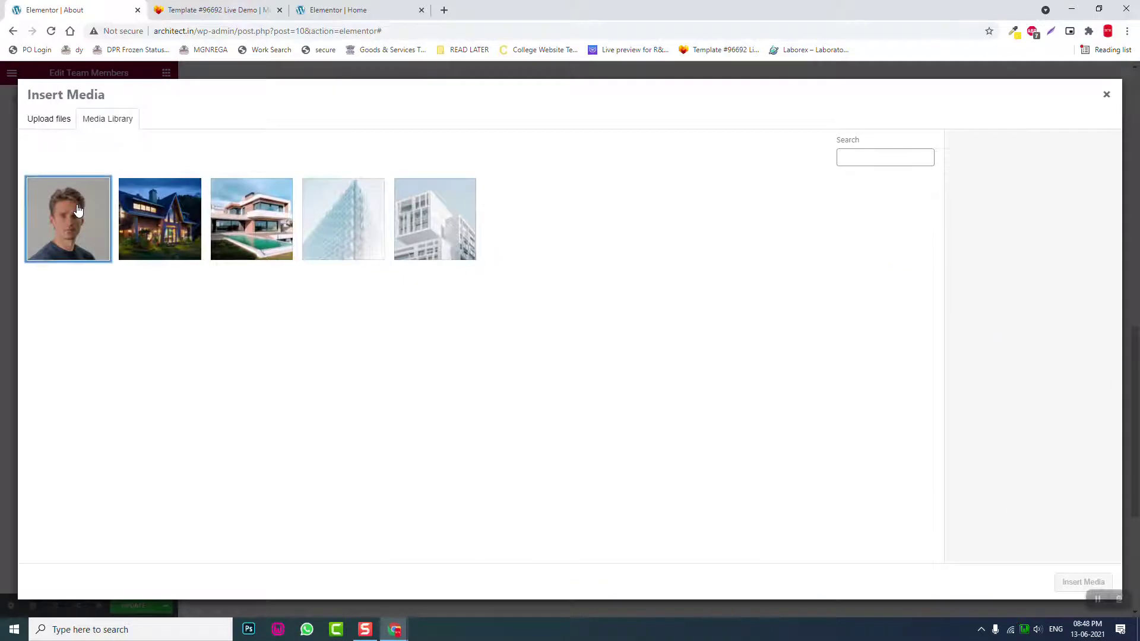
left_click(77, 214)
left_click(1068, 584)
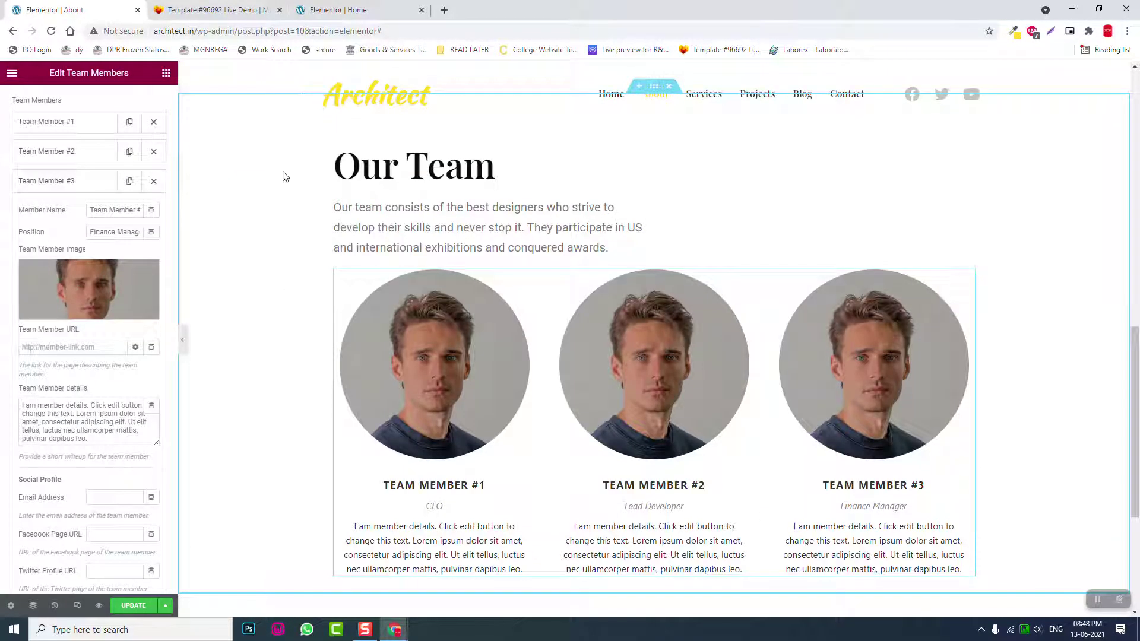
left_click(64, 183)
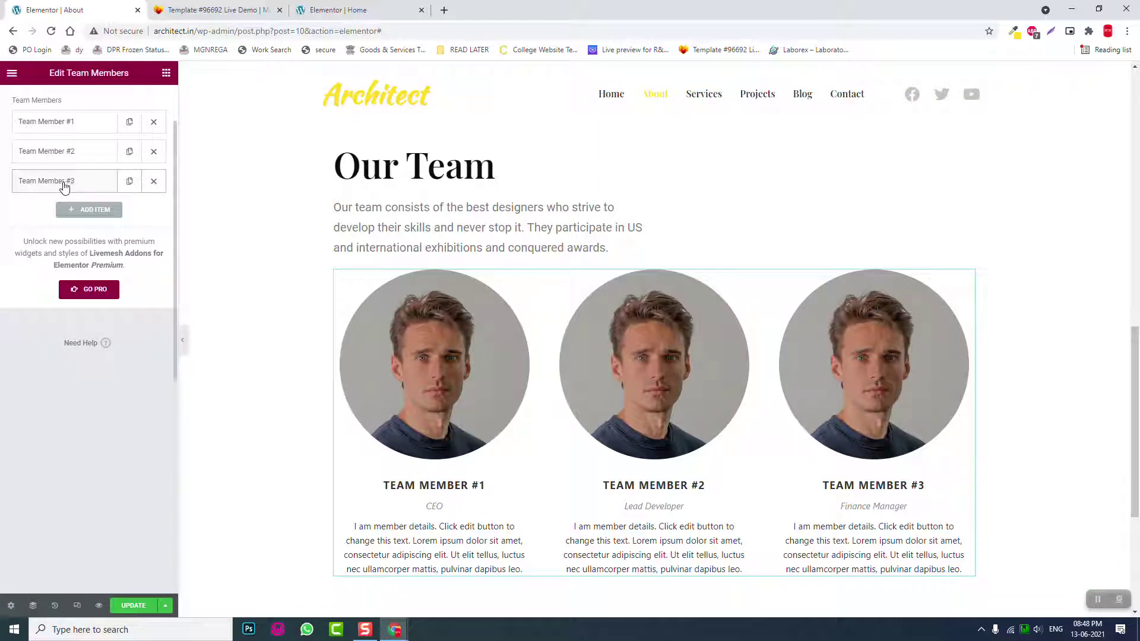
left_click(80, 211)
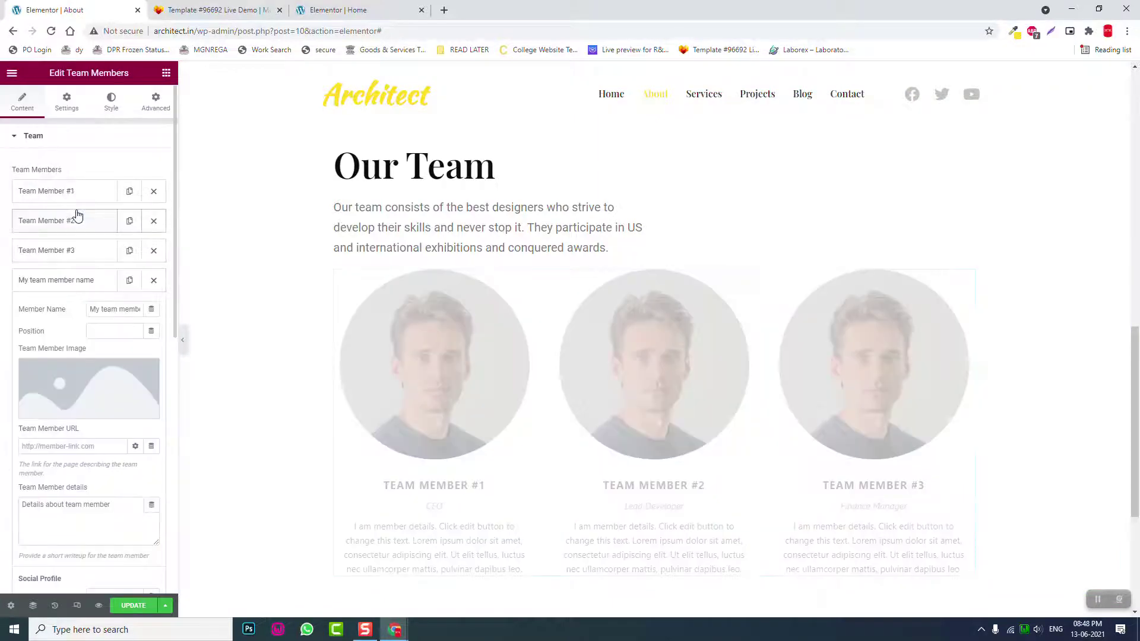
scroll(275, 292, "down", 4)
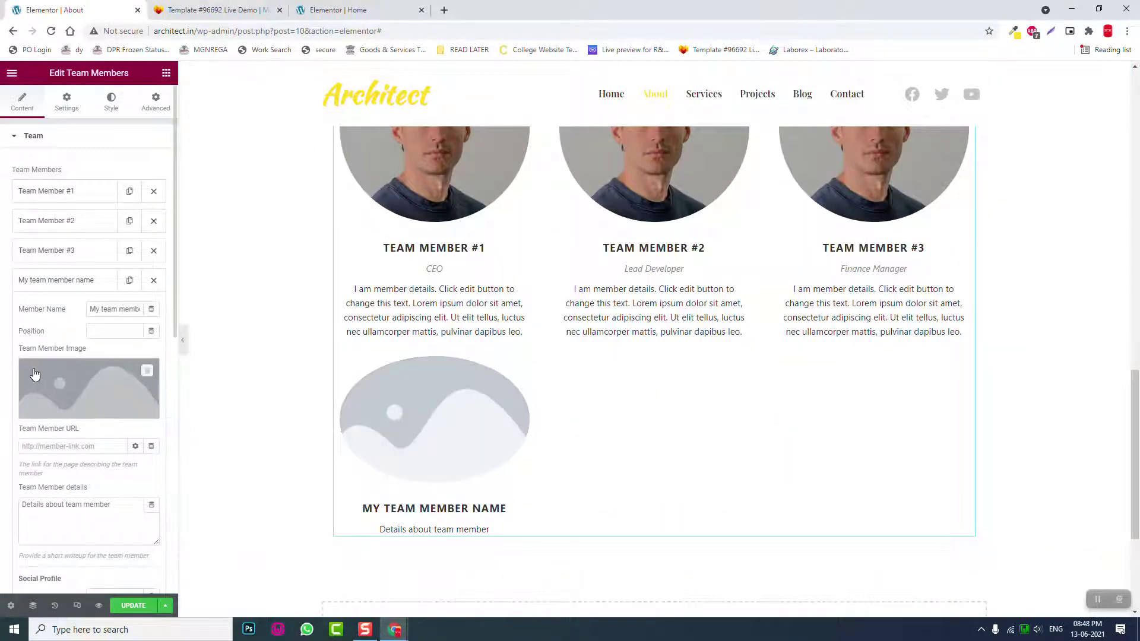
left_click(154, 281)
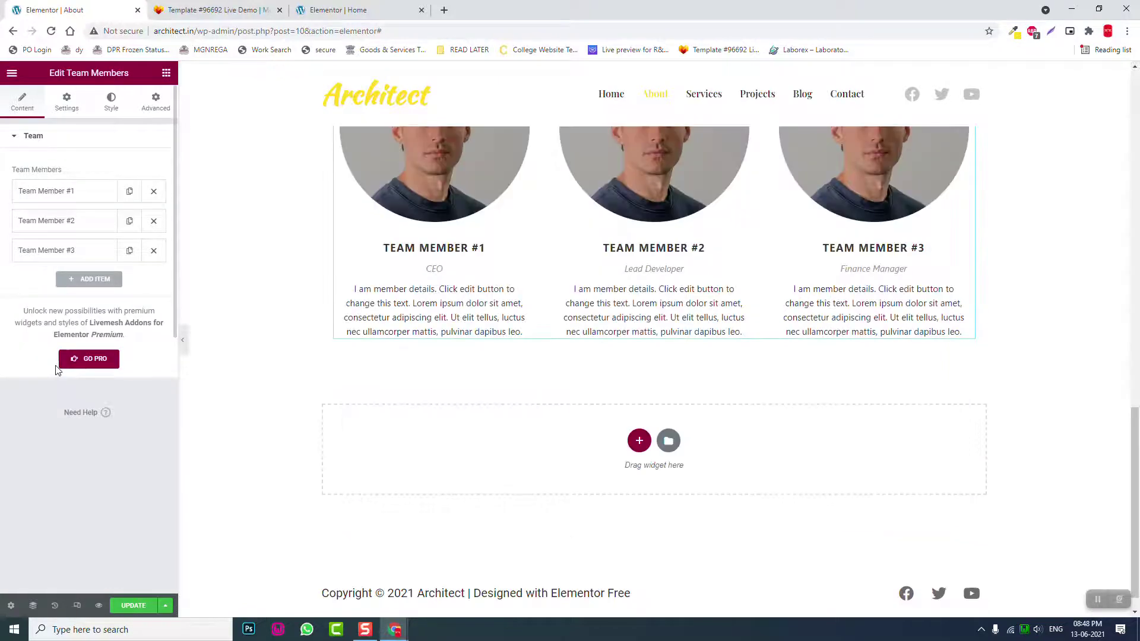
Set the Facebook, Twitter, LinkedIn and Pinterest URLs of Team Member #3 to the placeholder "#" and preview the portrait's icons
left_click(73, 251)
scroll(54, 450, "down", 5)
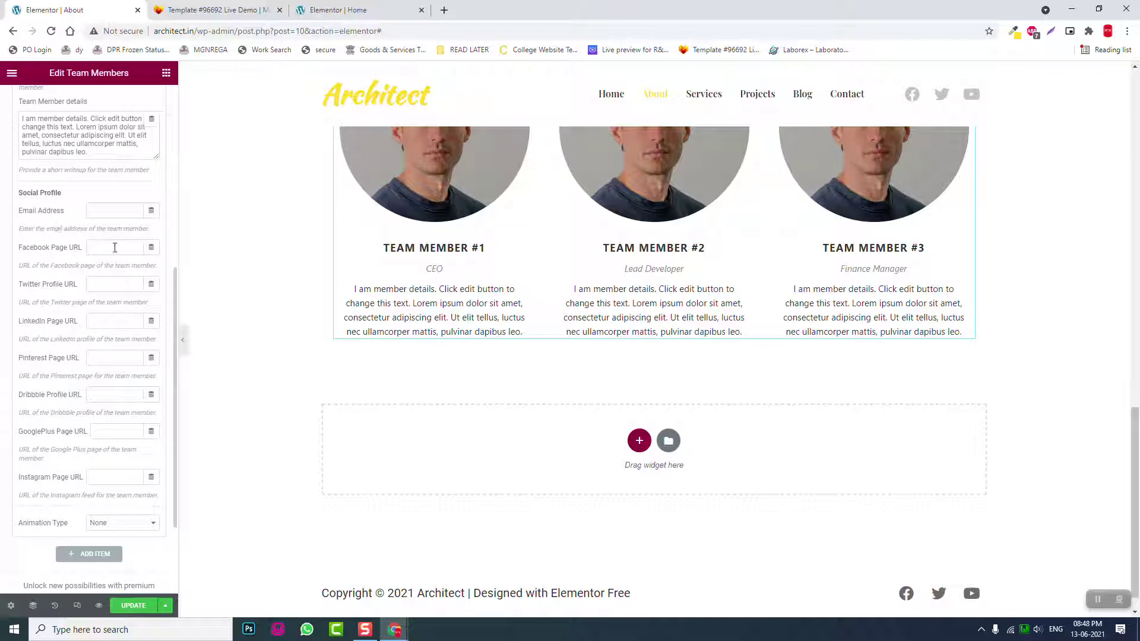
left_click(115, 247)
type("#")
scroll(740, 403, "up", 3)
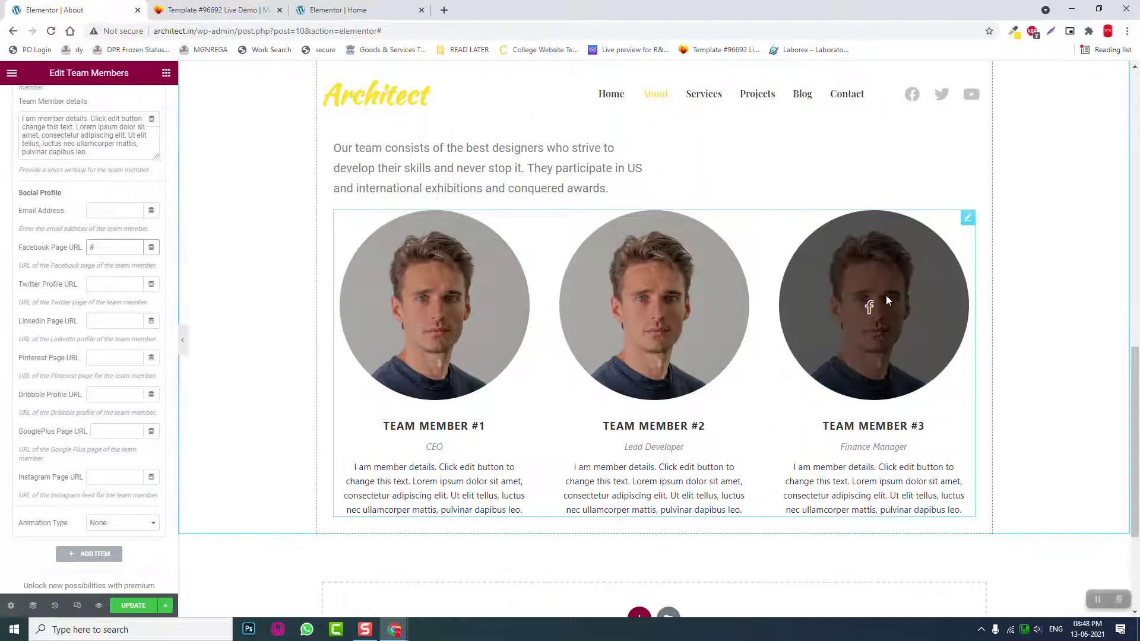
left_click(98, 285)
type("#")
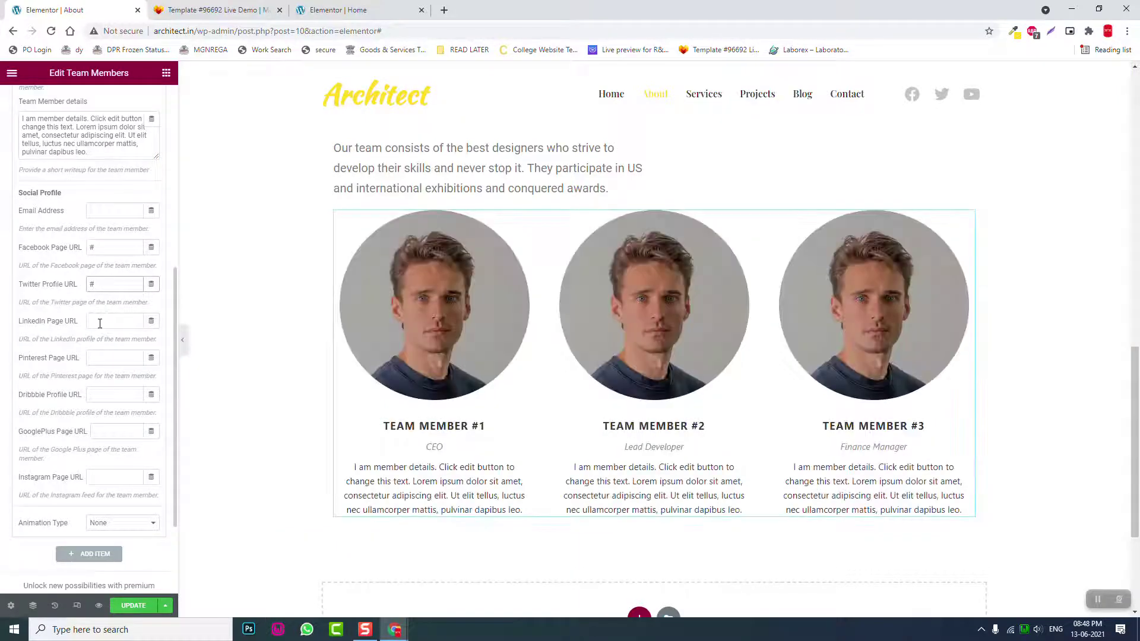
left_click(99, 321)
type("#")
left_click(98, 359)
type("#")
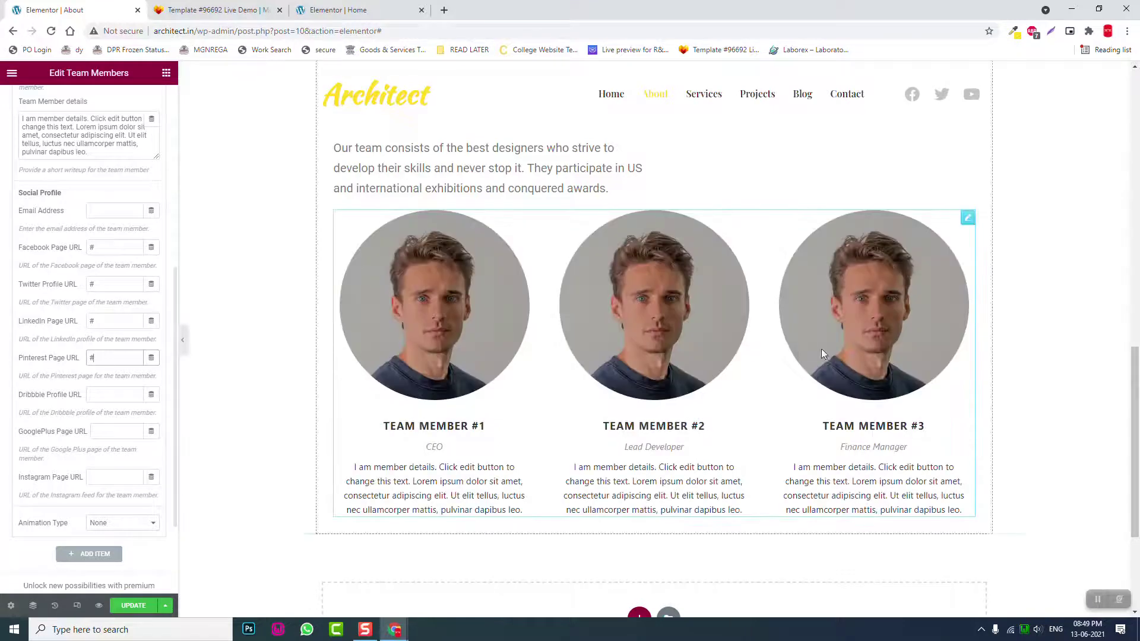
mouse_move(904, 319)
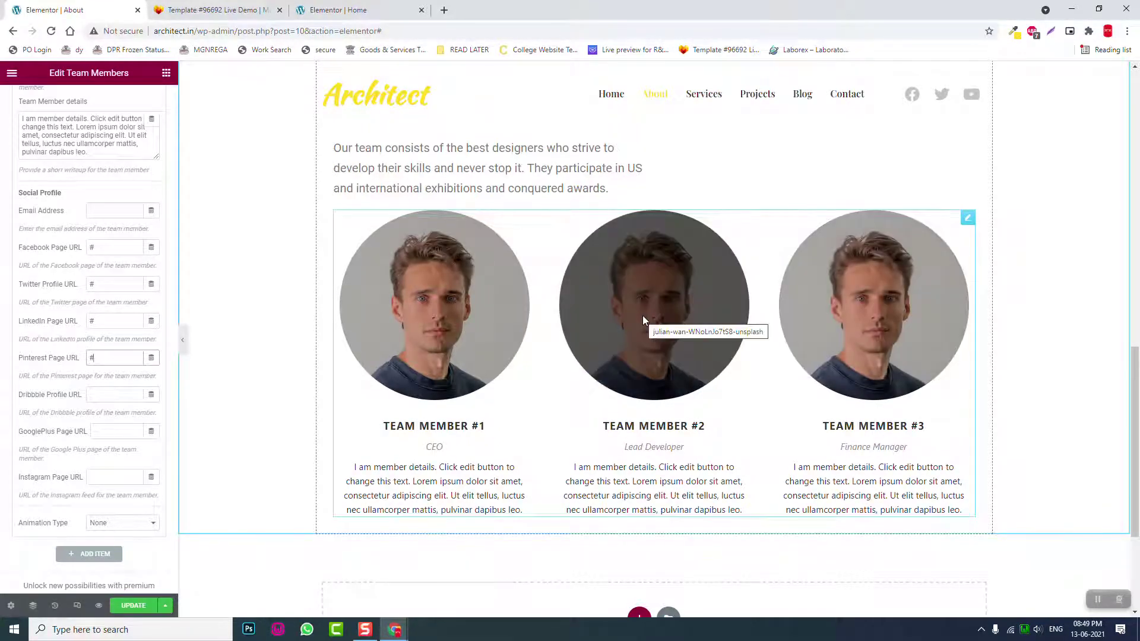
Enter "#" as the Facebook, Twitter, LinkedIn and Pinterest URLs of Team Member #2 and preview the portrait's icons
scroll(82, 315, "up", 4)
scroll(82, 315, "up", 3)
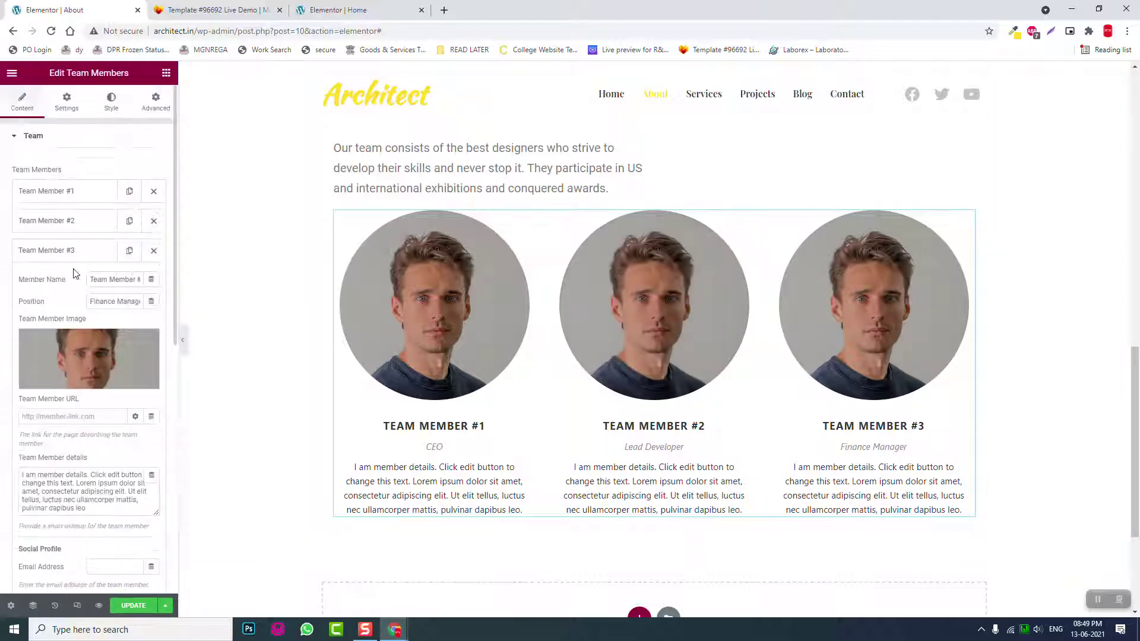
left_click(69, 221)
scroll(80, 448, "down", 7)
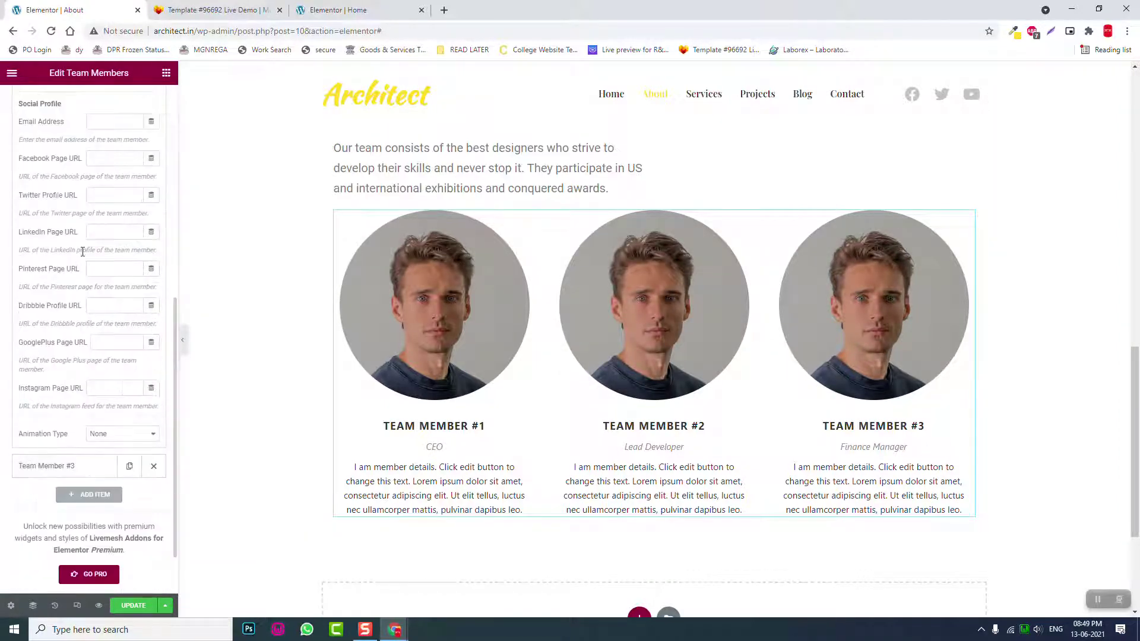
left_click(93, 159)
type("#")
left_click(109, 195)
type("#")
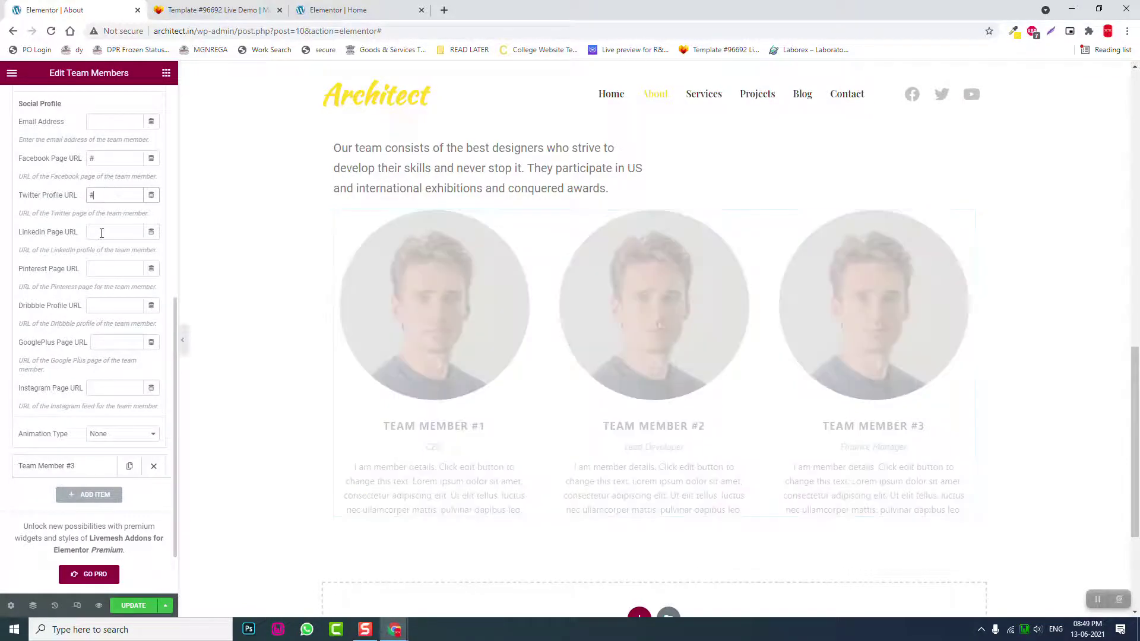
left_click(102, 232)
type("#")
left_click(103, 268)
type("#")
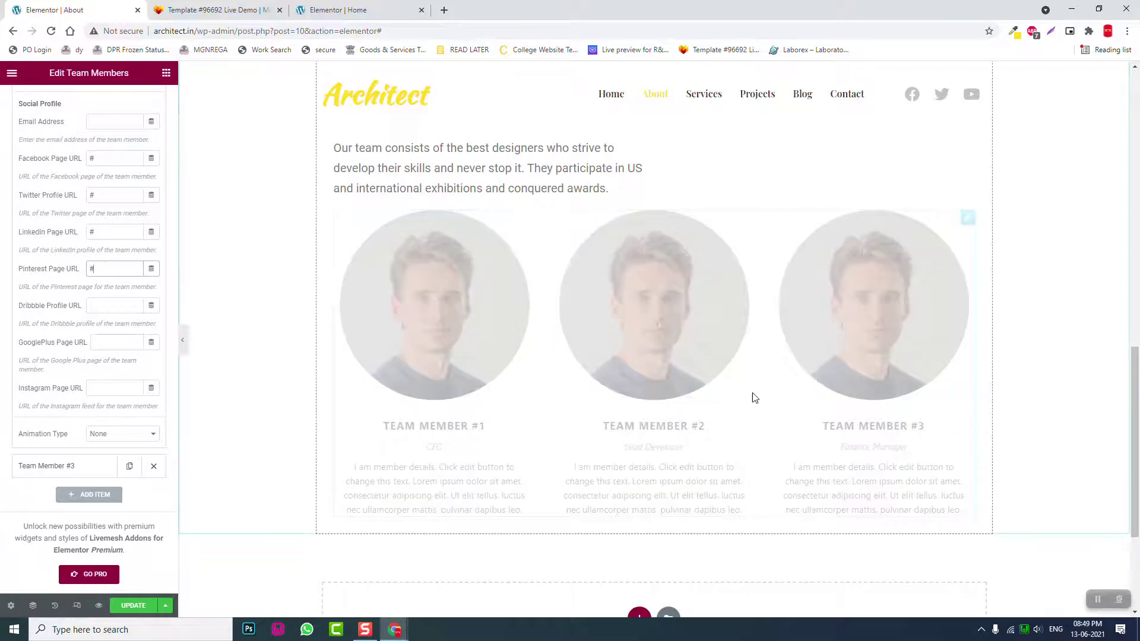
mouse_move(652, 309)
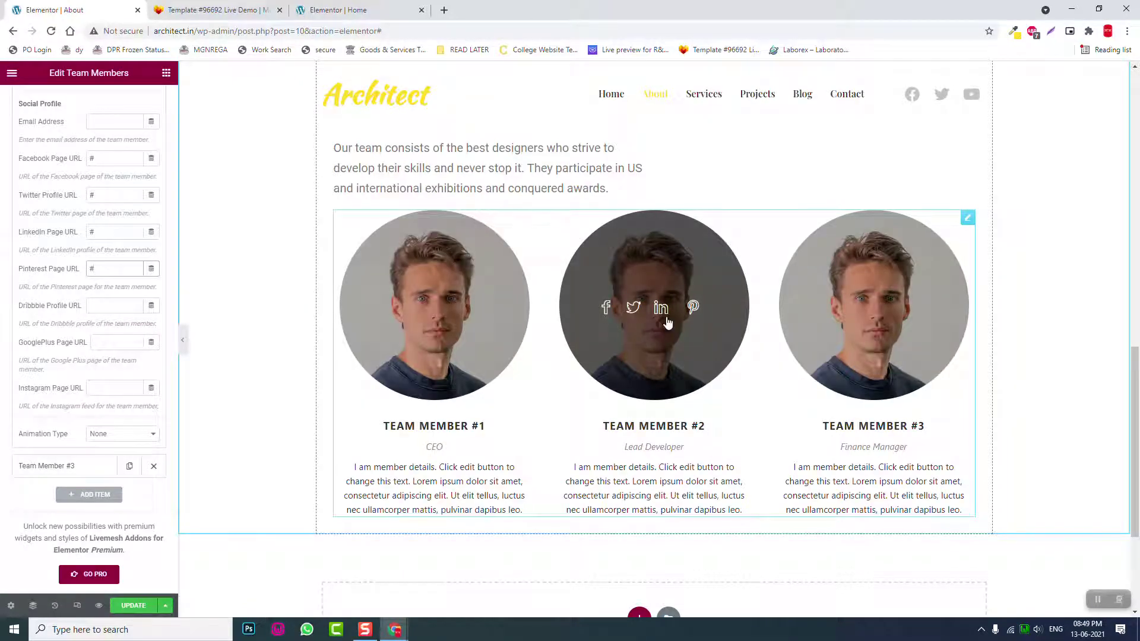
Fill the Facebook, Twitter, LinkedIn and Pinterest URLs of Team Member #1 with "#" and preview the portrait's icons
scroll(84, 202, "up", 7)
left_click(81, 196)
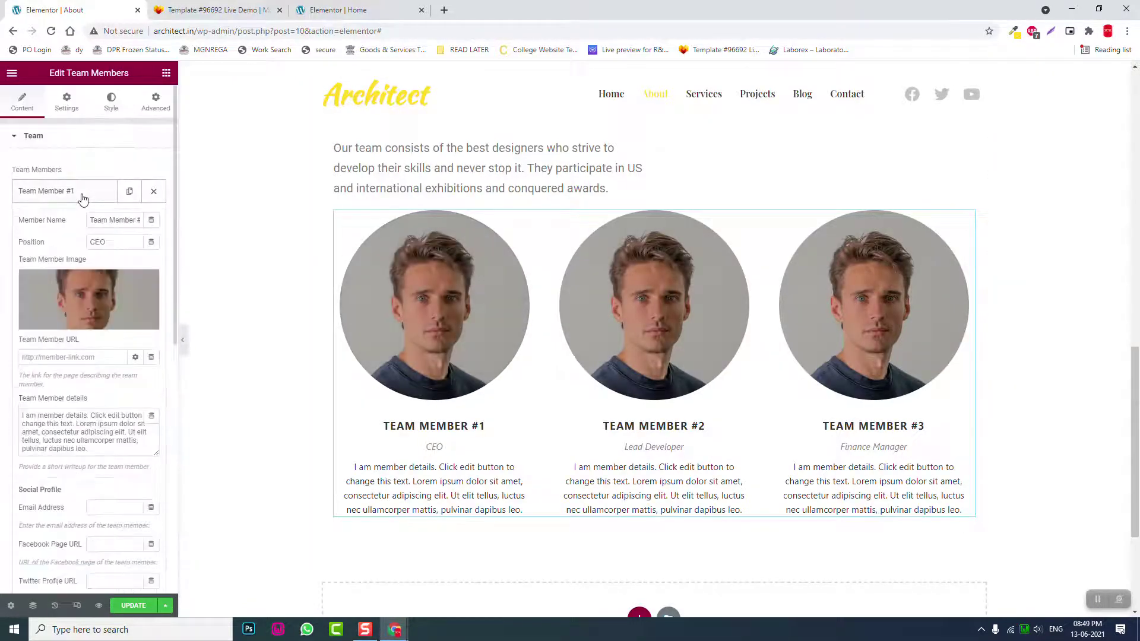
scroll(89, 267, "down", 5)
left_click(95, 188)
type("#")
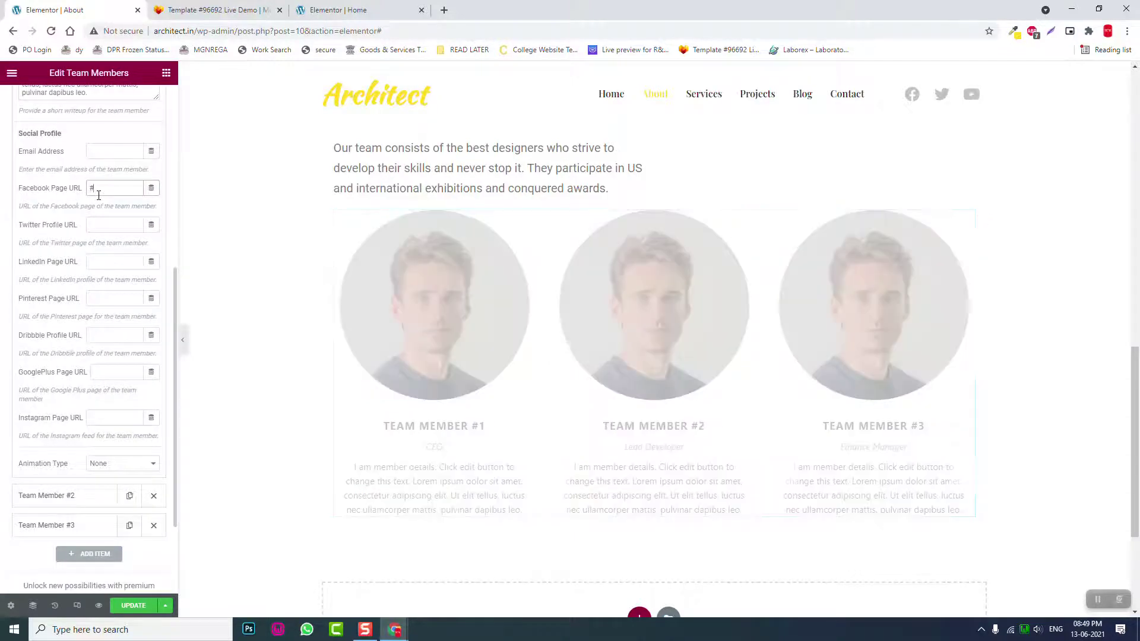
left_click(99, 224)
type("#")
left_click(97, 261)
type("#")
left_click(98, 299)
type("#")
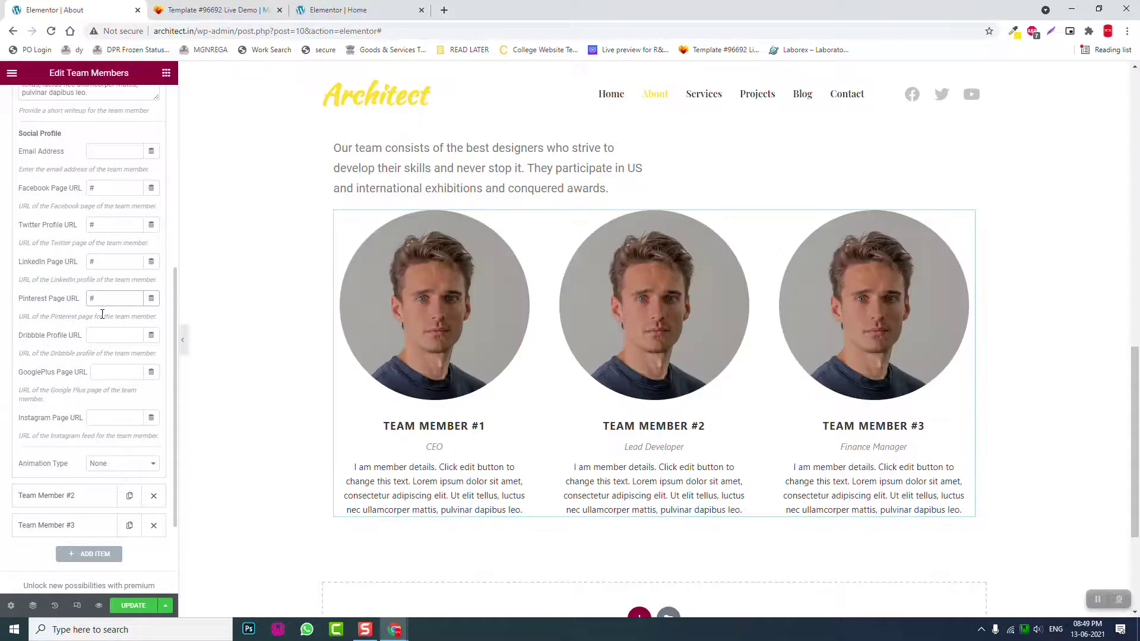
mouse_move(409, 307)
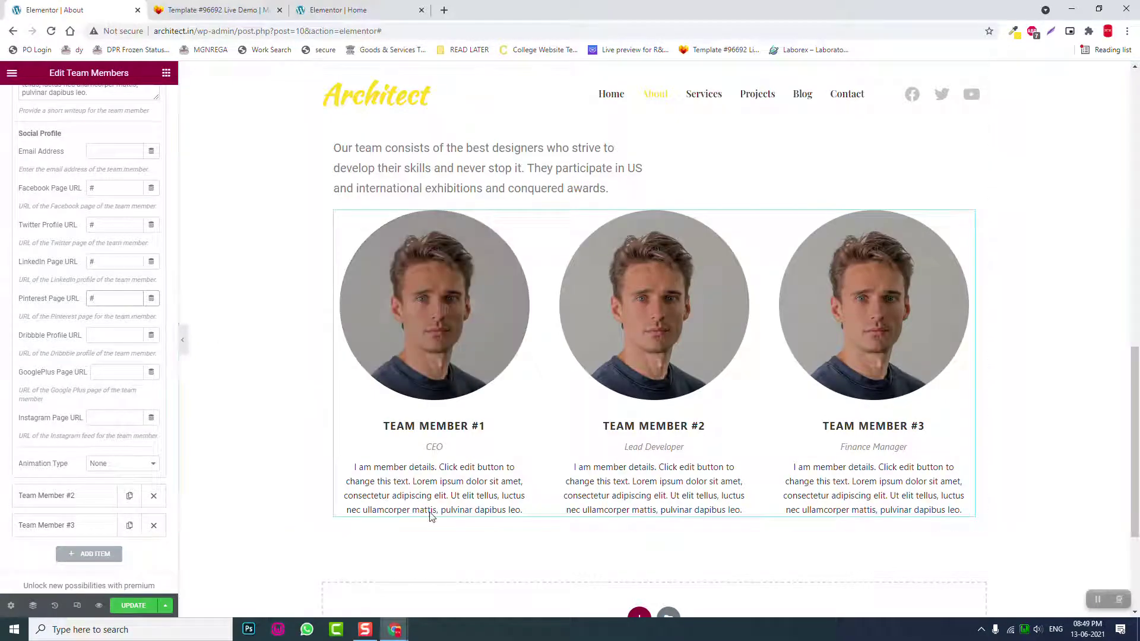
Change the Team Members widget's team style to Style 2
scroll(2, 237, "up", 6)
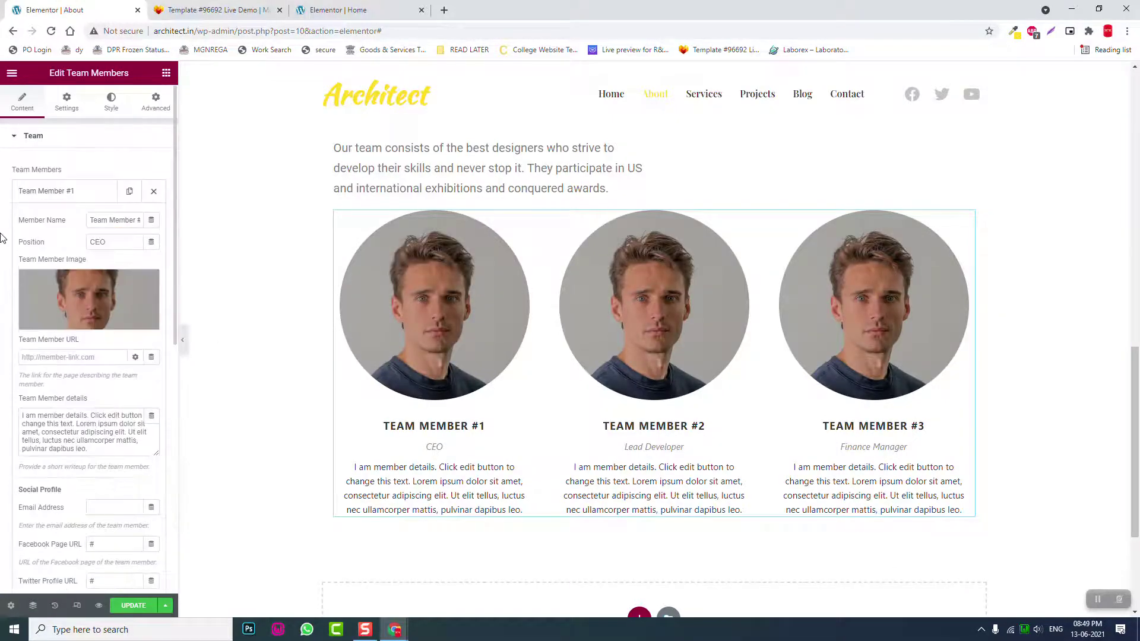
left_click(67, 102)
left_click(106, 165)
left_click(111, 187)
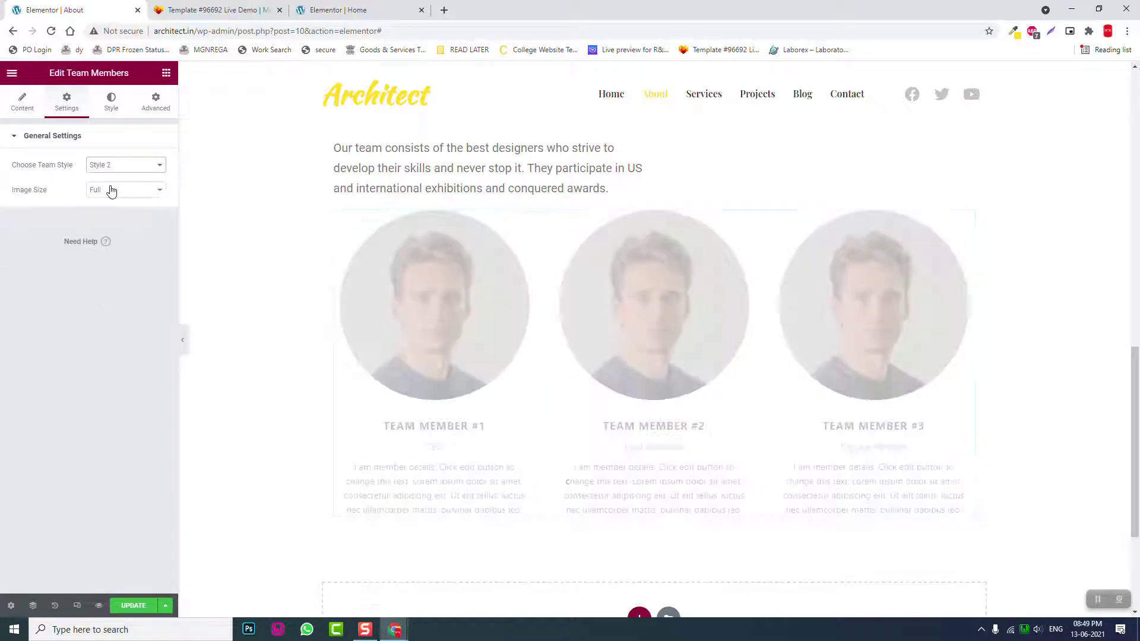
Check the Style 2 team layout in the preview and return the Team Members widget's team style to Style 1
scroll(522, 267, "down", 2)
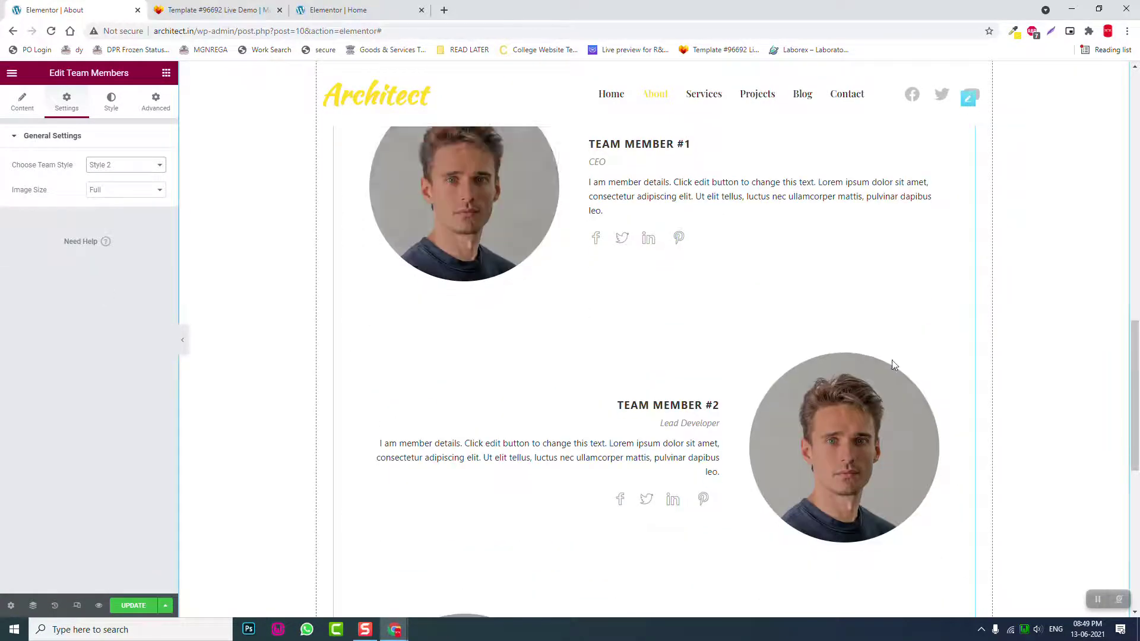
scroll(891, 362, "down", 5)
scroll(528, 377, "up", 5)
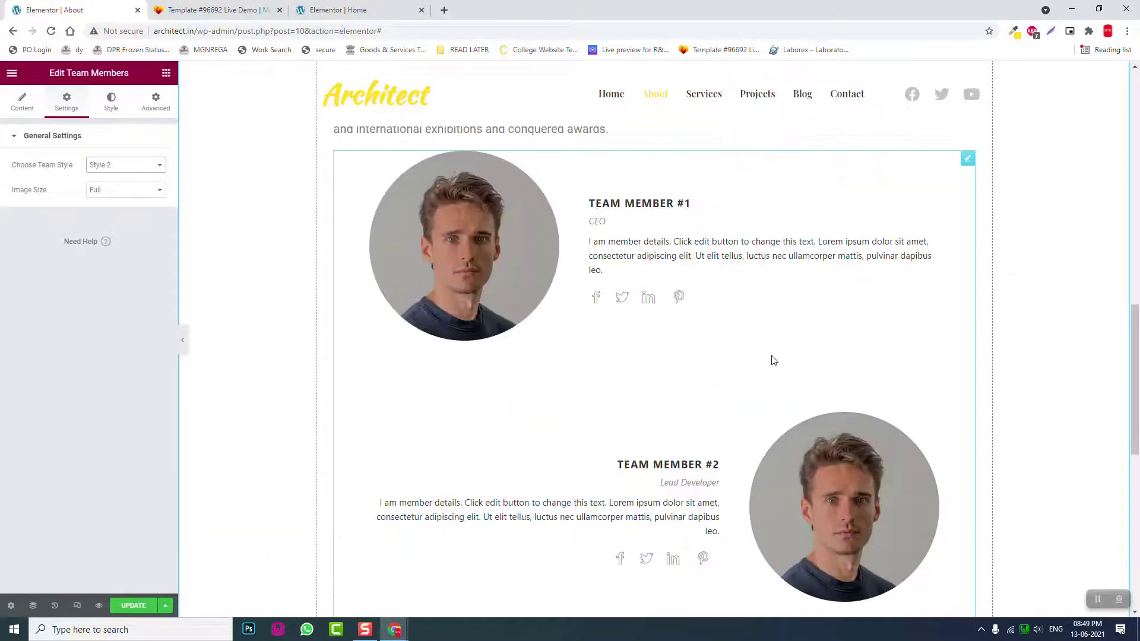
scroll(502, 470, "down", 2)
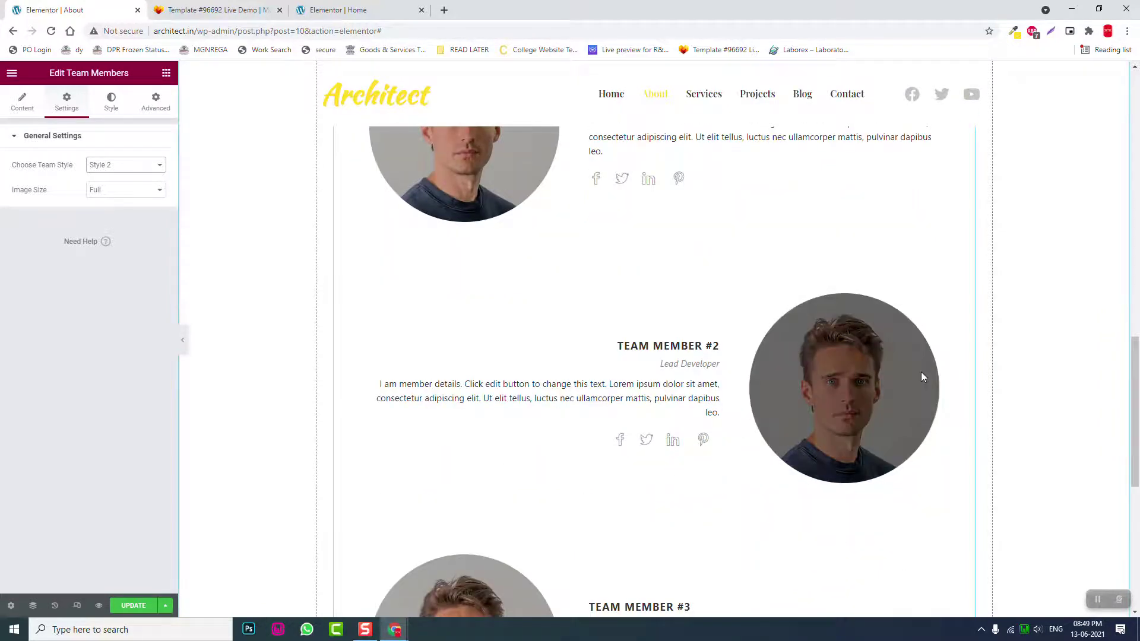
scroll(426, 433, "up", 4)
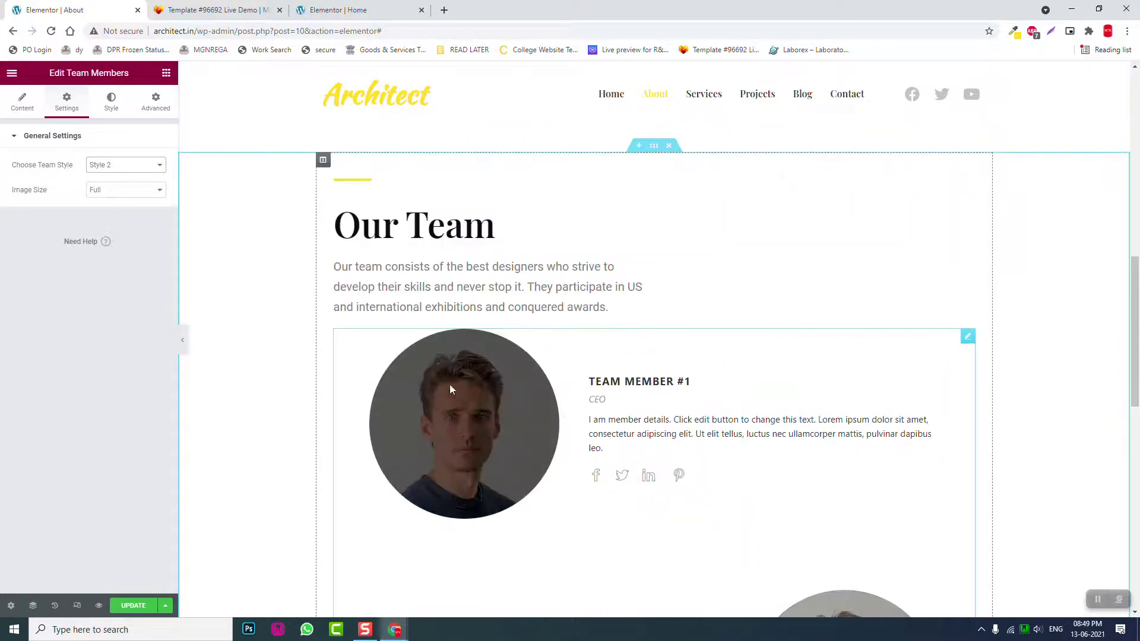
left_click(141, 168)
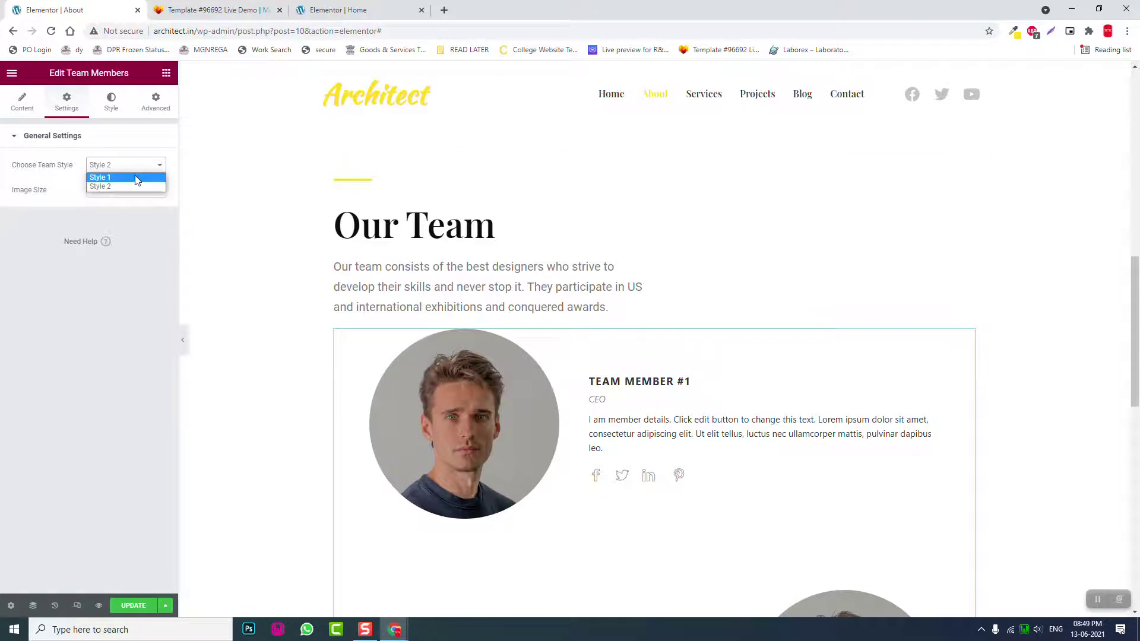
left_click(134, 176)
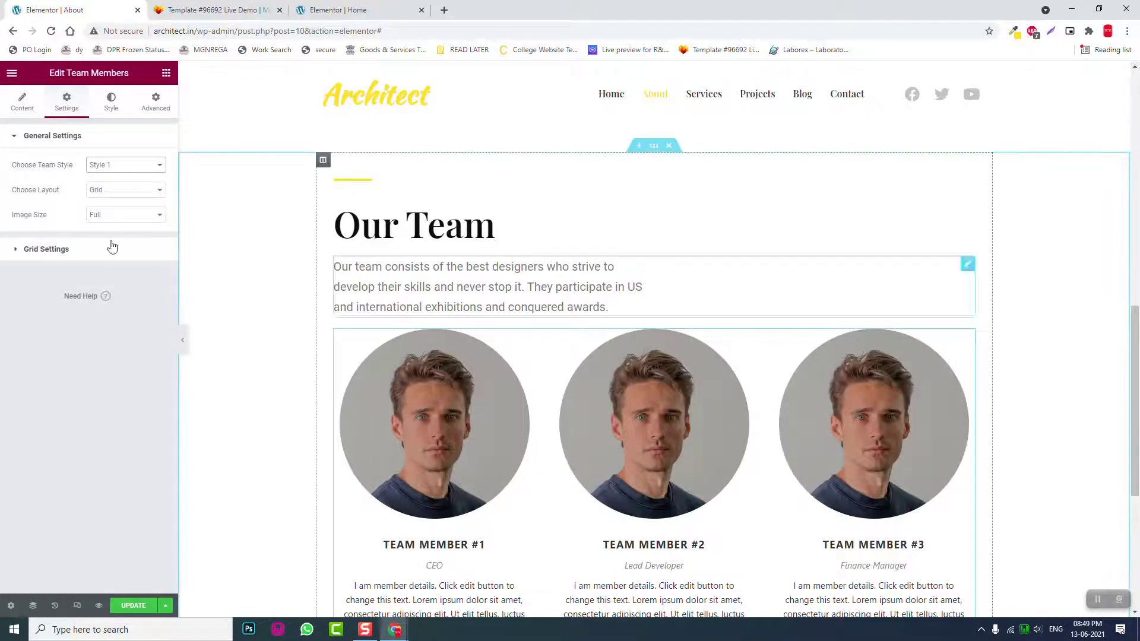
Try the Thumbnail - 150 x 150 image size for the team portraits and settle on Medium - 300 x 300
left_click(113, 221)
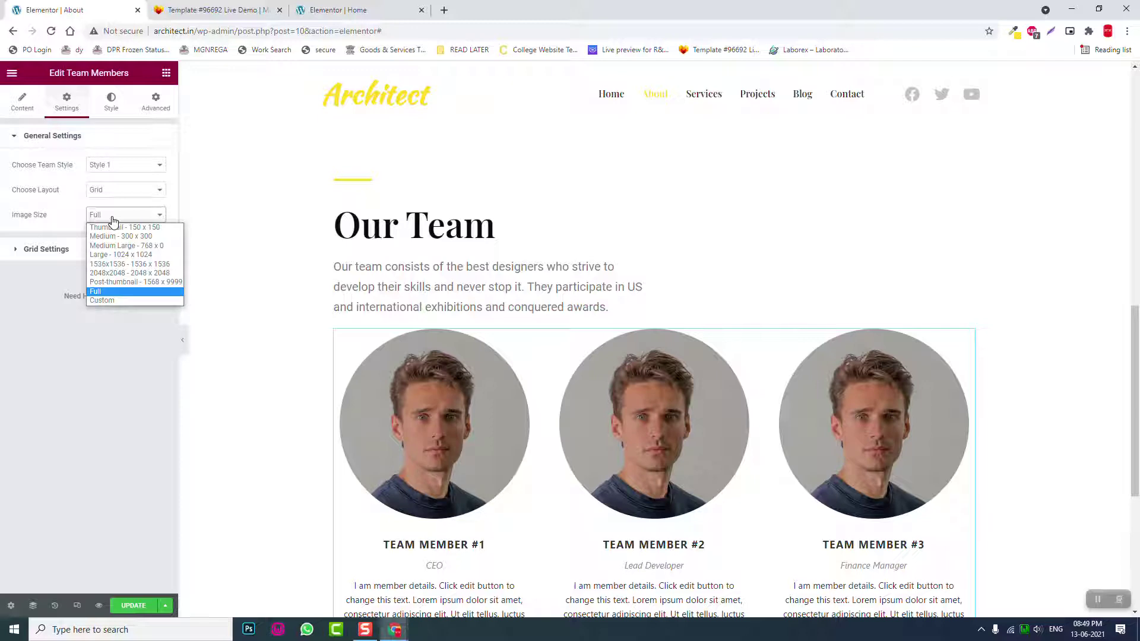
left_click(125, 227)
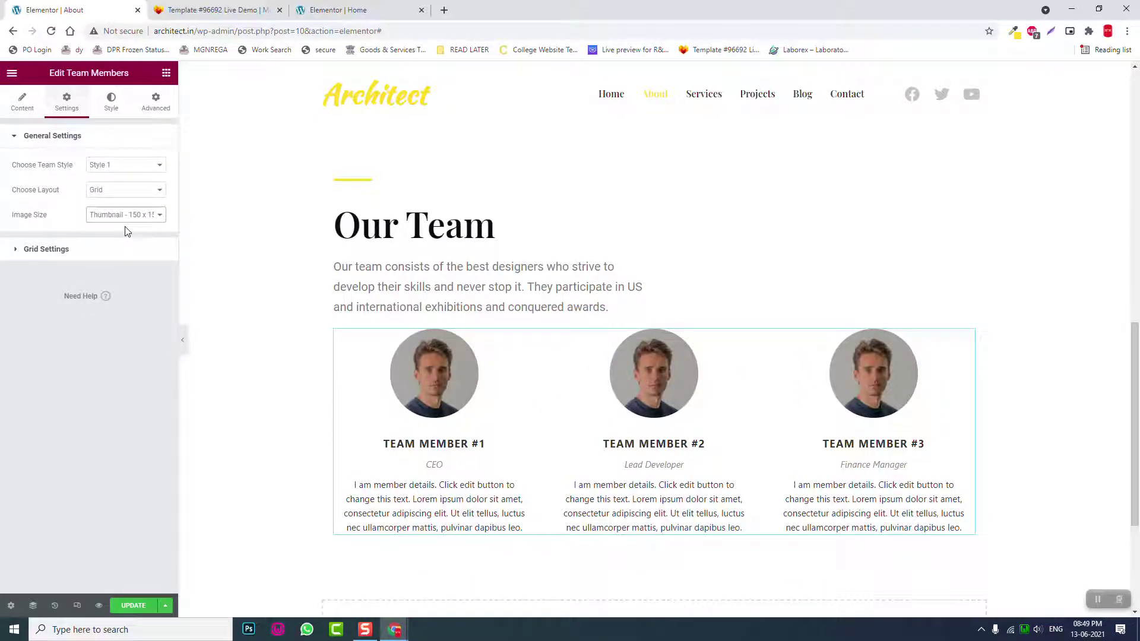
left_click(126, 217)
left_click(132, 237)
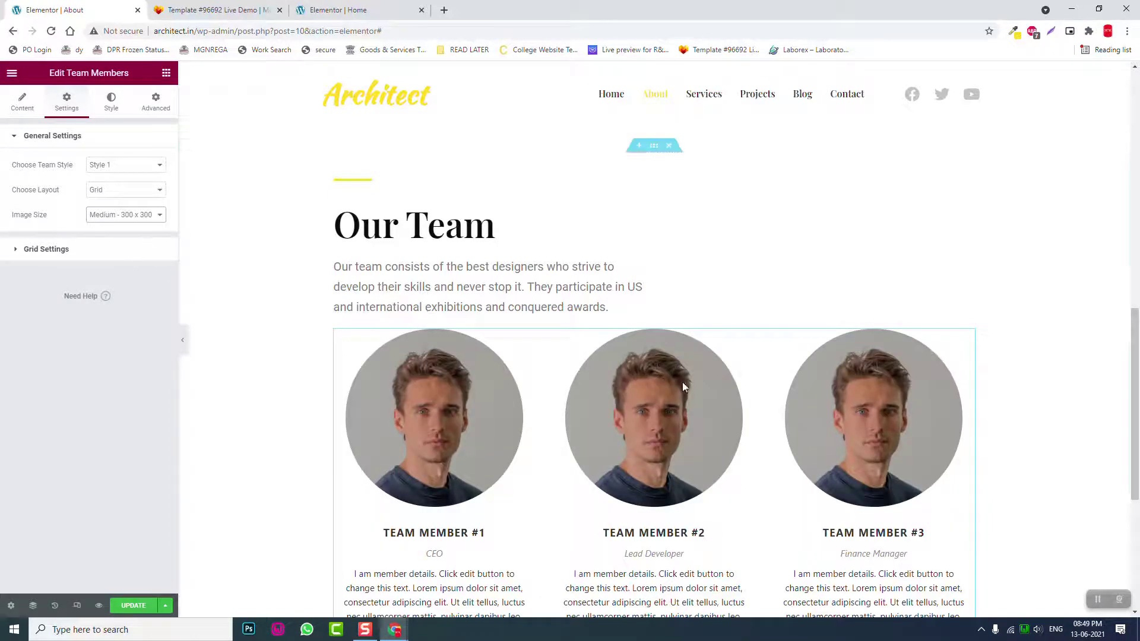
scroll(686, 382, "down", 1)
Switch the Team Members widget's layout to Carousel and view the team row
left_click(114, 190)
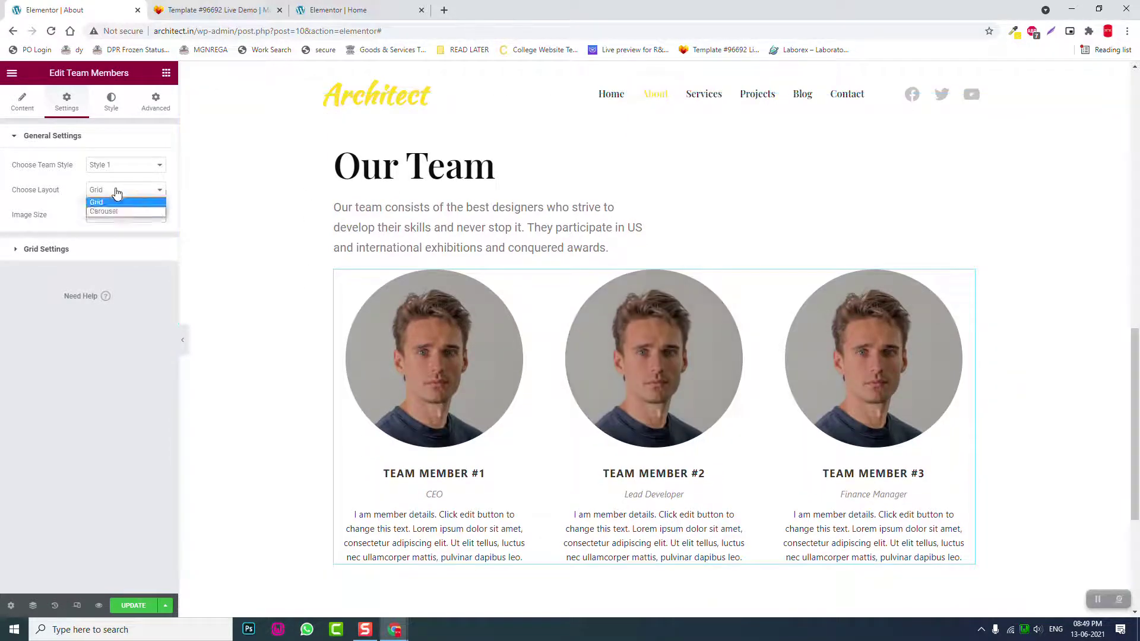
left_click(123, 212)
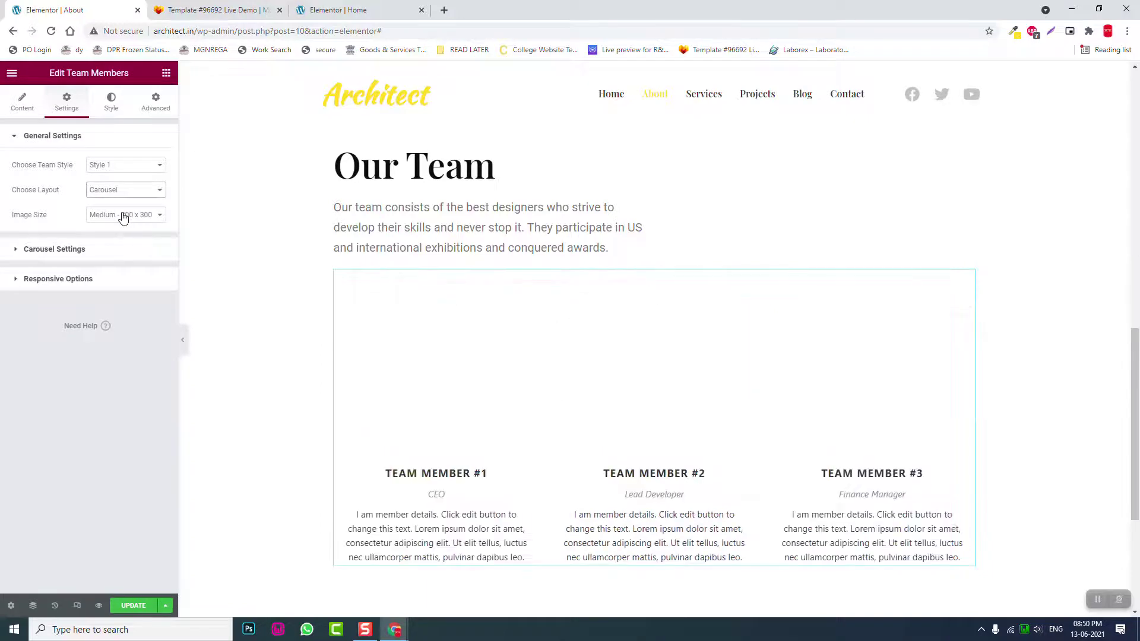
scroll(518, 285, "down", 1)
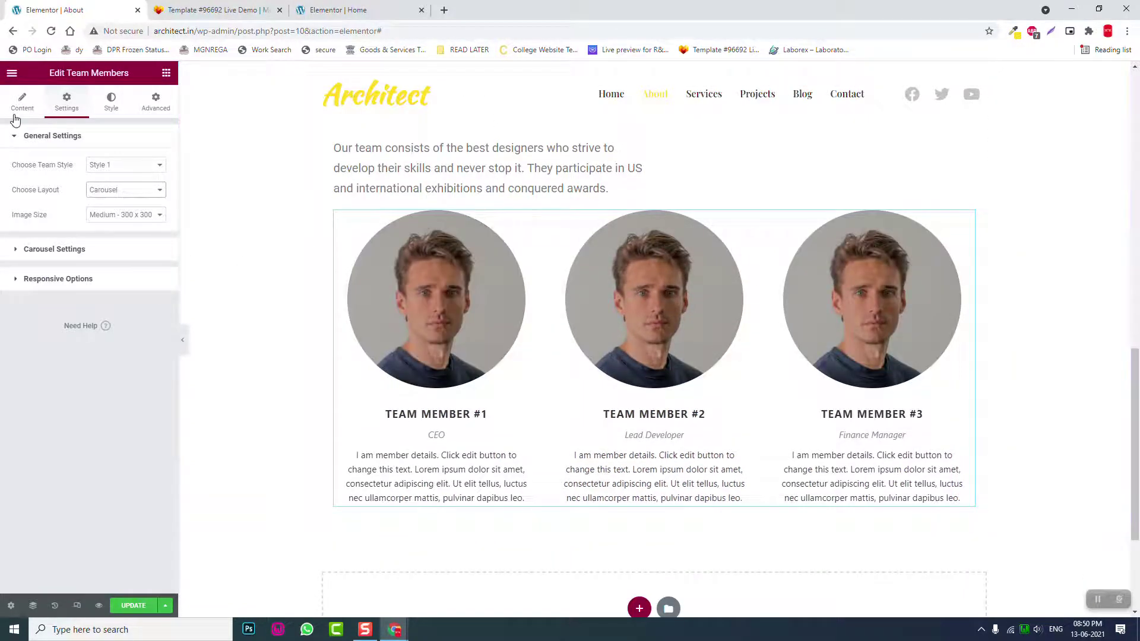
Duplicate the Team Member #3 item and advance the carousel to test its navigation
left_click(16, 114)
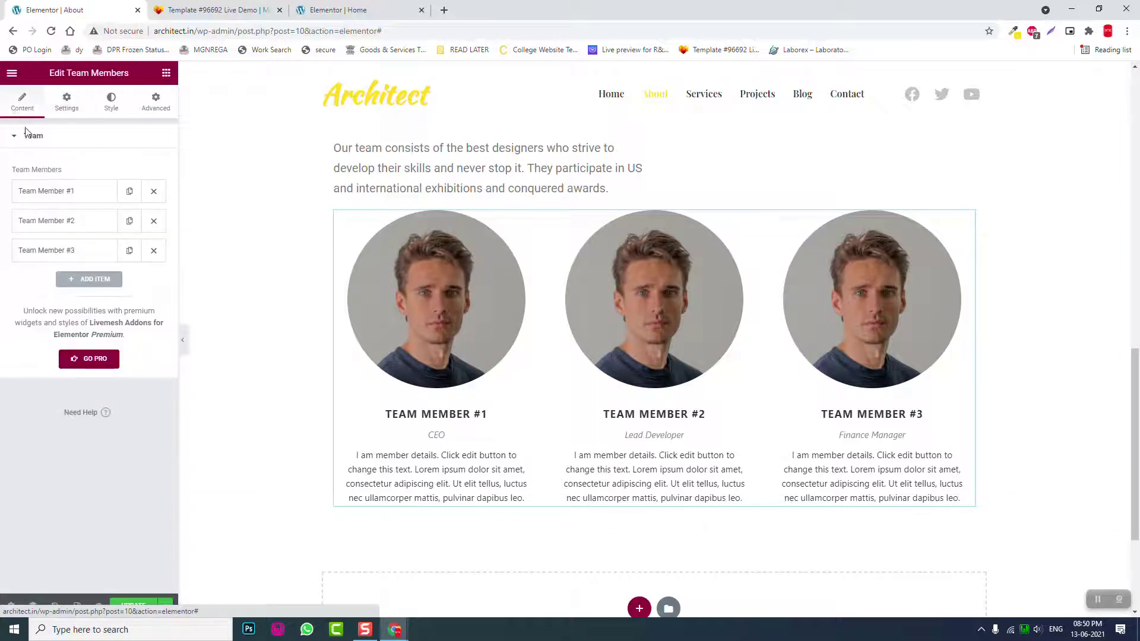
left_click(130, 252)
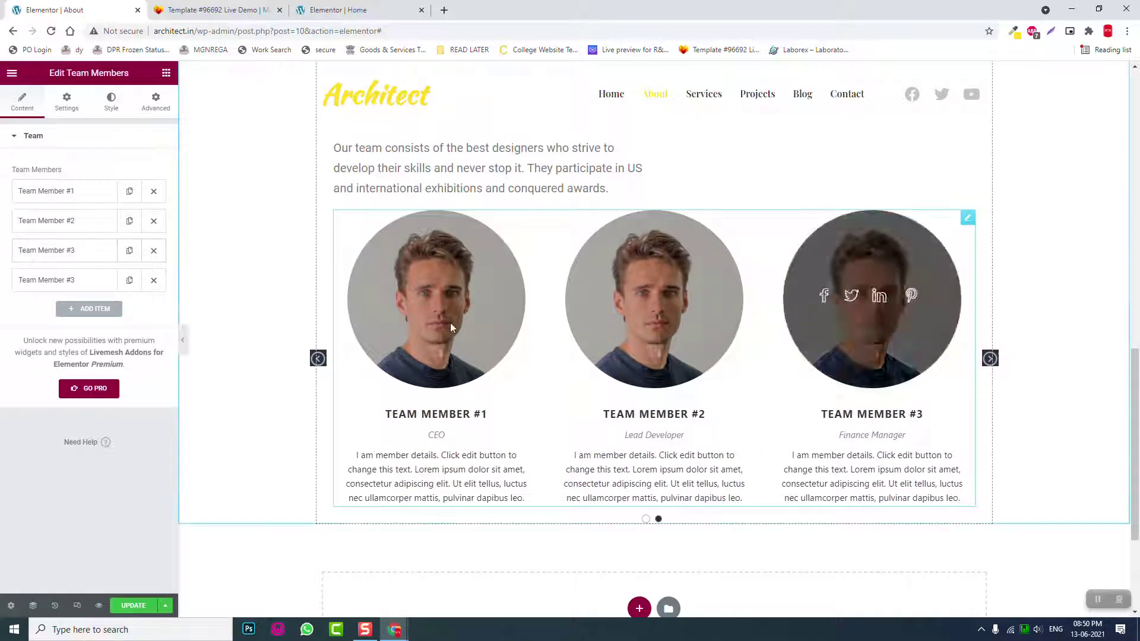
left_click(990, 360)
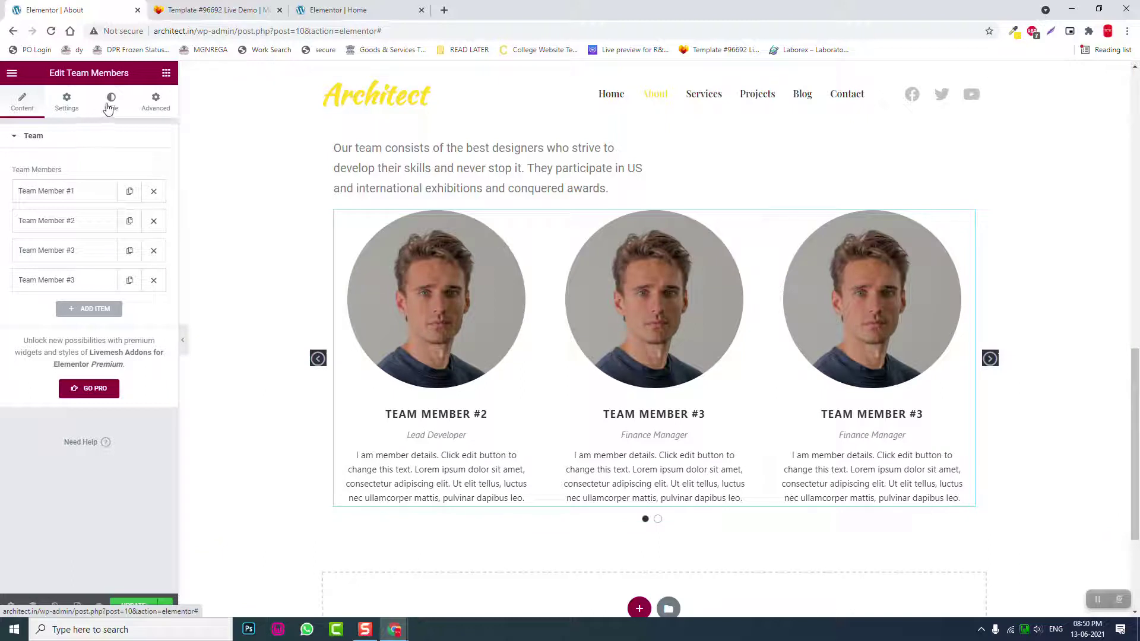
Examine the Team Members widget's style options for theme, thumbnails, member title, member details and social icons
left_click(111, 102)
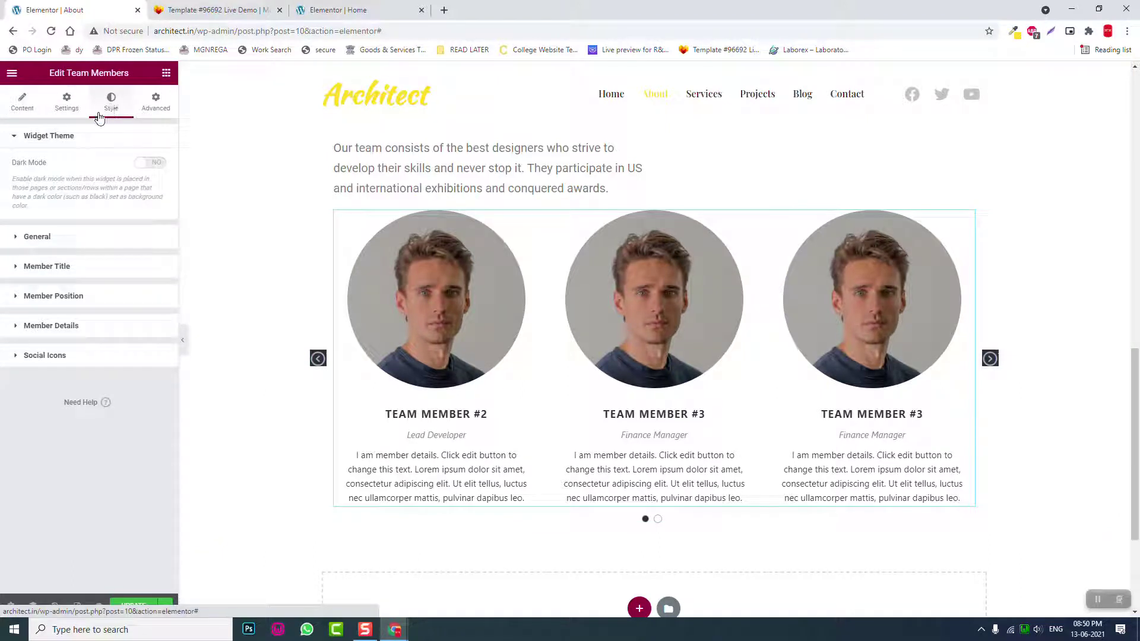
left_click(82, 236)
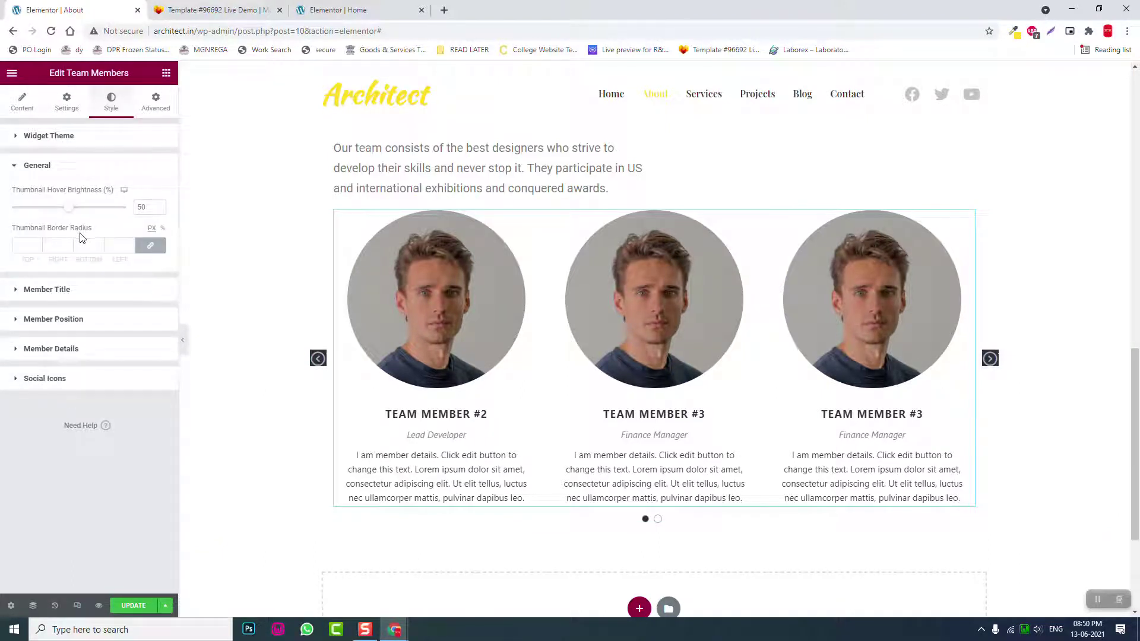
left_click(82, 290)
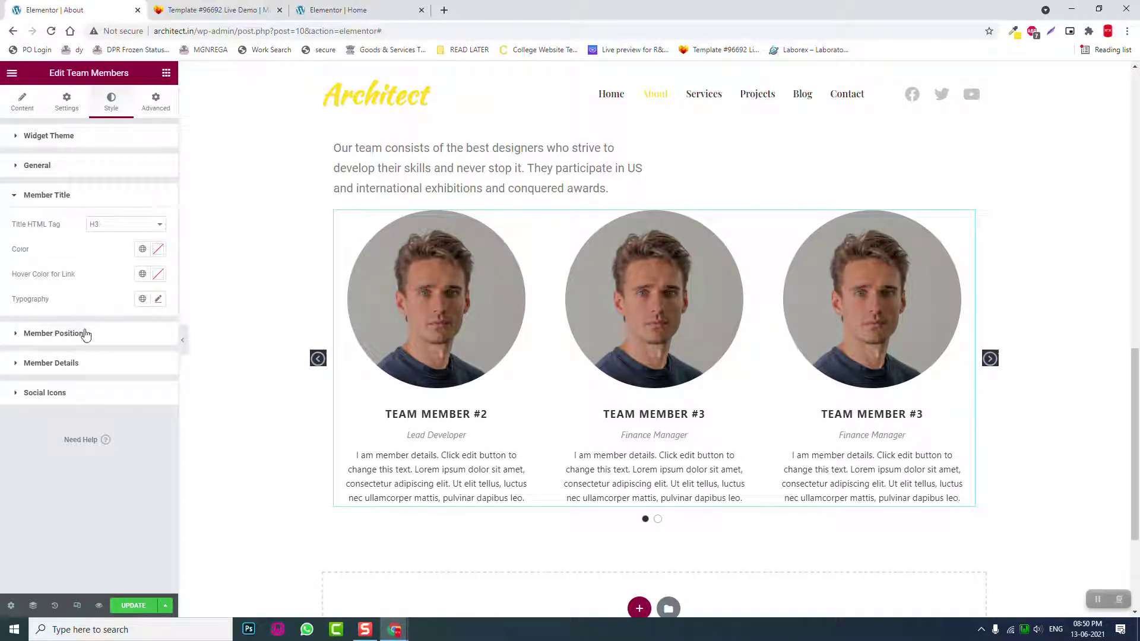
left_click(86, 401)
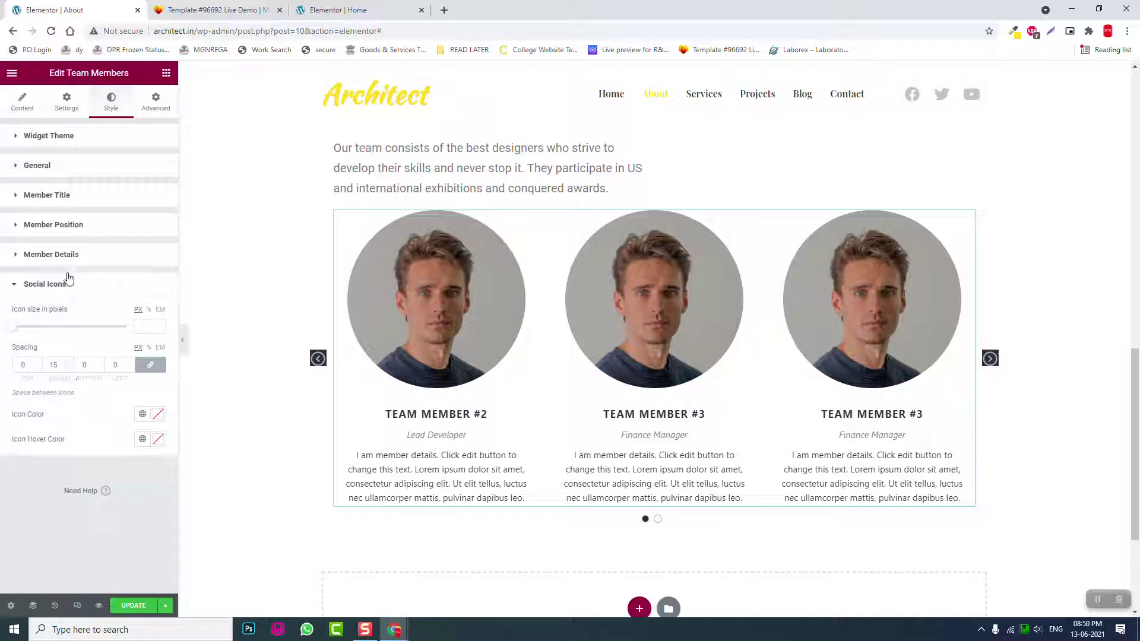
left_click(79, 257)
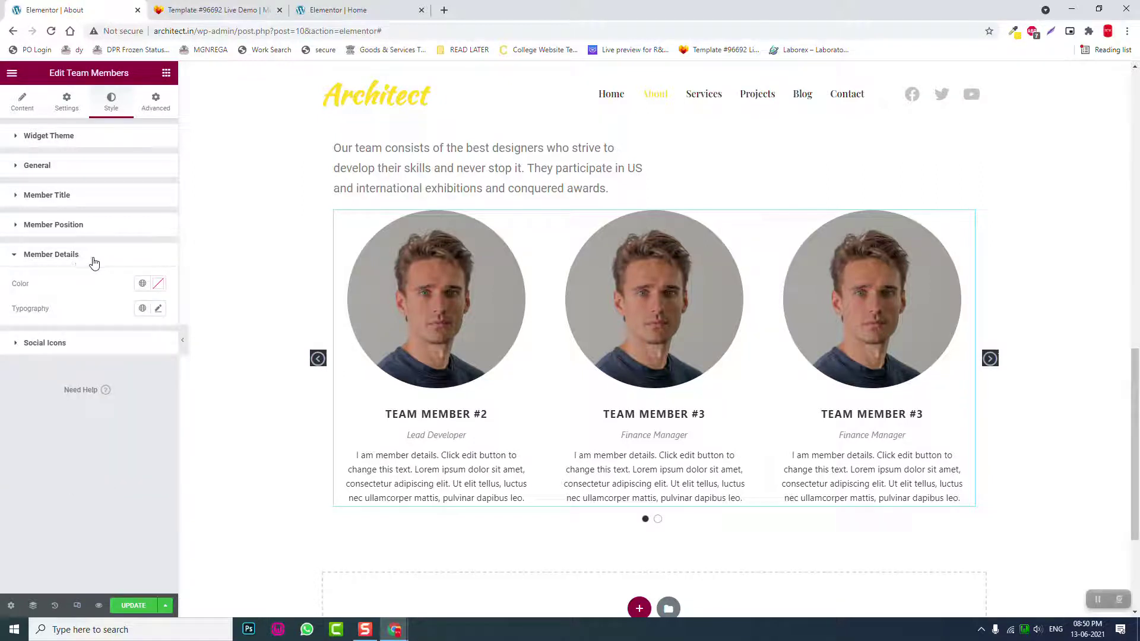
mouse_move(479, 315)
mouse_move(928, 327)
left_click(60, 134)
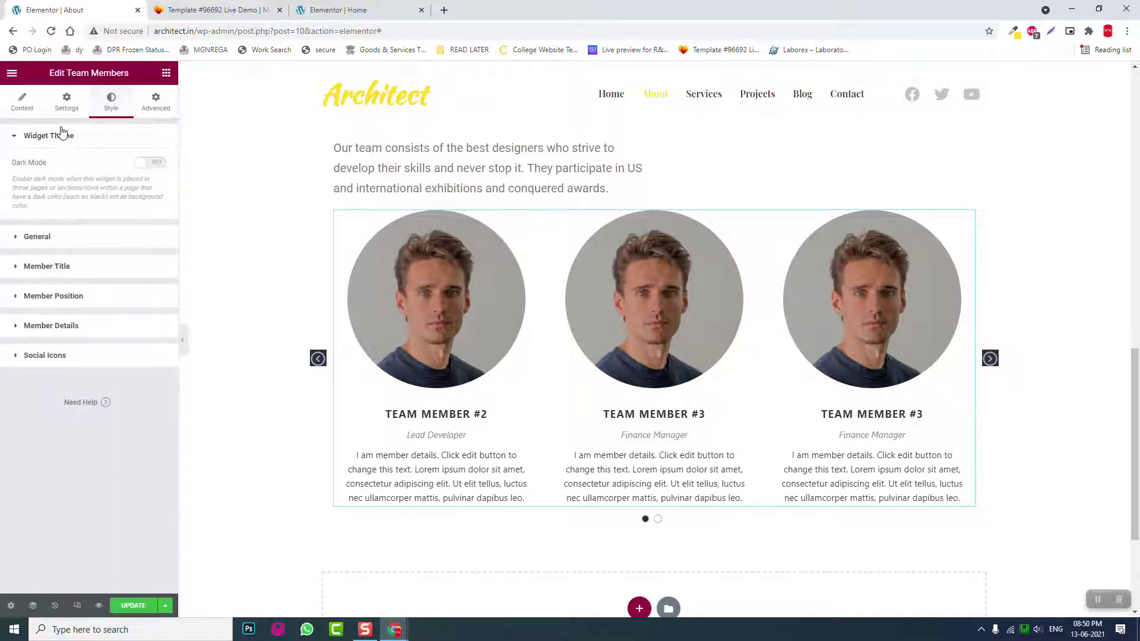
left_click(25, 113)
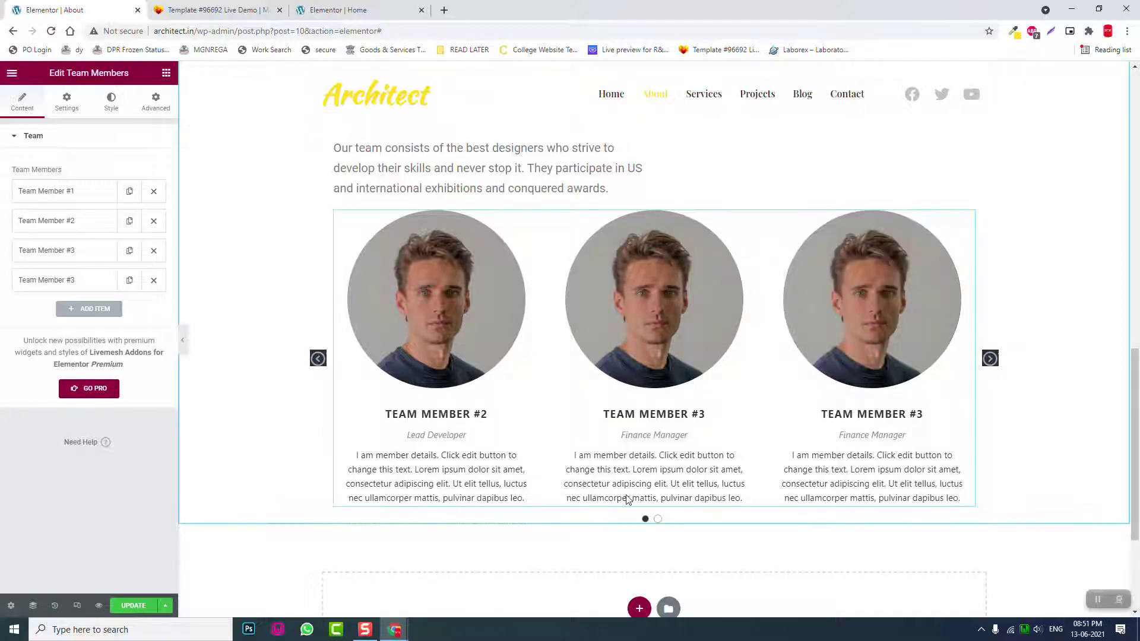
Unlink the Team Members widget's padding values and set its top padding to 40 px
scroll(705, 374, "up", 3)
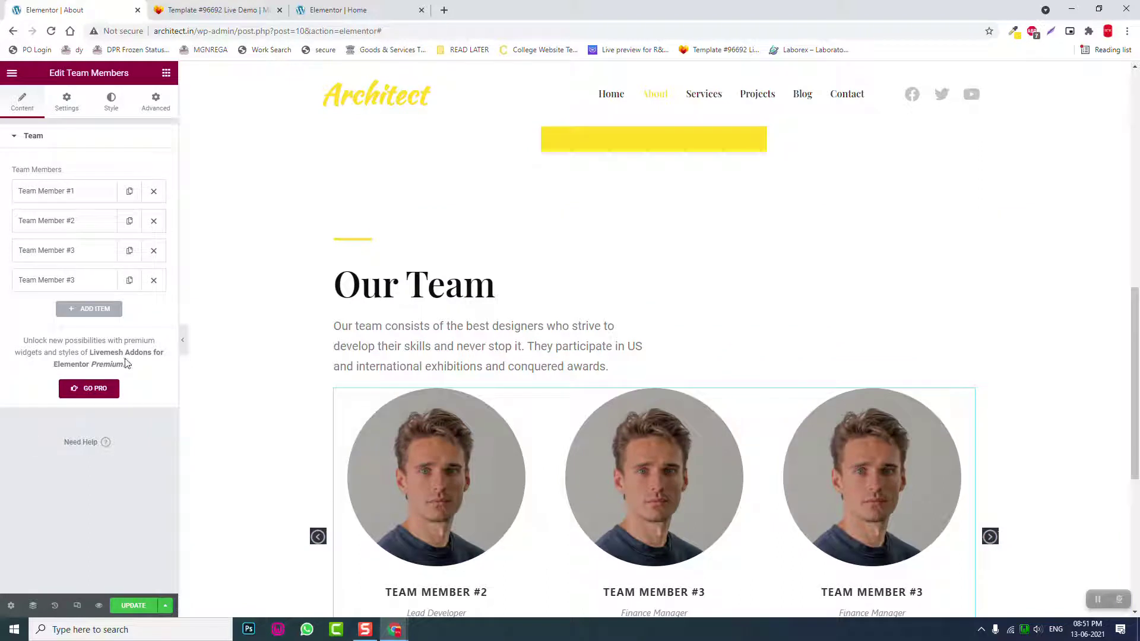
left_click(154, 105)
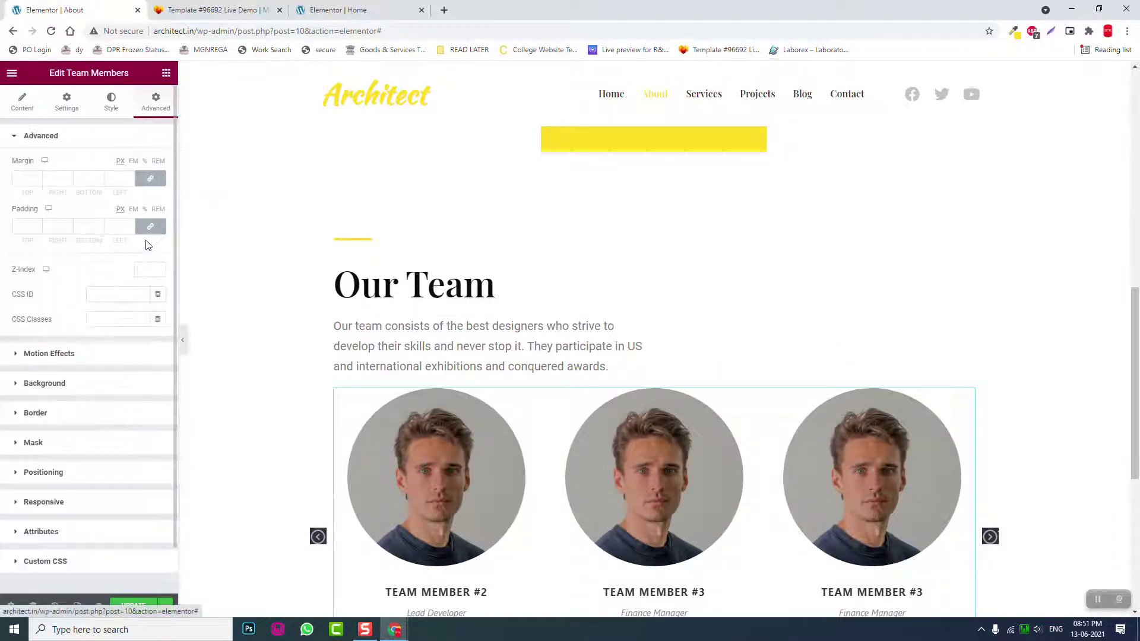
left_click(151, 227)
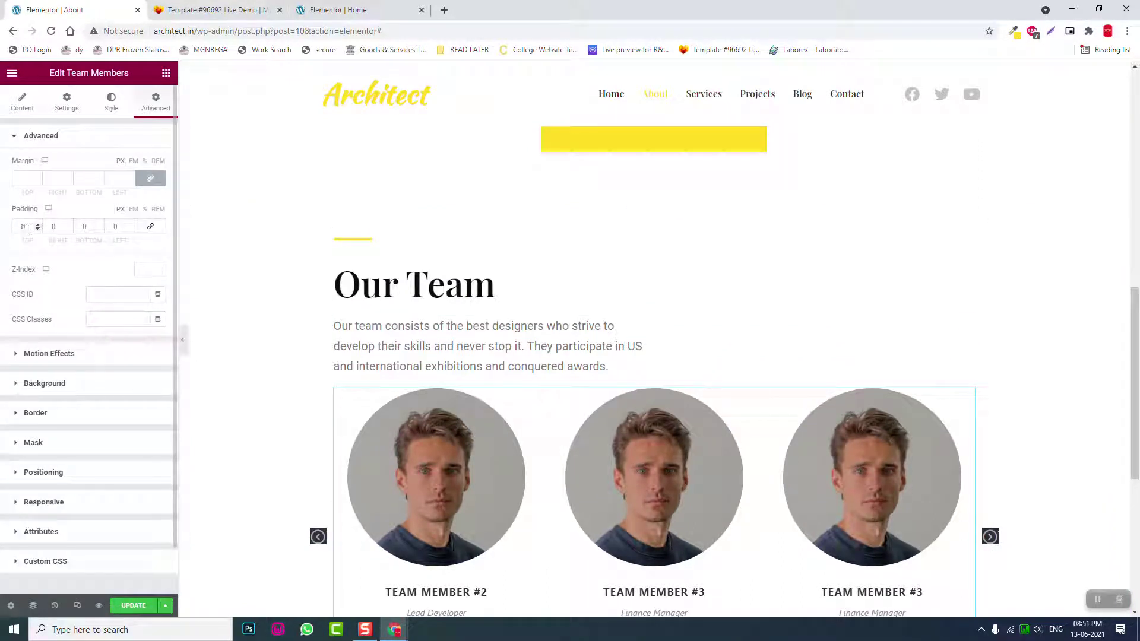
left_click(30, 229)
type("40")
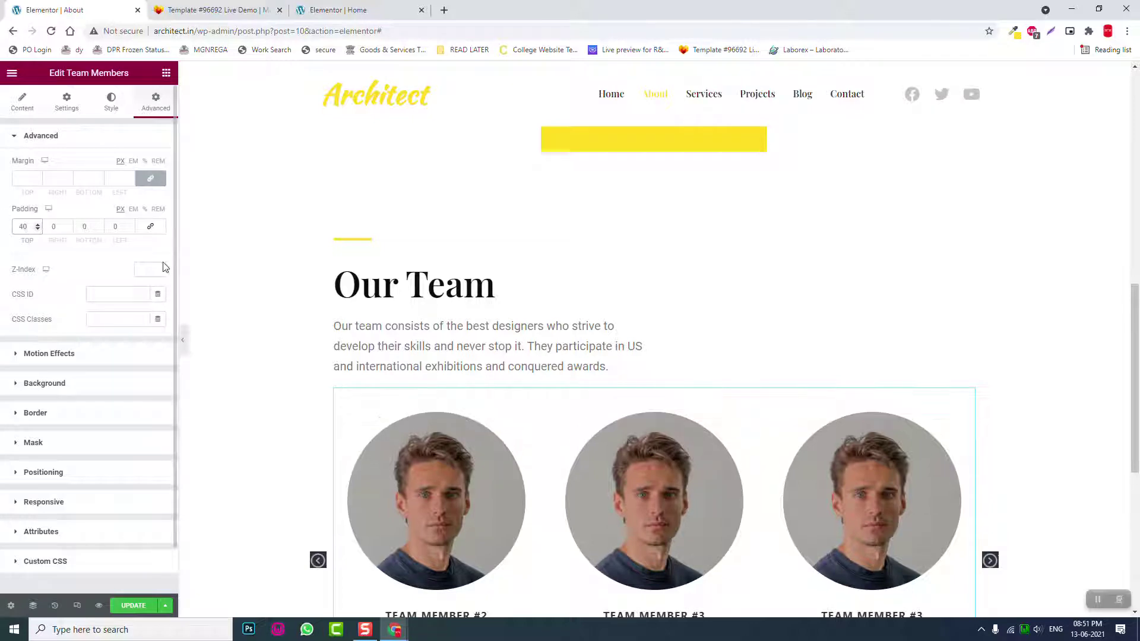
Preview the About page at full width and look up the section that follows the team in the template demo
left_click(183, 340)
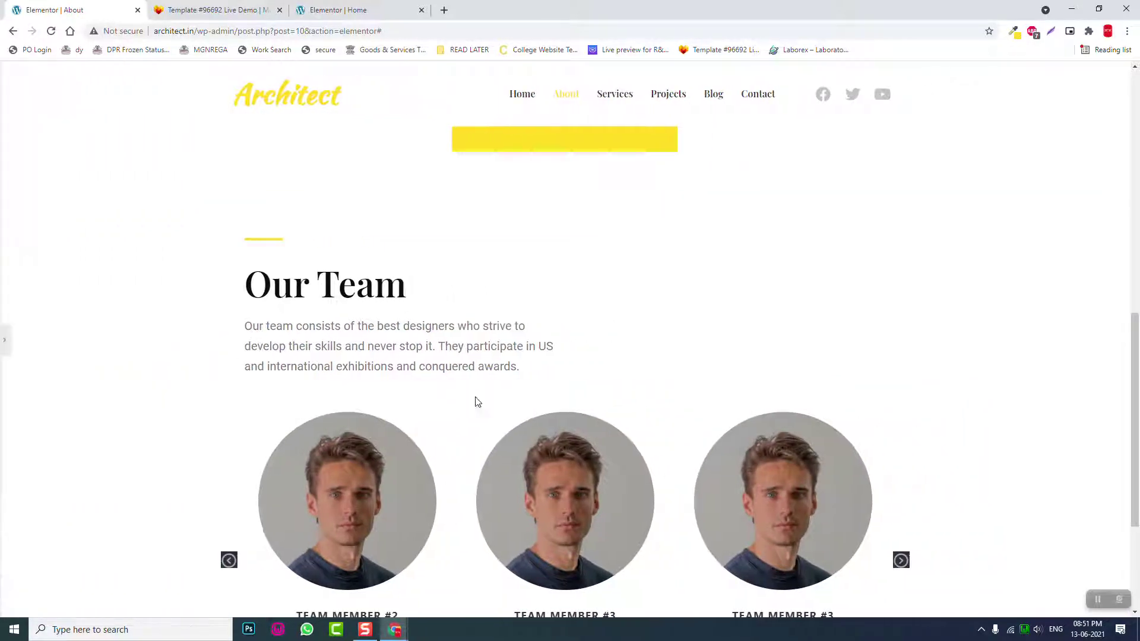
scroll(624, 372, "up", 5)
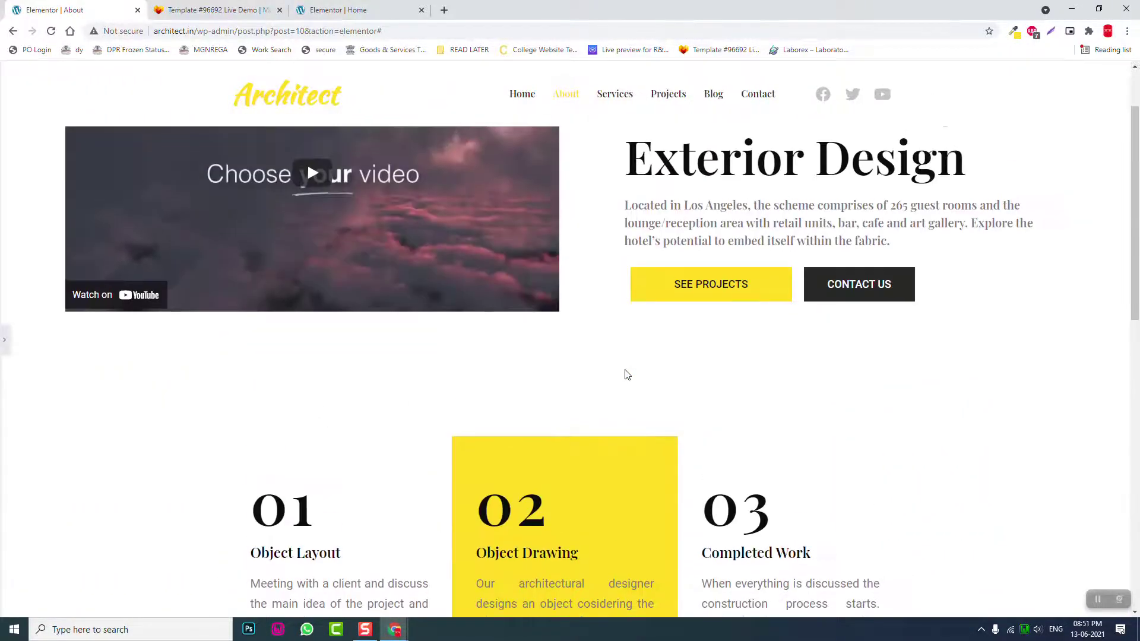
scroll(617, 376, "down", 10)
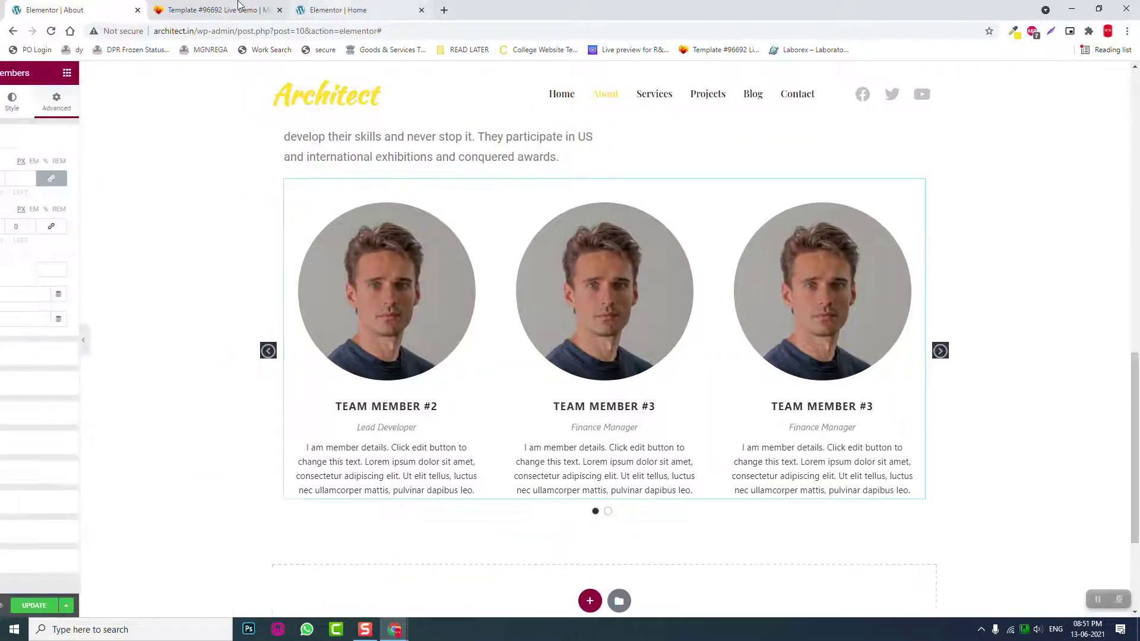
left_click(196, 9)
scroll(416, 294, "down", 10)
scroll(413, 288, "down", 4)
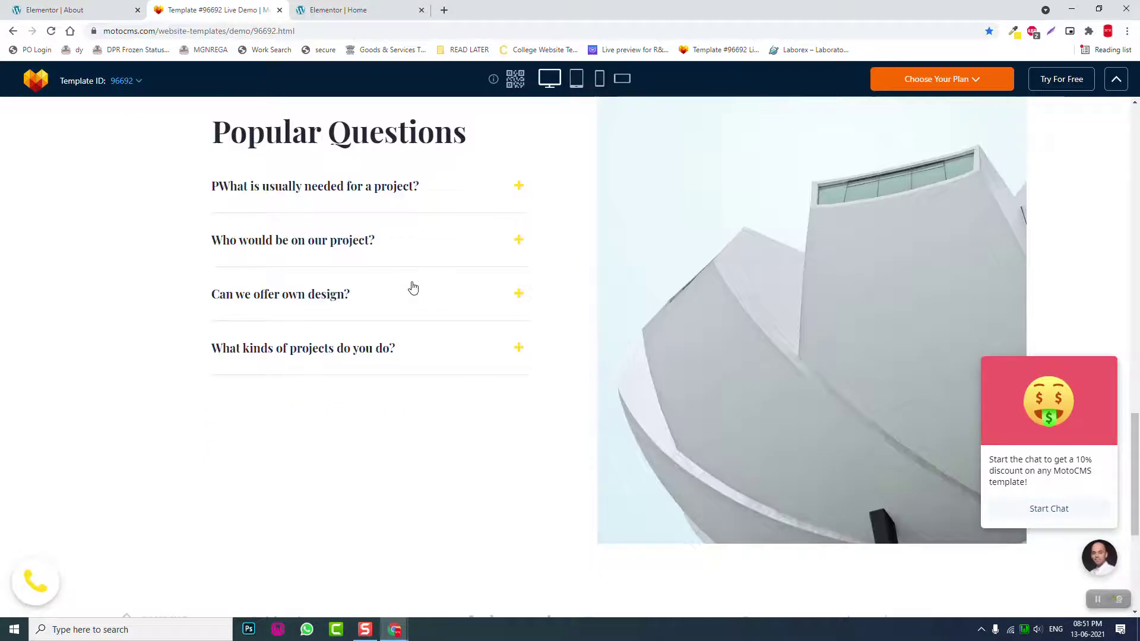
scroll(413, 291, "up", 2)
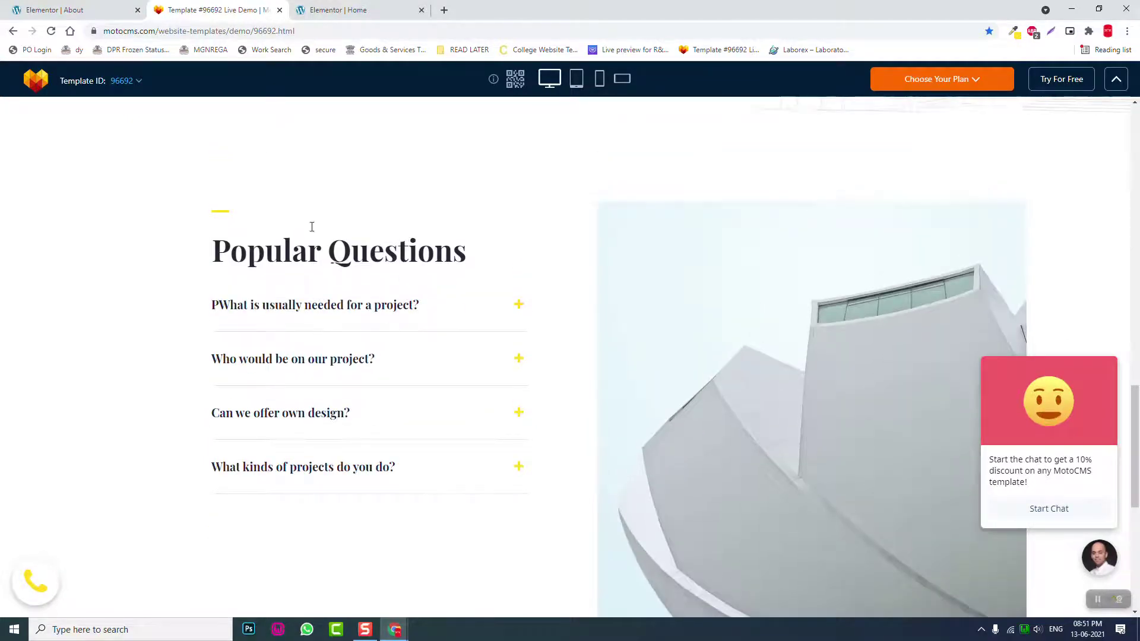
Return to the About page in Elementor and duplicate the whole Our Team section
left_click(100, 9)
scroll(603, 237, "up", 5)
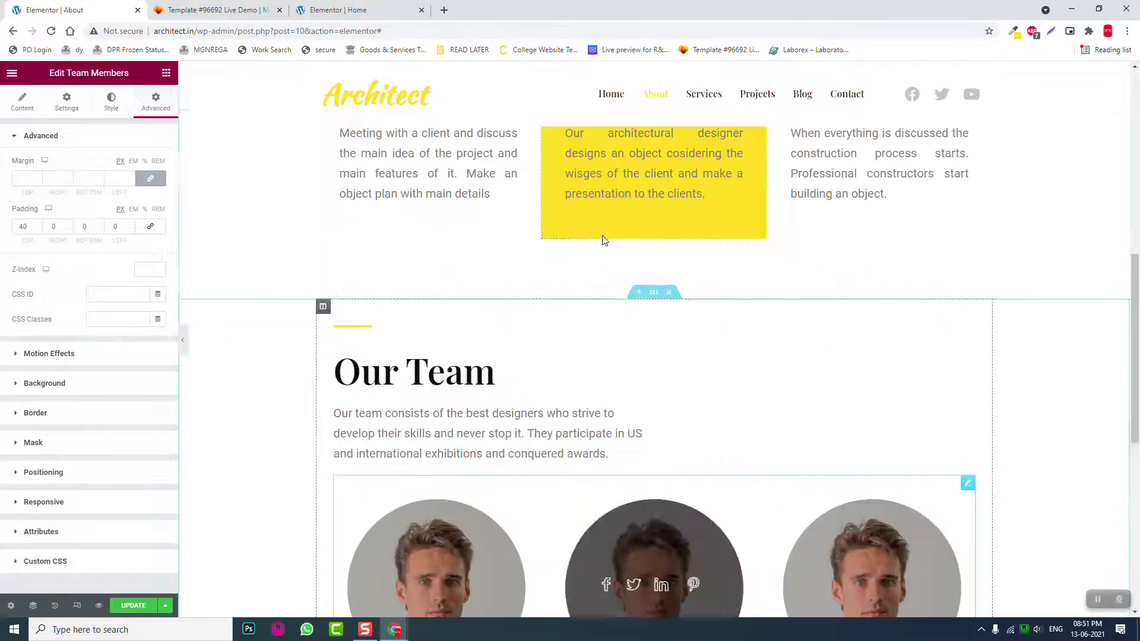
right_click(654, 299)
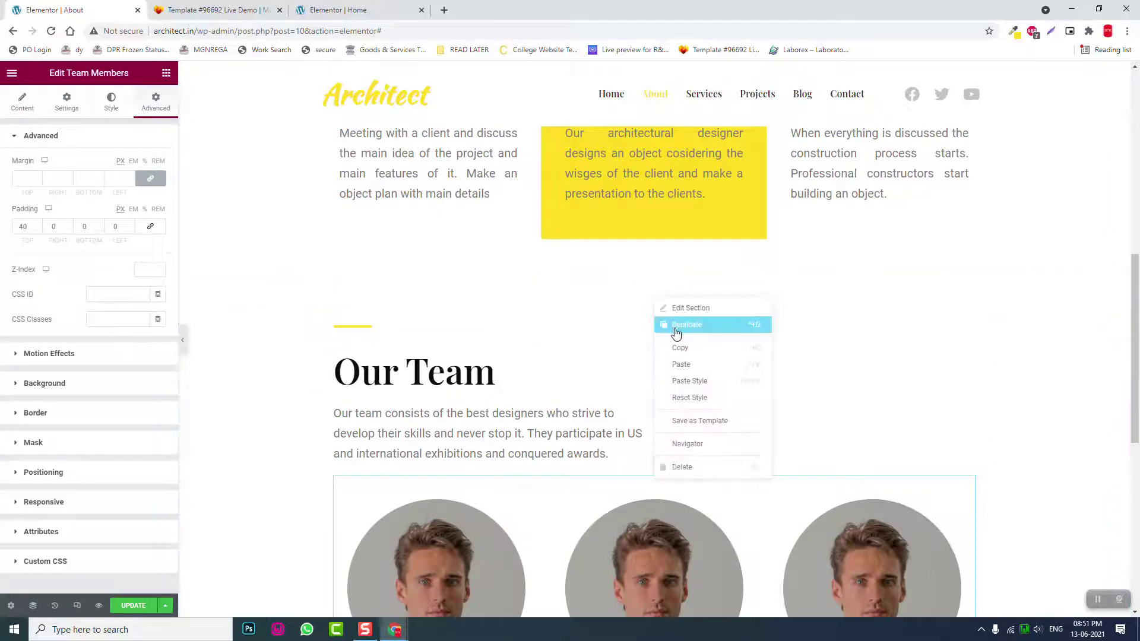
left_click(677, 331)
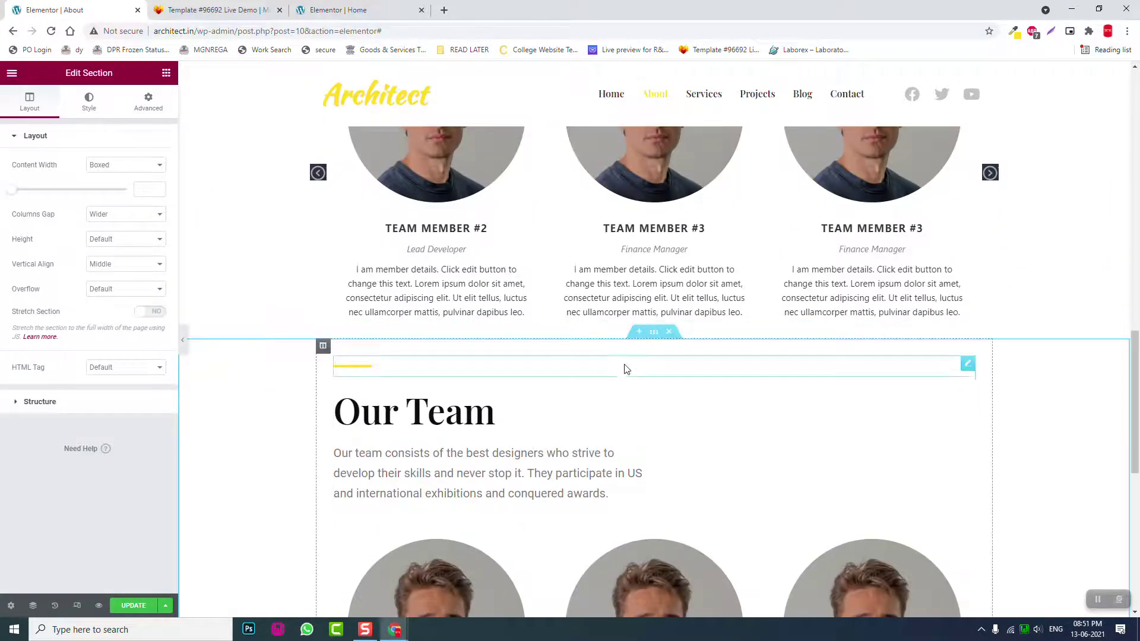
Try 100% top and bottom padding on the duplicated Our Team section
left_click(145, 105)
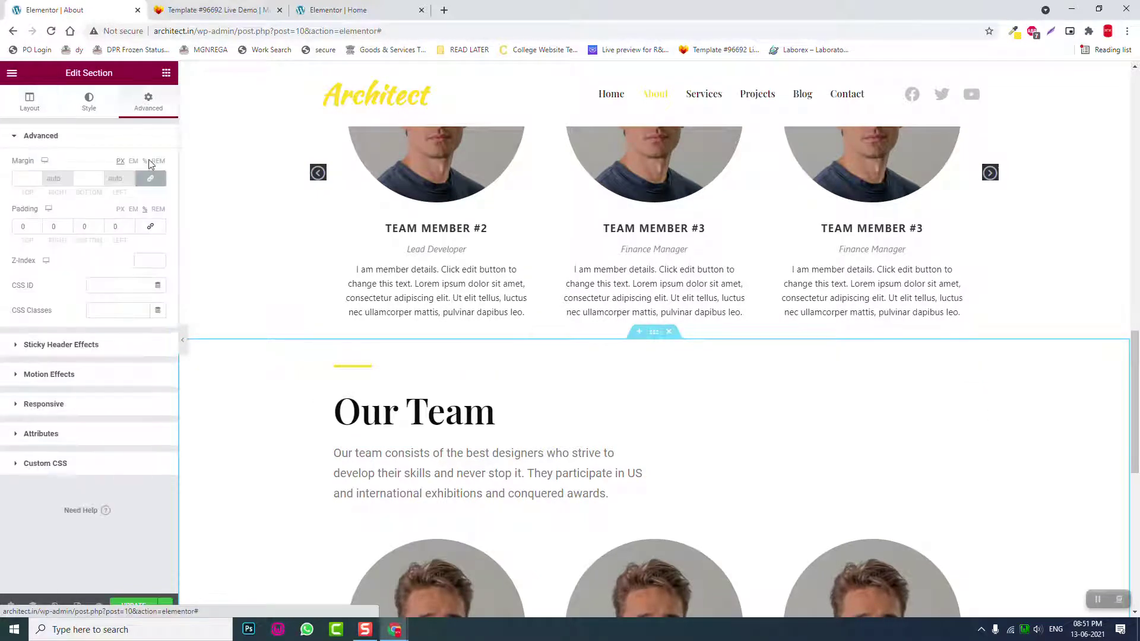
left_click(17, 230)
type("100")
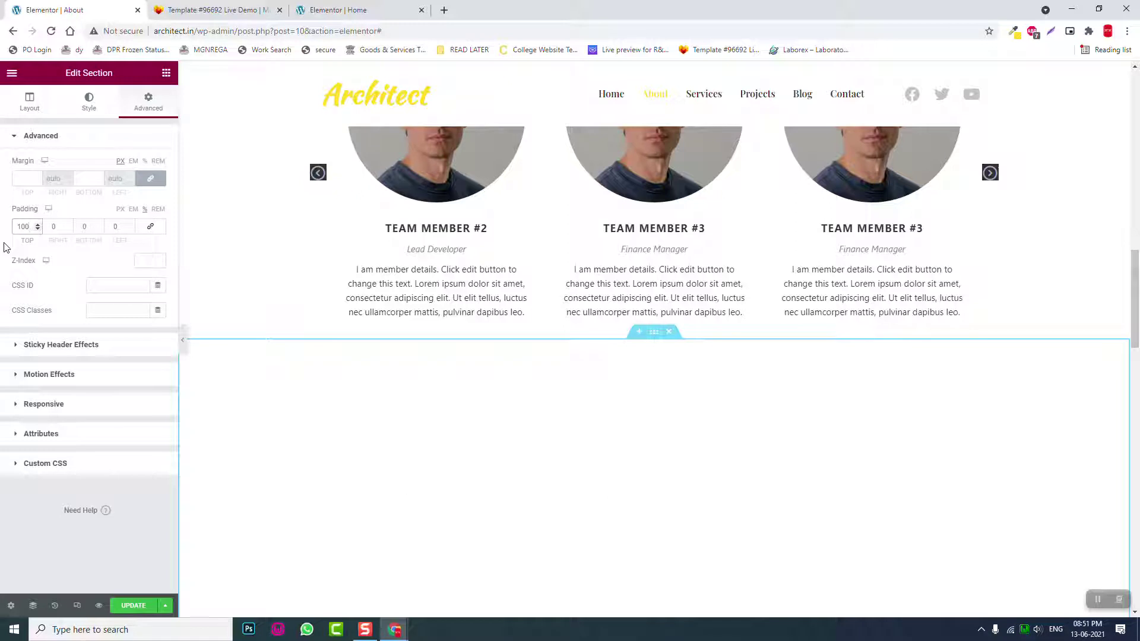
key("Tab")
key("Tab")
type("100")
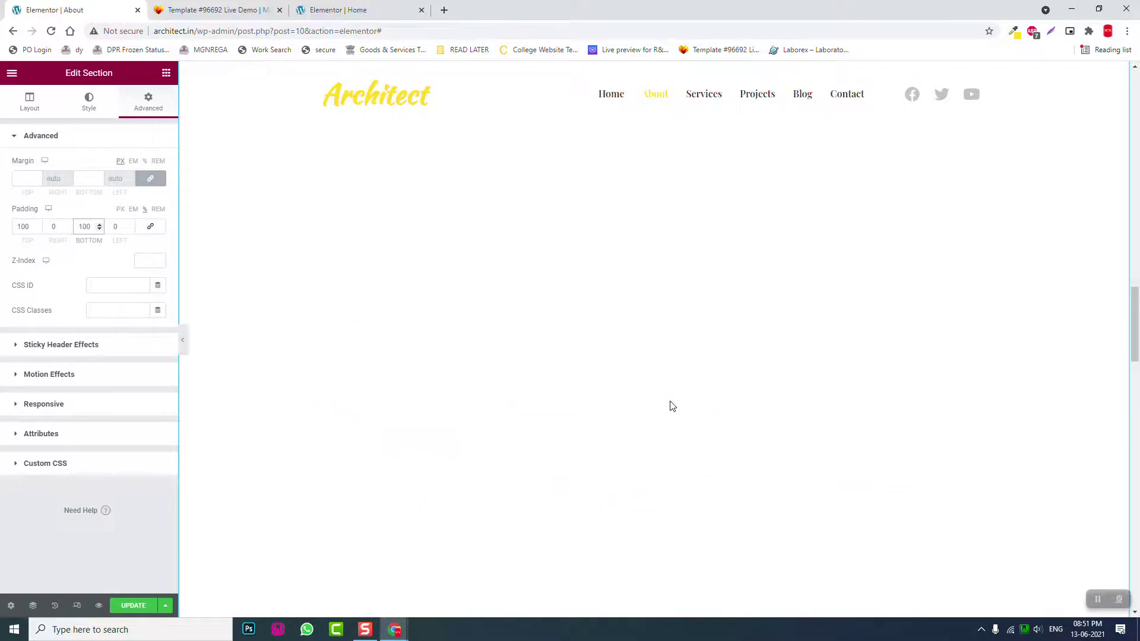
left_click(29, 225)
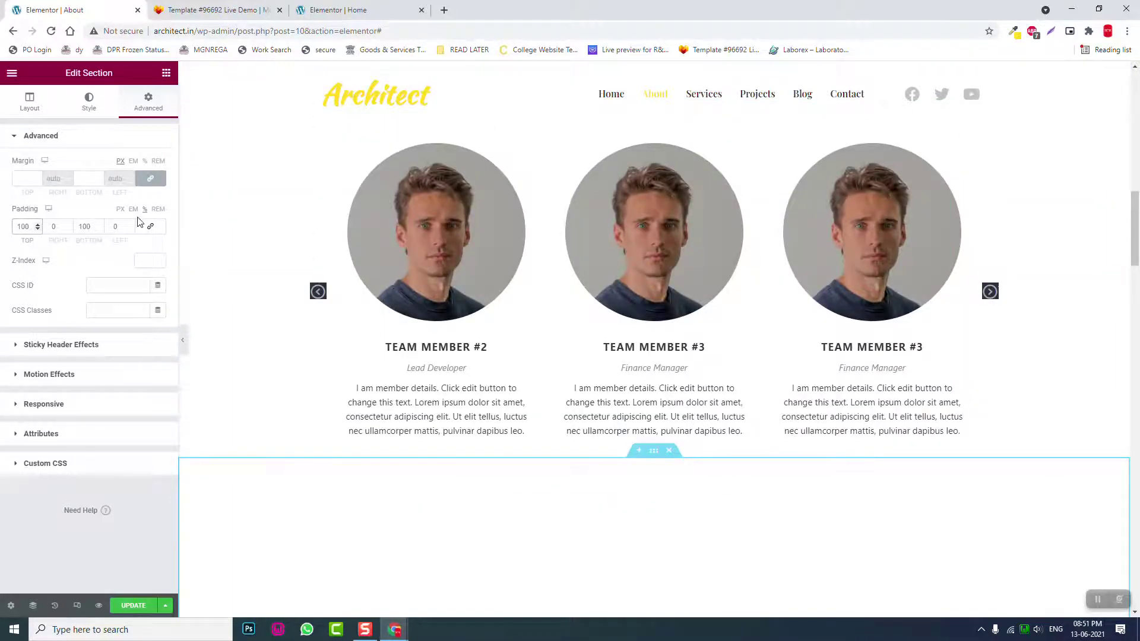
Switch the duplicated section's padding unit to pixels and set its top and bottom padding to 100 px
left_click(121, 210)
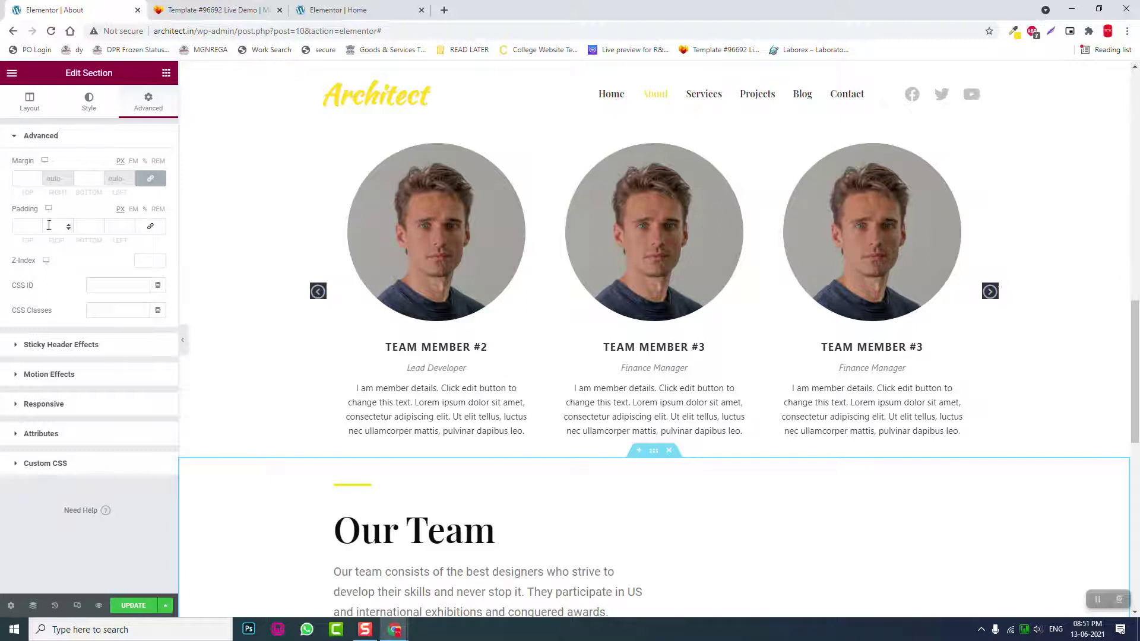
left_click(24, 228)
type("100")
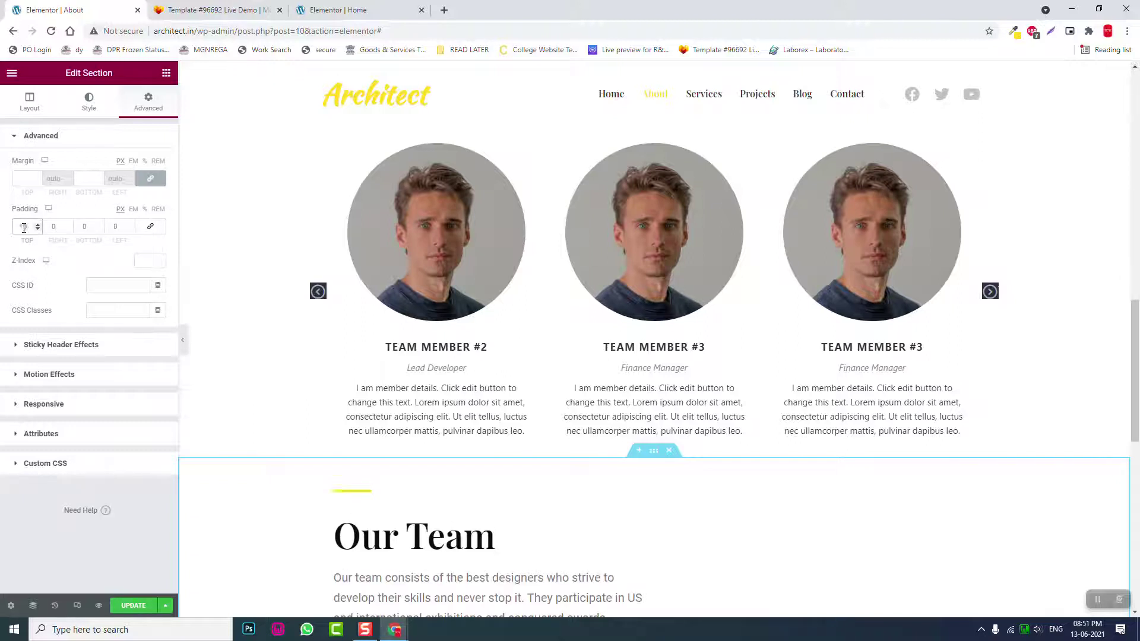
key("Tab")
key("Tab")
type("100")
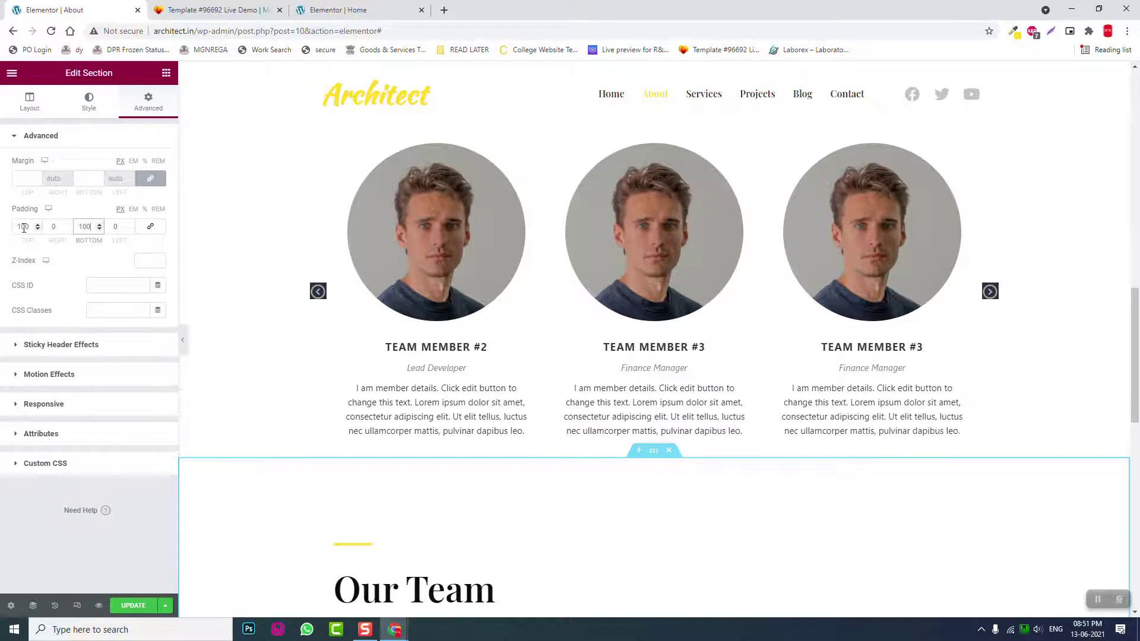
scroll(730, 448, "down", 3)
scroll(730, 450, "down", 2)
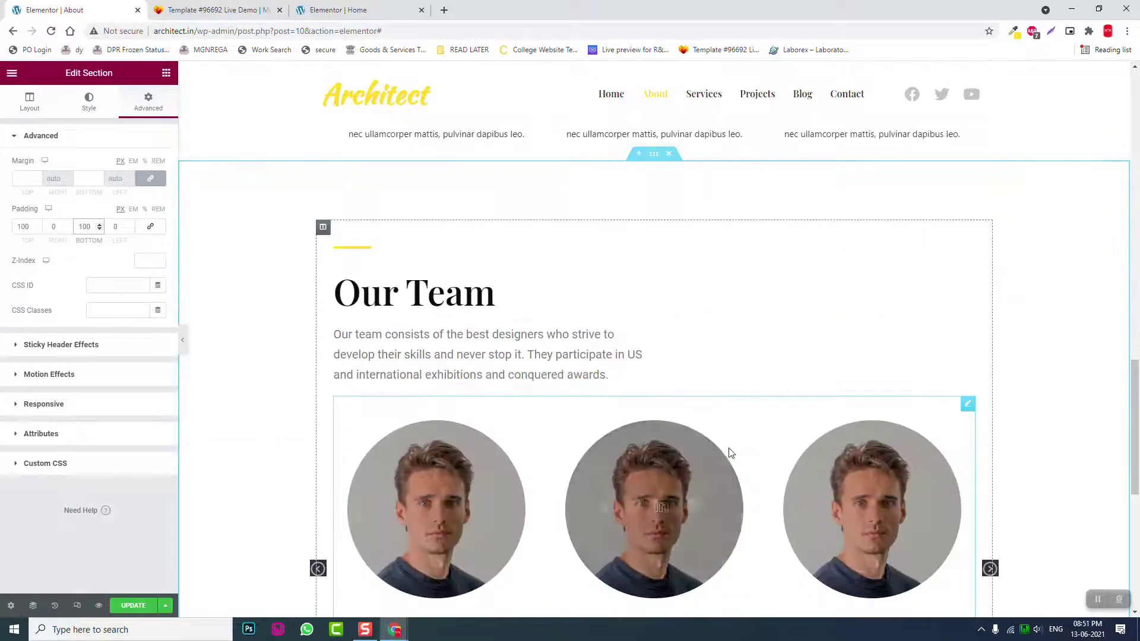
Copy the Popular Questions heading from the template demo and use it to replace the duplicated section's heading text
left_click(234, 10)
left_click_drag(474, 258, 214, 253)
key("ctrl+c")
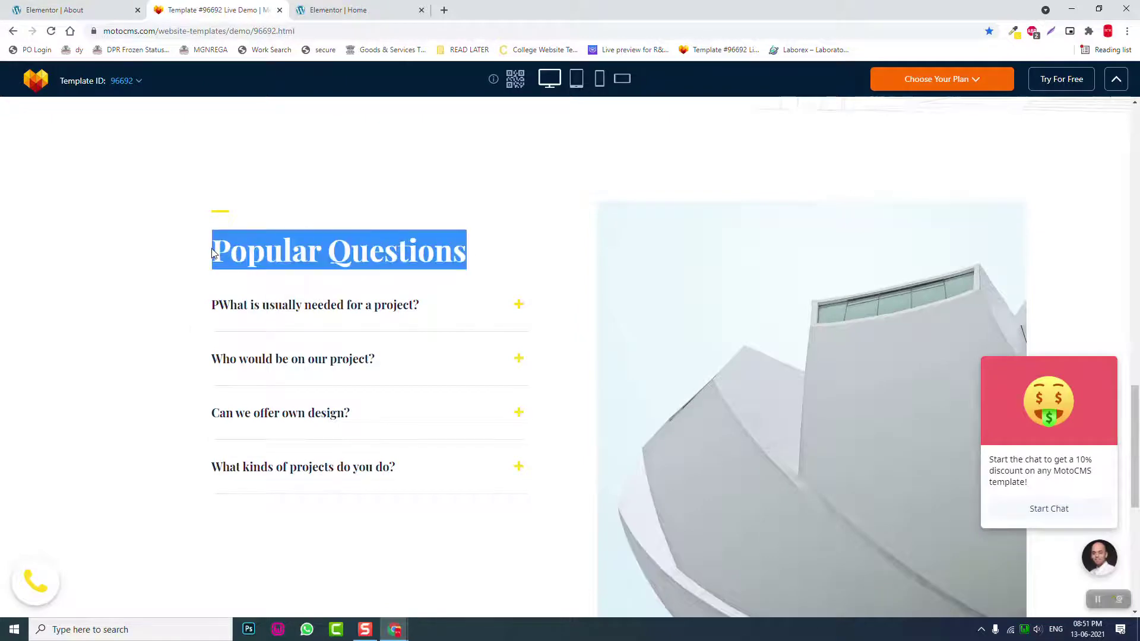
left_click(55, 9)
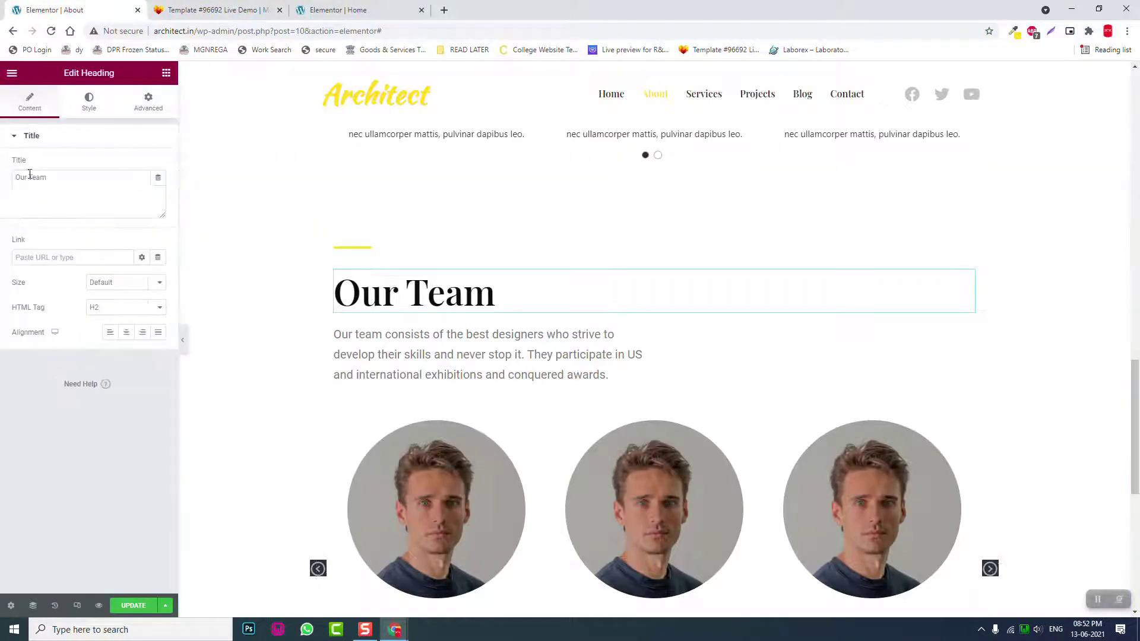
key("ctrl+a")
key("ctrl+v")
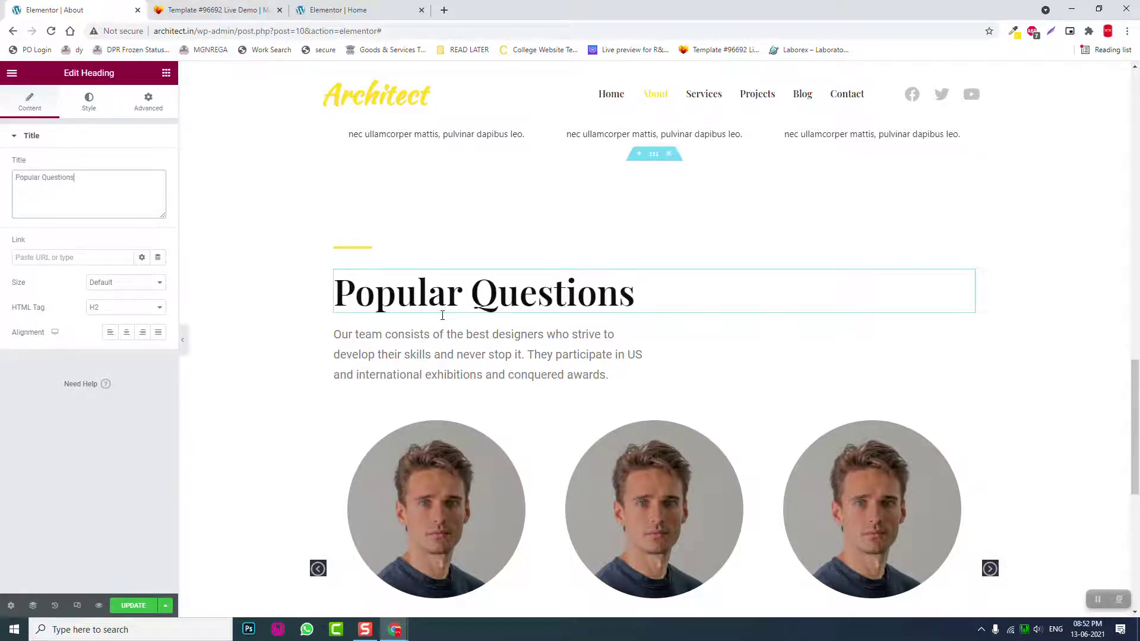
Delete the description text and the team members carousel from the Popular Questions section
right_click(964, 332)
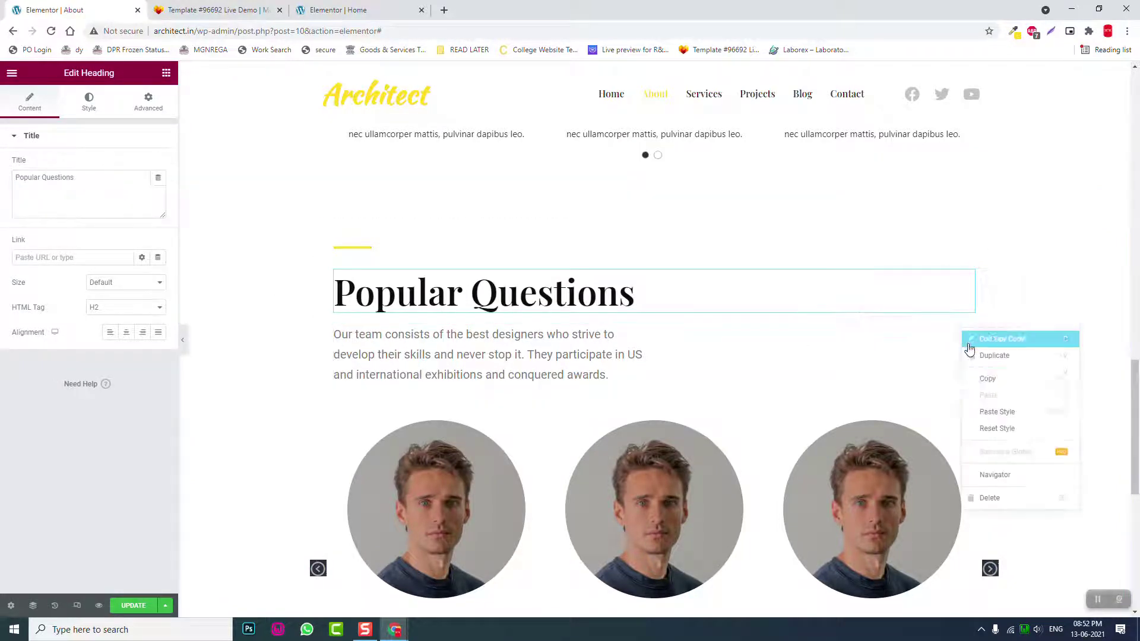
left_click(988, 493)
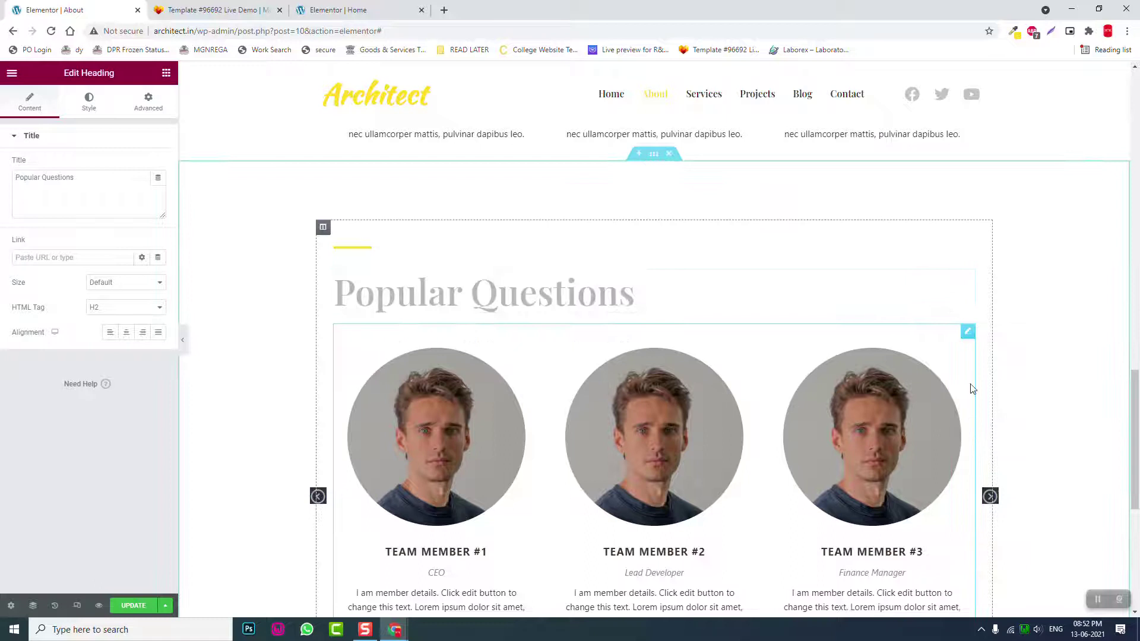
right_click(974, 338)
left_click(994, 508)
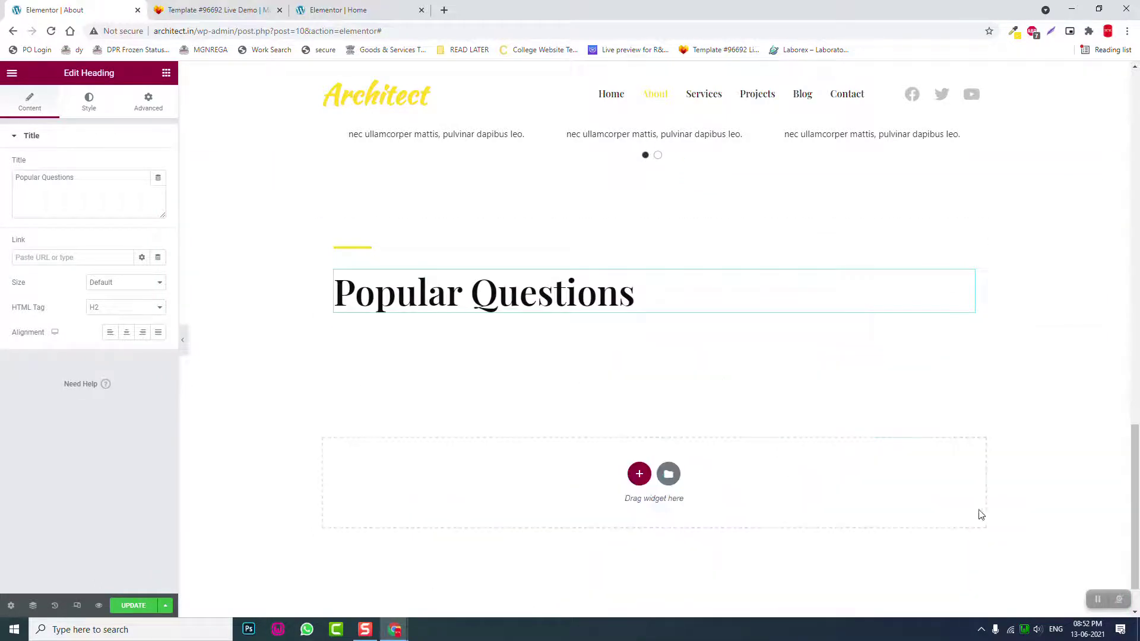
Check the demo's Popular Questions layout and add a new column beside the heading's column on the About page
left_click(215, 7)
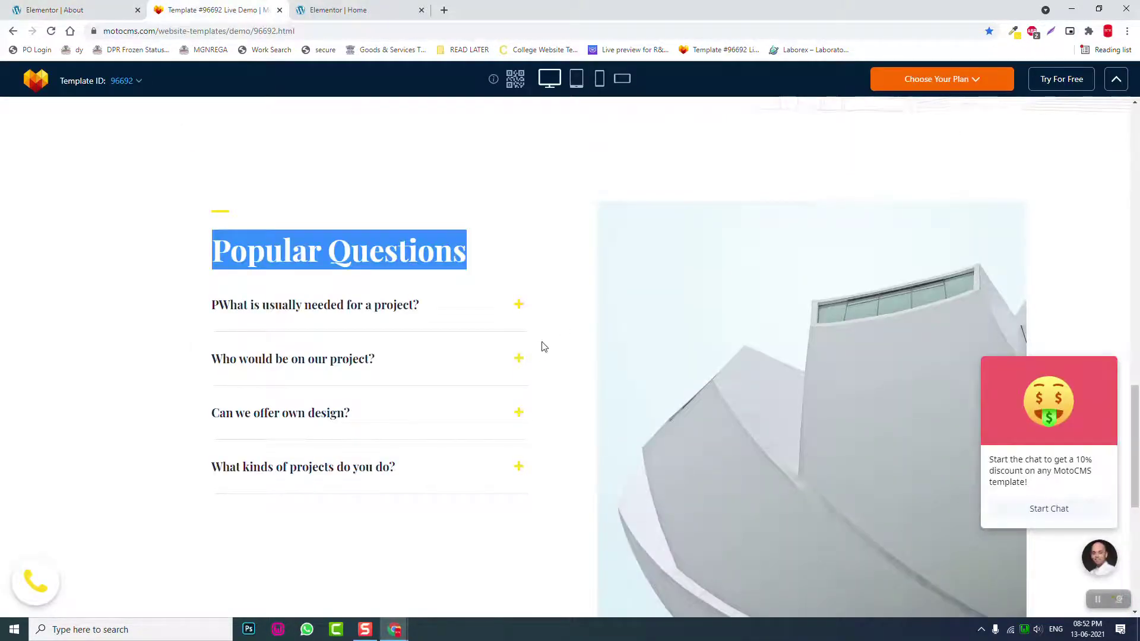
scroll(514, 395, "down", 3)
scroll(512, 398, "up", 2)
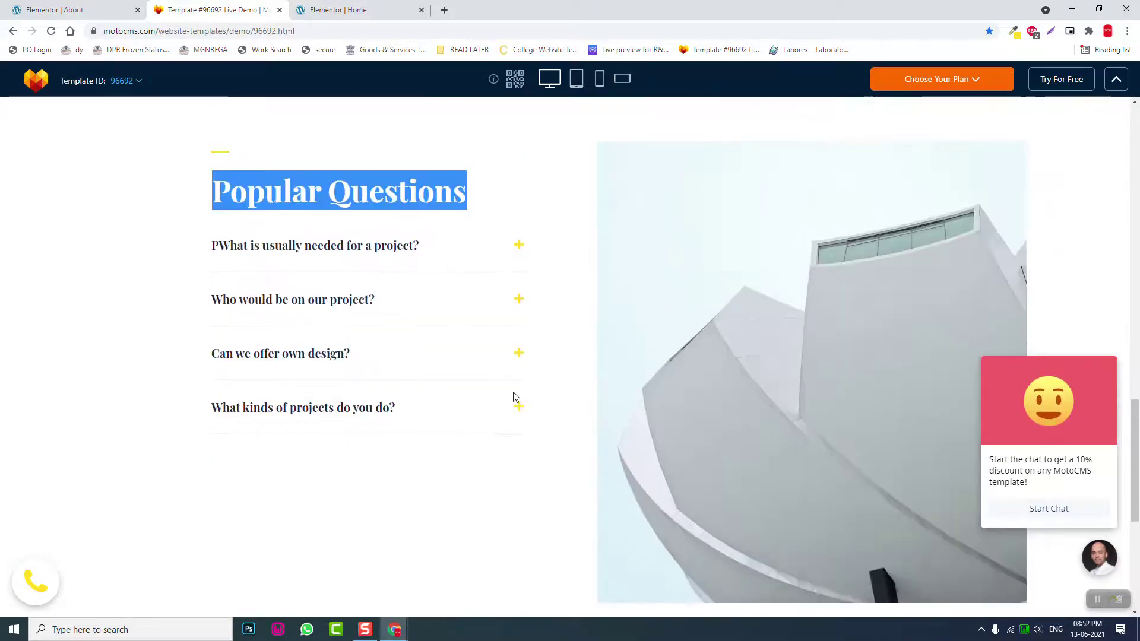
left_click(127, 6)
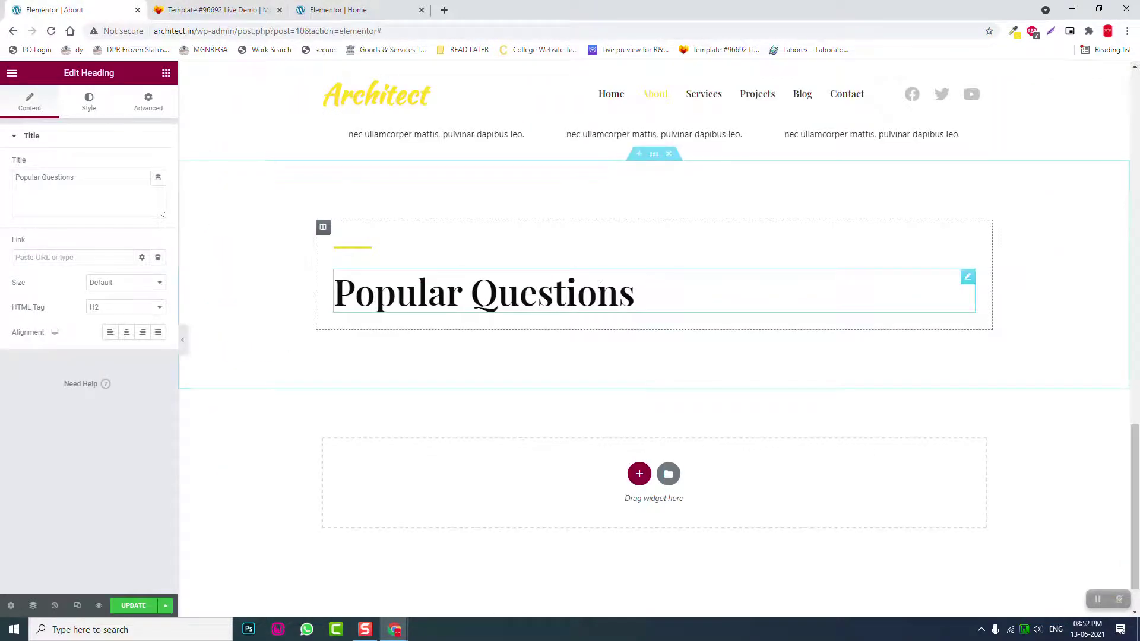
right_click(323, 228)
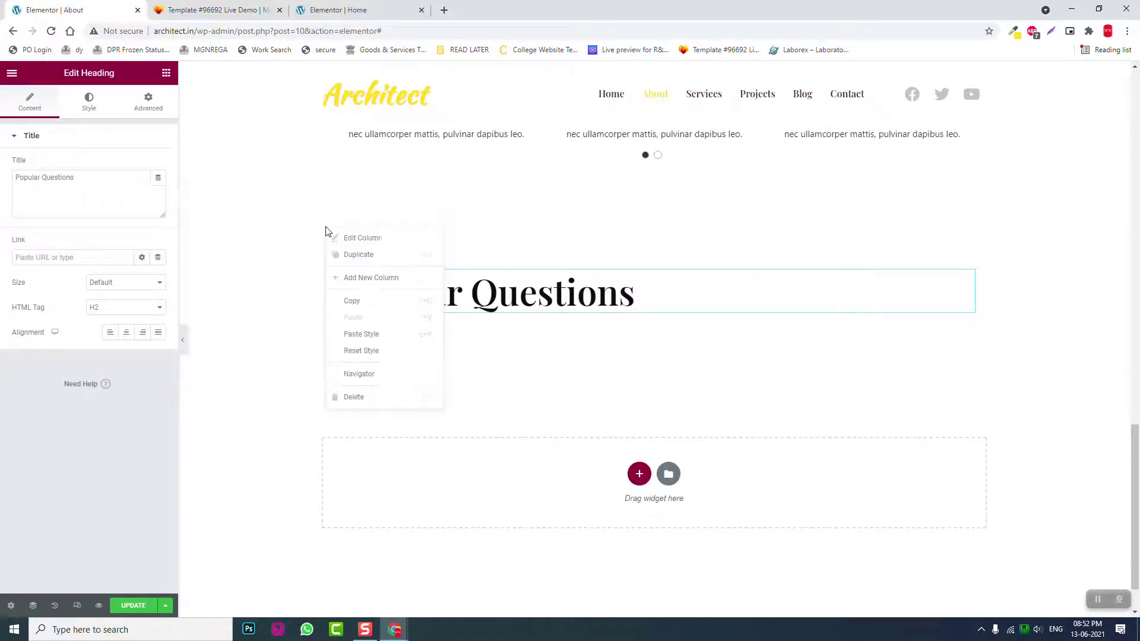
left_click(370, 284)
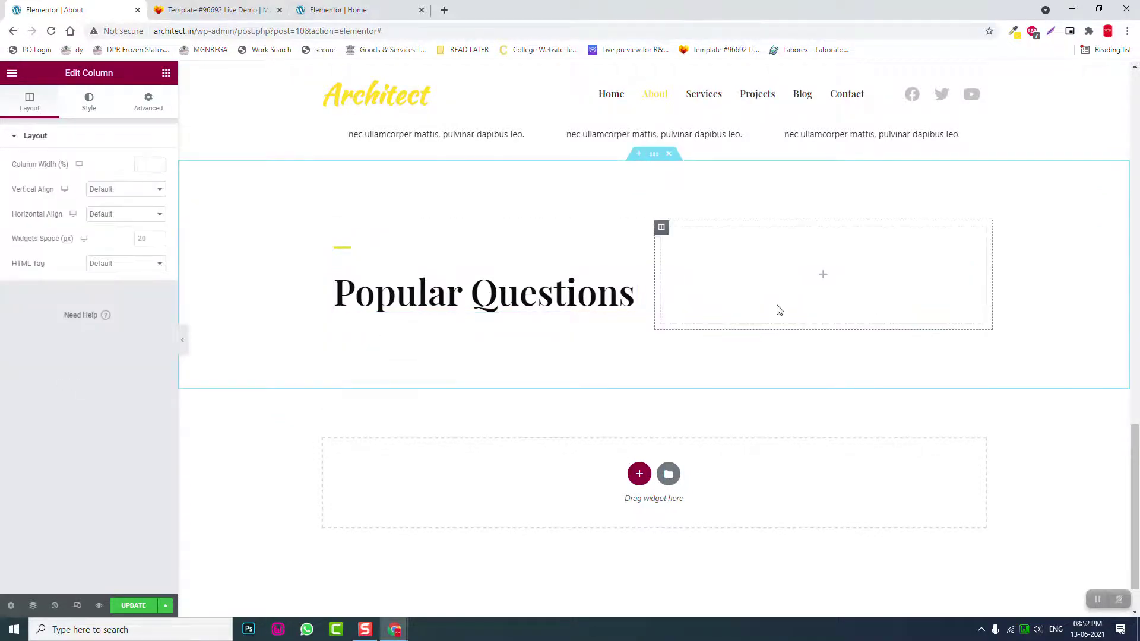
Switch to the Home page in Elementor and copy the glass building image beside the Make with Love heading
scroll(772, 306, "up", 15)
scroll(759, 301, "up", 7)
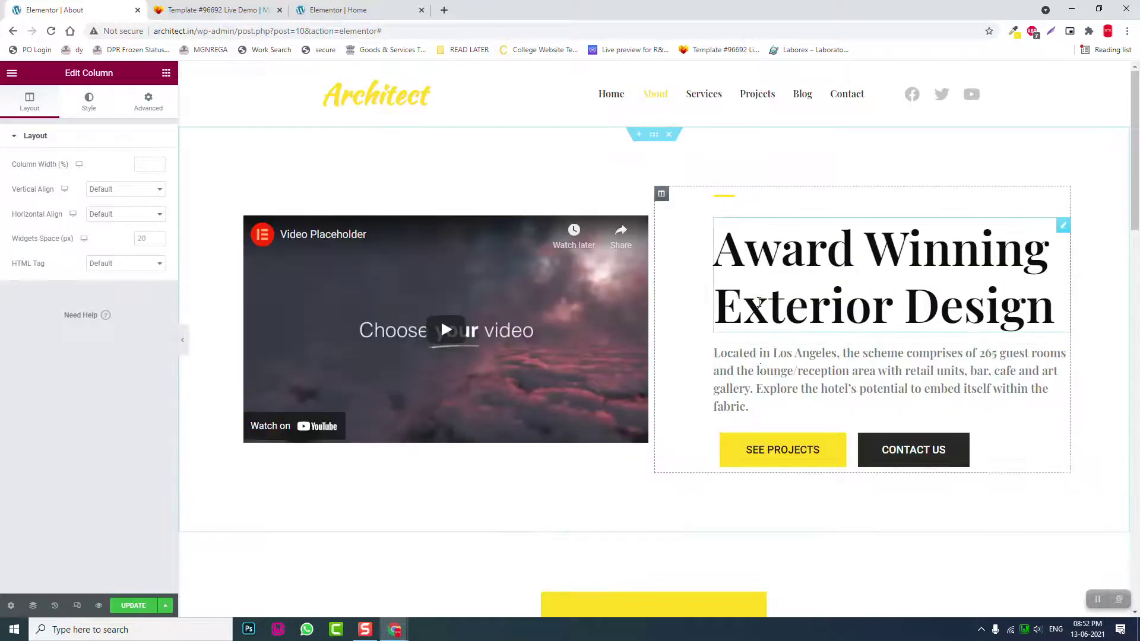
scroll(759, 302, "down", 14)
left_click(330, 7)
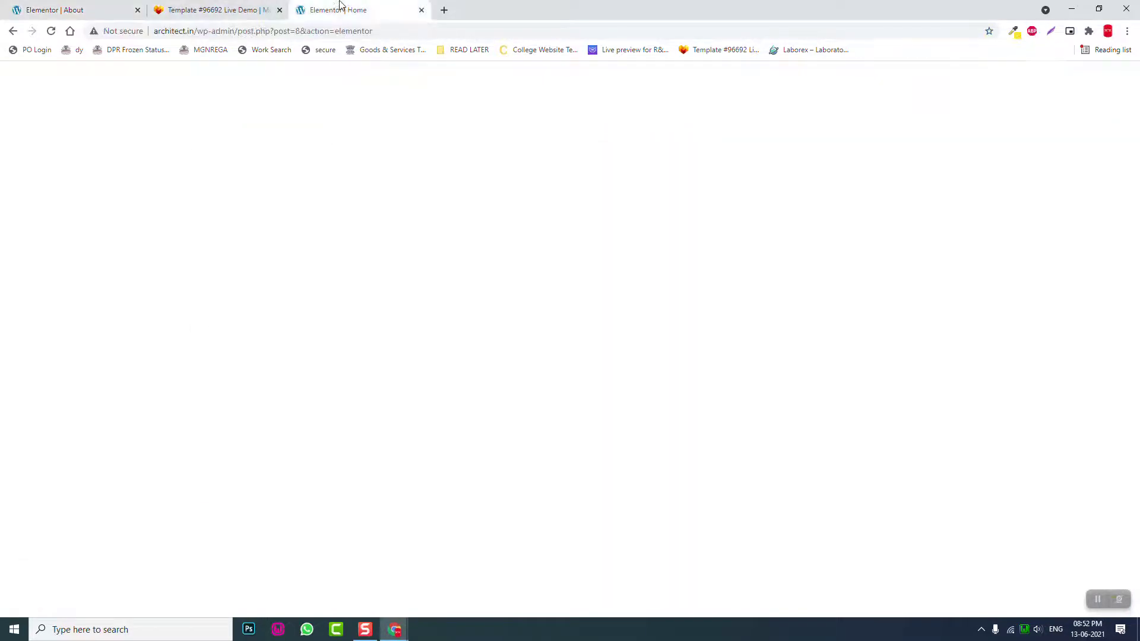
scroll(684, 339, "down", 2)
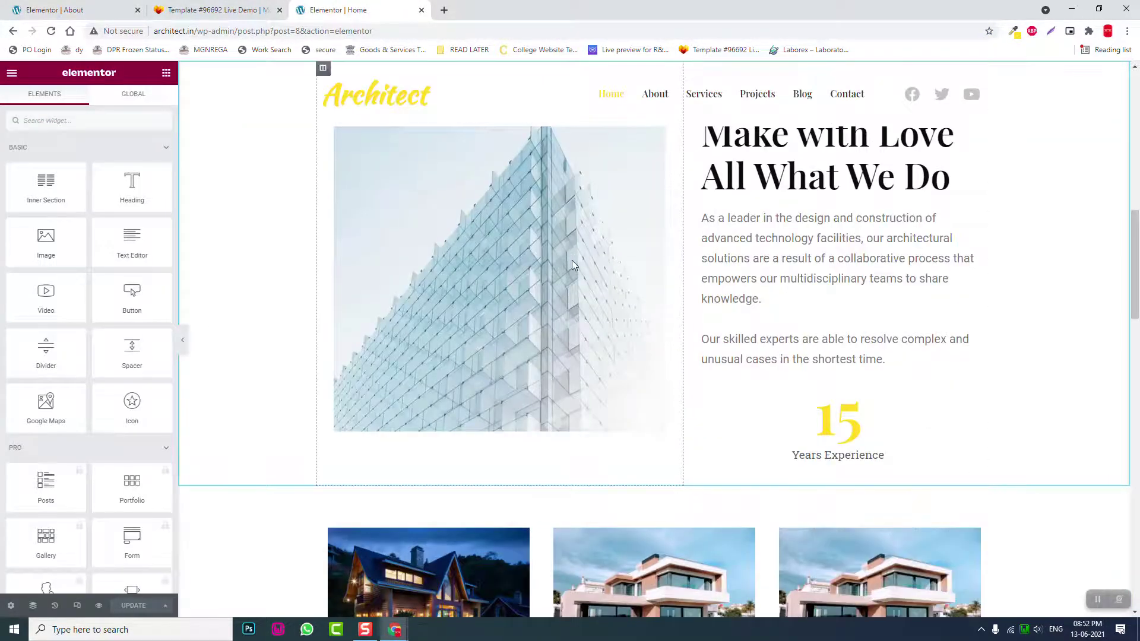
right_click(572, 260)
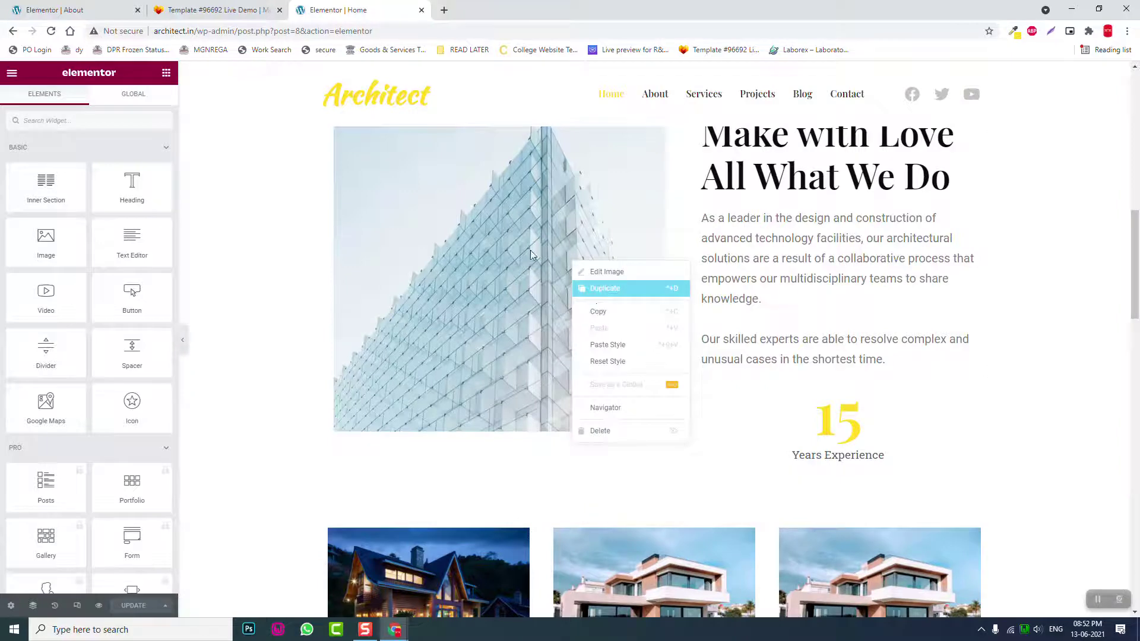
right_click(659, 124)
left_click(645, 141)
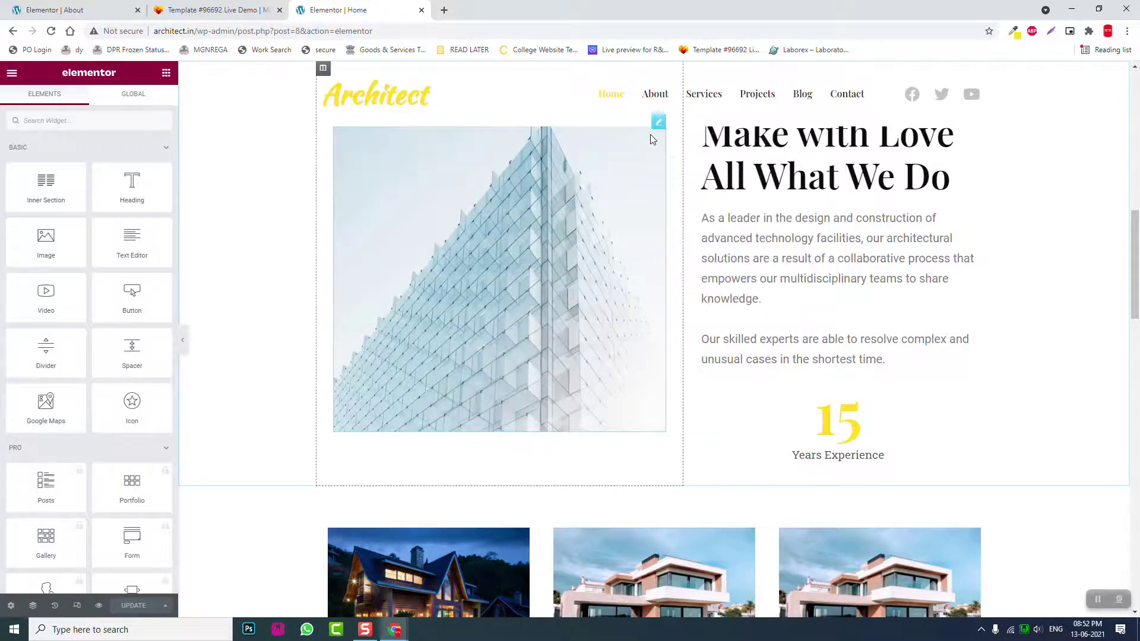
right_click(661, 127)
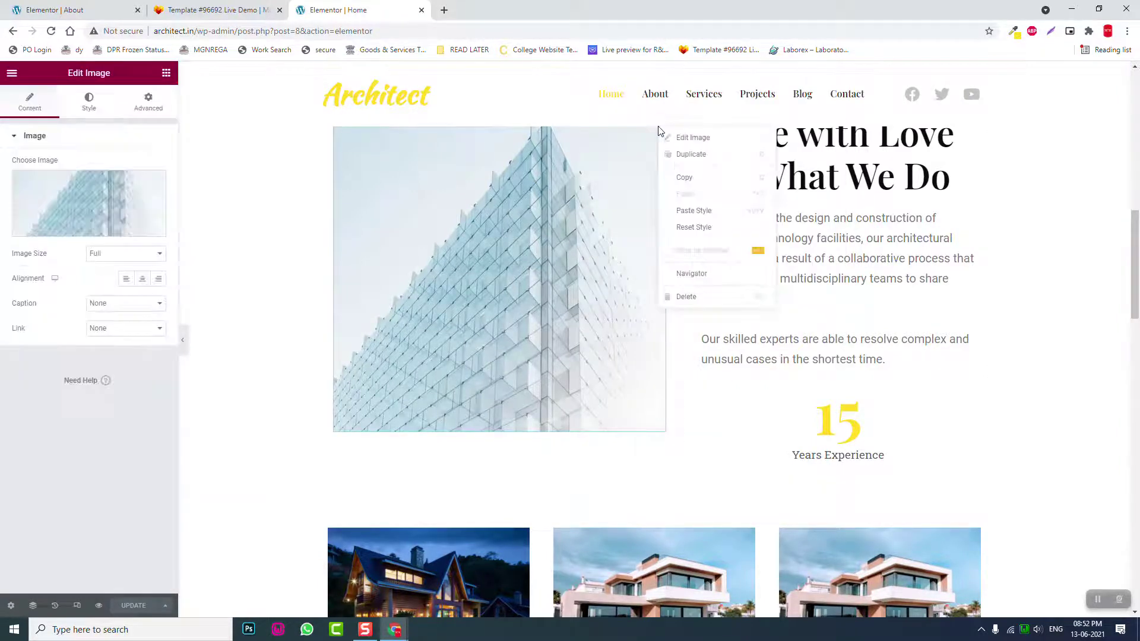
left_click(684, 177)
Return to the About page and paste the copied image into the empty column of the Popular Questions section
left_click(55, 10)
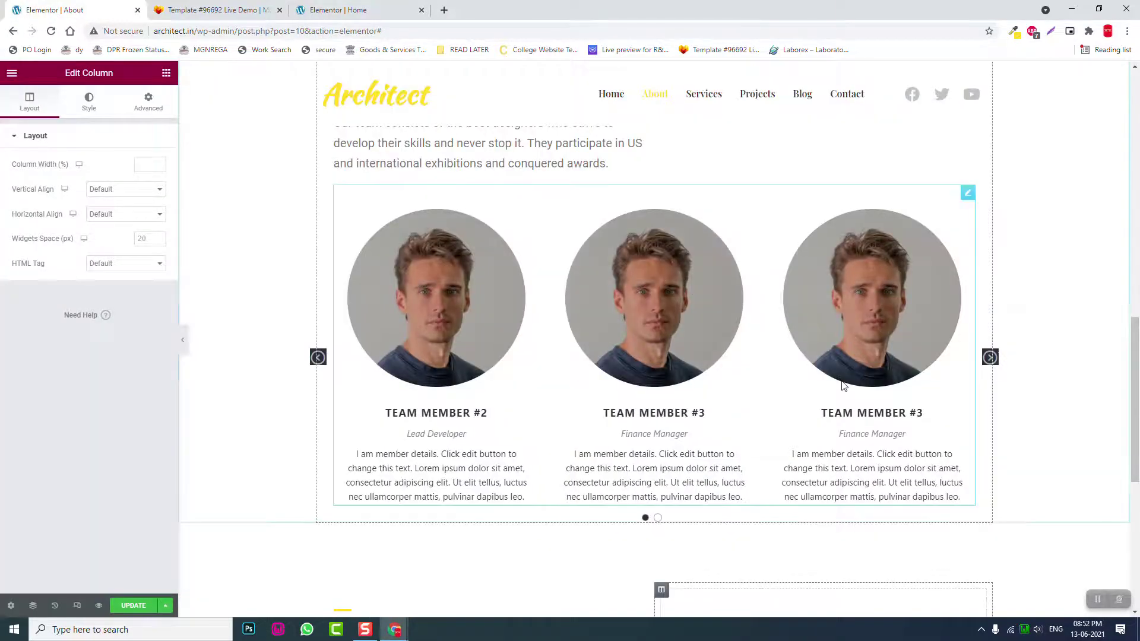
scroll(714, 368, "down", 7)
right_click(753, 255)
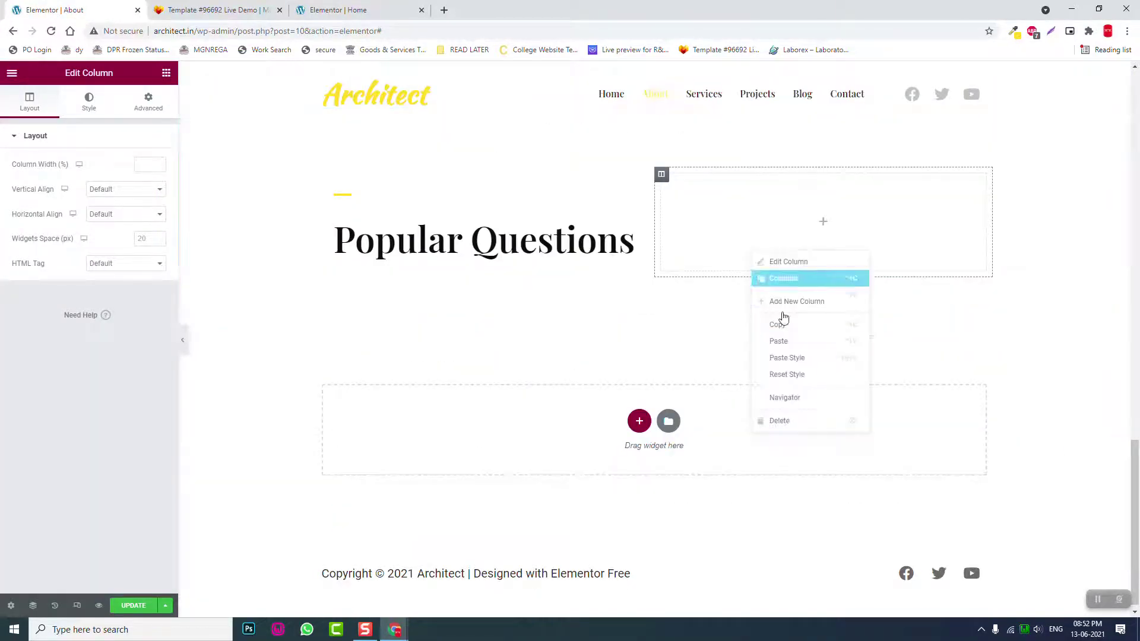
left_click(790, 342)
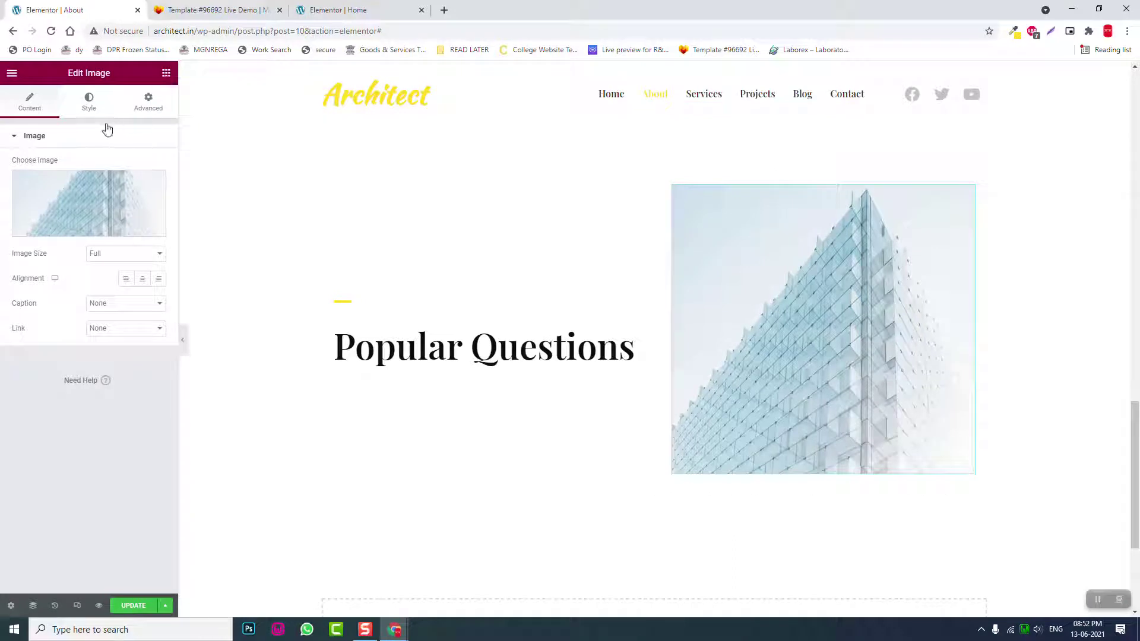
Find the Accordion widget and add it below the Popular Questions heading on the About page
key("Escape")
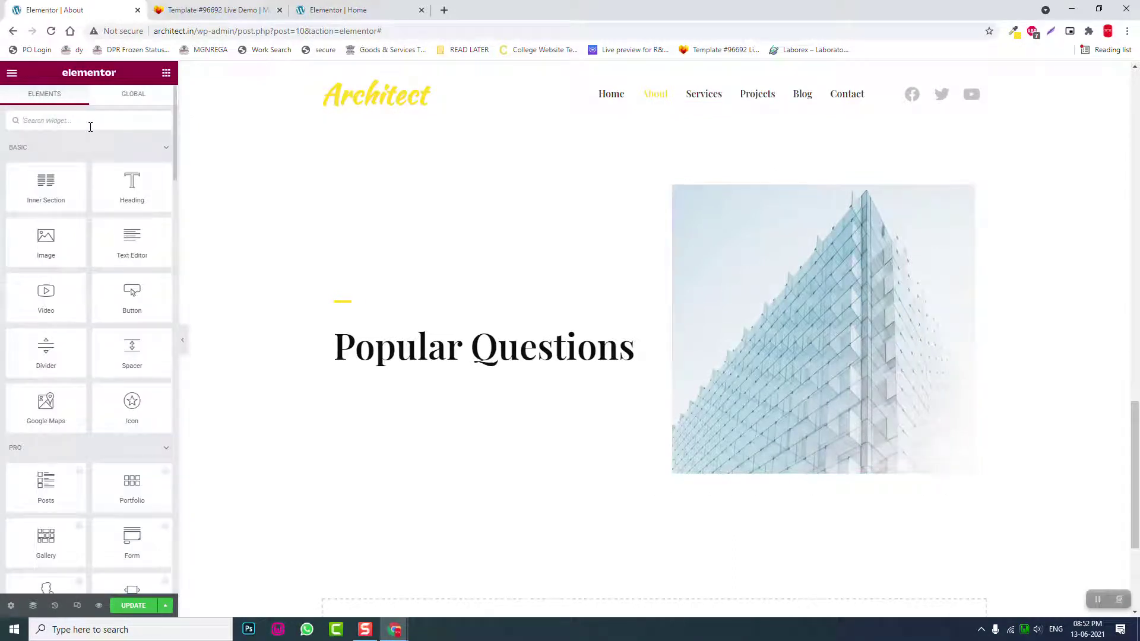
type("fa")
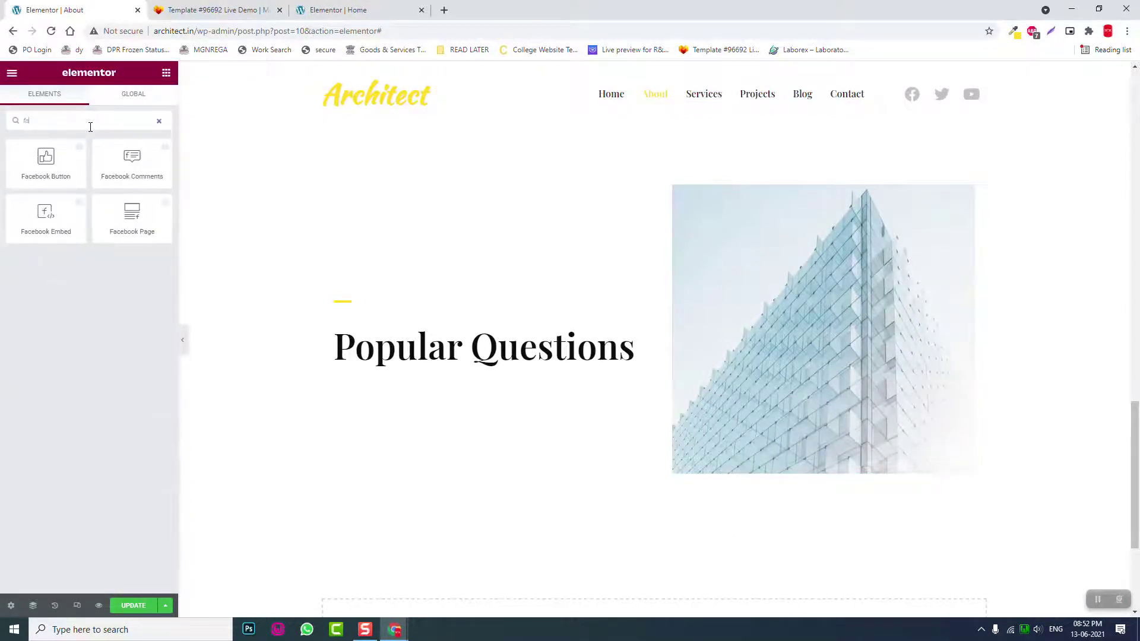
key("BackSpace")
key("BackSpace")
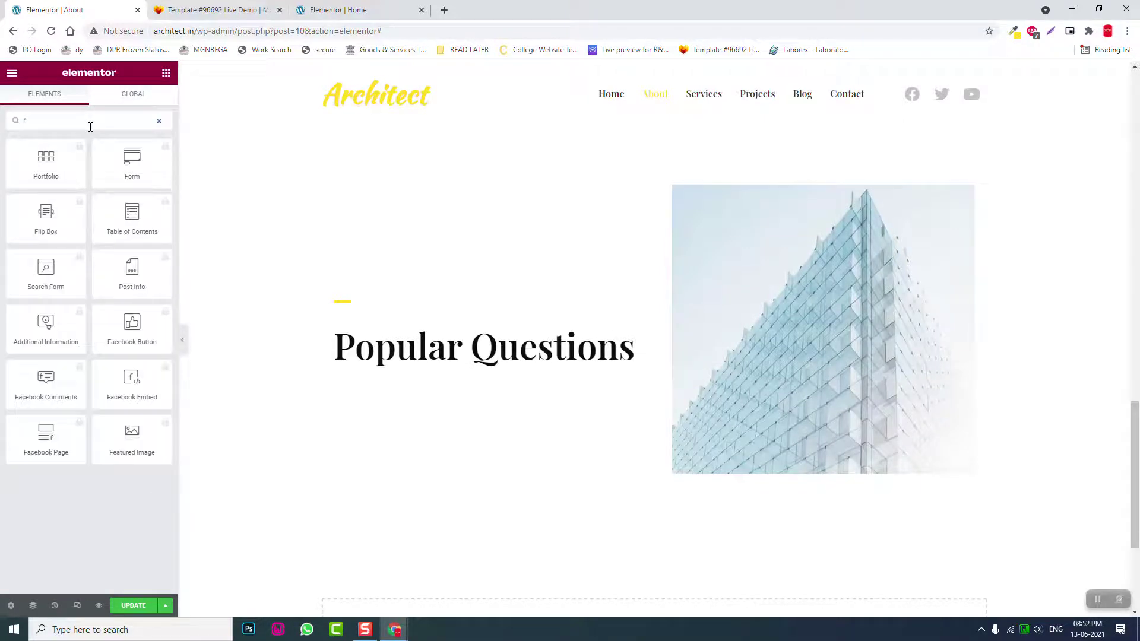
scroll(84, 244, "down", 20)
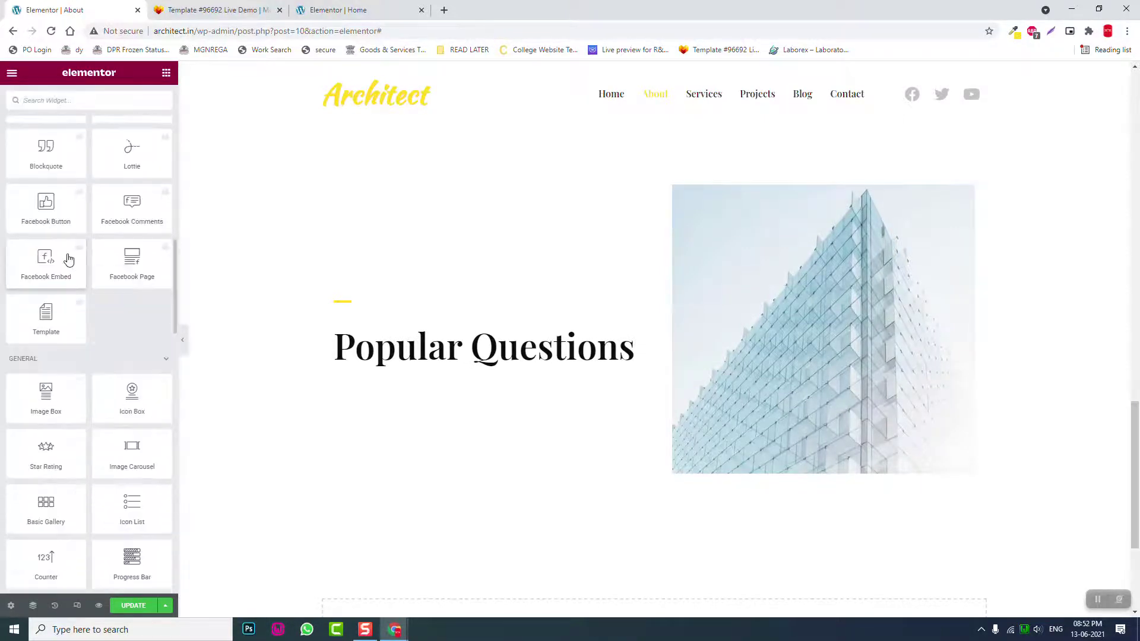
scroll(87, 255, "down", 15)
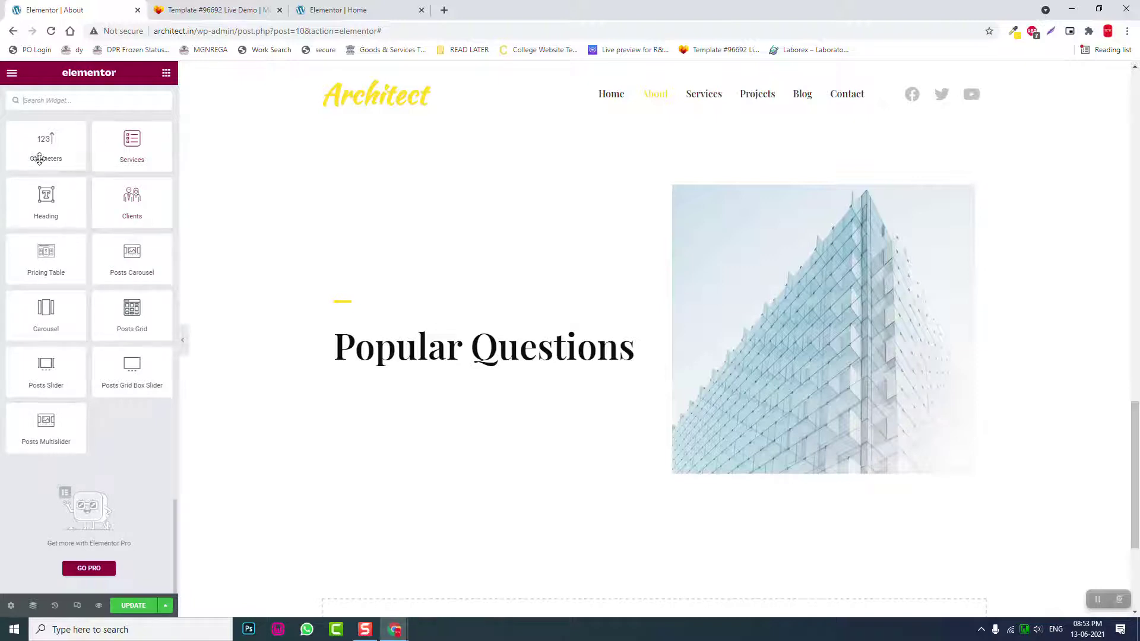
scroll(67, 183, "up", 1)
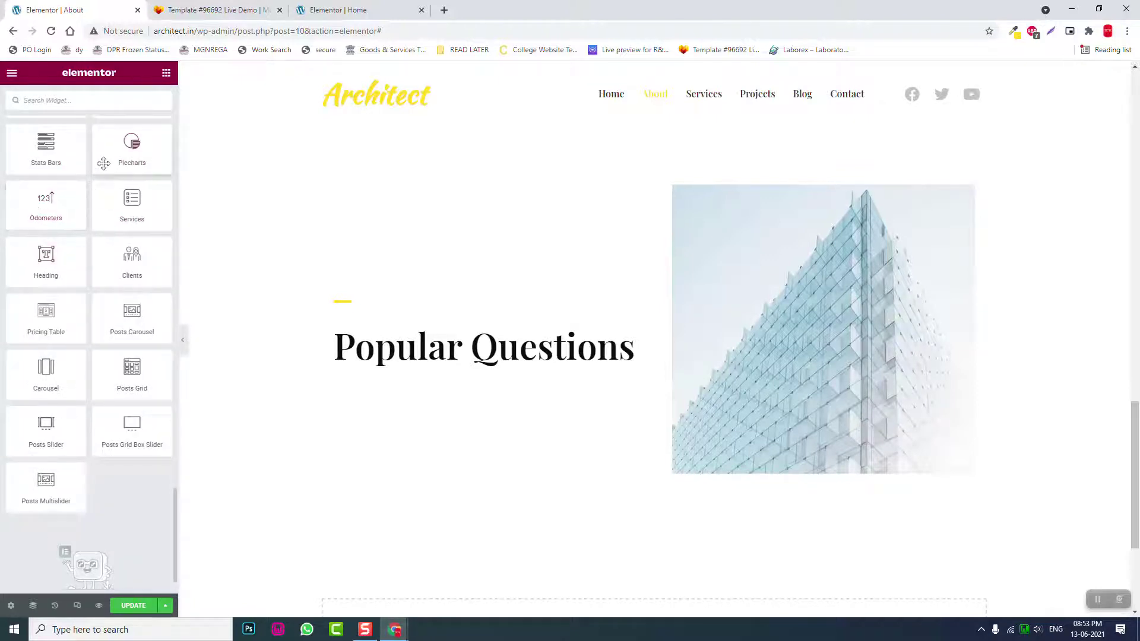
scroll(65, 161, "up", 2)
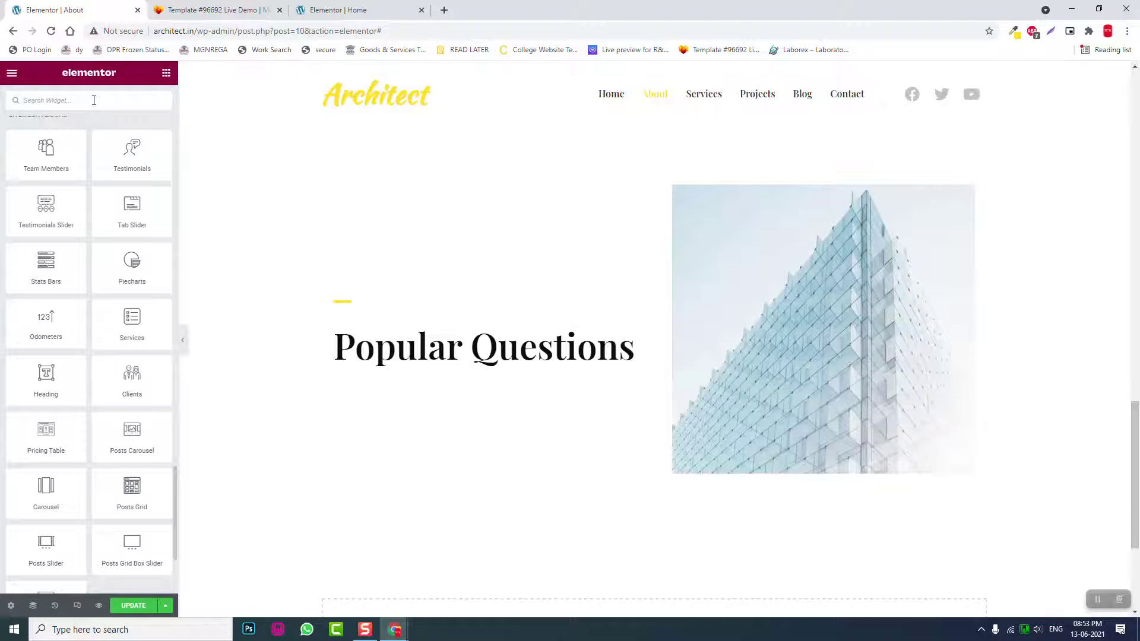
type("acc")
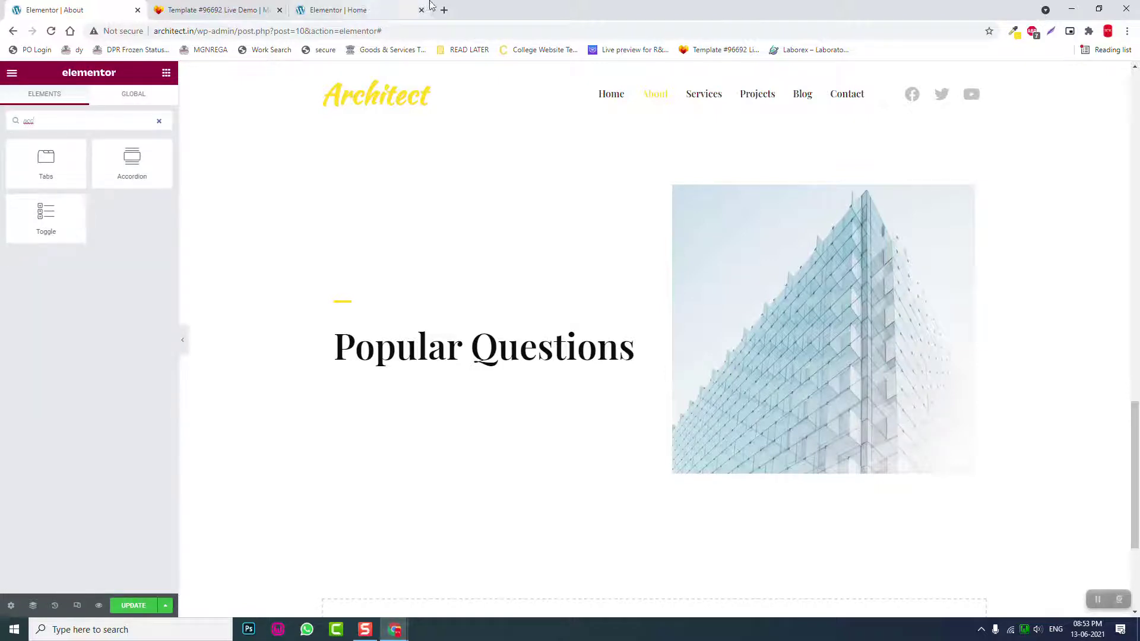
left_click_drag(136, 156, 453, 346)
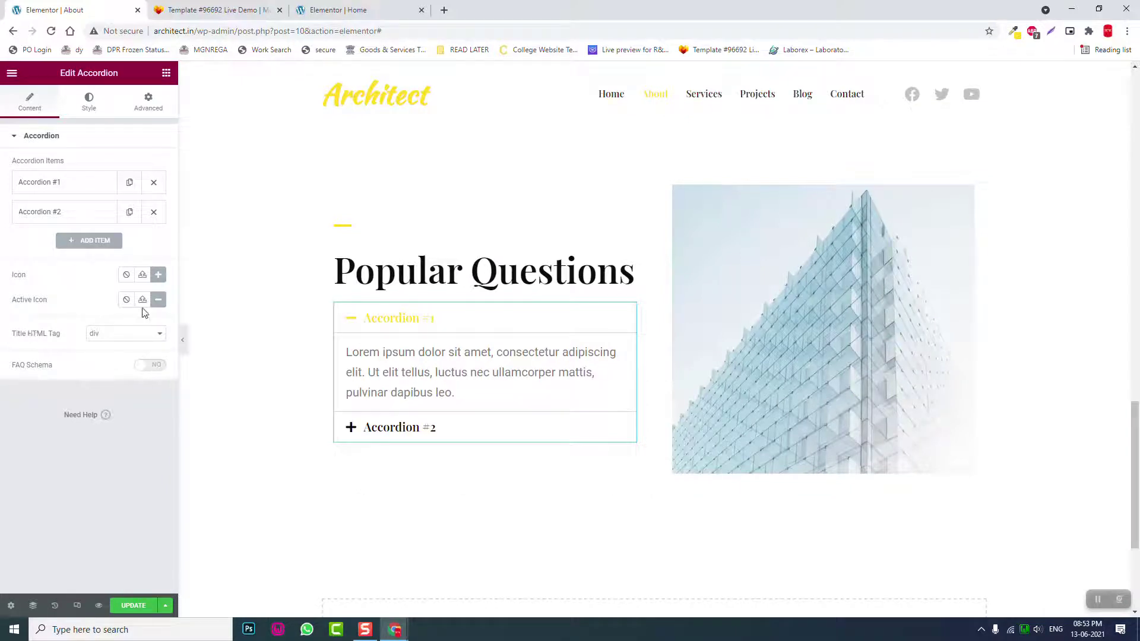
Set the accordion's icon to a downward chevron and its active icon to an upward chevron
left_click(158, 275)
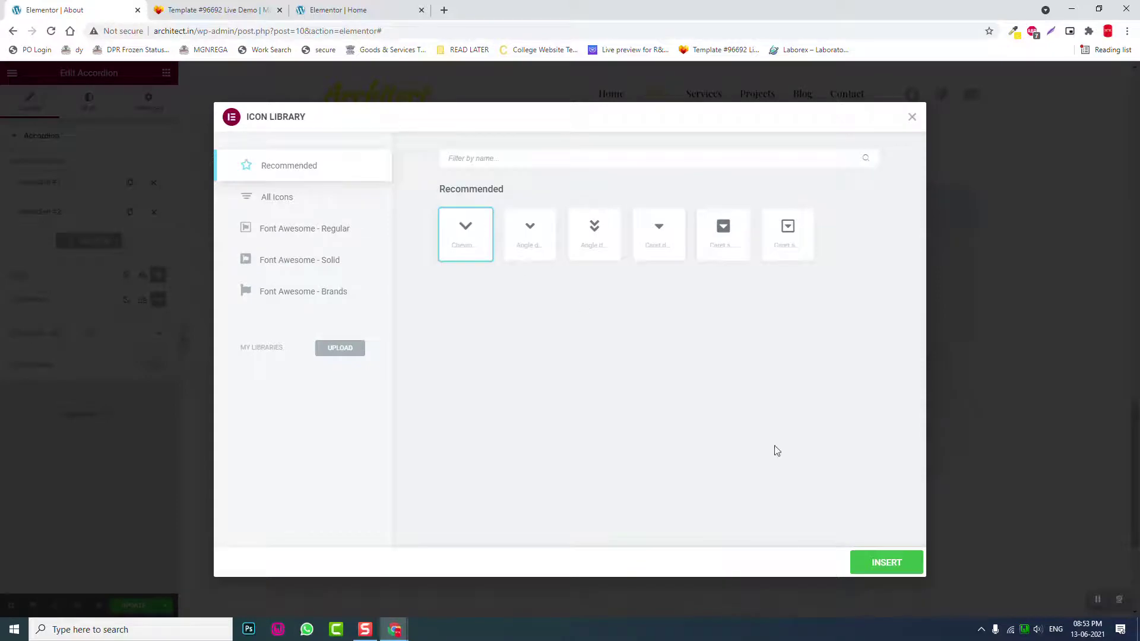
left_click(888, 571)
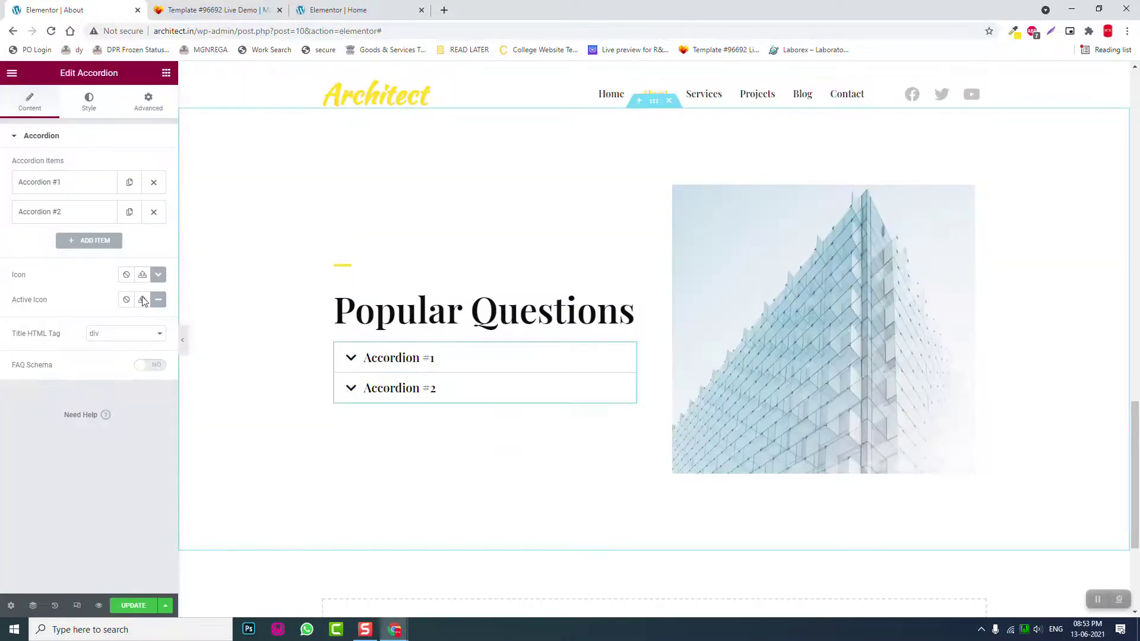
left_click(142, 300)
left_click(464, 235)
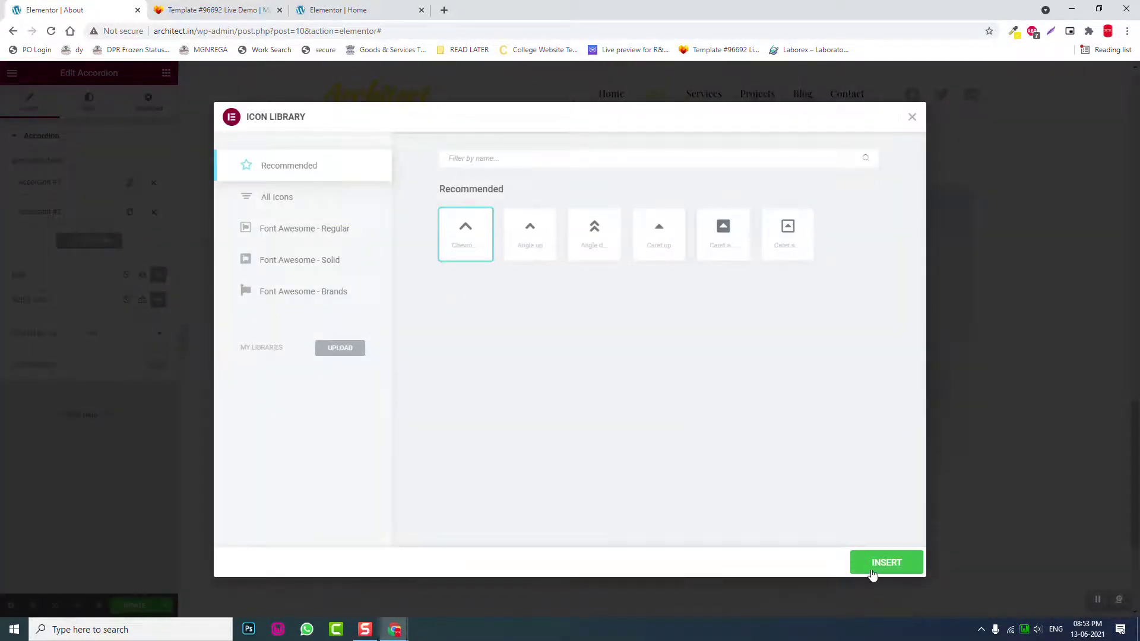
left_click(873, 574)
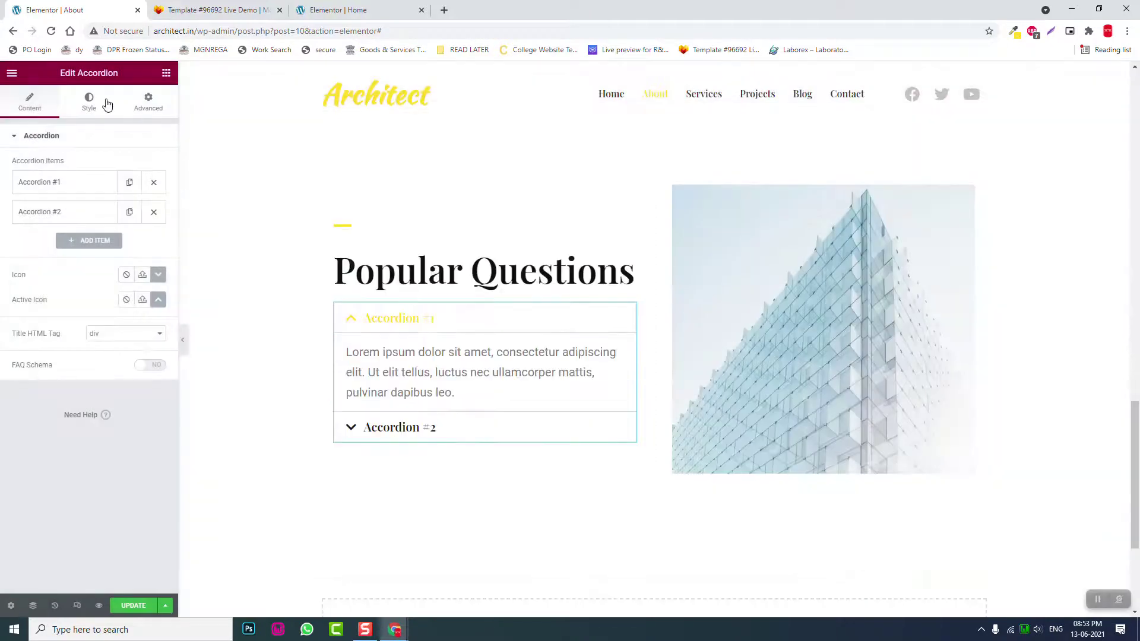
Align the accordion's icons to the end of the title rows
left_click(99, 101)
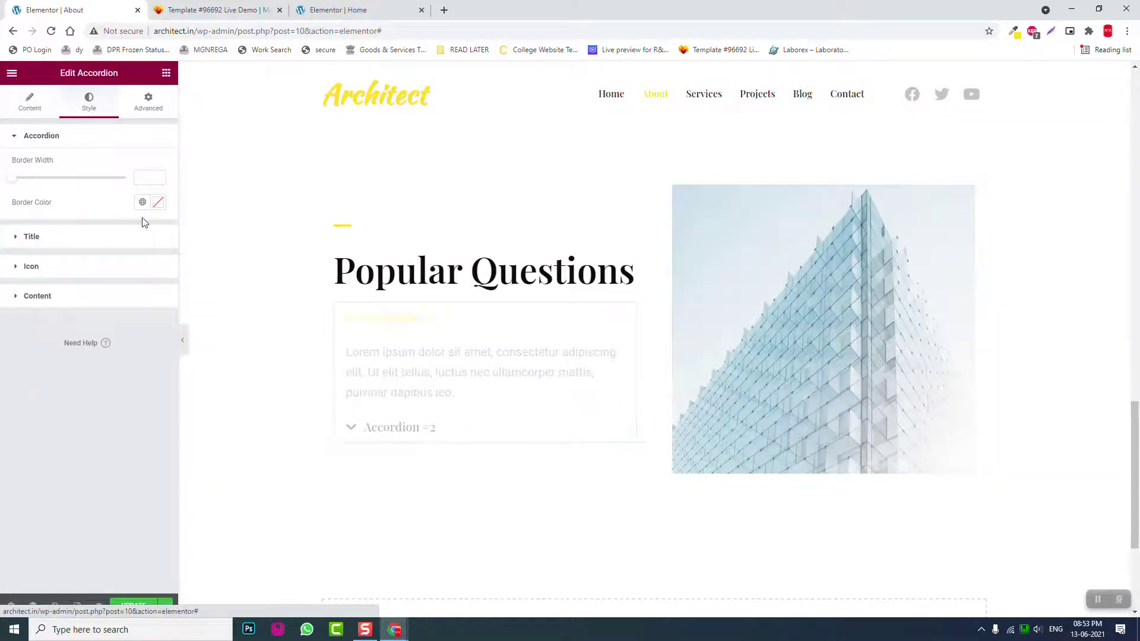
left_click(95, 267)
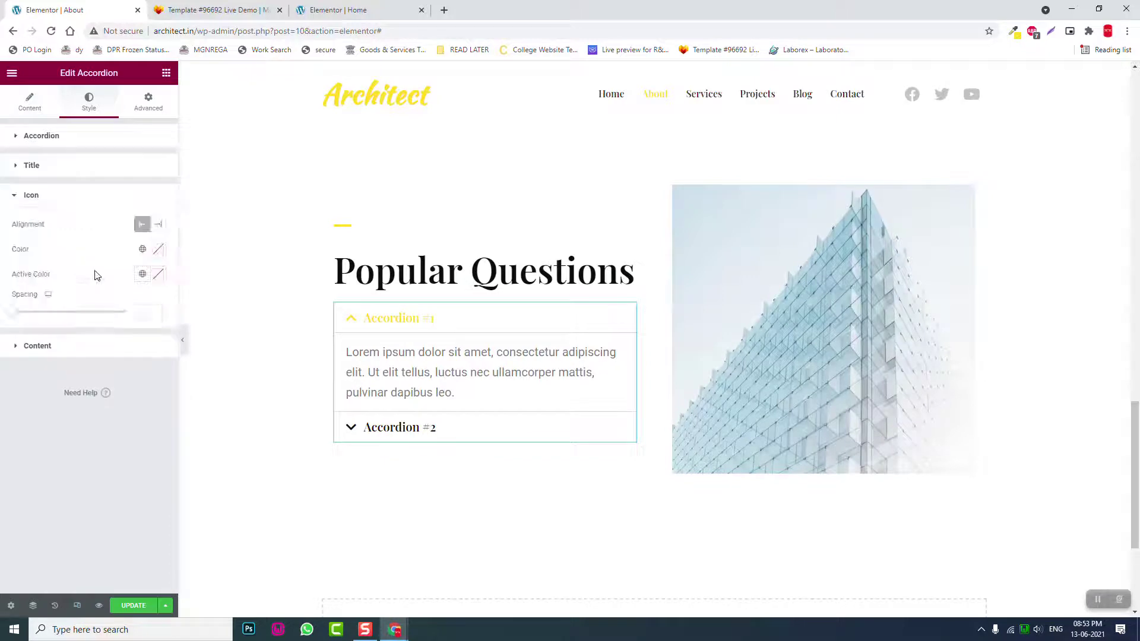
left_click(158, 224)
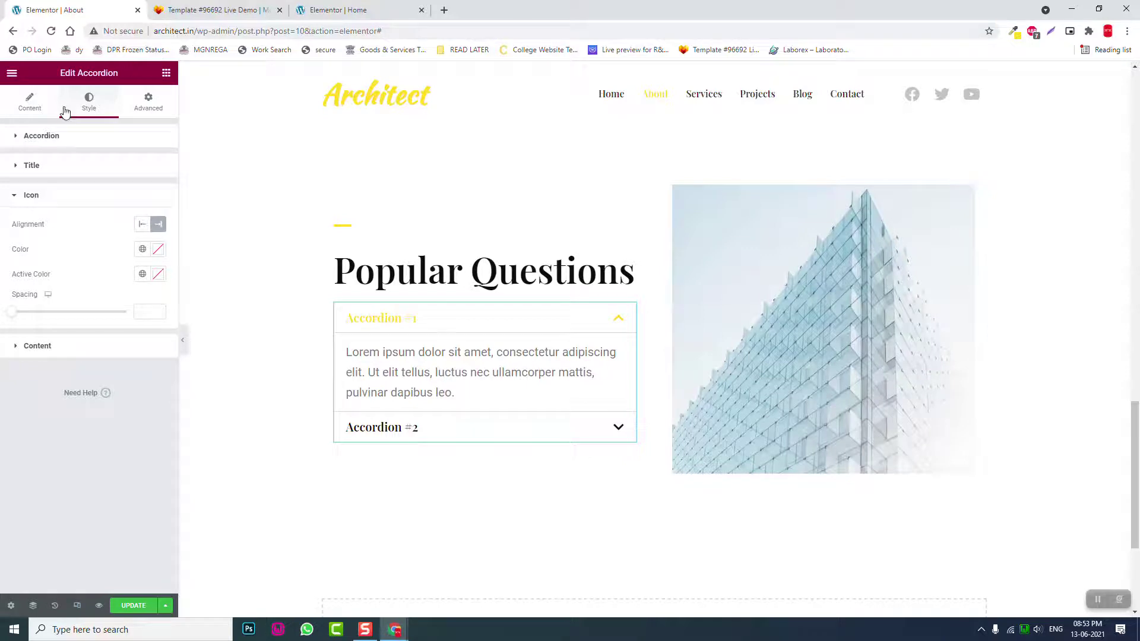
Check the first question and its answer in the demo's Popular Questions and open the first accordion item for editing
left_click(28, 110)
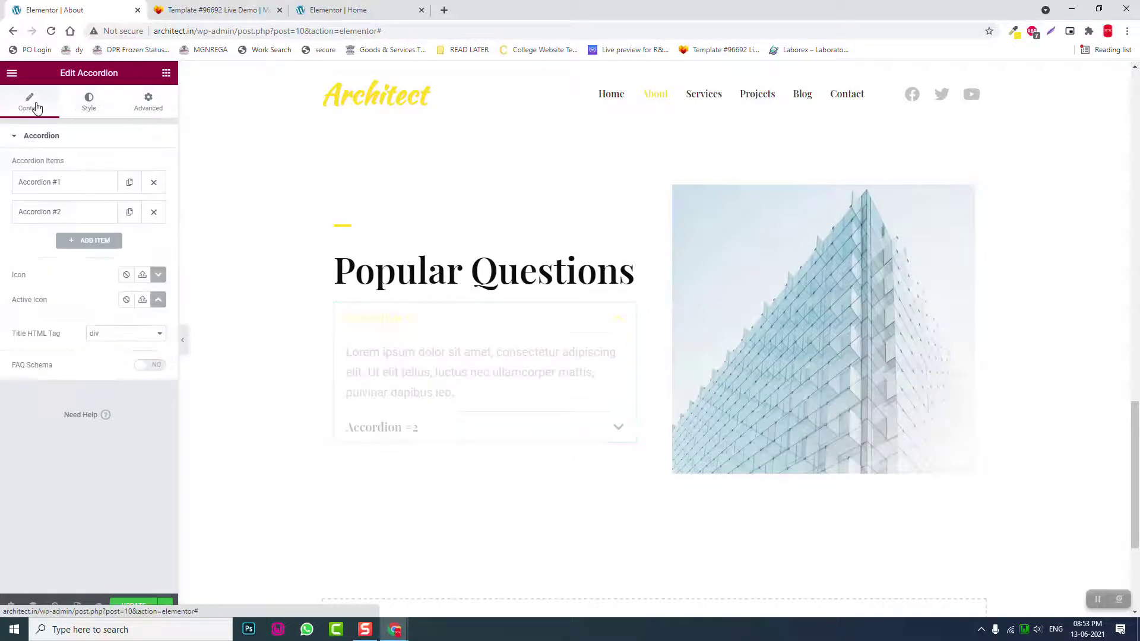
left_click(183, 7)
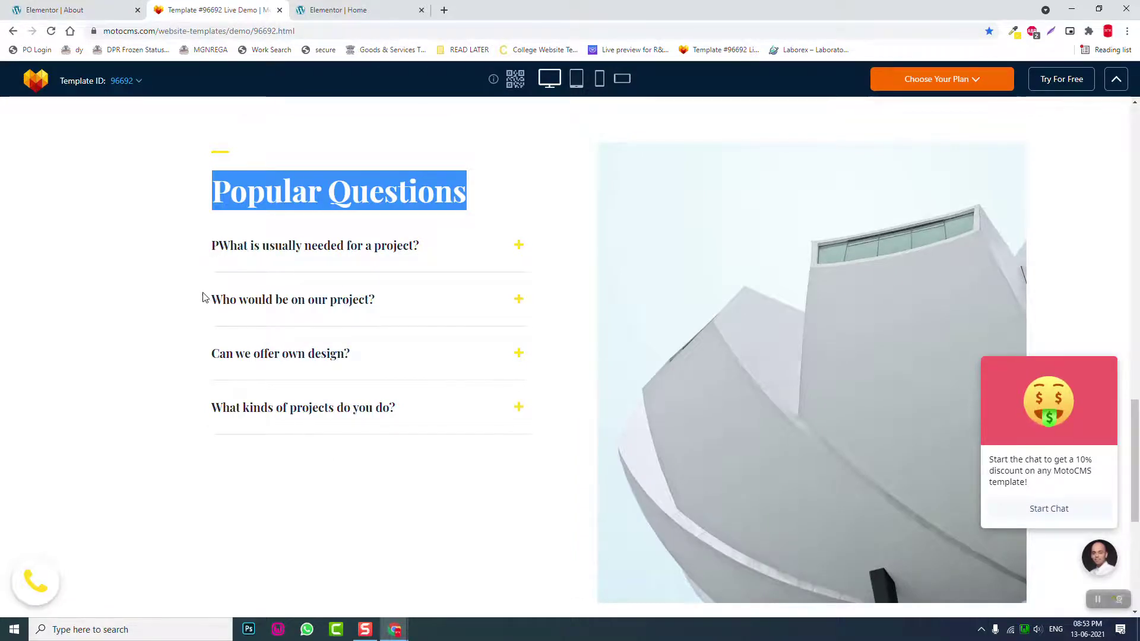
left_click(245, 247)
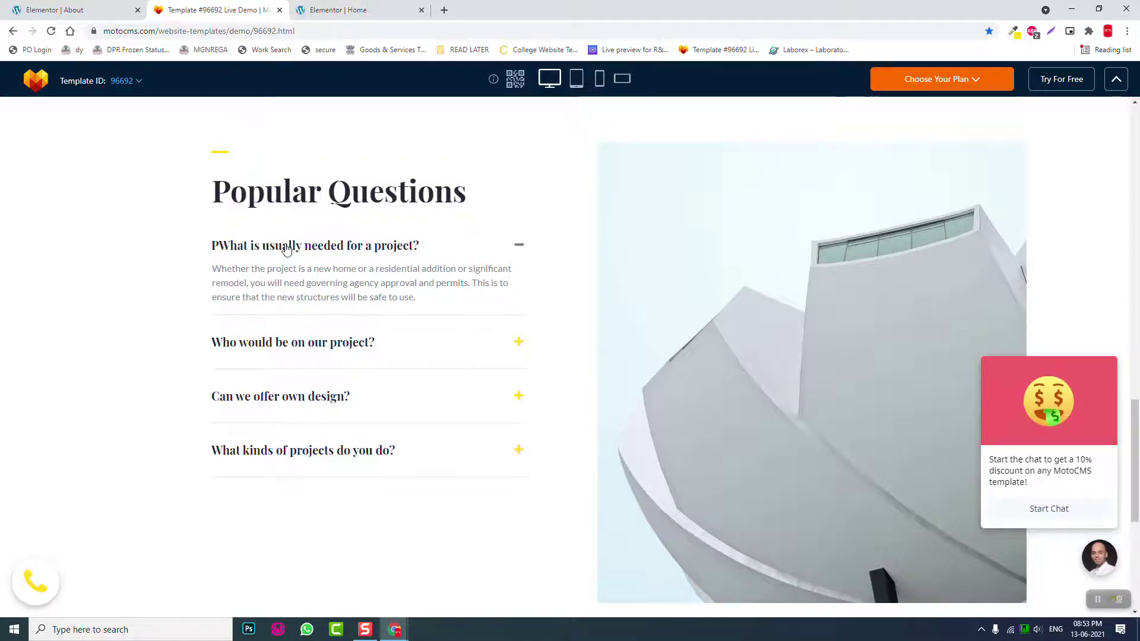
left_click(409, 248)
left_click(414, 250)
left_click(84, 8)
left_click(71, 194)
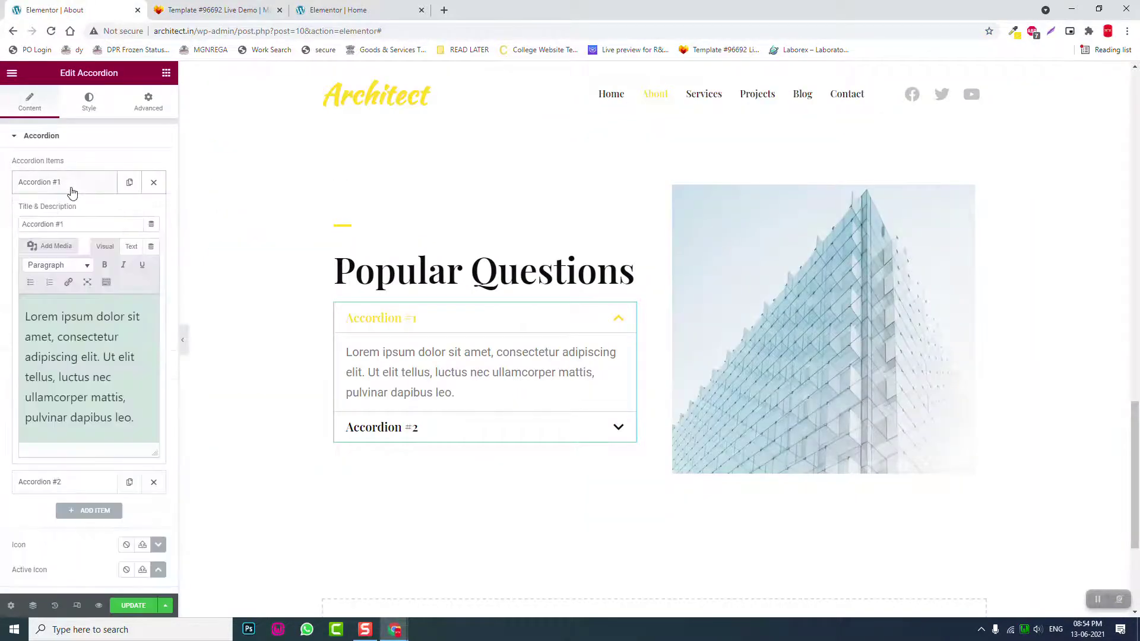
left_click(215, 9)
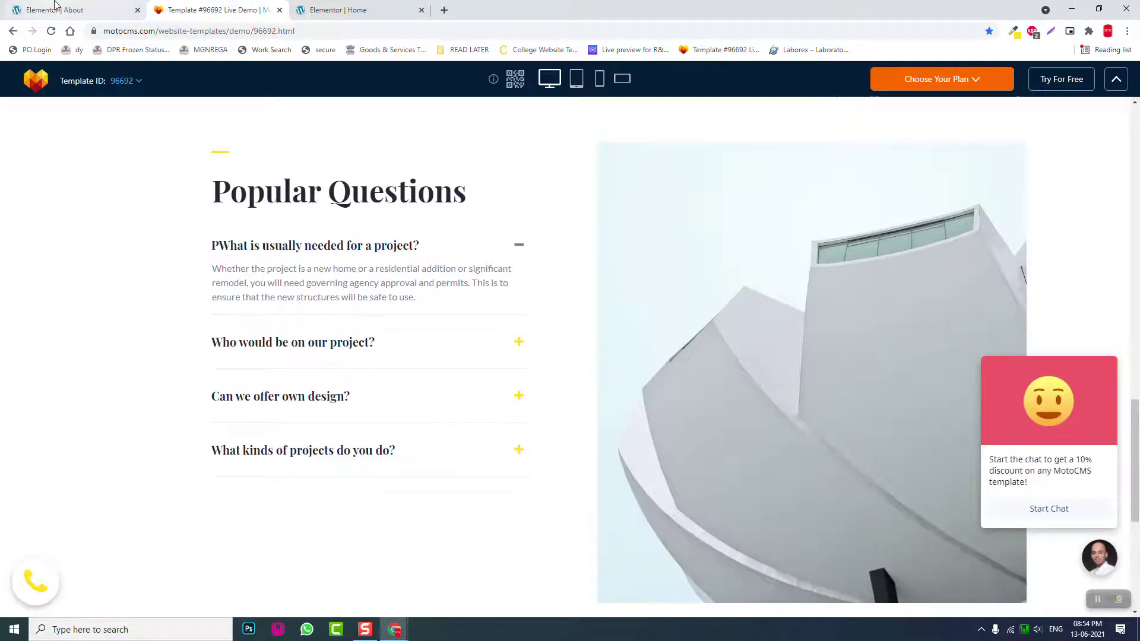
left_click(54, 7)
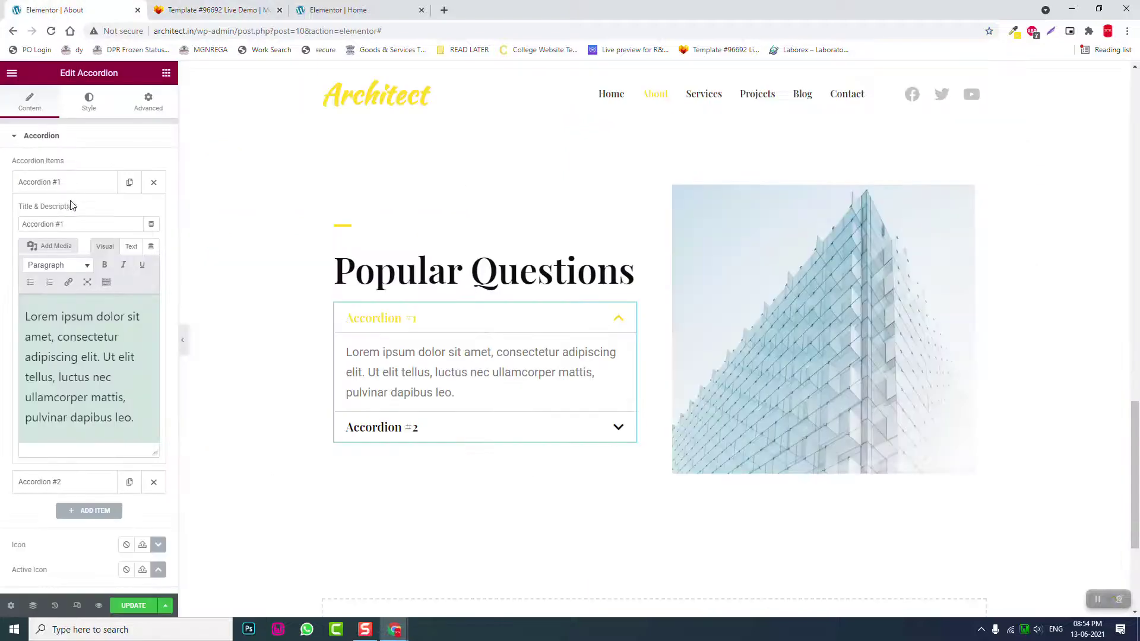
Title the first accordion item "What is the cost of a project?"
left_click_drag(93, 223, 2, 227)
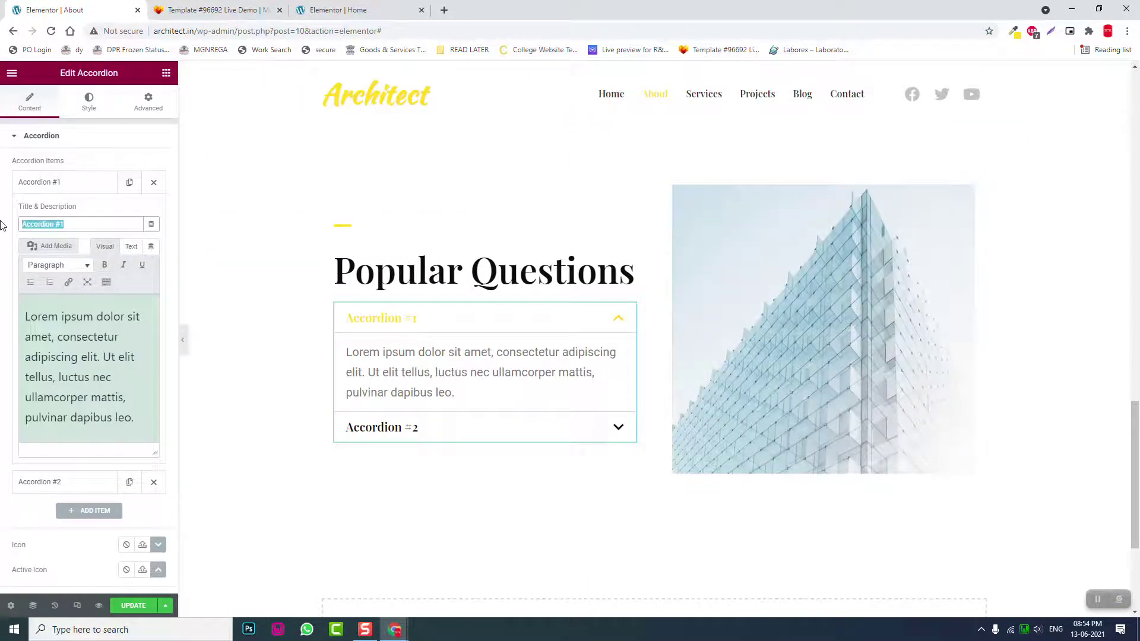
type("What is t")
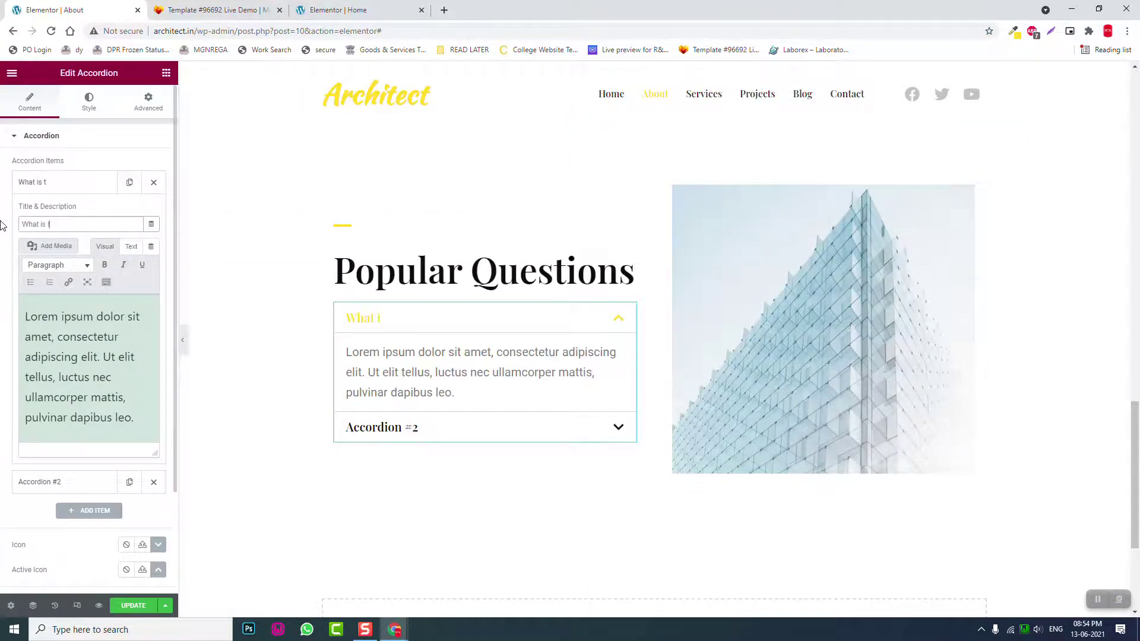
type("he cost of a por")
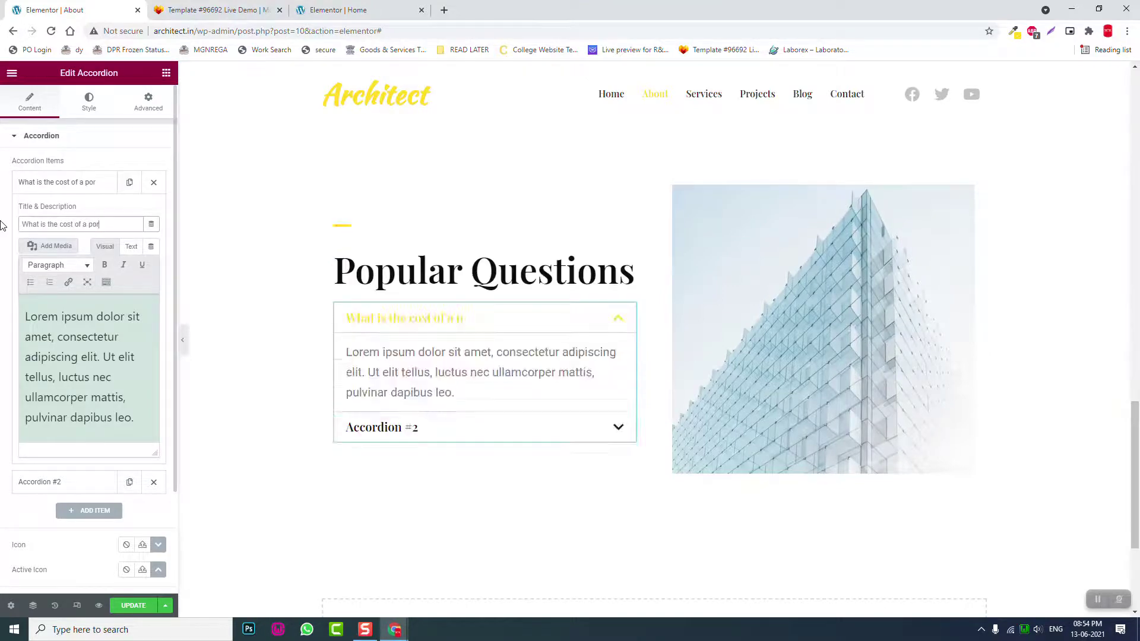
key("BackSpace")
key("BackSpace")
type("roject?")
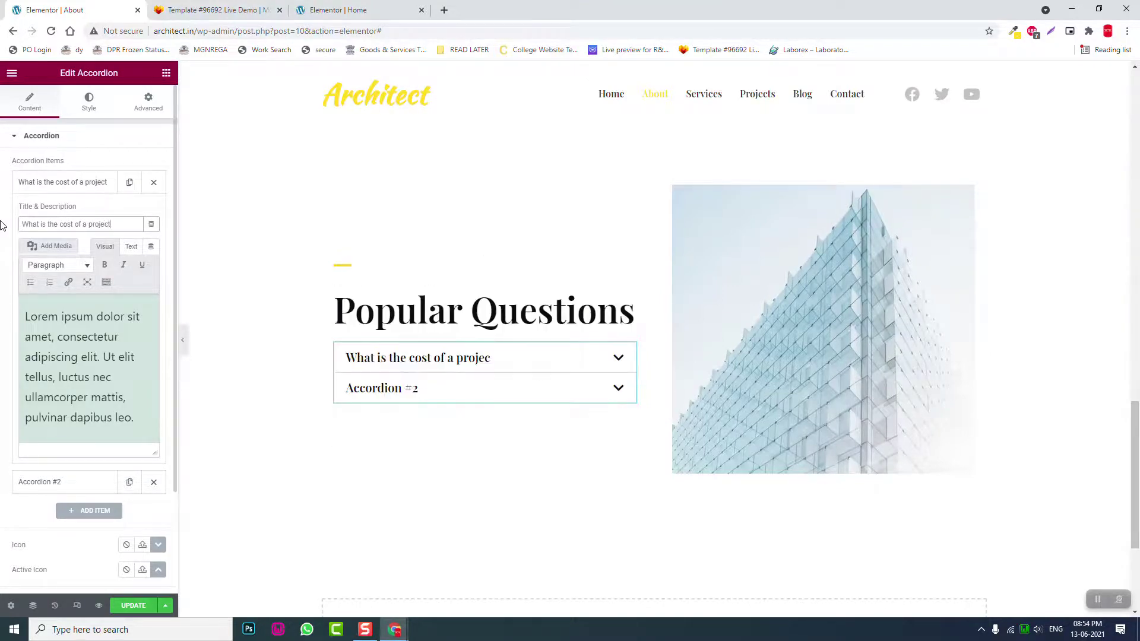
Title the second accordion item "How much time it takes to design?"
left_click(64, 183)
left_click(63, 212)
left_click_drag(67, 254, 3, 215)
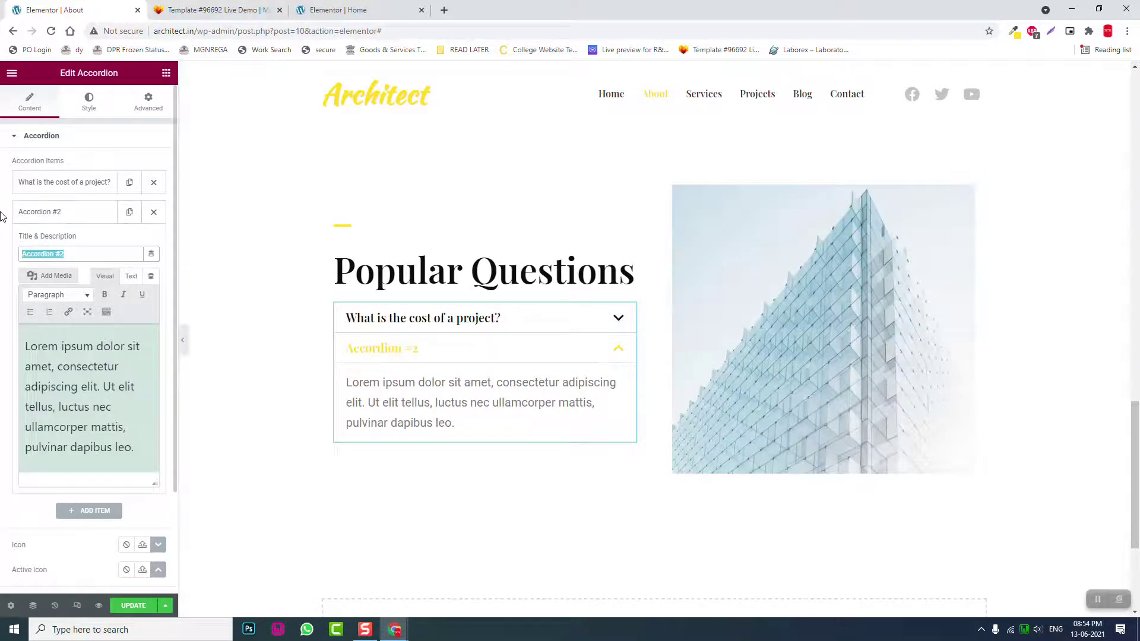
type("How ")
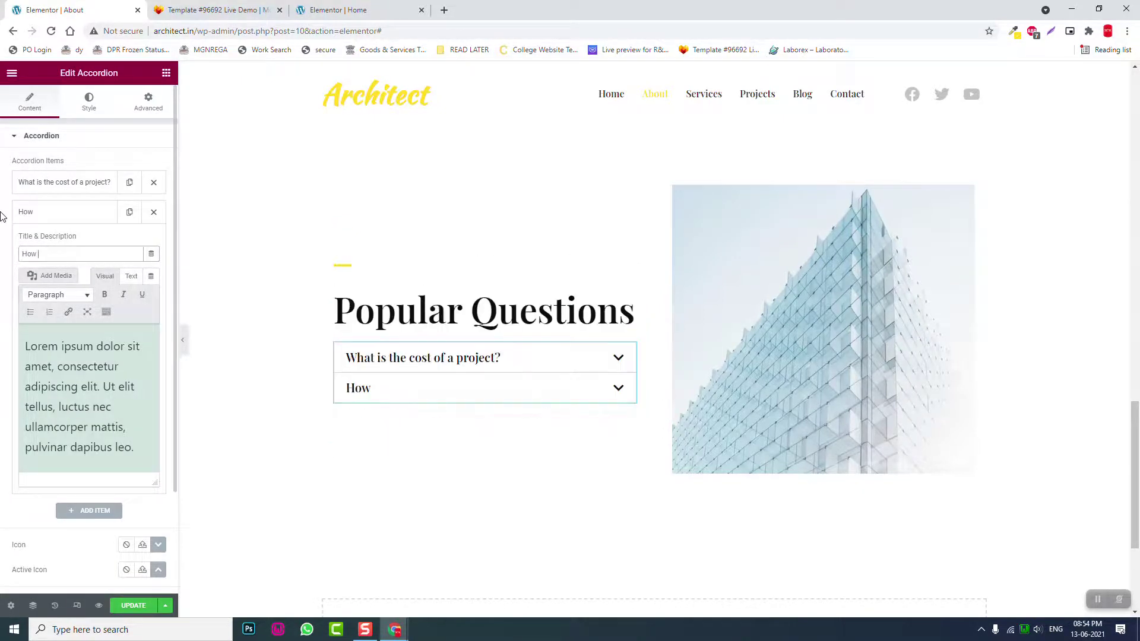
type("much time")
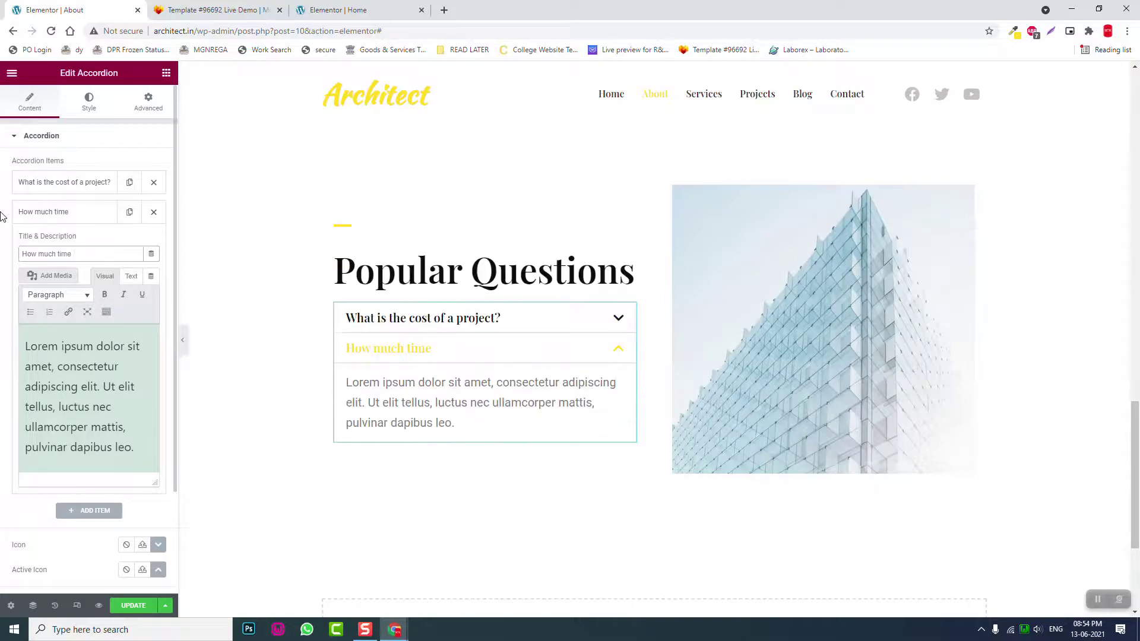
type(" it takes to design?")
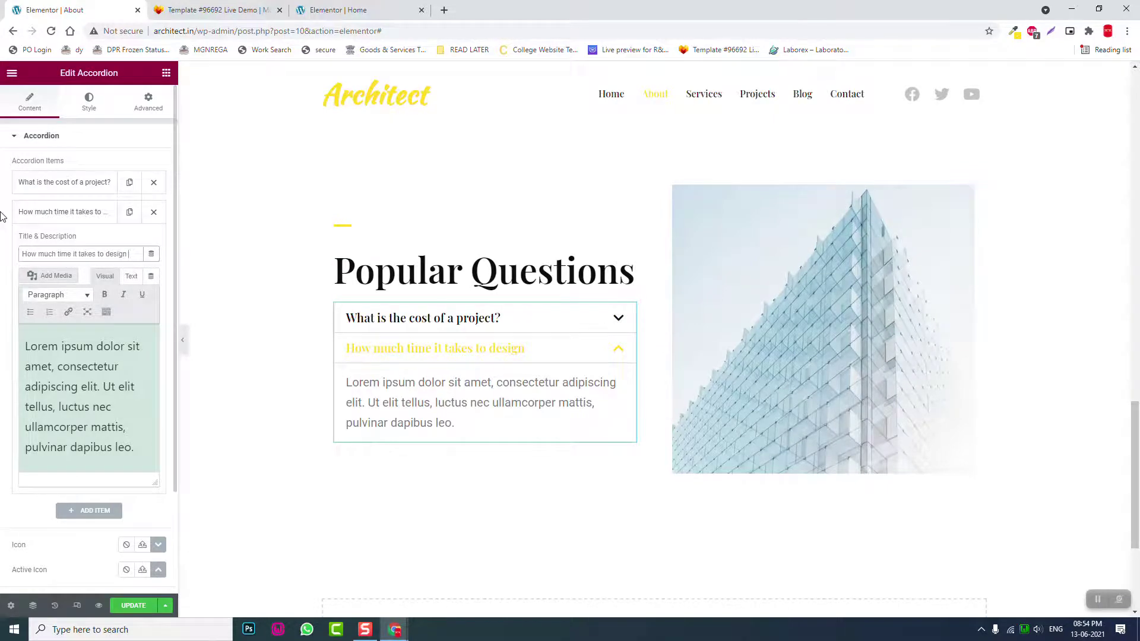
left_click(43, 212)
Duplicate both accordion items and reorder the copies so the cost and design time questions alternate
left_click(129, 212)
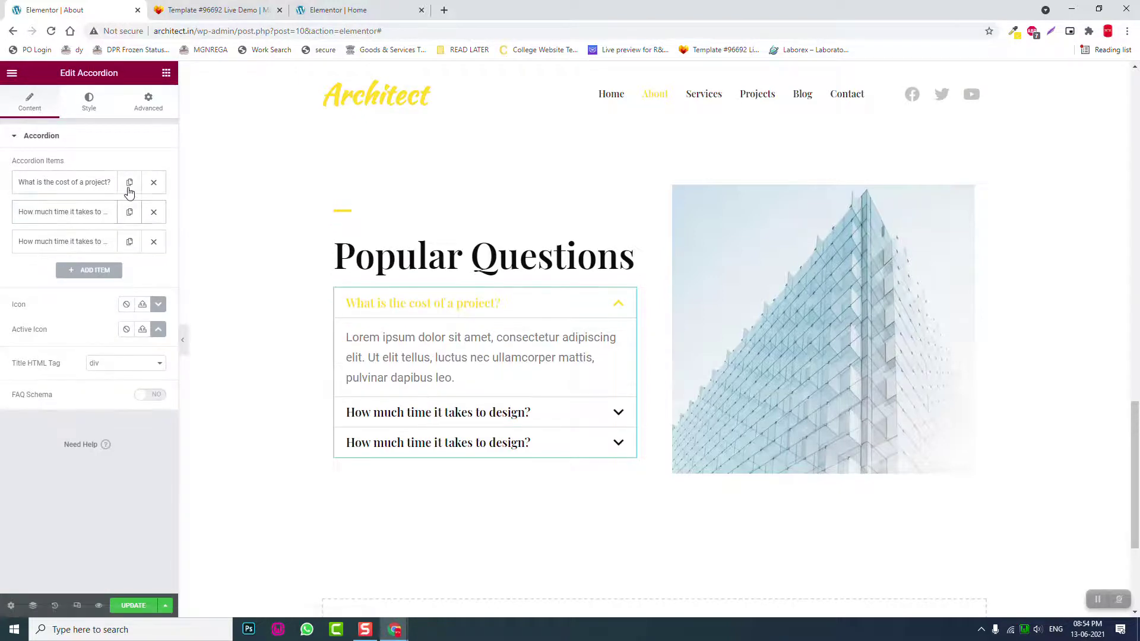
left_click(130, 183)
left_click_drag(95, 212, 89, 270)
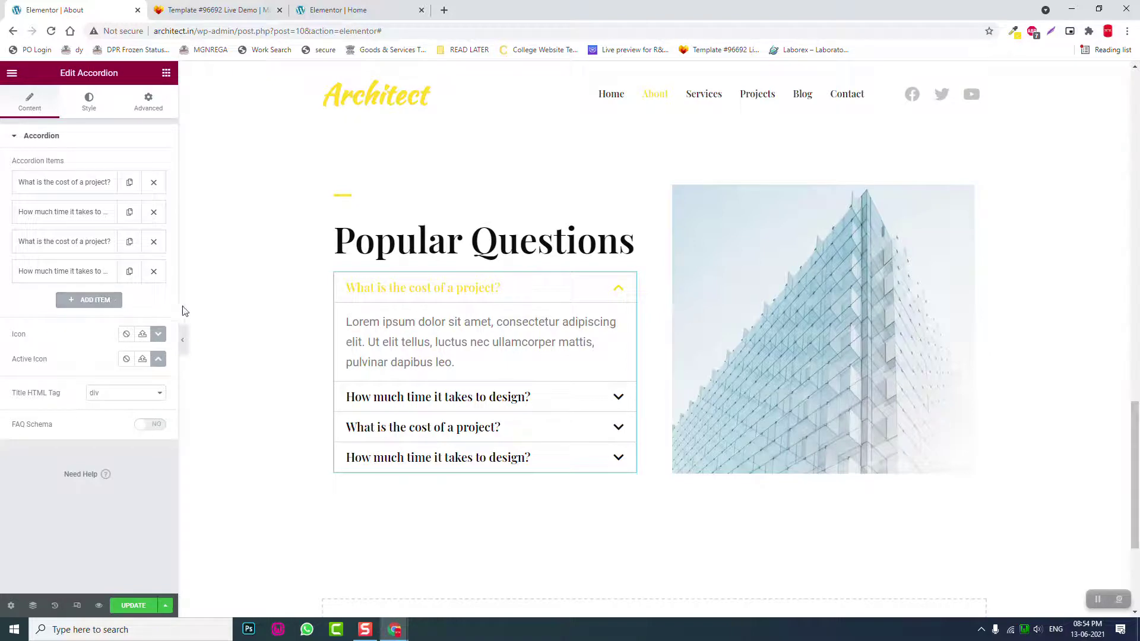
Preview the Popular Questions section without the editing panel and set the accordion's border width to 0
left_click_drag(178, 312, 175, 339)
left_click(182, 341)
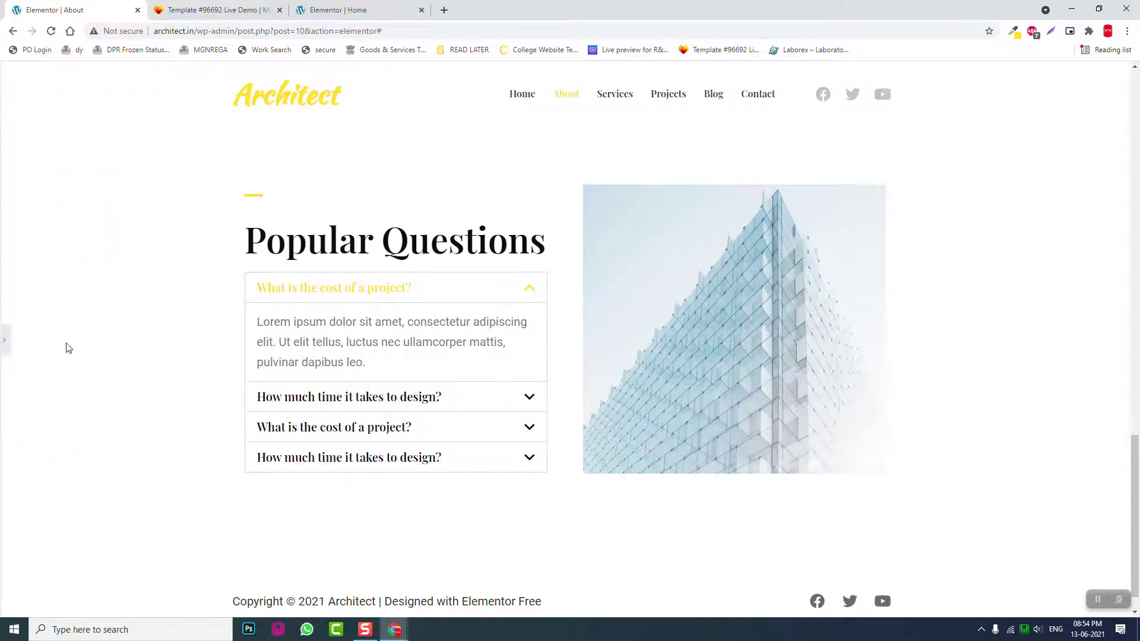
left_click(3, 349)
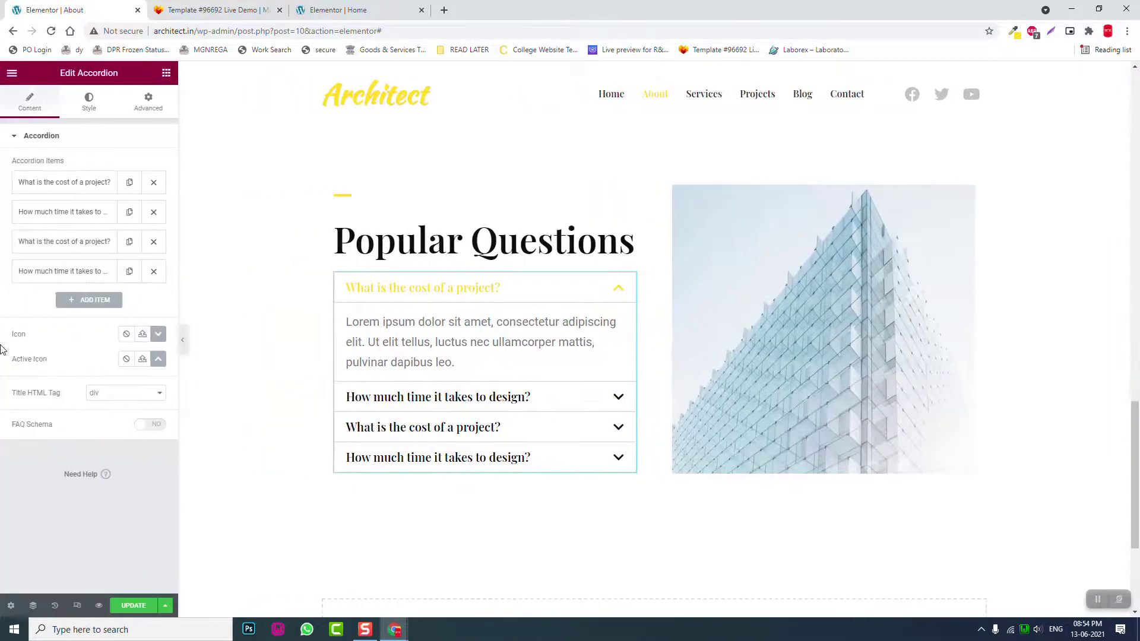
left_click(89, 104)
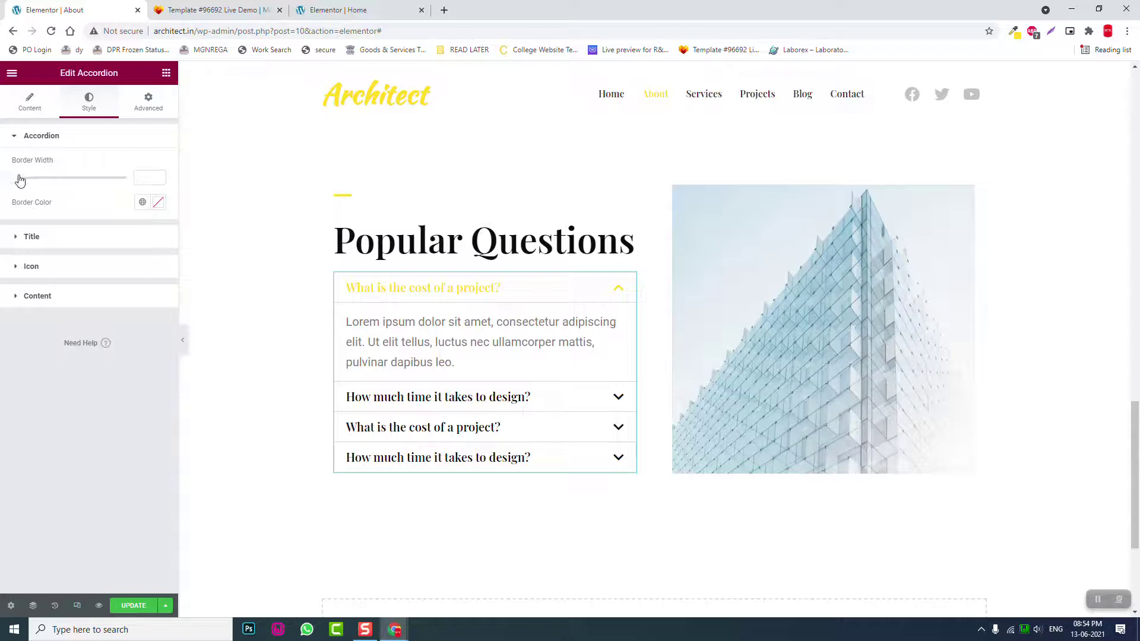
left_click_drag(20, 178, 2, 180)
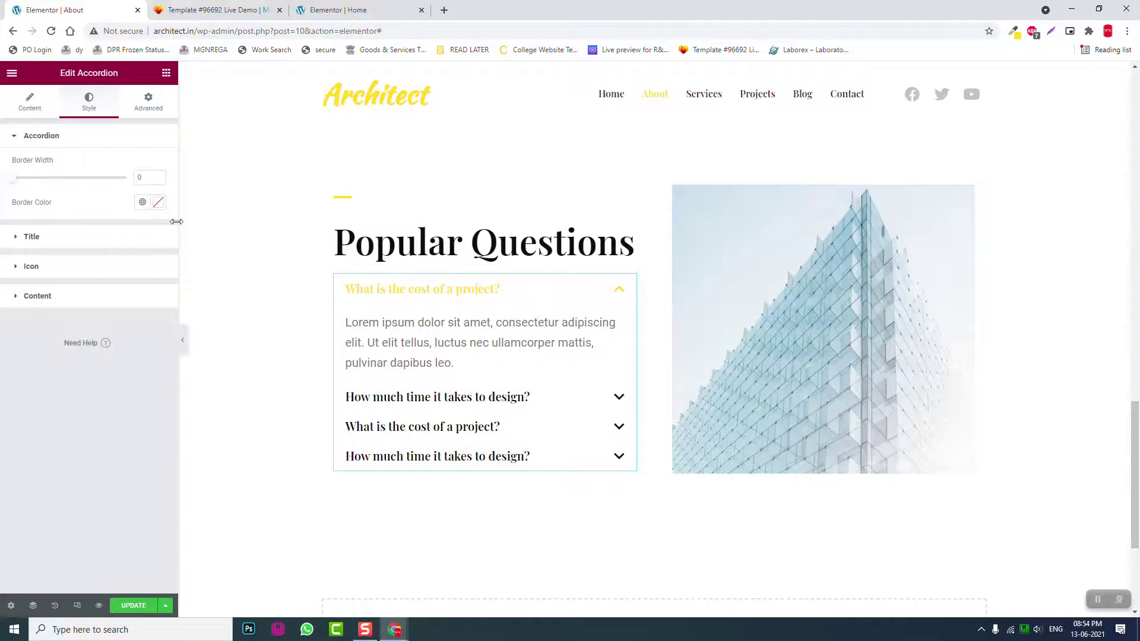
Preview the borderless accordion without the editing panel, expanding the second, third and first questions in turn
left_click(183, 340)
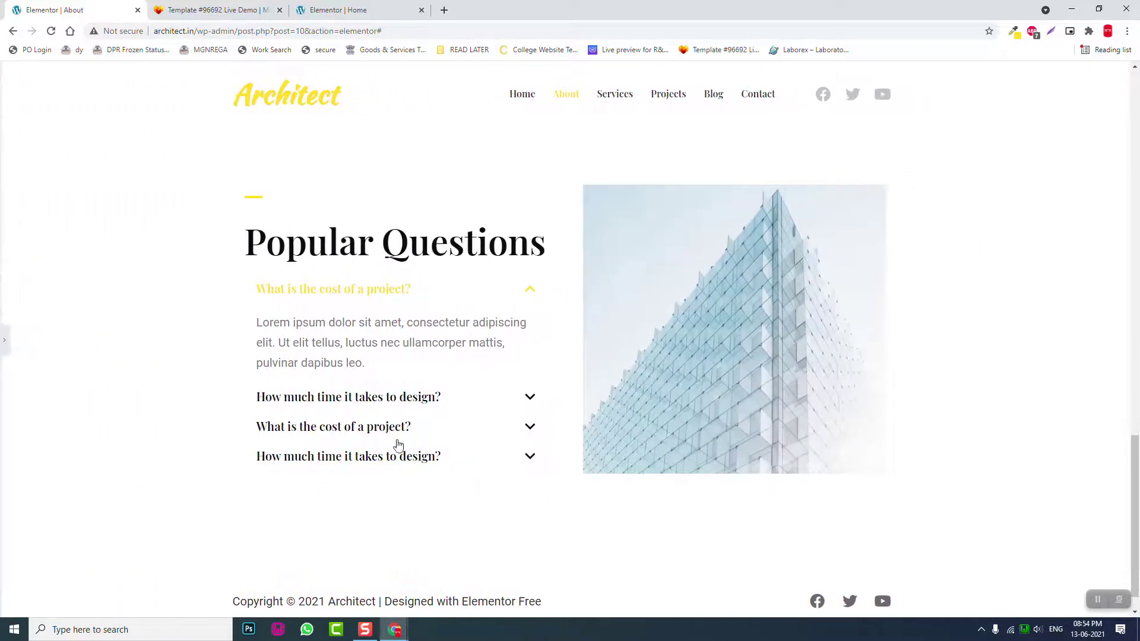
left_click(402, 396)
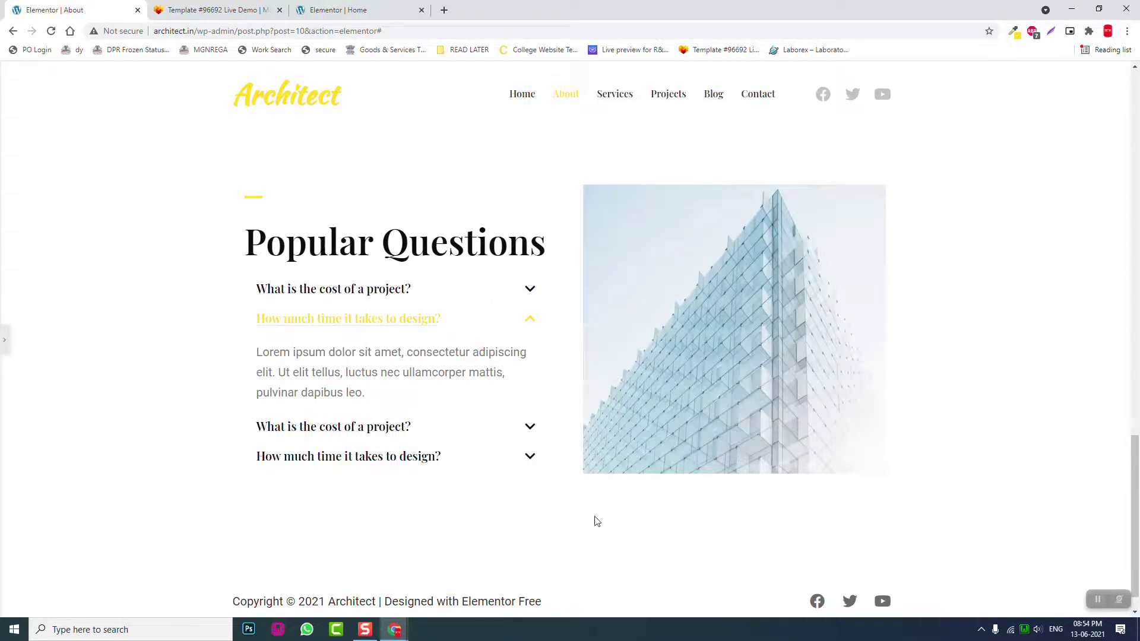
left_click(454, 426)
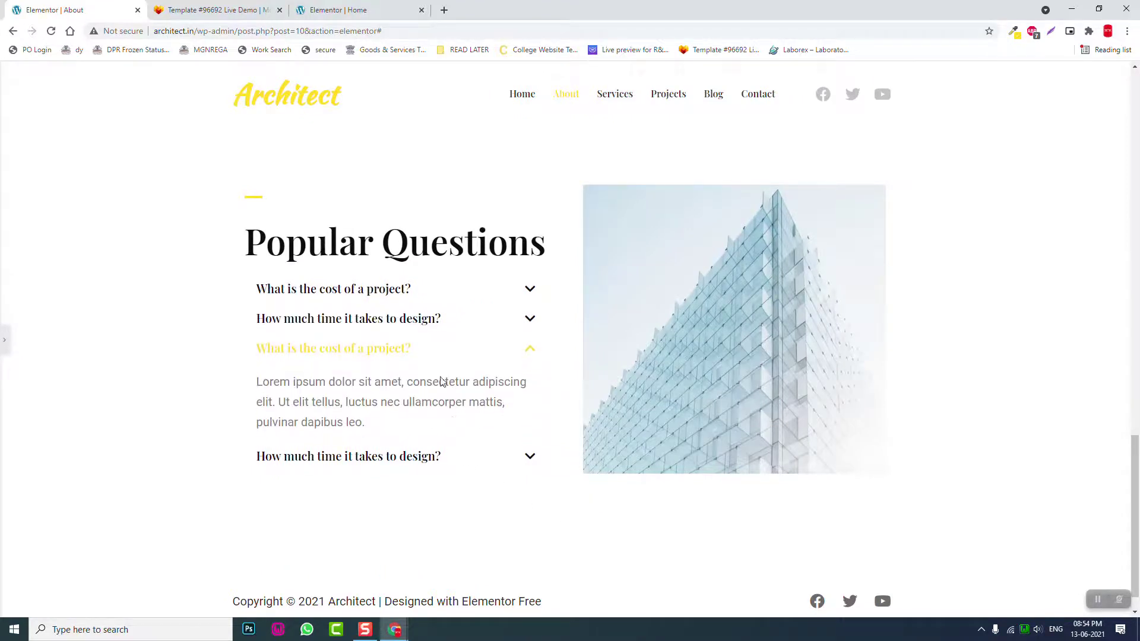
left_click(410, 292)
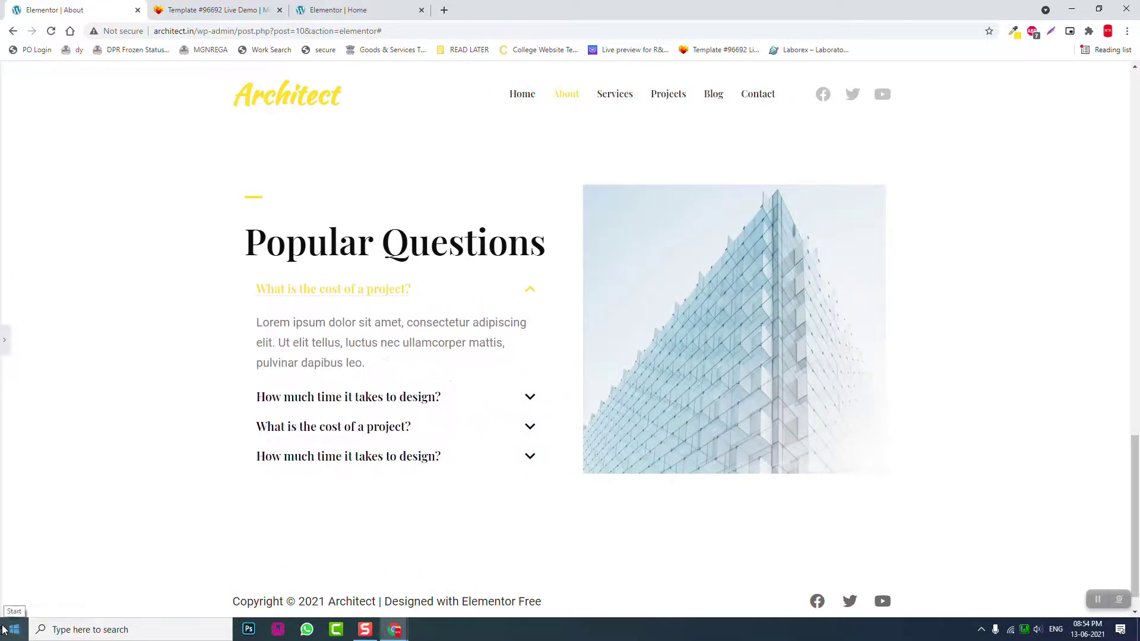
left_click(5, 341)
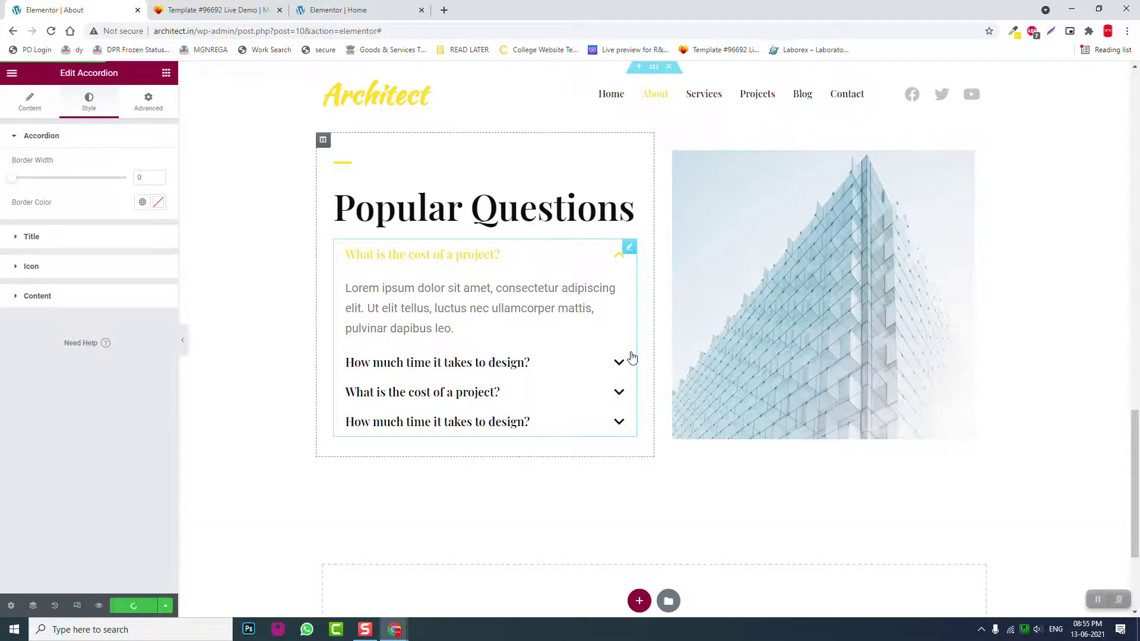
Review the About page from the Award Winning Exterior Design section through Our Team to Popular Questions, and glance at the Home page editor
scroll(629, 357, "up", 6)
scroll(632, 356, "up", 15)
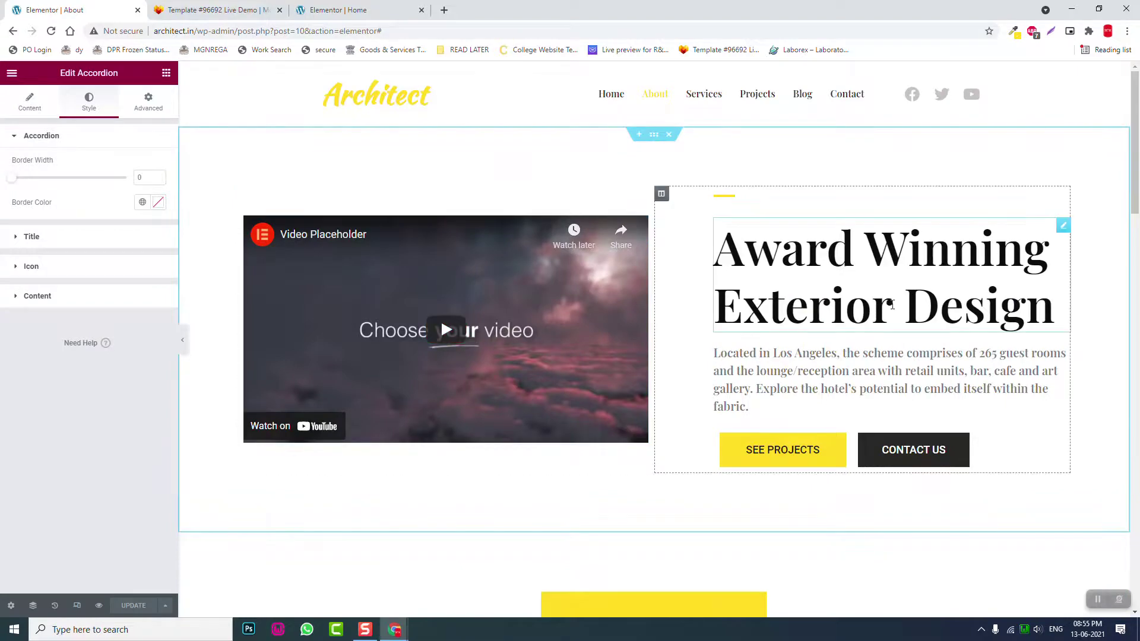
scroll(389, 483, "down", 10)
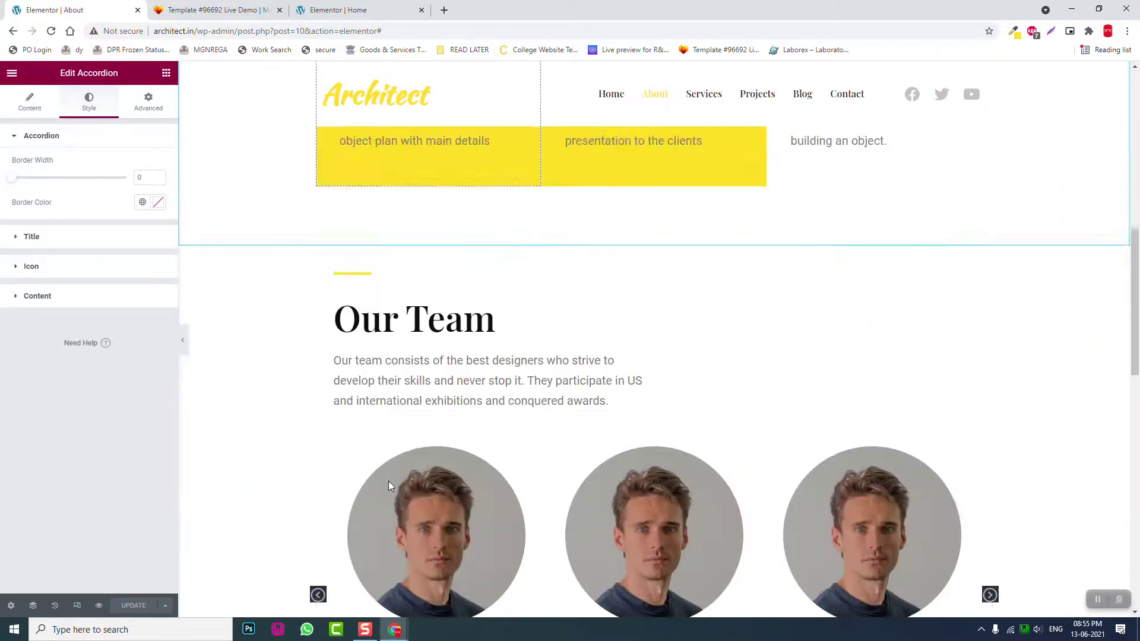
scroll(388, 485, "down", 8)
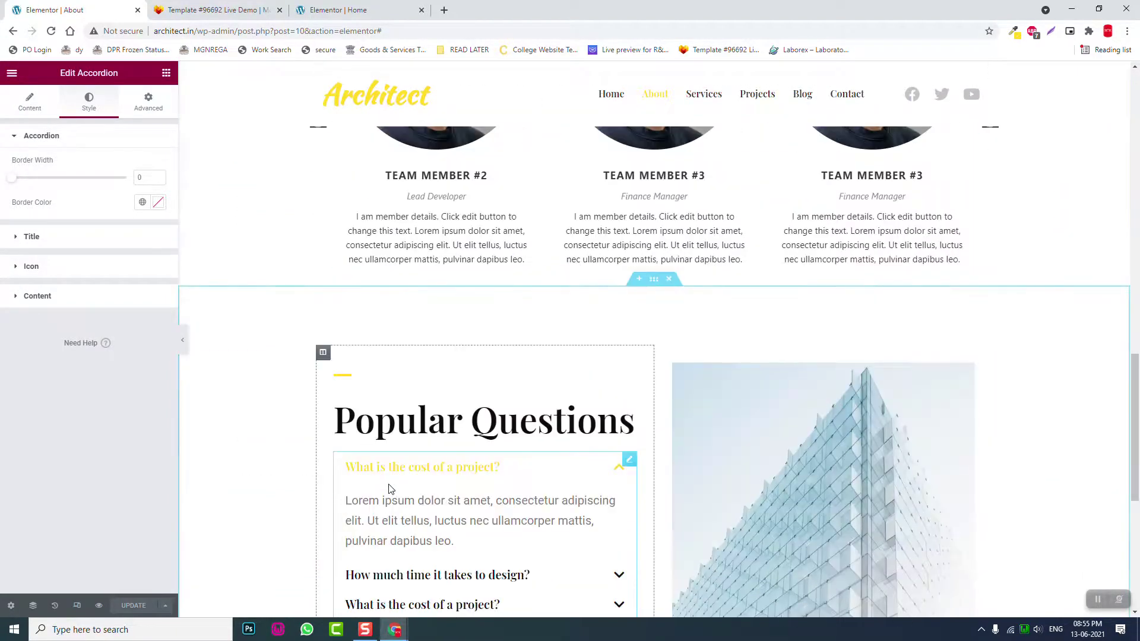
scroll(390, 488, "down", 4)
scroll(390, 489, "up", 5)
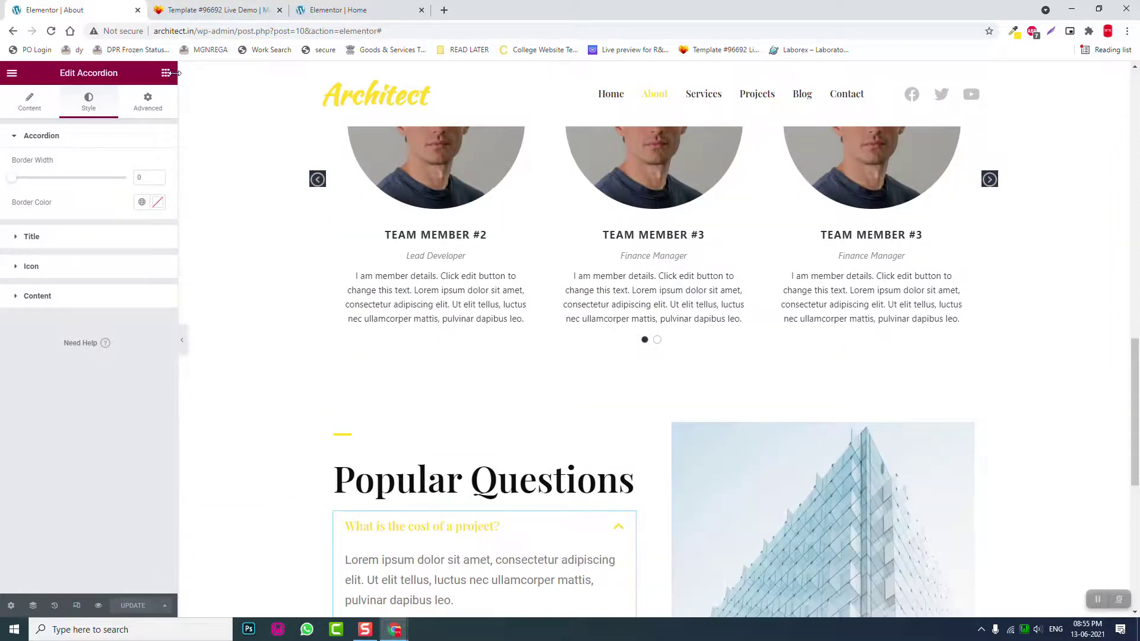
left_click(356, 10)
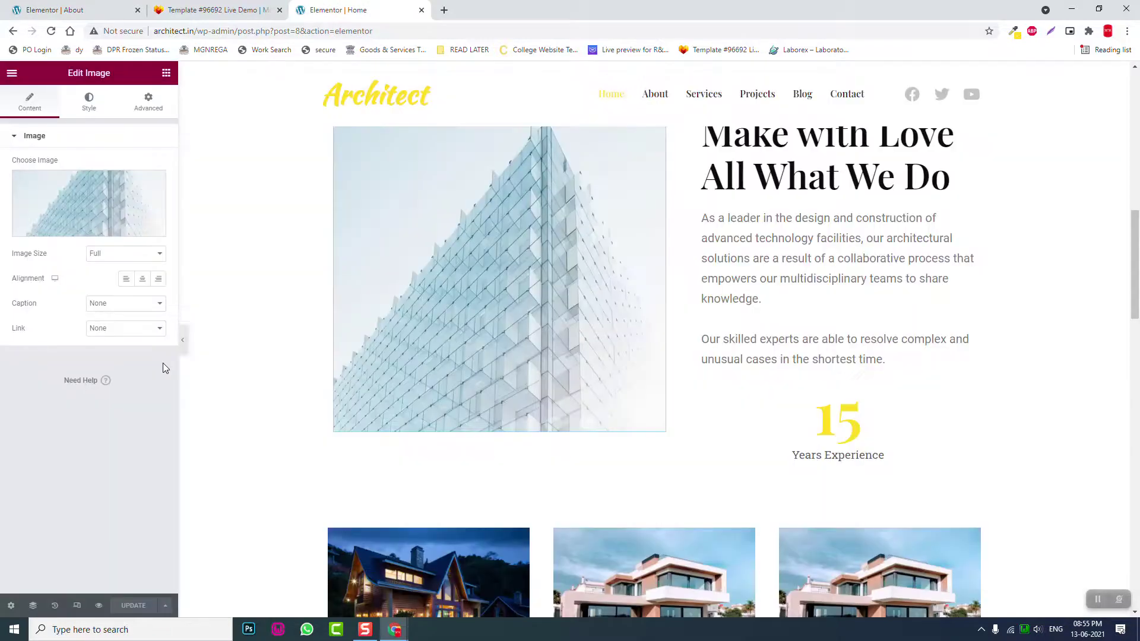
left_click(117, 11)
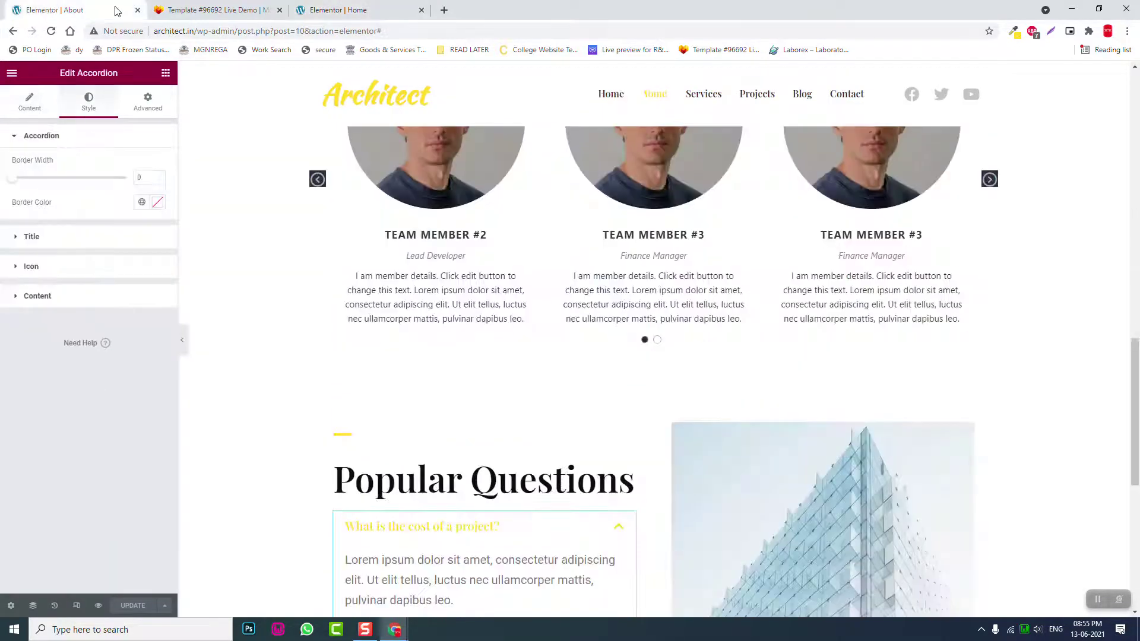